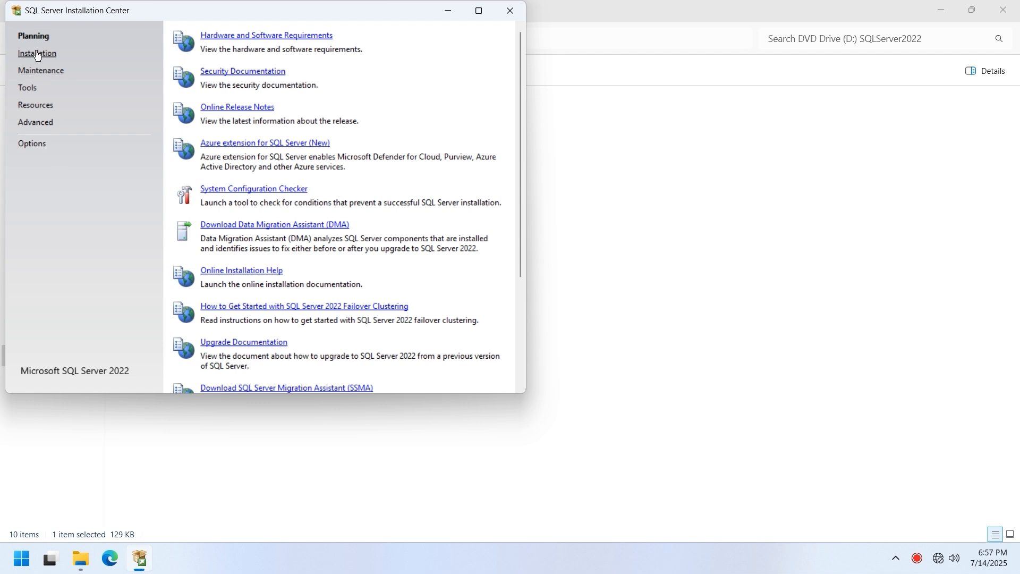
# - Start a new SQL Server standalone installation, declaring a SQL Server license only
pyautogui.click(277, 37)
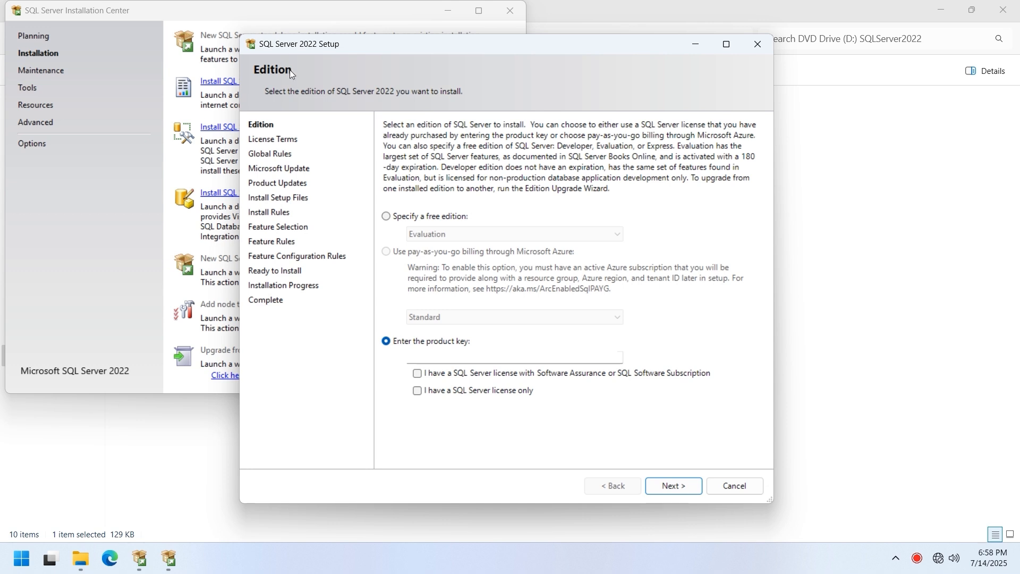
pyautogui.click(429, 394)
pyautogui.click(658, 486)
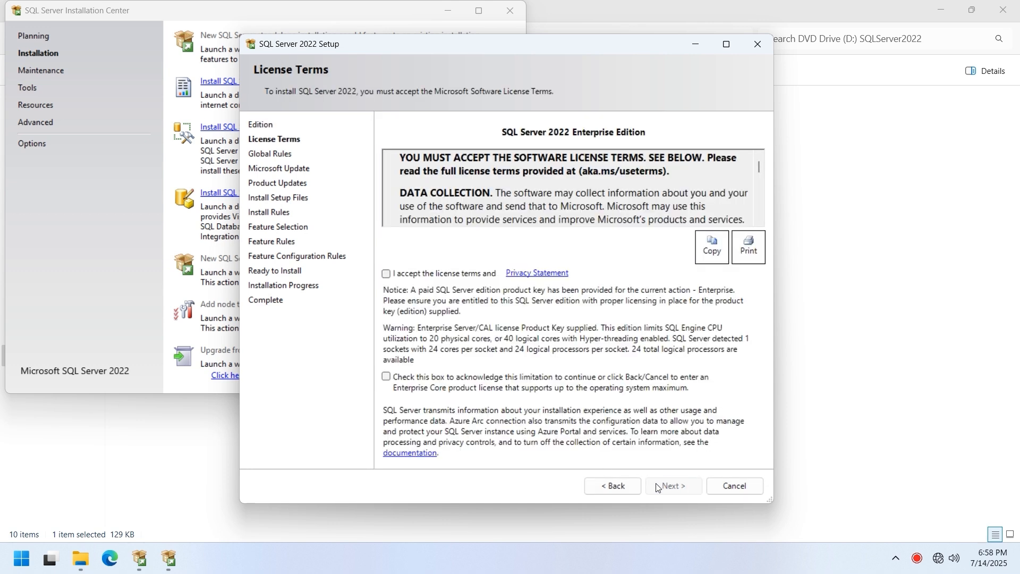
# - Accept the license terms and the CPU core limitation, then pass the install rules
pyautogui.click(385, 274)
pyautogui.click(425, 378)
pyautogui.click(664, 486)
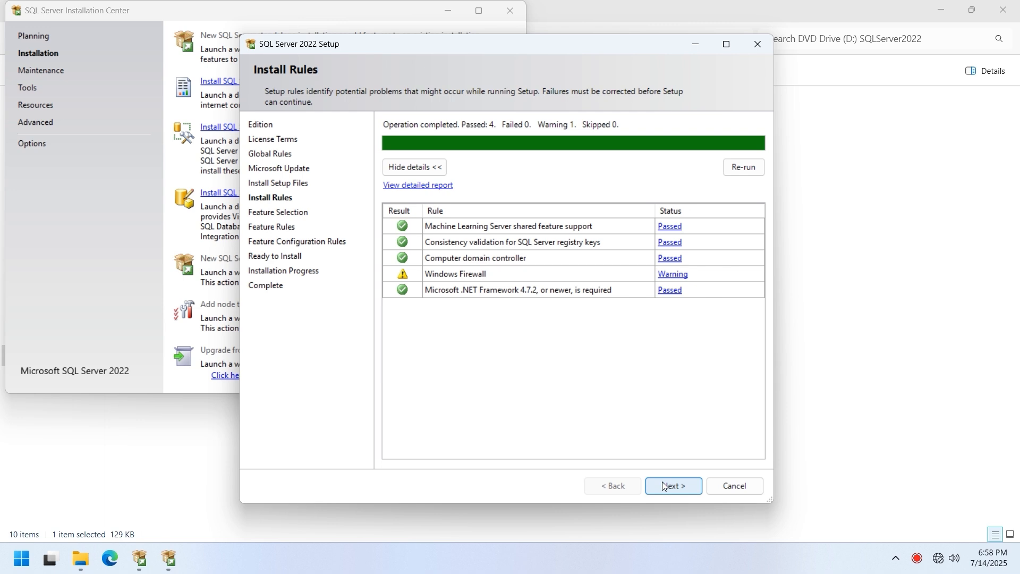
pyautogui.click(663, 485)
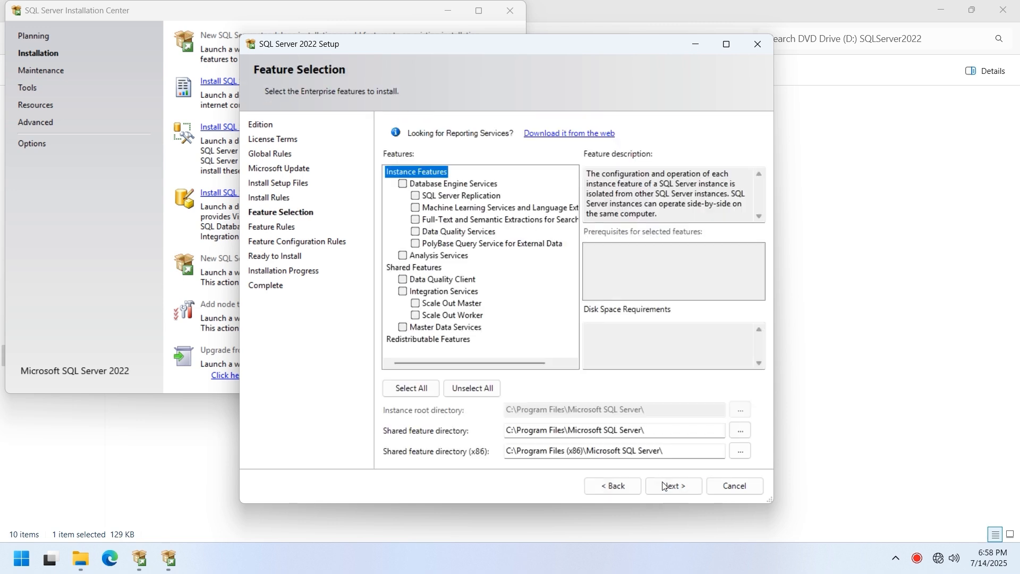
# - Select Database Engine Services and keep the default instance and service account settings
pyautogui.click(403, 184)
pyautogui.click(657, 484)
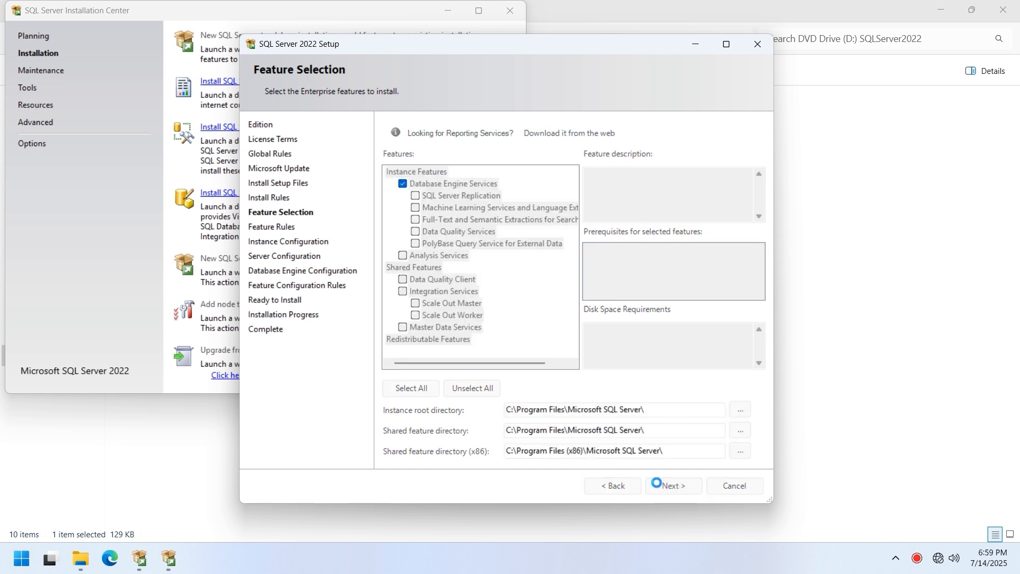
pyautogui.click(664, 486)
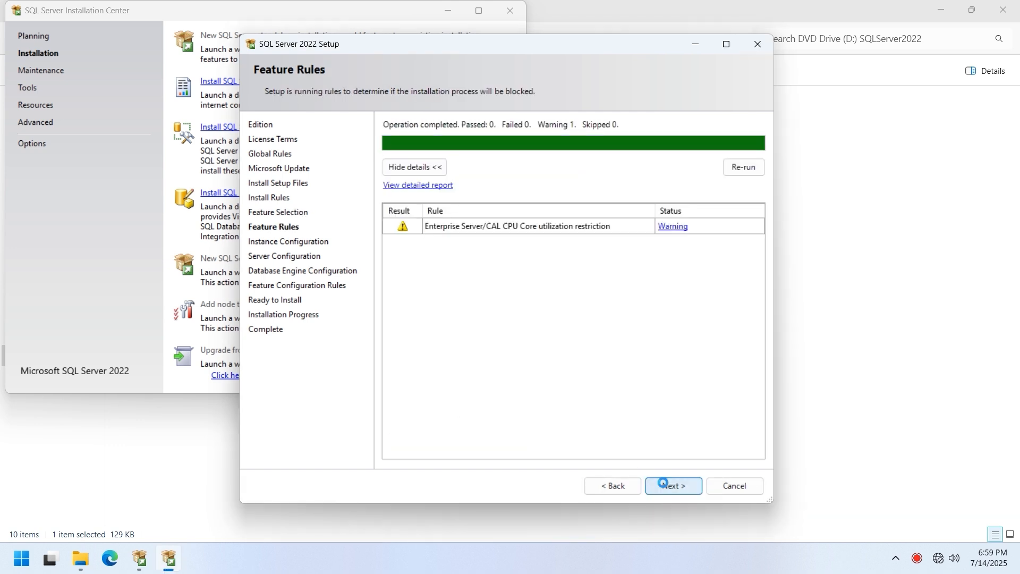
pyautogui.click(664, 485)
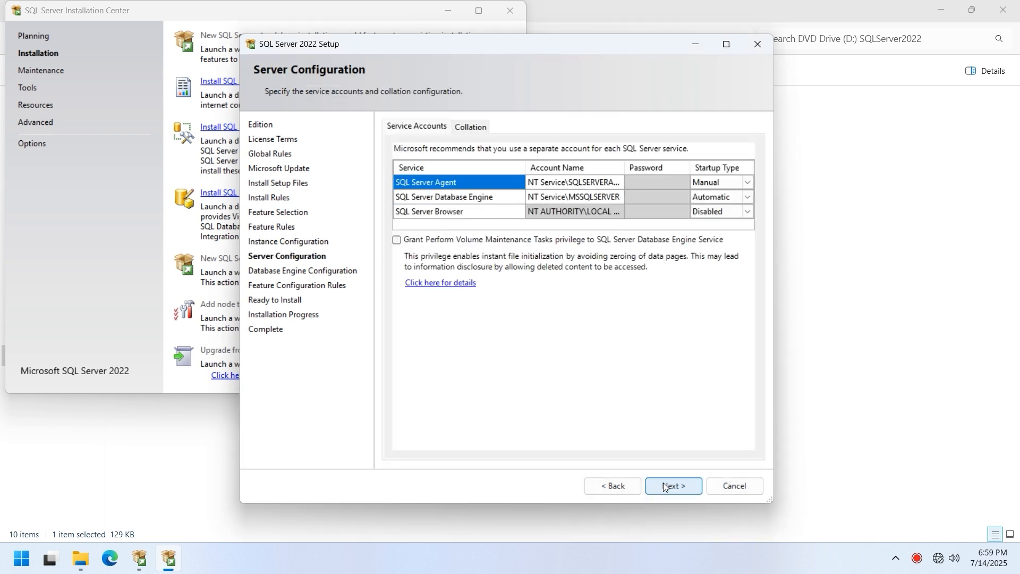
pyautogui.click(665, 487)
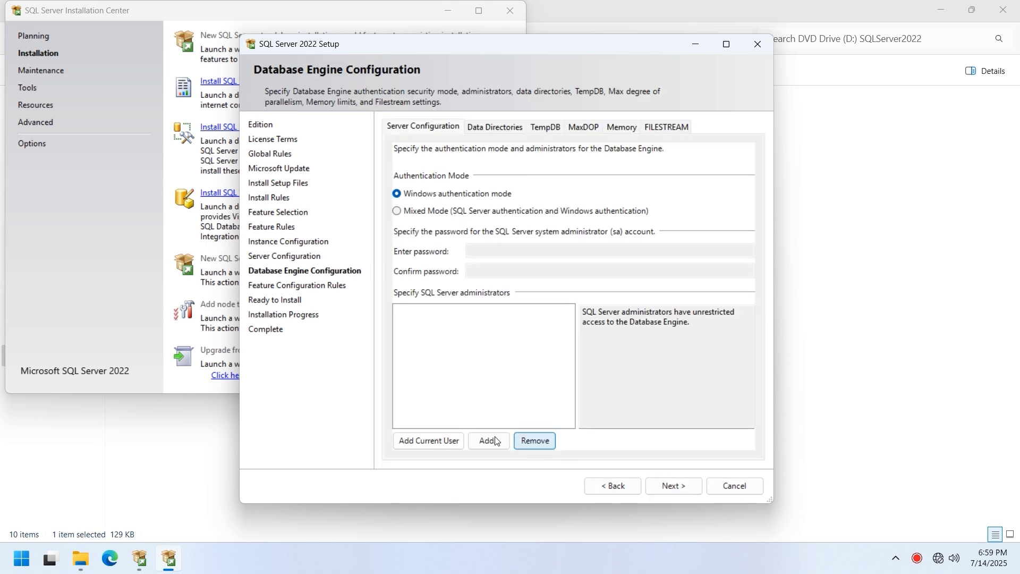
# - Add the current Windows user as SQL Server administrator, install, and close setup
pyautogui.click(429, 438)
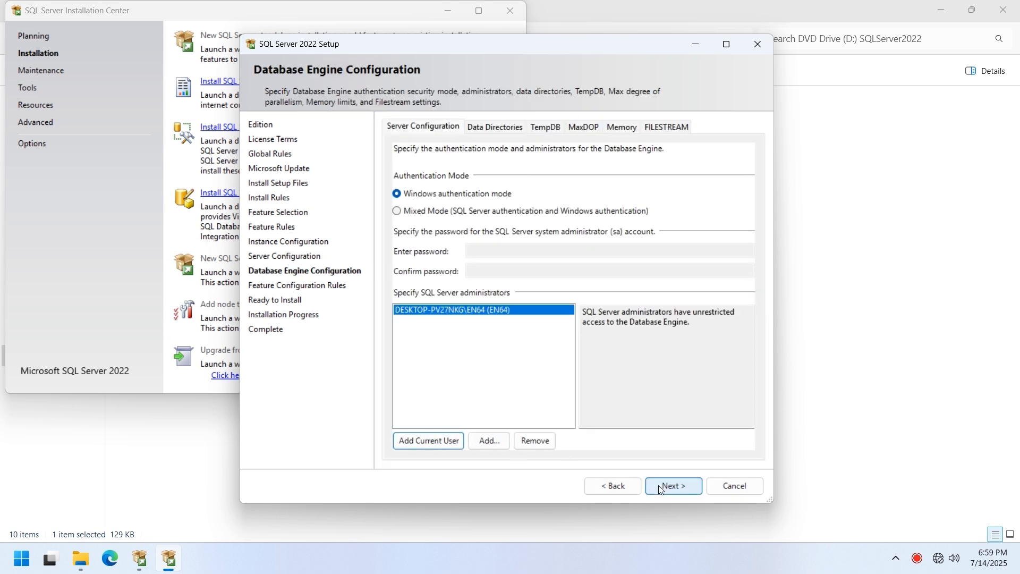
pyautogui.click(658, 486)
pyautogui.click(658, 486)
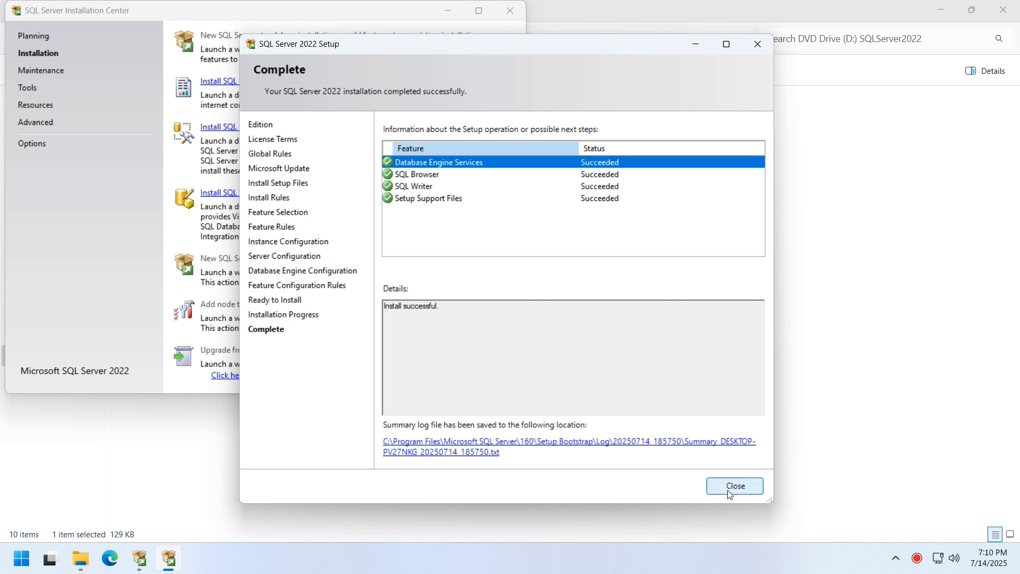
pyautogui.click(731, 492)
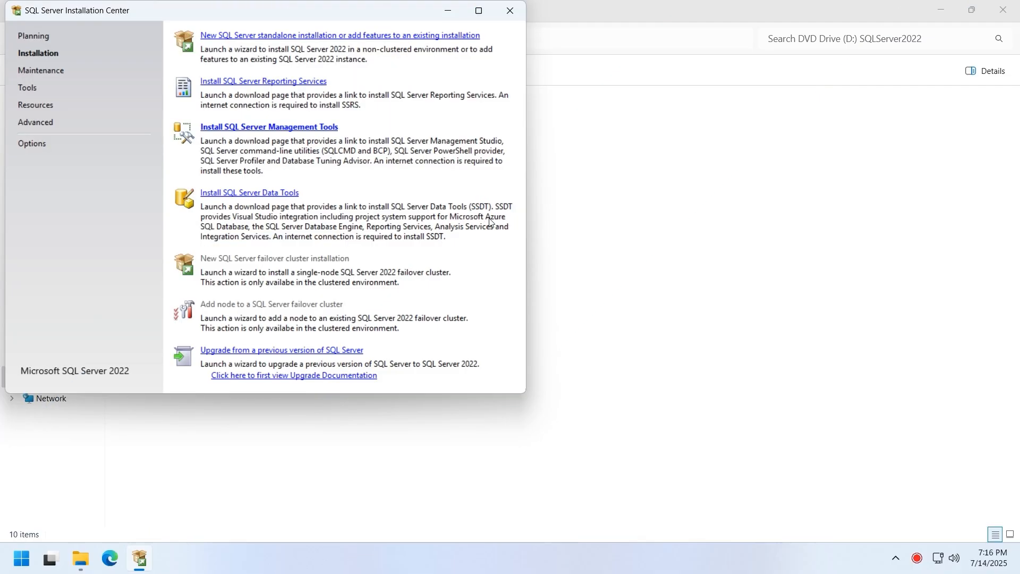
# - Download the SSMS 21 installer (vs_SSMS.exe) from the management tools page and show it in its folder
pyautogui.click(308, 132)
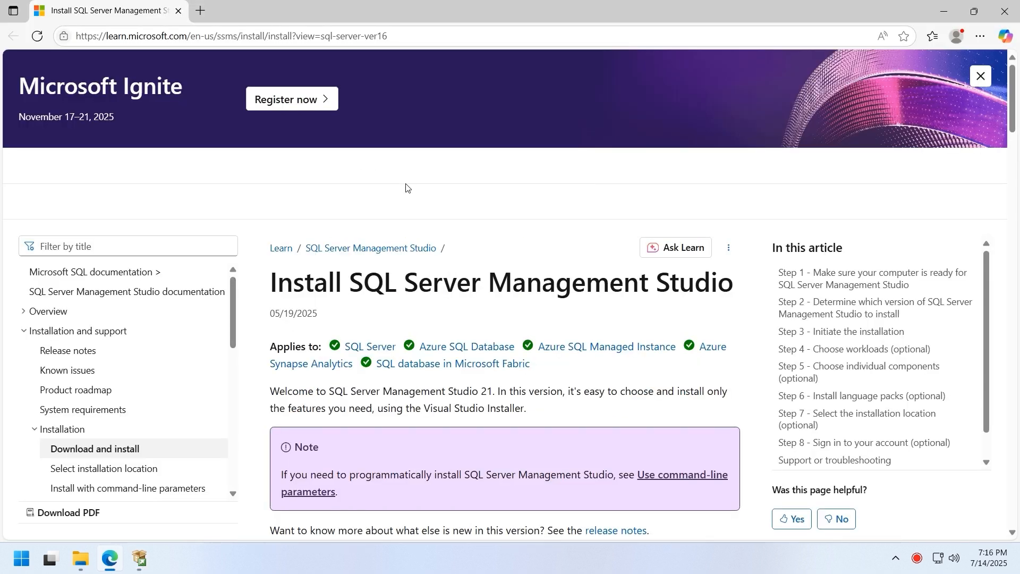
pyautogui.scroll(-5, 446, 411)
pyautogui.scroll(-8, 445, 412)
pyautogui.scroll(-3, 445, 412)
pyautogui.click(349, 348)
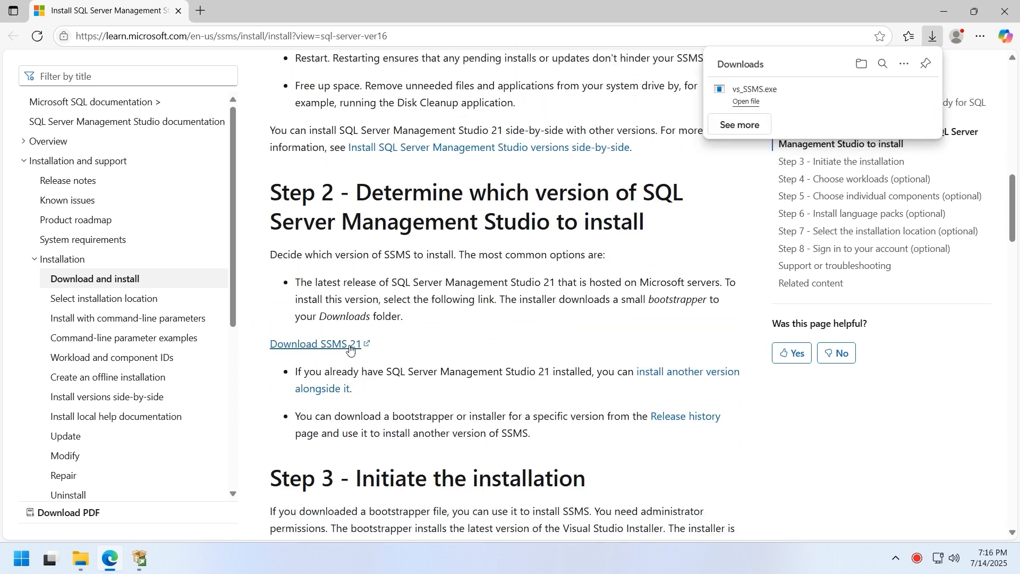
pyautogui.click(901, 91)
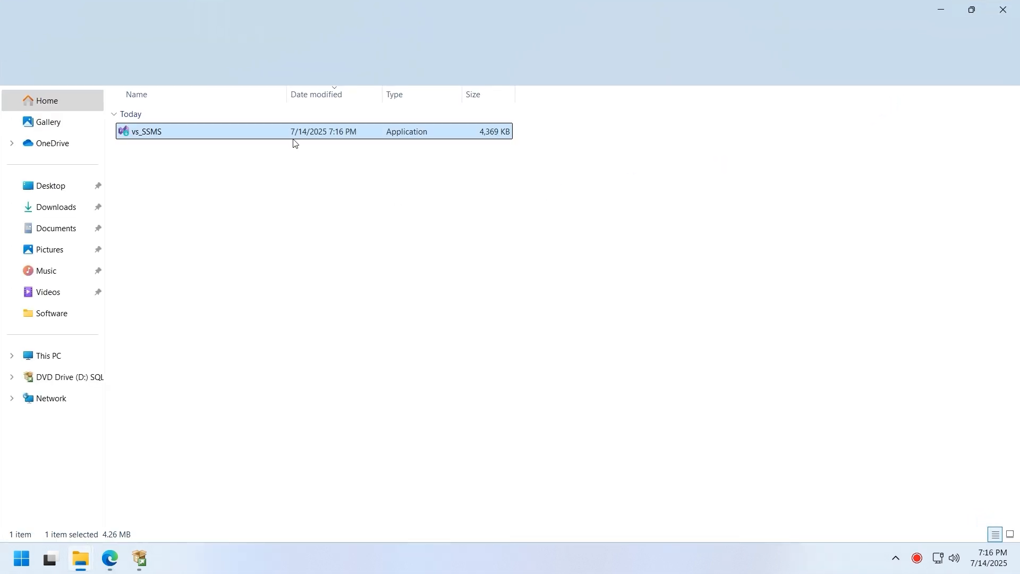
# - Run vs_SSMS and install SQL Server Management Studio 21, dismissing the completion notice
pyautogui.rightClick(293, 134)
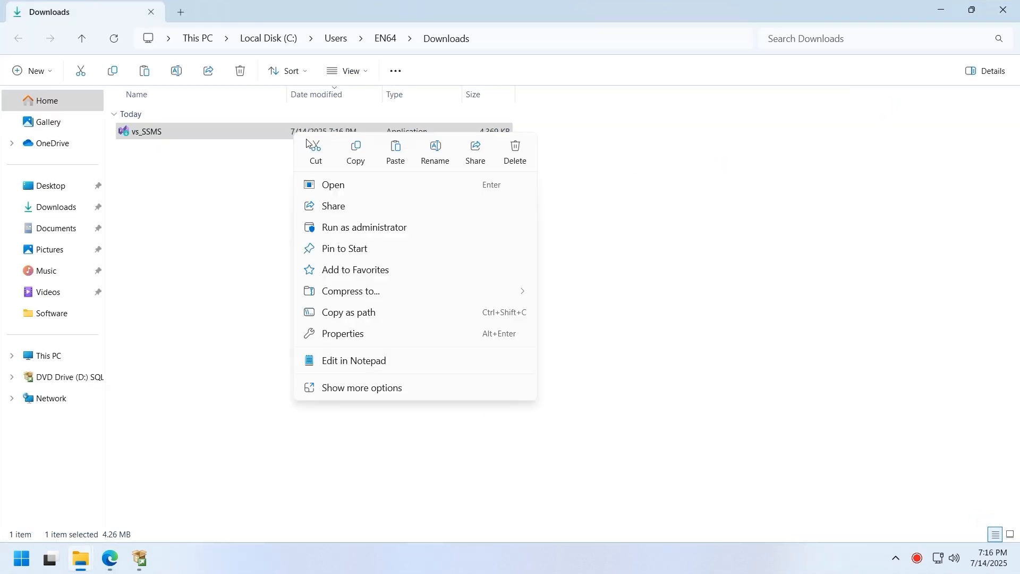
pyautogui.click(330, 188)
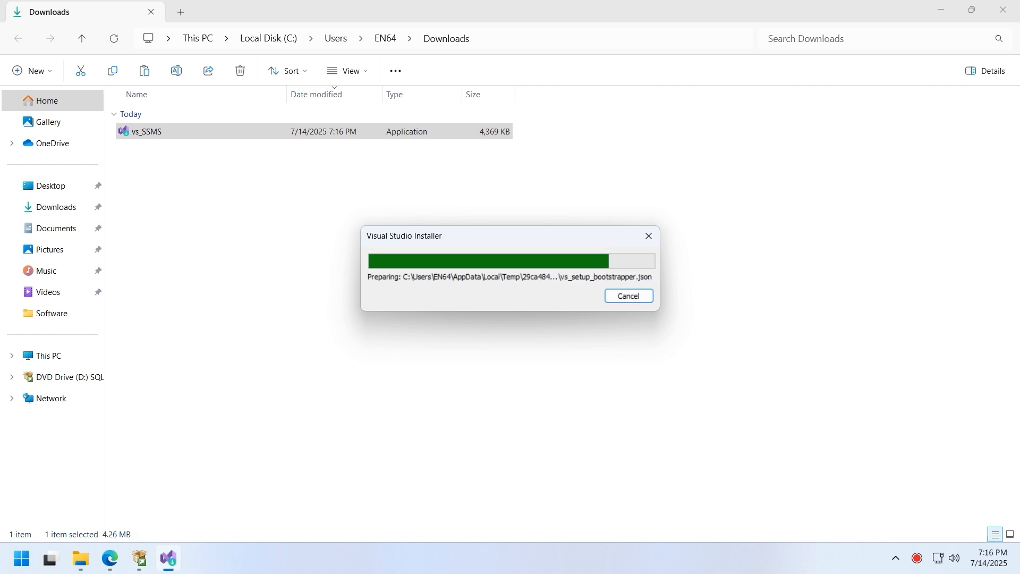
pyautogui.click(620, 348)
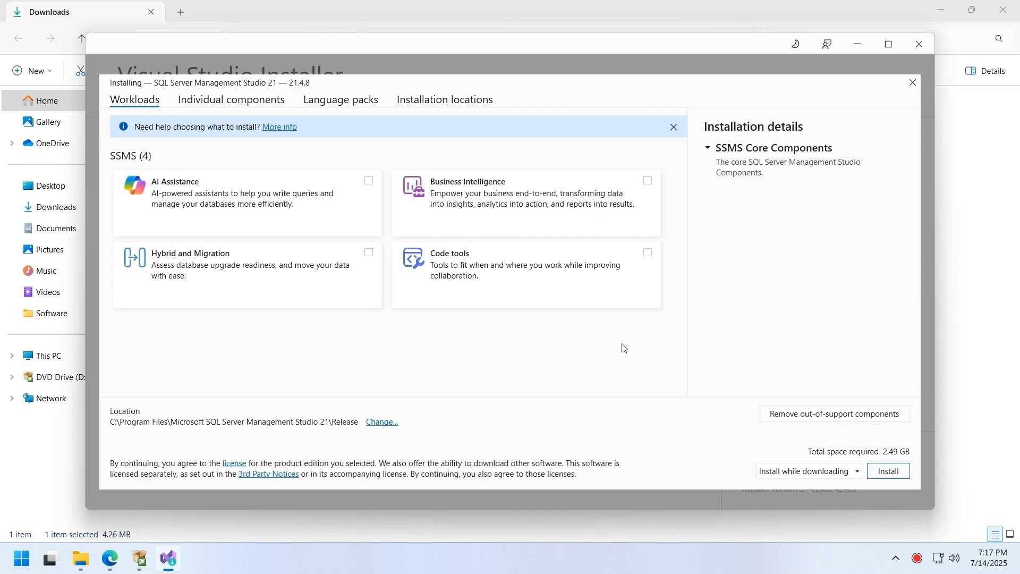
pyautogui.click(884, 477)
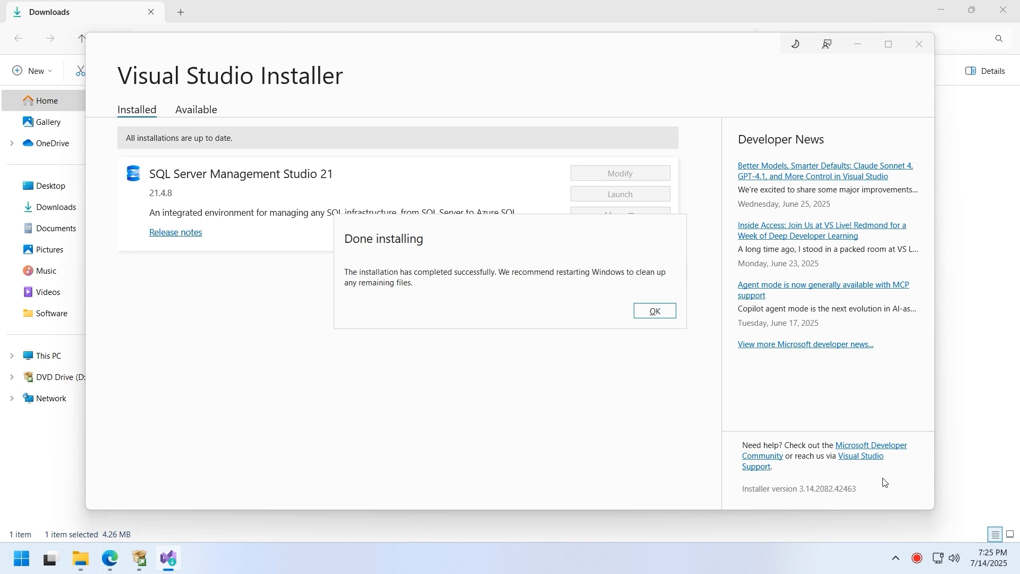
pyautogui.click(655, 312)
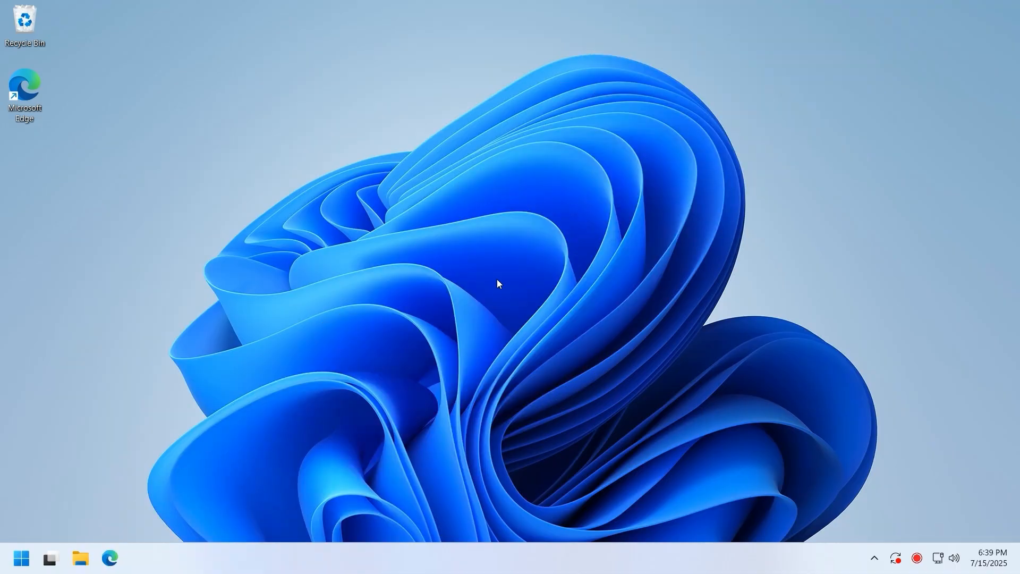
# - In File Explorer, select Northwind.bak on Local Disk (C:)
pyautogui.click(81, 558)
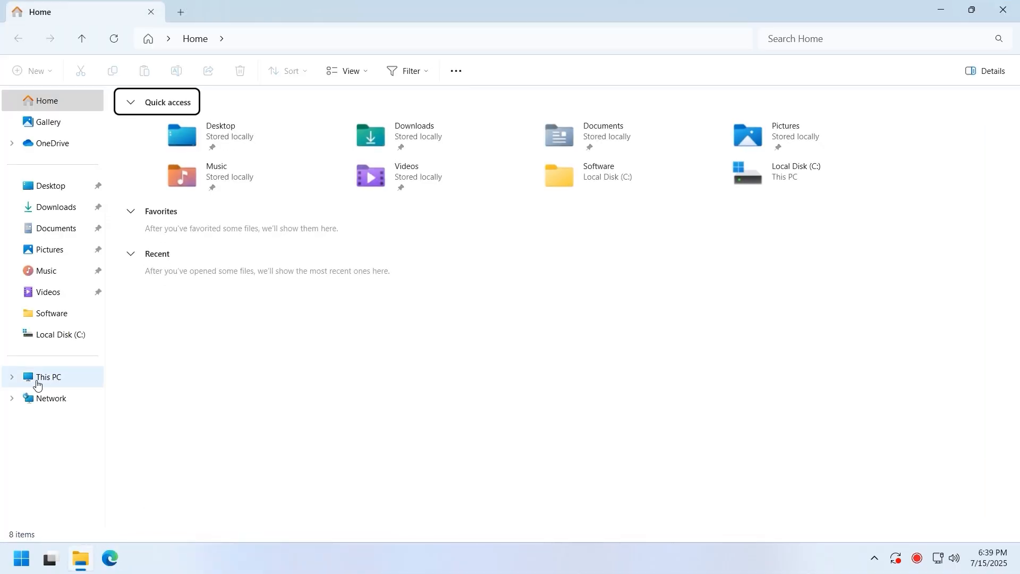
pyautogui.click(13, 378)
pyautogui.click(65, 400)
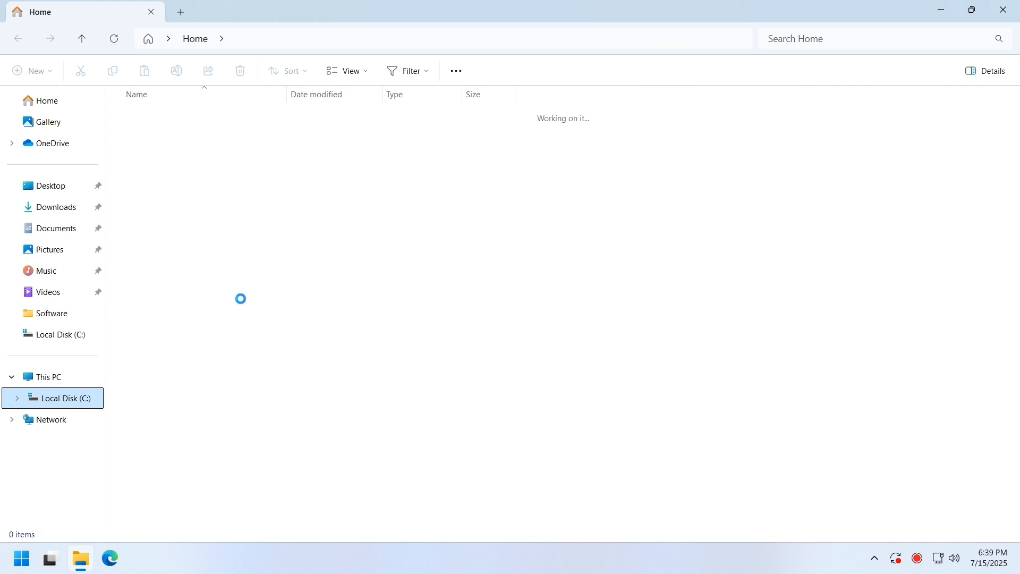
pyautogui.click(158, 275)
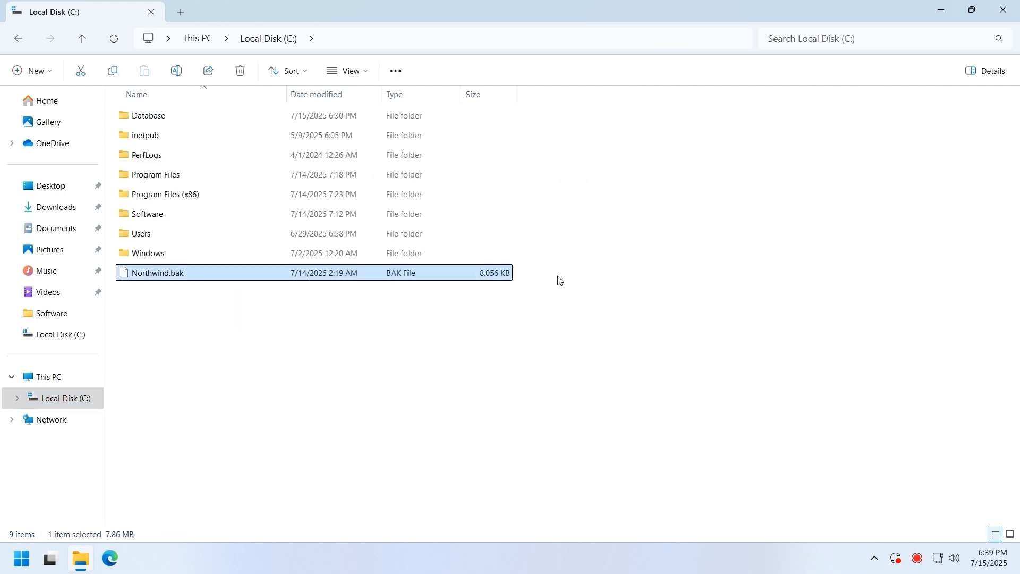
# - Launch SQL Server Management Studio 21 from the Microsoft SQL Server Tools 21 Start menu folder
pyautogui.click(26, 564)
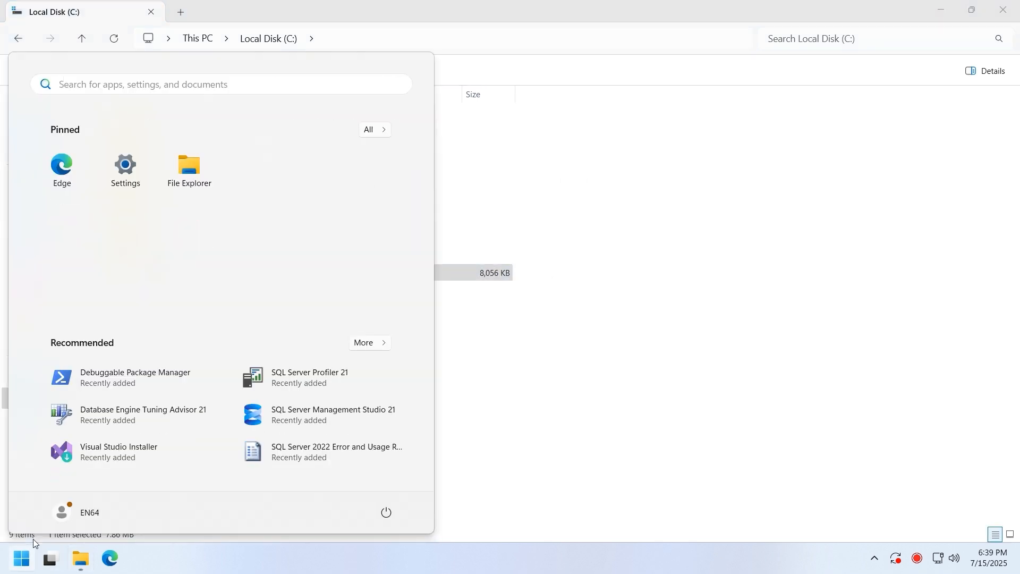
pyautogui.click(369, 130)
pyautogui.scroll(-10, 252, 286)
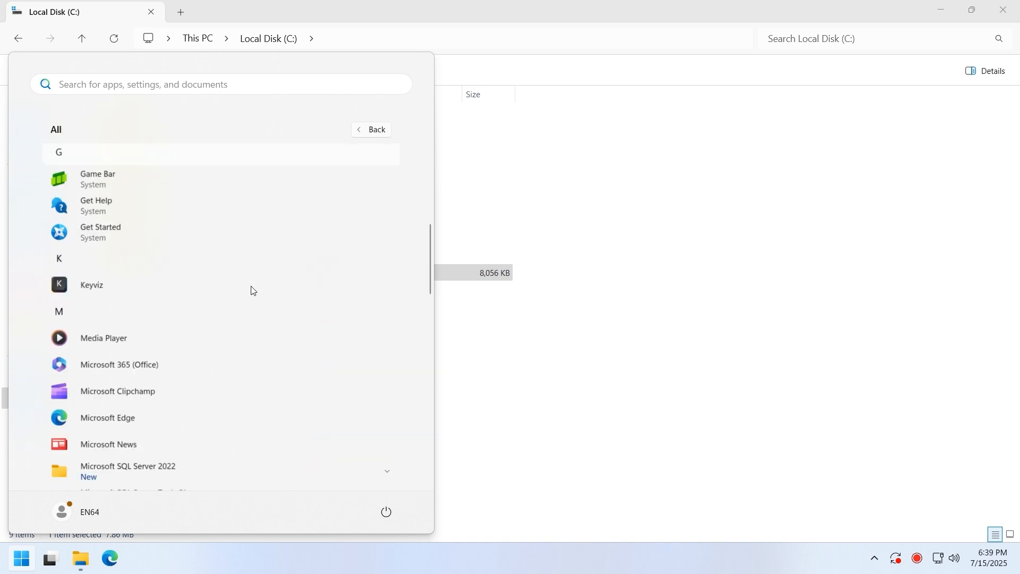
pyautogui.click(108, 304)
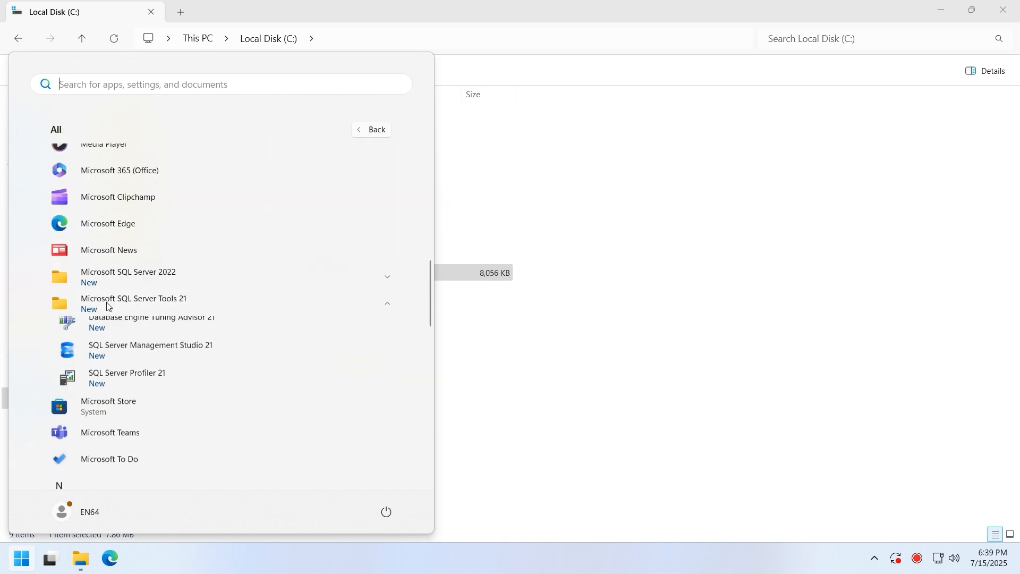
pyautogui.click(116, 362)
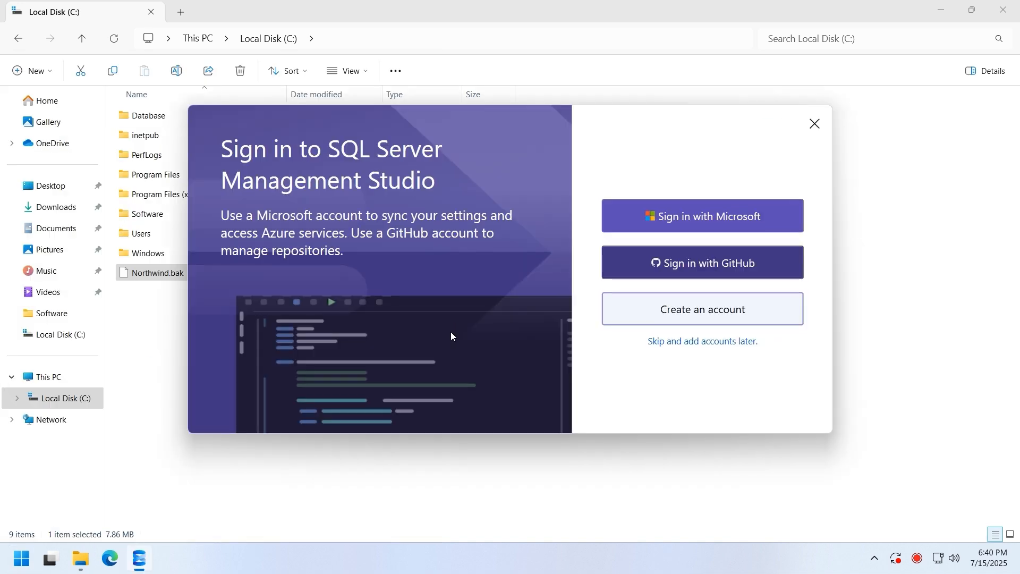
# - Skip sign-in and connect to server '.' with Windows Authentication, trusting the server certificate
pyautogui.click(682, 343)
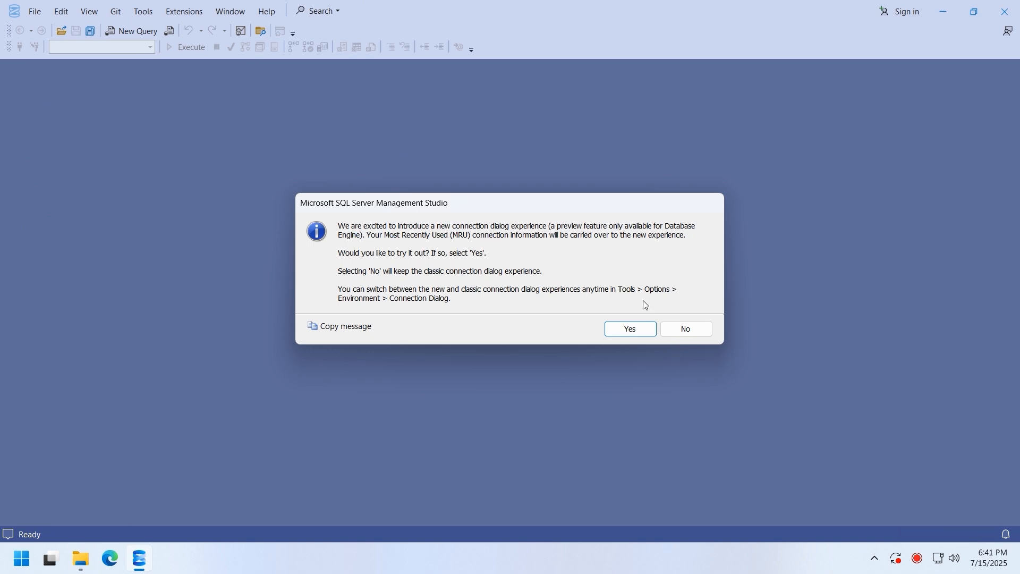
pyautogui.click(690, 332)
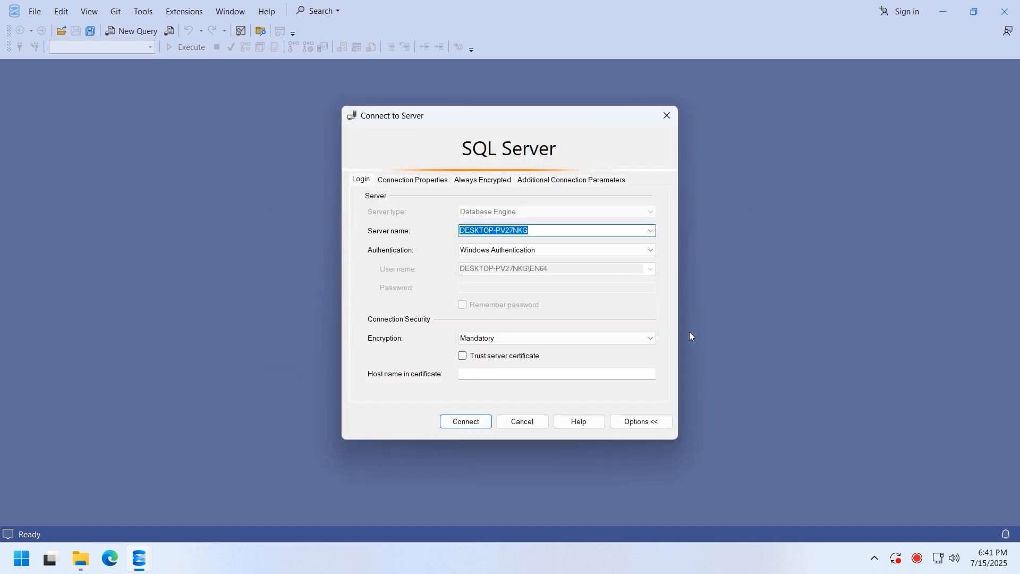
pyautogui.write('.')
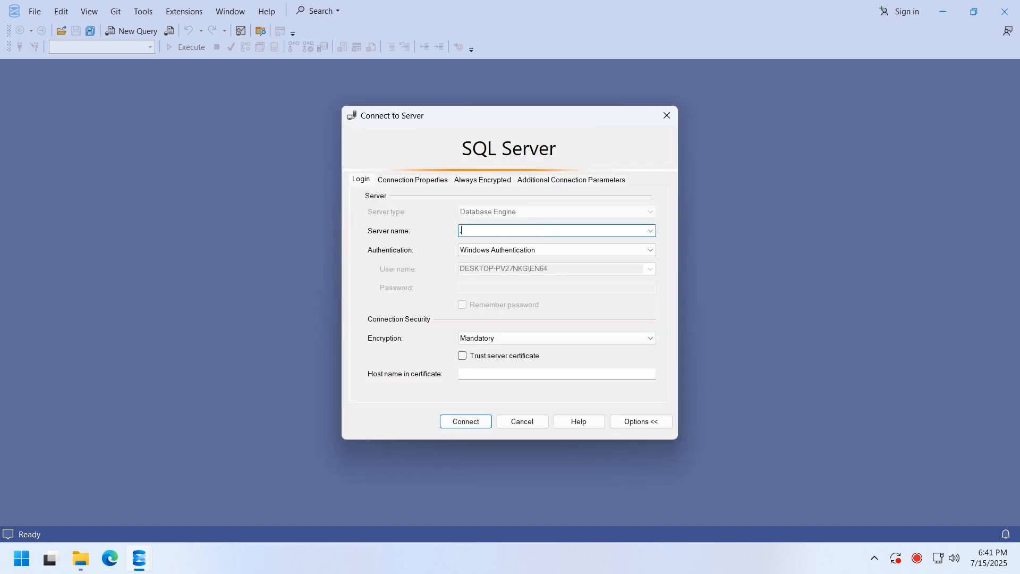
pyautogui.click(501, 357)
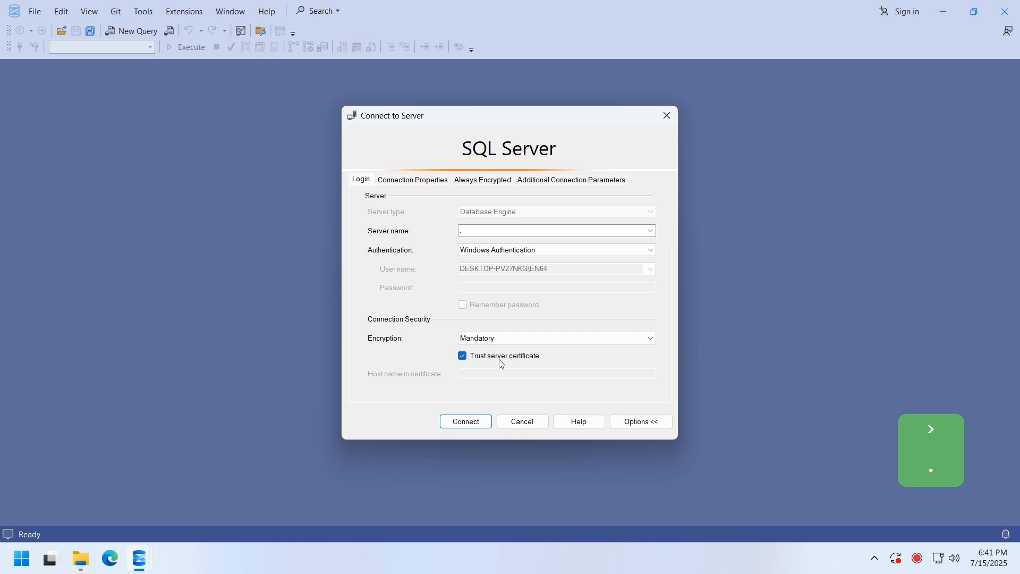
pyautogui.click(466, 423)
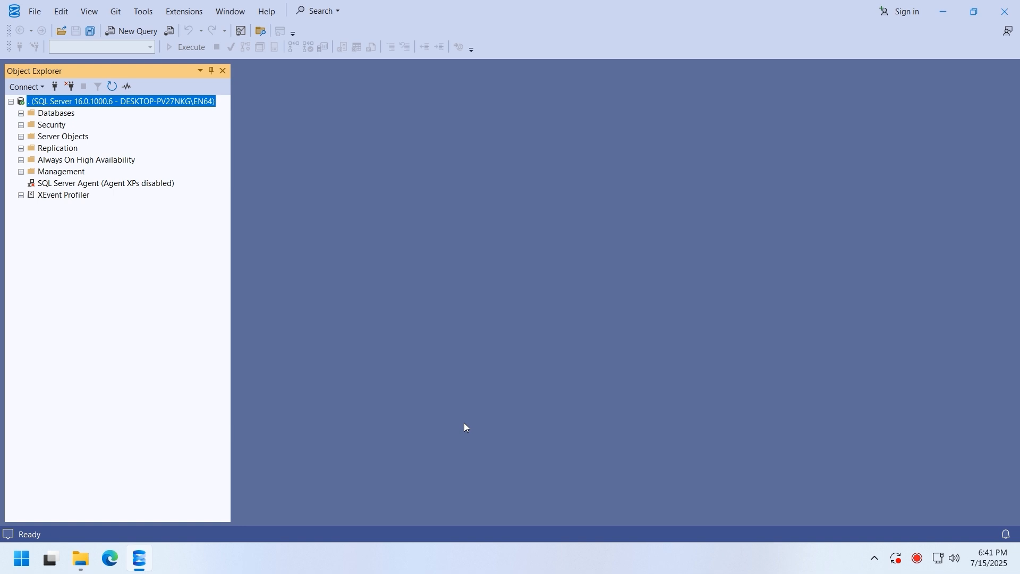
# - Open the New Database dialog from the server's Databases folder
pyautogui.doubleClick(68, 116)
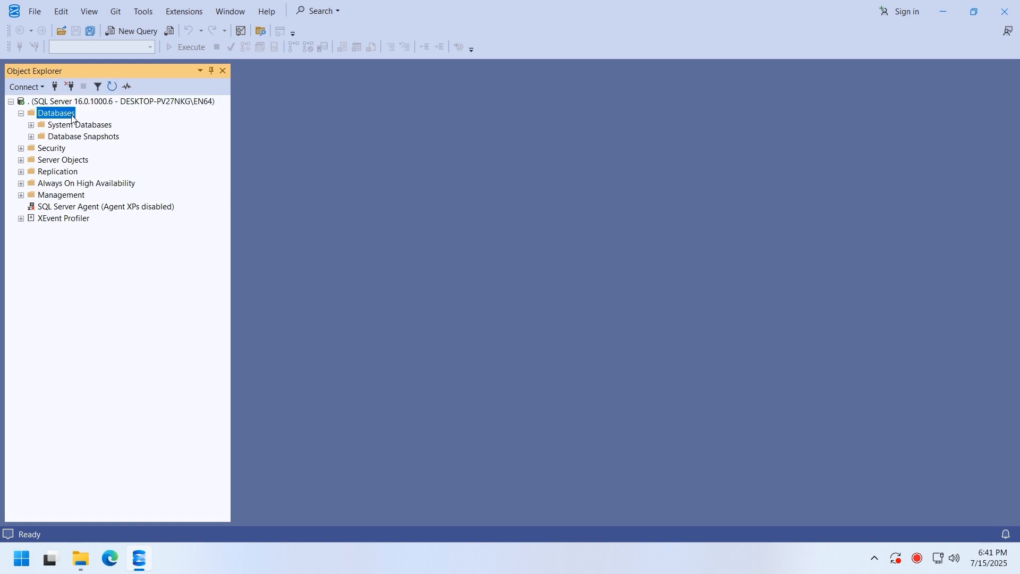
pyautogui.rightClick(73, 118)
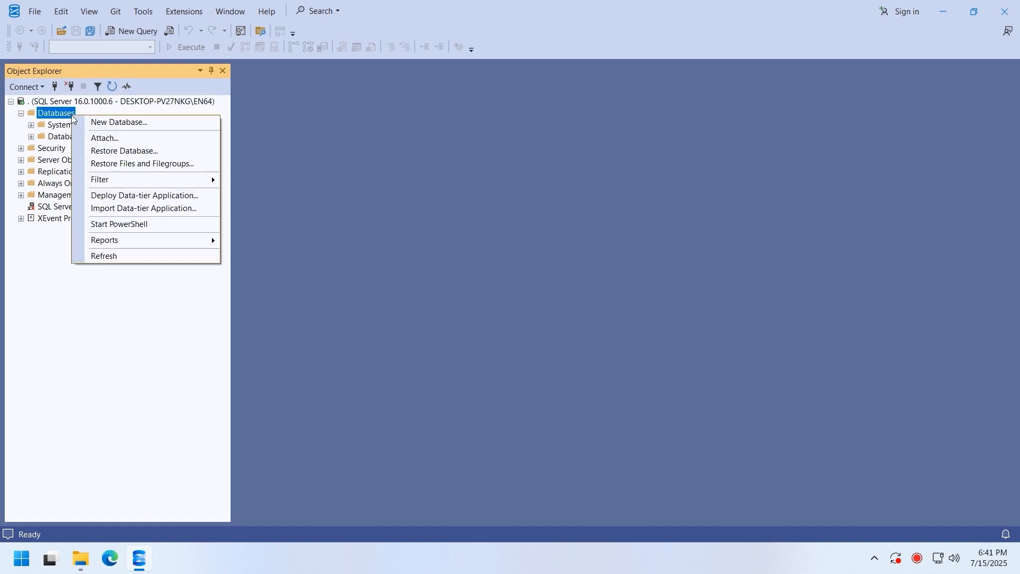
pyautogui.click(105, 126)
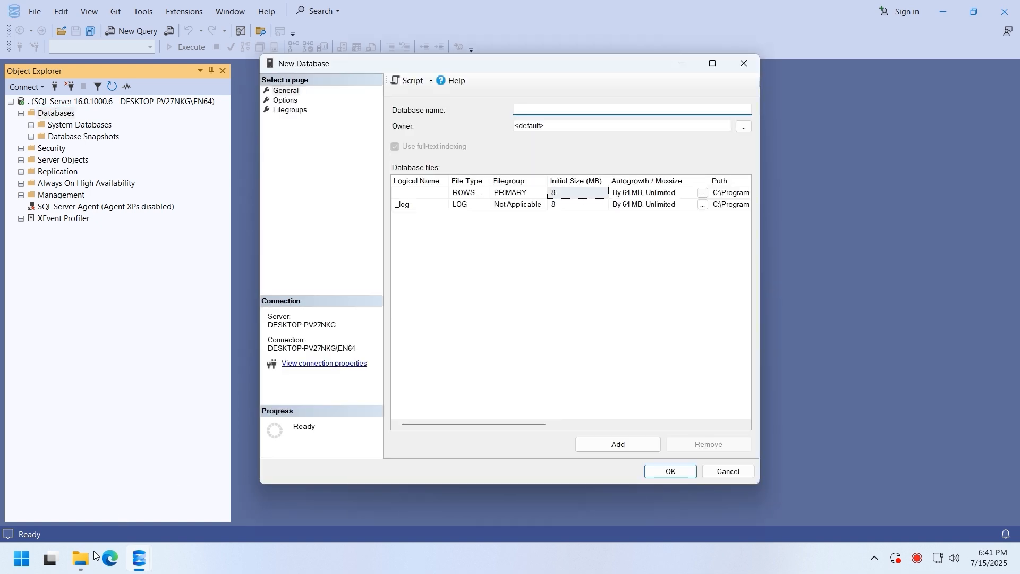
# - Copy 'Northwind' from the Northwind.bak file name and paste it as the database name
pyautogui.click(84, 557)
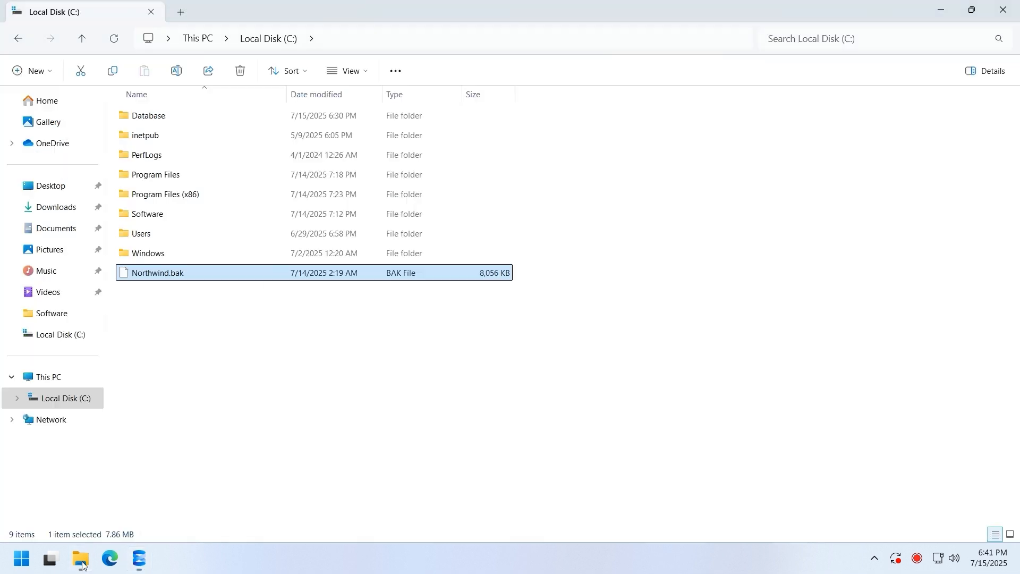
pyautogui.click(164, 275)
pyautogui.rightClick(165, 274)
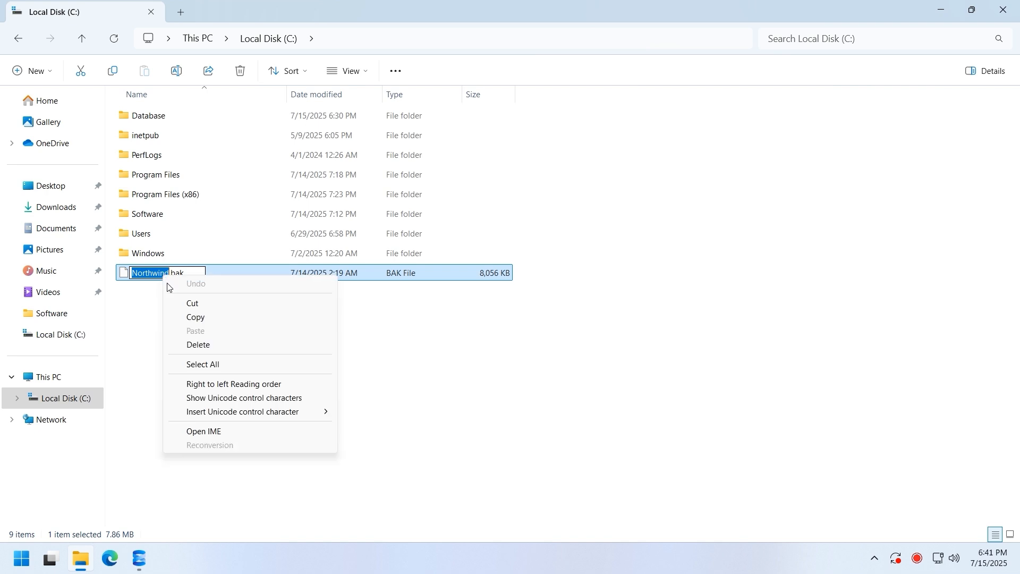
pyautogui.click(192, 318)
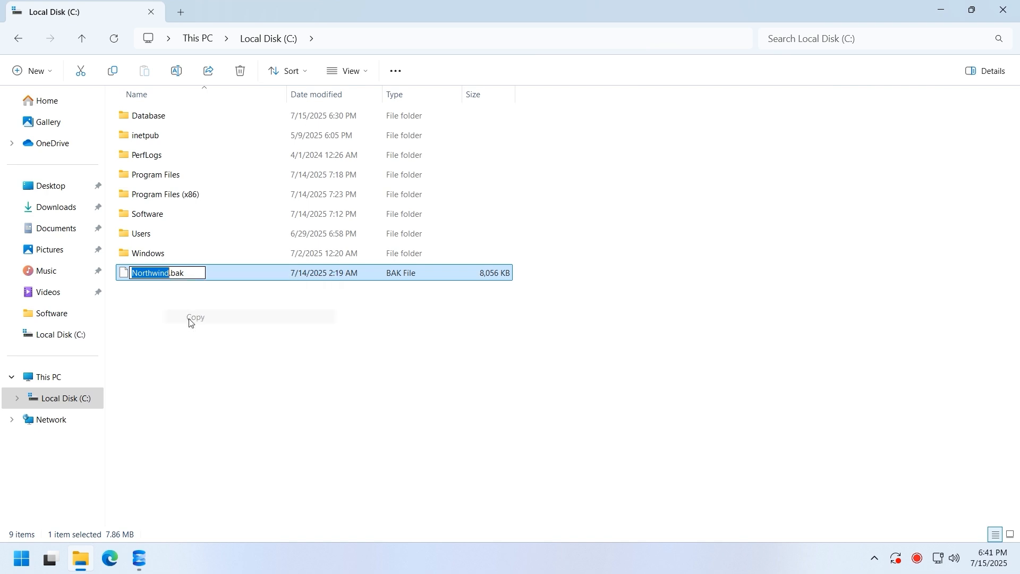
pyautogui.click(139, 558)
pyautogui.click(219, 489)
pyautogui.rightClick(533, 110)
pyautogui.click(576, 164)
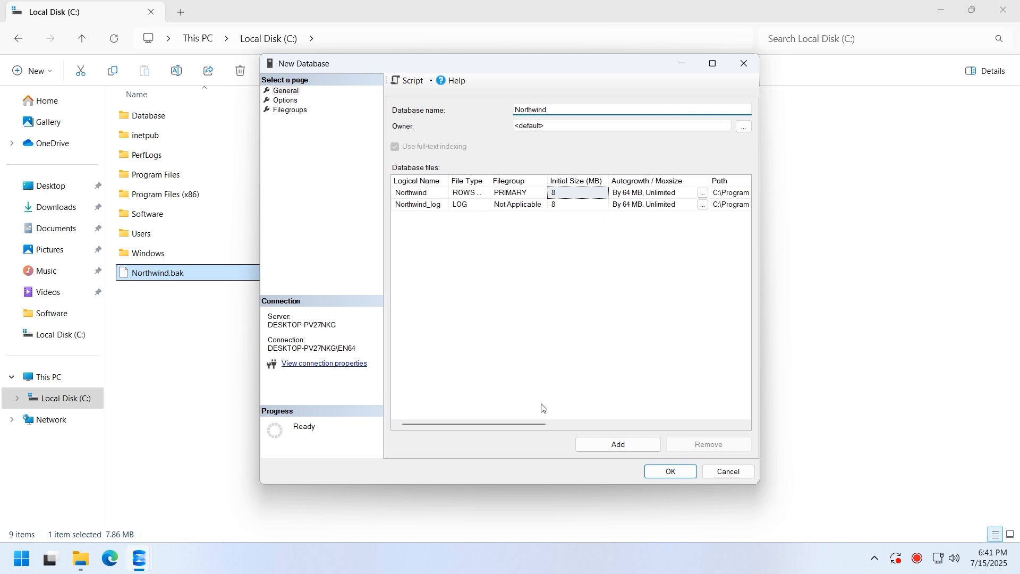
# - Set the Northwind data and Northwind_log file paths to C:\Database
pyautogui.moveTo(520, 425); pyautogui.dragTo(667, 438)
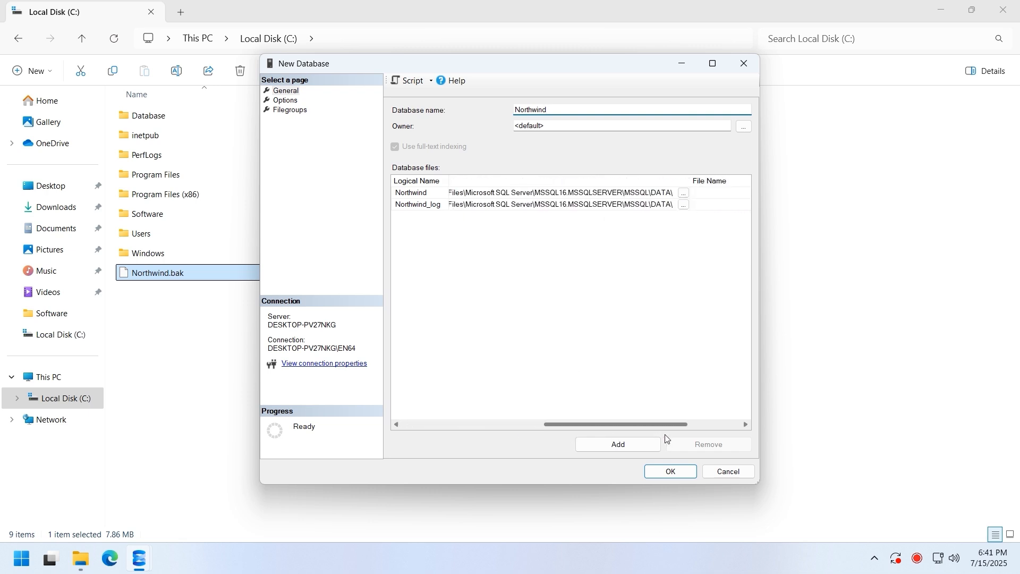
pyautogui.click(638, 193)
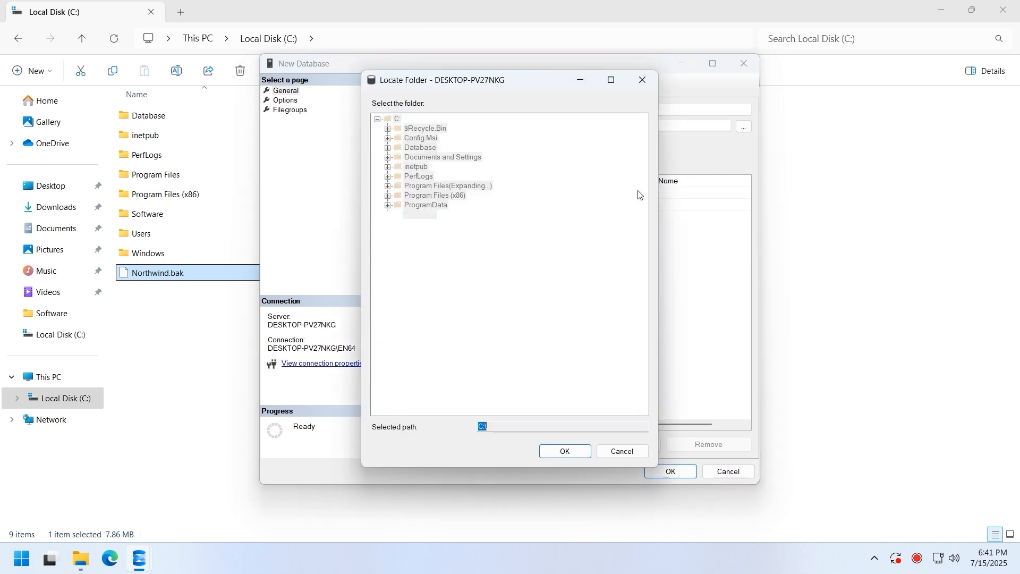
pyautogui.click(420, 149)
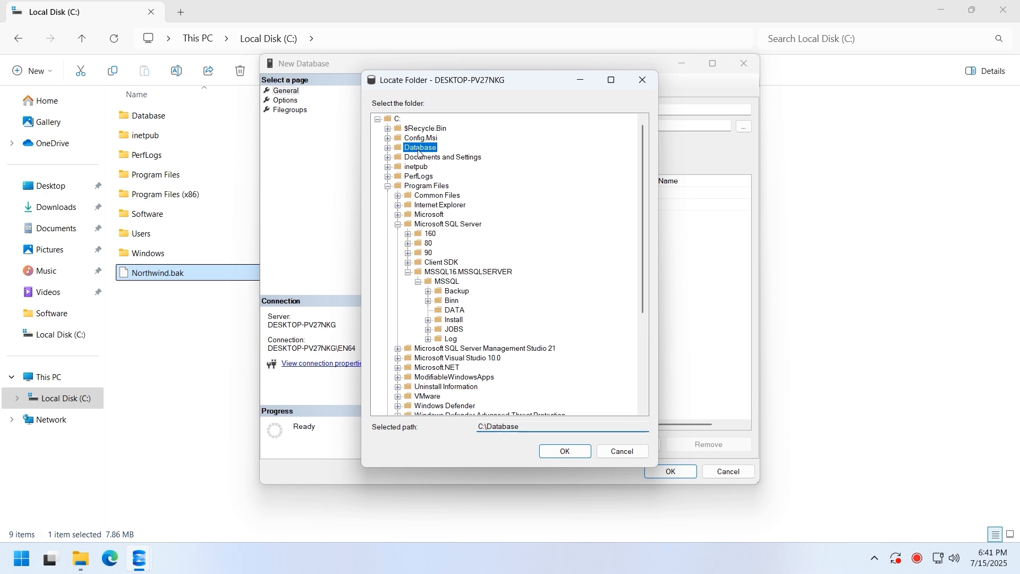
pyautogui.click(563, 452)
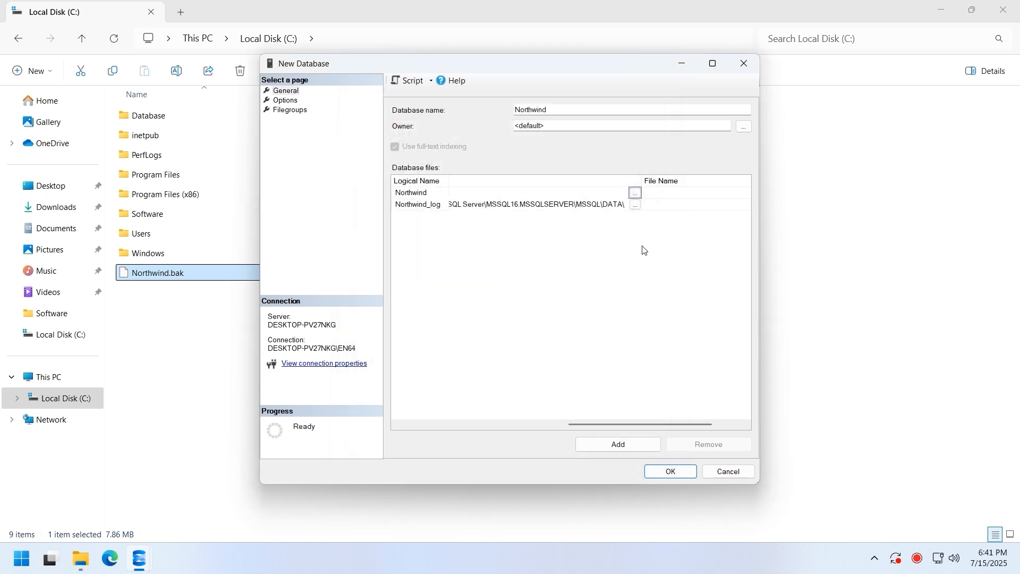
pyautogui.click(637, 206)
pyautogui.click(428, 148)
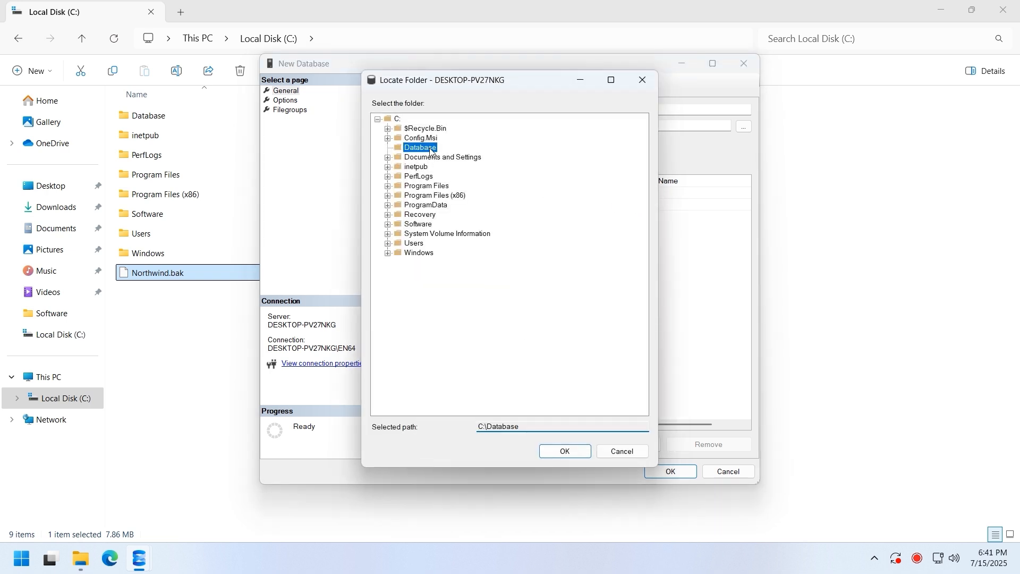
pyautogui.click(564, 452)
# - Set recovery model to Simple, keep compatibility level SQL Server 2022 (160), and create the database
pyautogui.moveTo(621, 426); pyautogui.dragTo(407, 427)
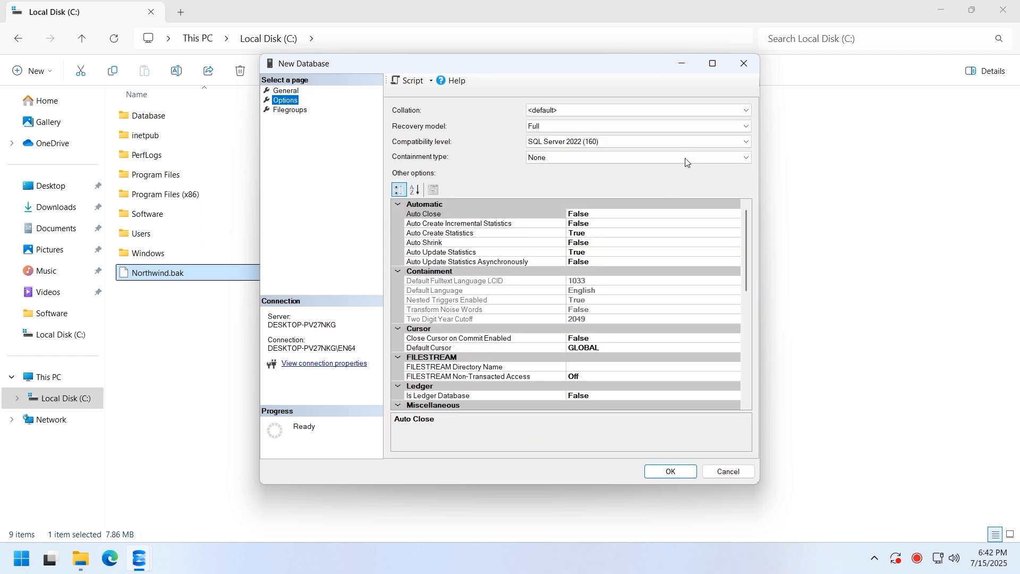
pyautogui.click(685, 126)
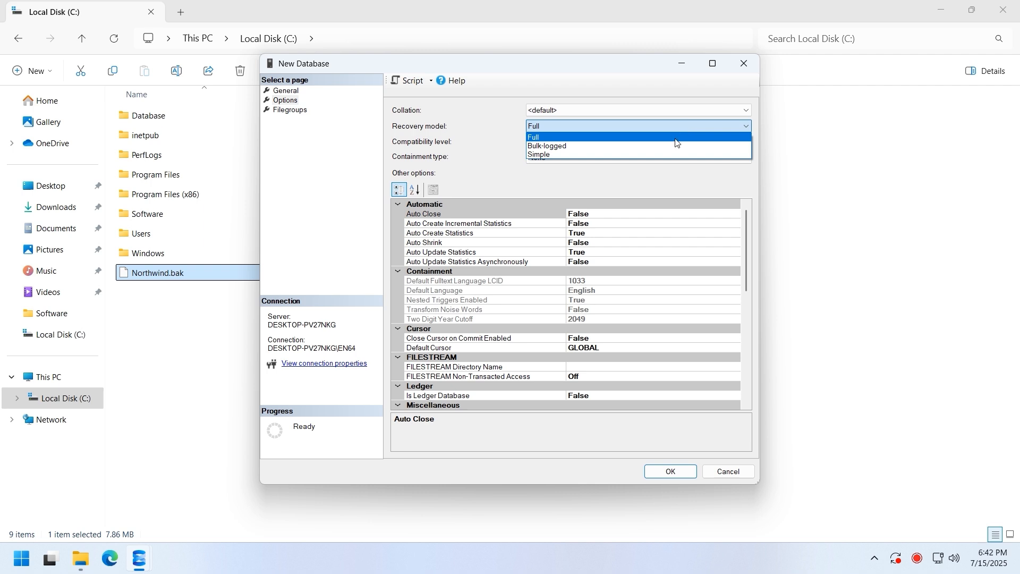
pyautogui.click(667, 153)
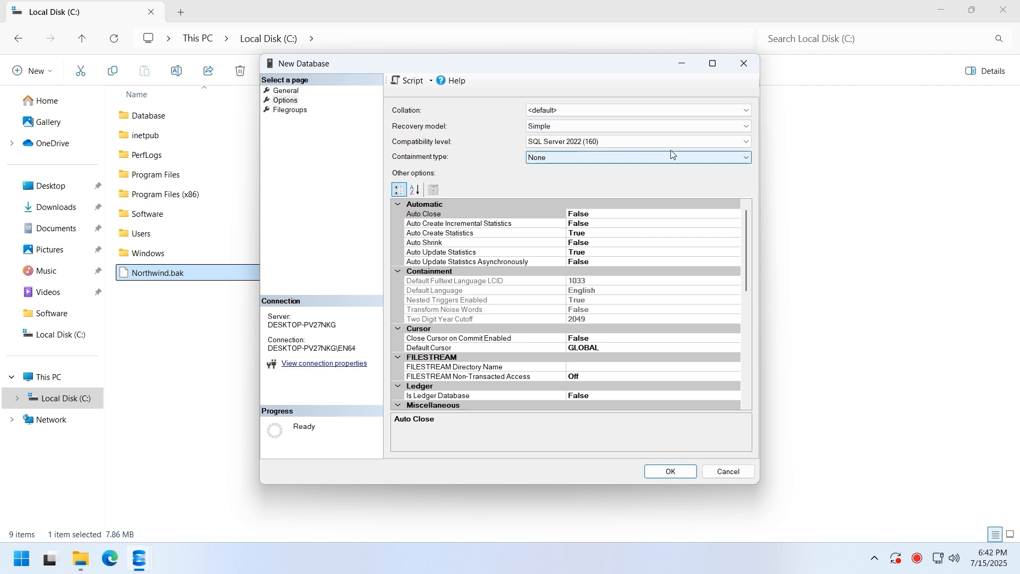
pyautogui.click(675, 142)
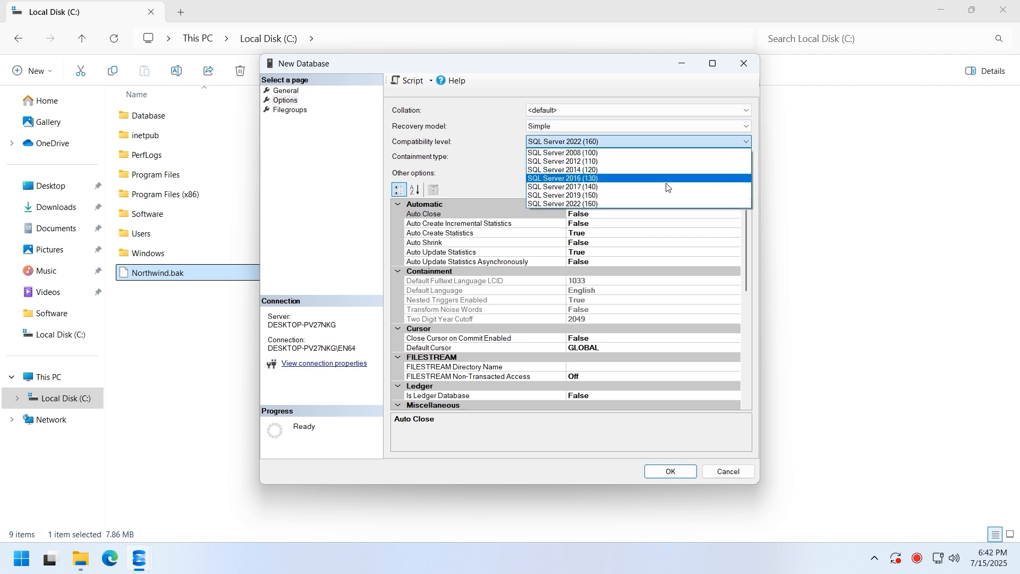
pyautogui.click(661, 204)
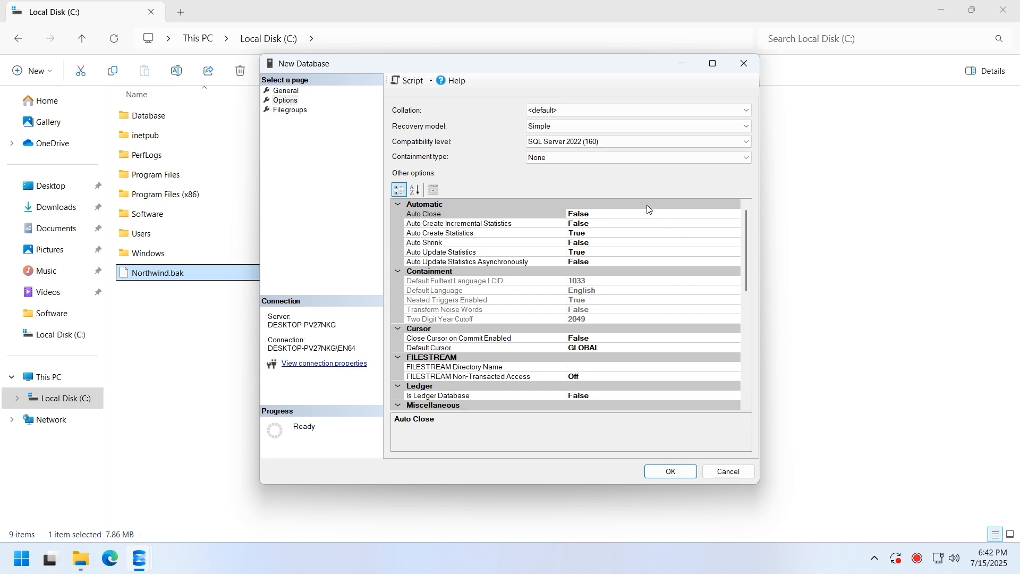
pyautogui.click(660, 471)
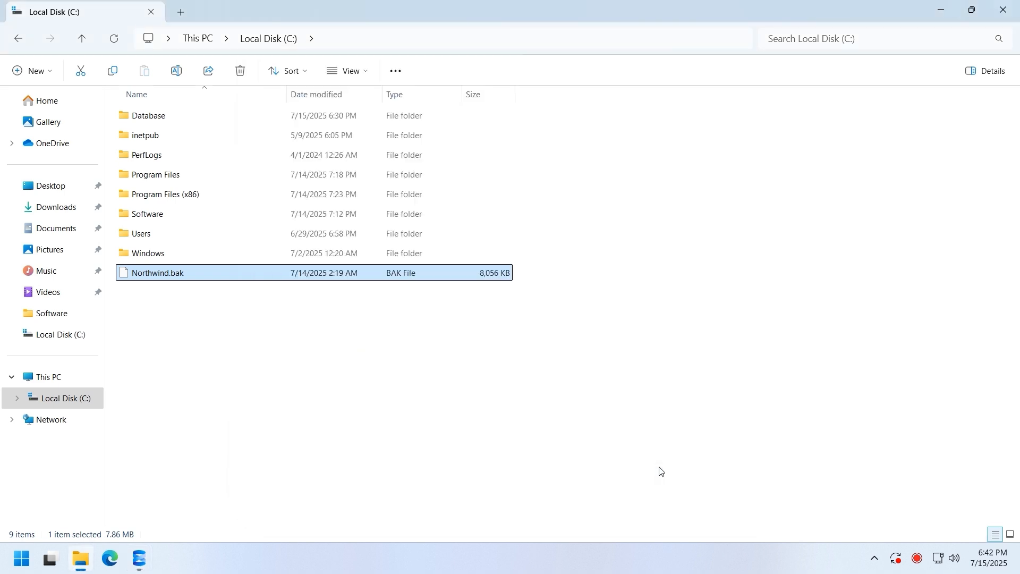
pyautogui.click(658, 471)
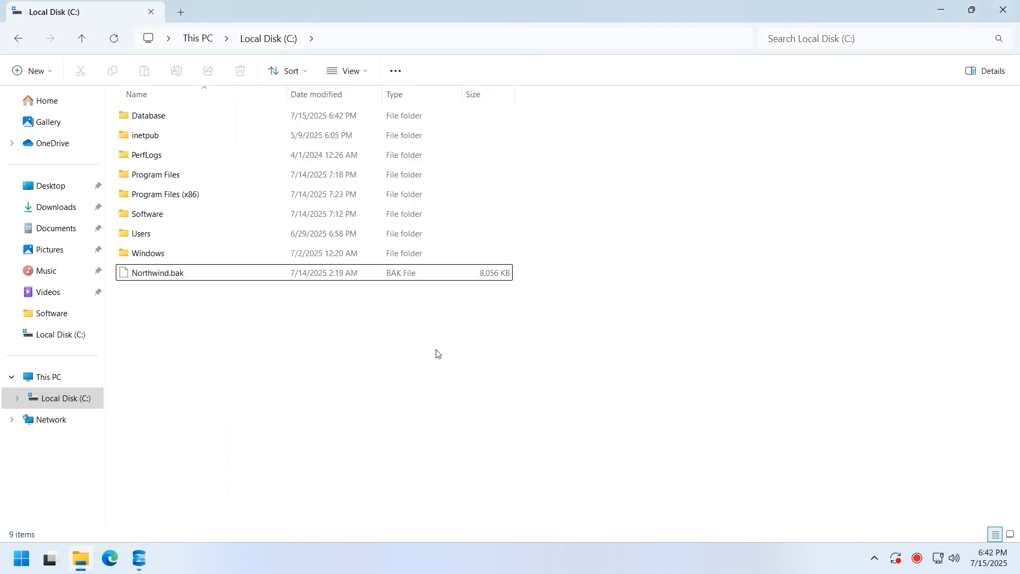
# - Verify Northwind and Northwind_log files in C:\Database, then return to Management Studio
pyautogui.click(209, 118)
pyautogui.doubleClick(210, 118)
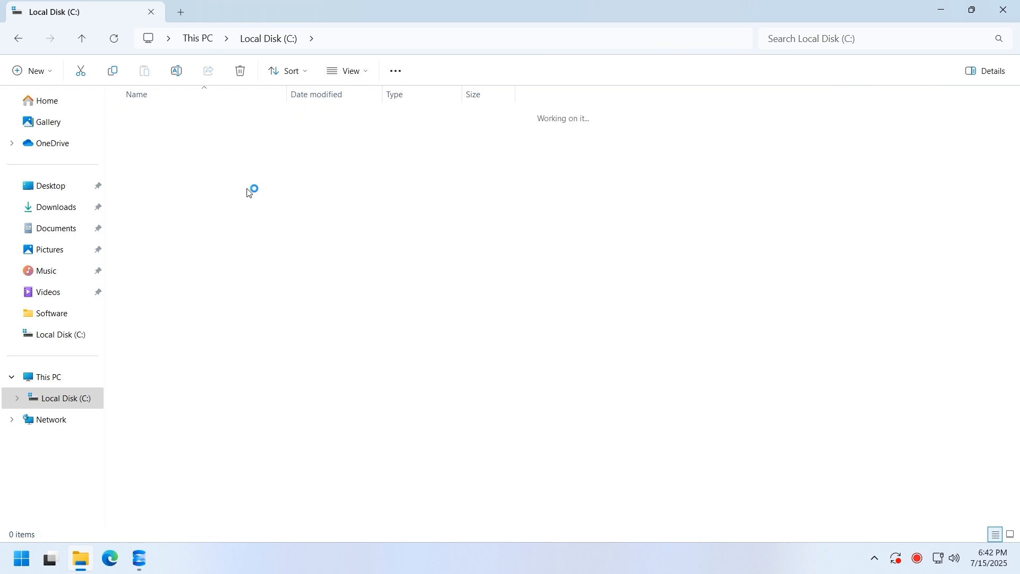
pyautogui.click(202, 121)
pyautogui.click(197, 140)
pyautogui.click(290, 214)
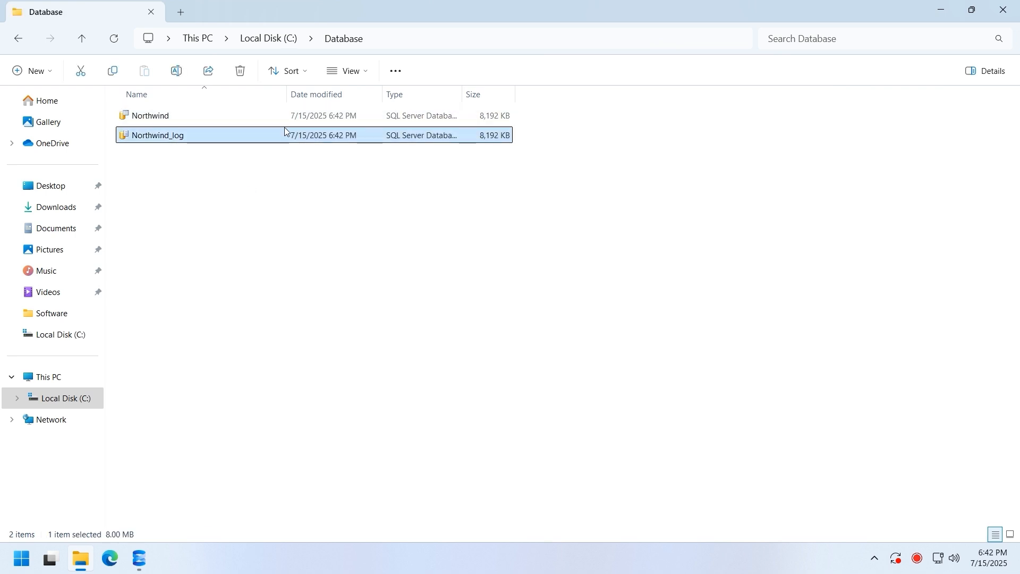
pyautogui.click(265, 40)
pyautogui.click(326, 331)
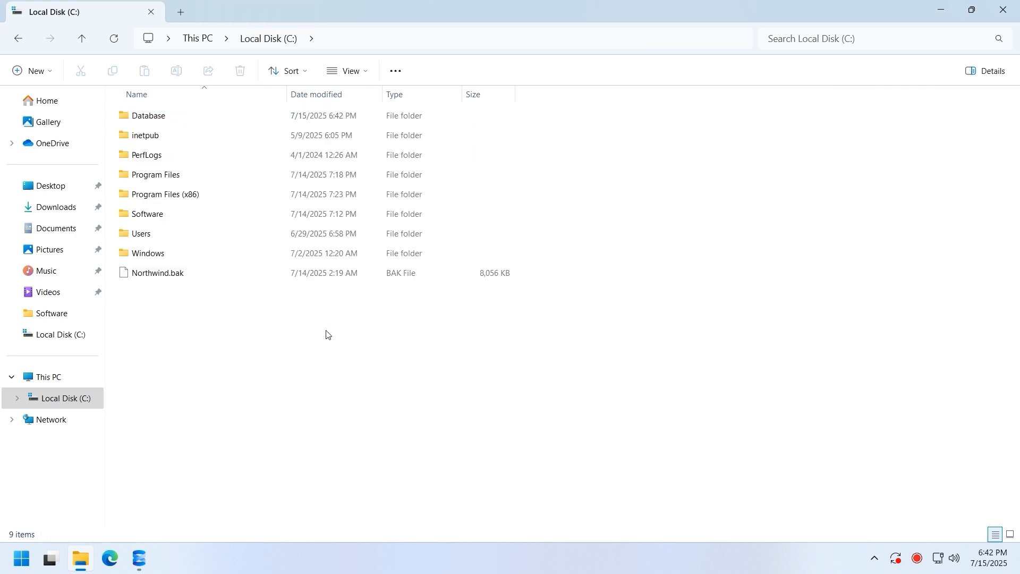
pyautogui.click(141, 558)
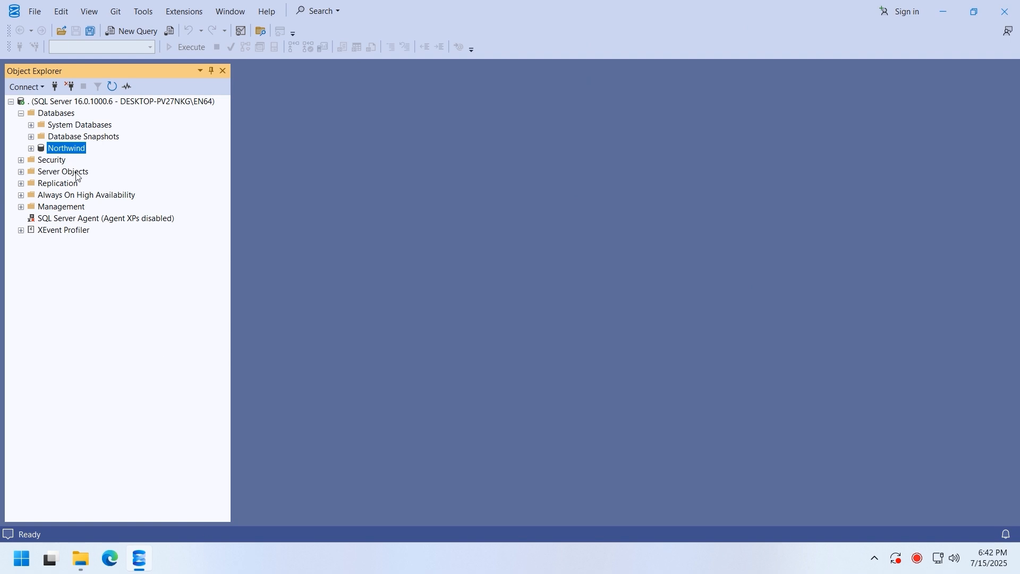
# - Expand the Northwind database and open its Restore Database dialog, maximized
pyautogui.doubleClick(61, 149)
pyautogui.doubleClick(68, 172)
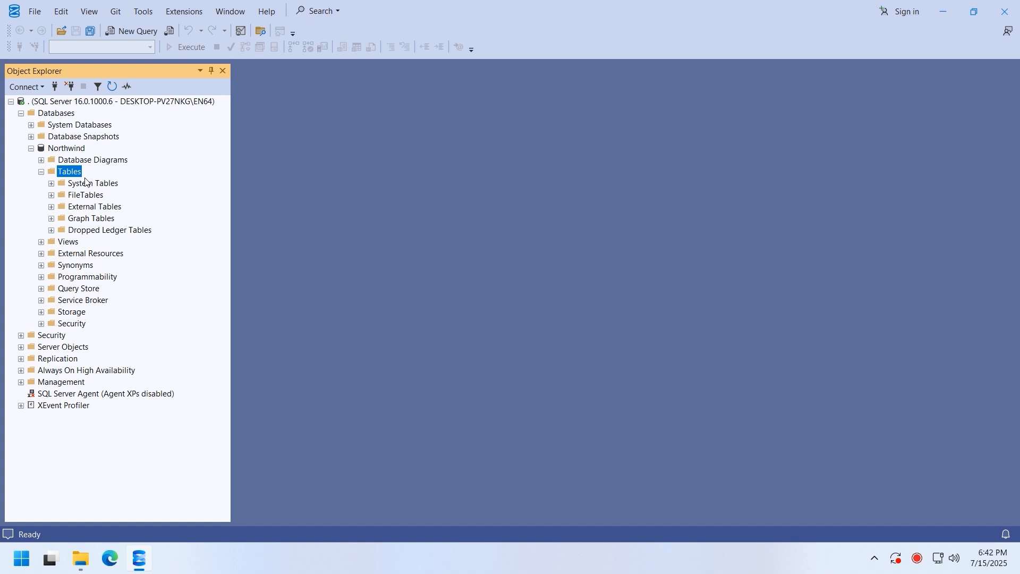
pyautogui.rightClick(85, 150)
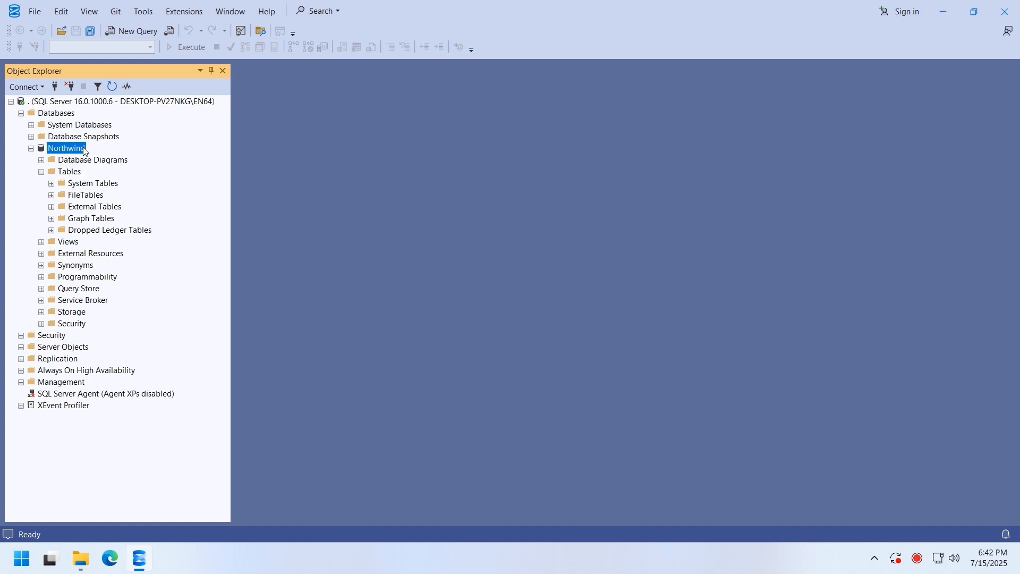
pyautogui.moveTo(125, 197)
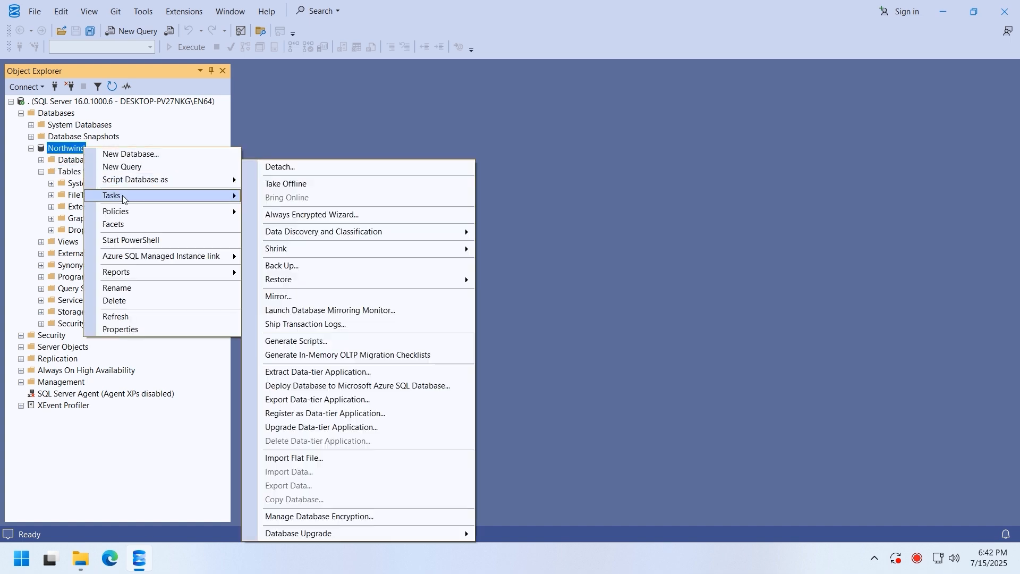
pyautogui.moveTo(447, 282)
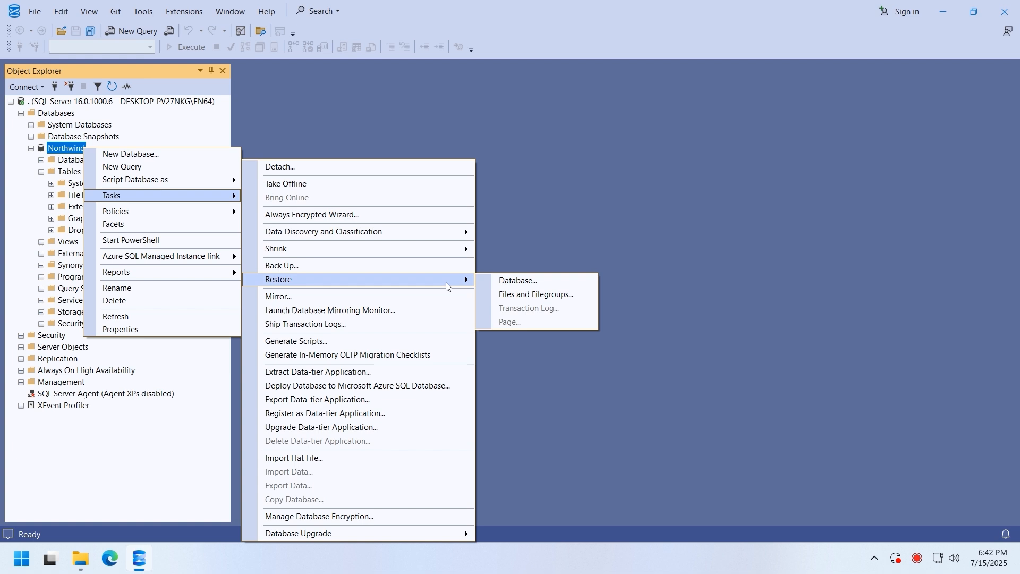
pyautogui.click(492, 282)
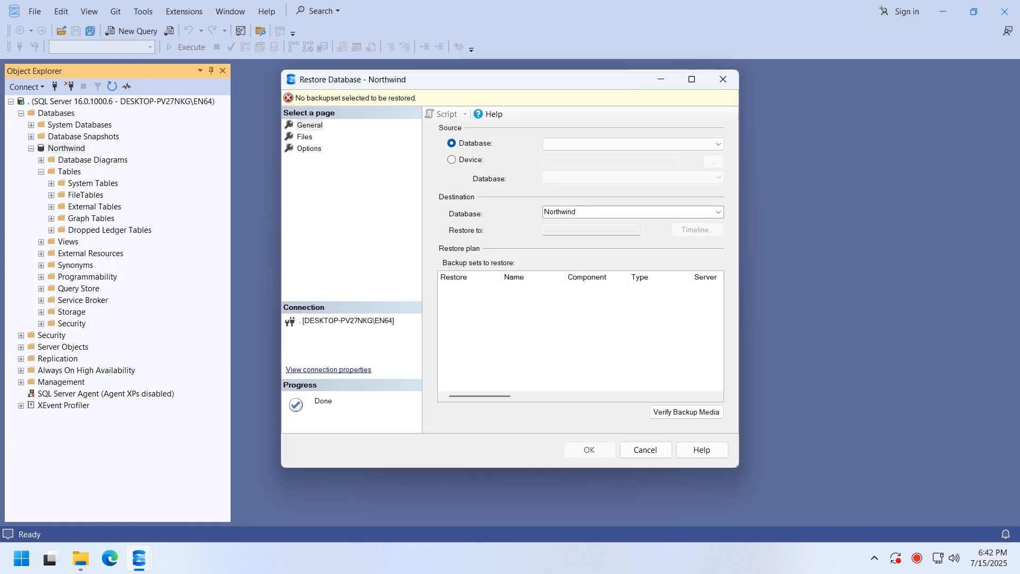
pyautogui.doubleClick(587, 82)
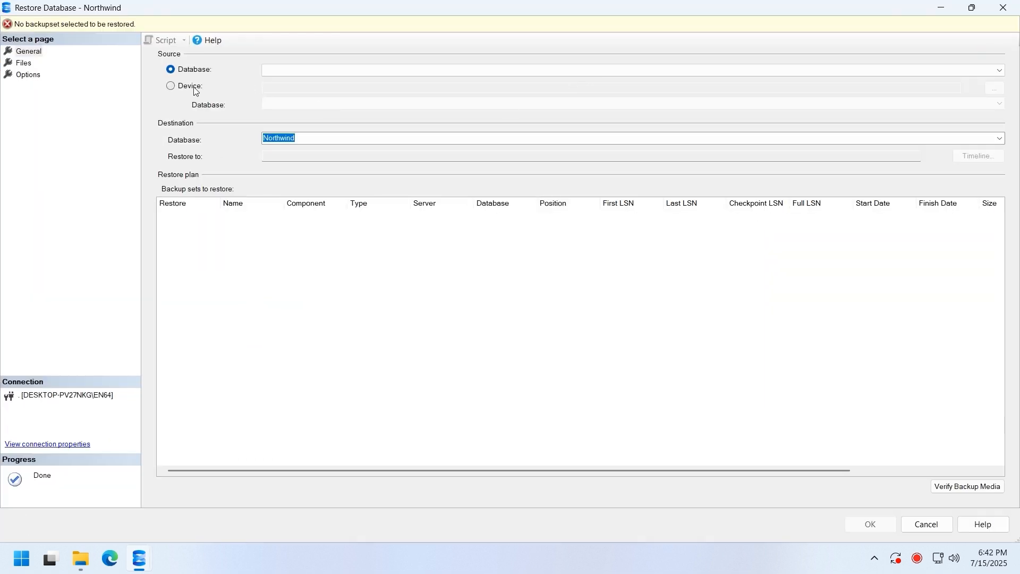
# - Restore from device C:\Northwind.bak, tick the Northwind full backup set, and view the Files page
pyautogui.click(191, 88)
pyautogui.click(995, 89)
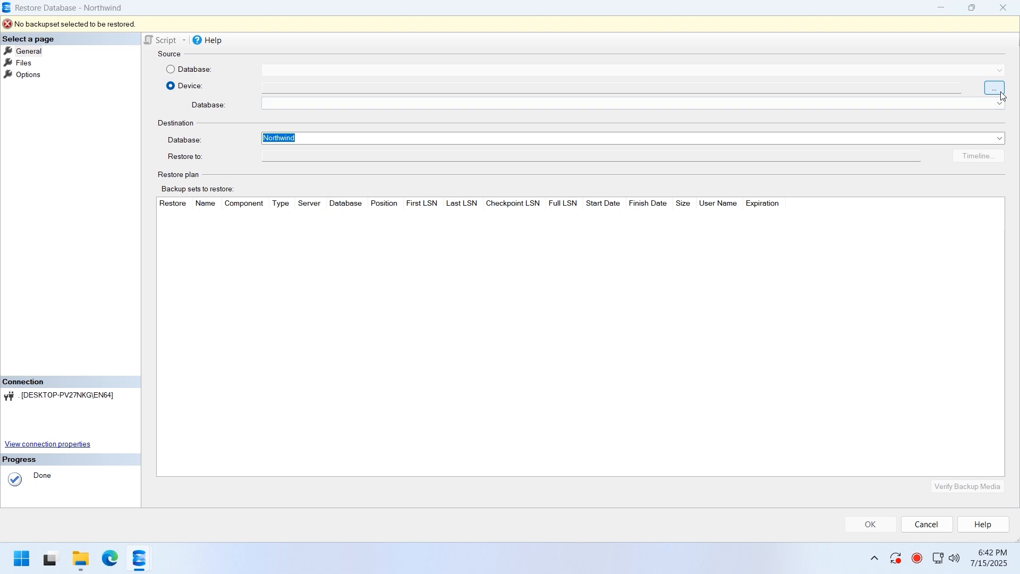
pyautogui.click(649, 236)
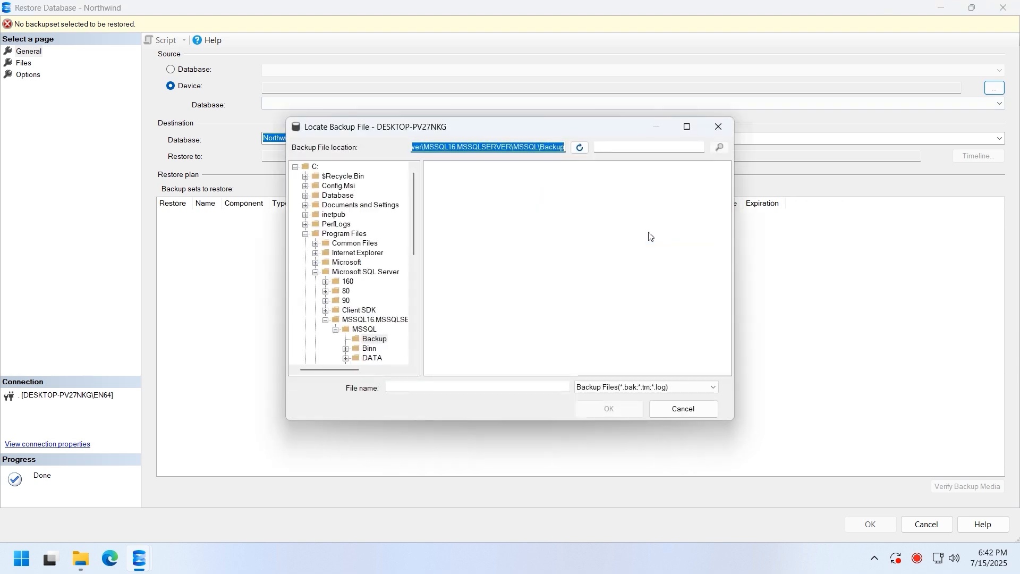
pyautogui.click(305, 235)
pyautogui.click(316, 167)
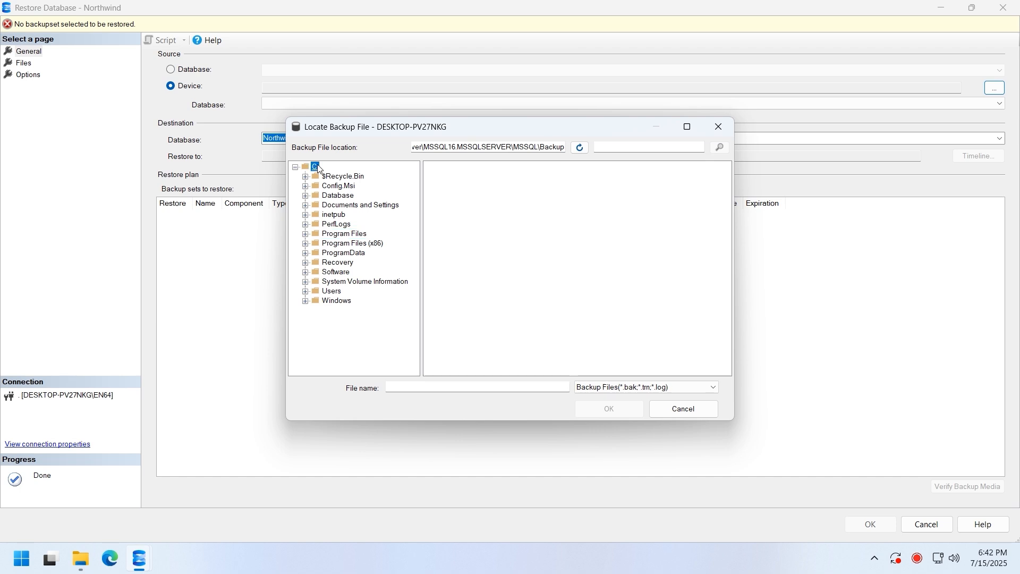
pyautogui.click(455, 297)
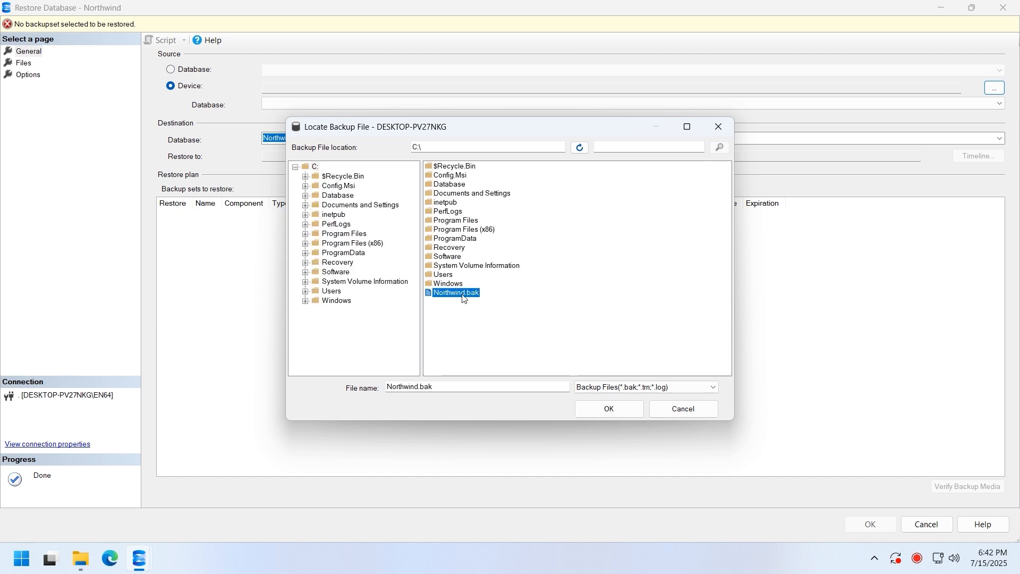
pyautogui.click(609, 409)
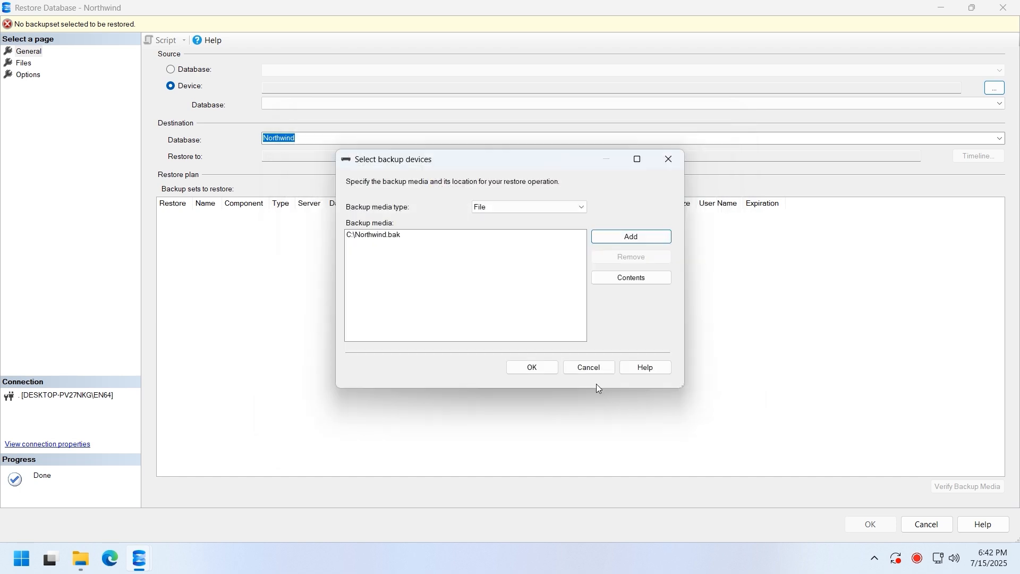
pyautogui.click(533, 367)
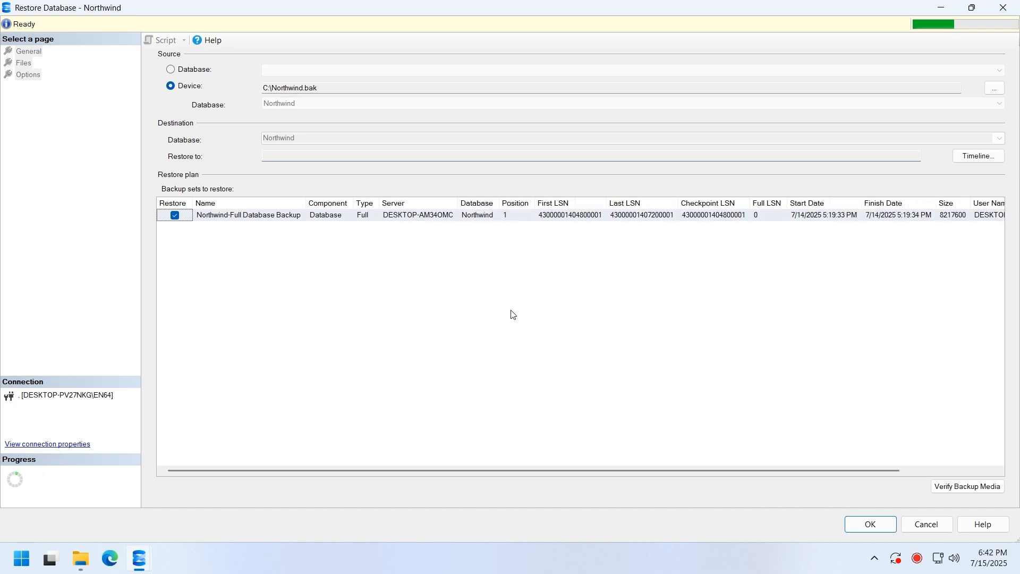
pyautogui.click(515, 219)
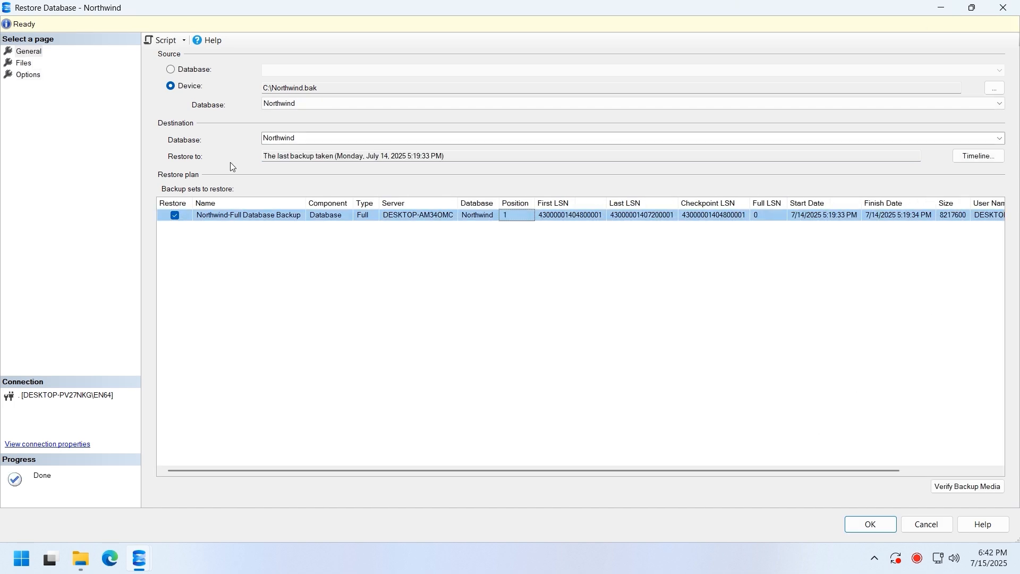
pyautogui.click(28, 64)
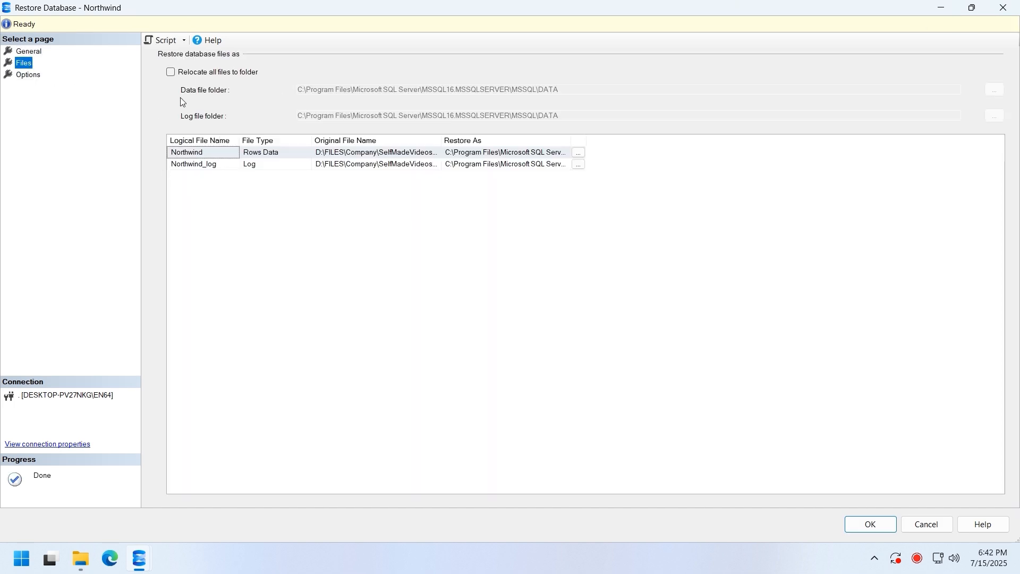
# - Set the data file's Restore As location to C:\Database\Northwind.mdf
pyautogui.click(578, 152)
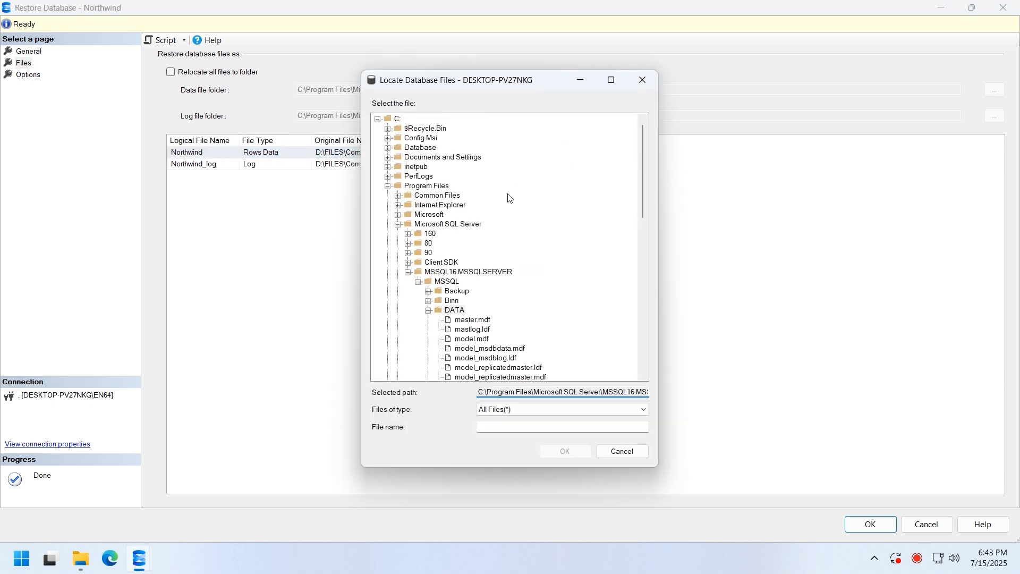
pyautogui.doubleClick(421, 148)
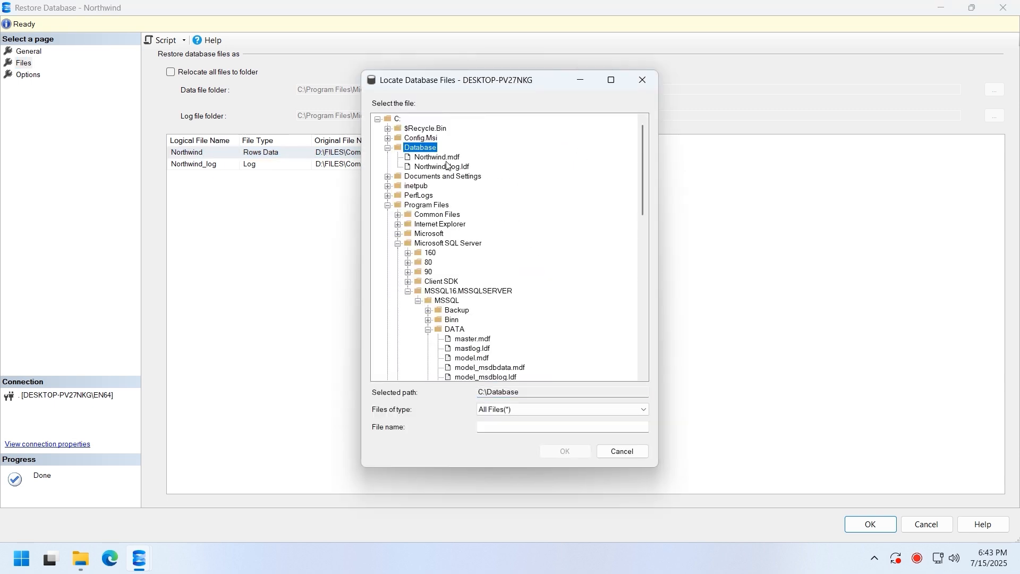
pyautogui.click(446, 158)
pyautogui.doubleClick(454, 160)
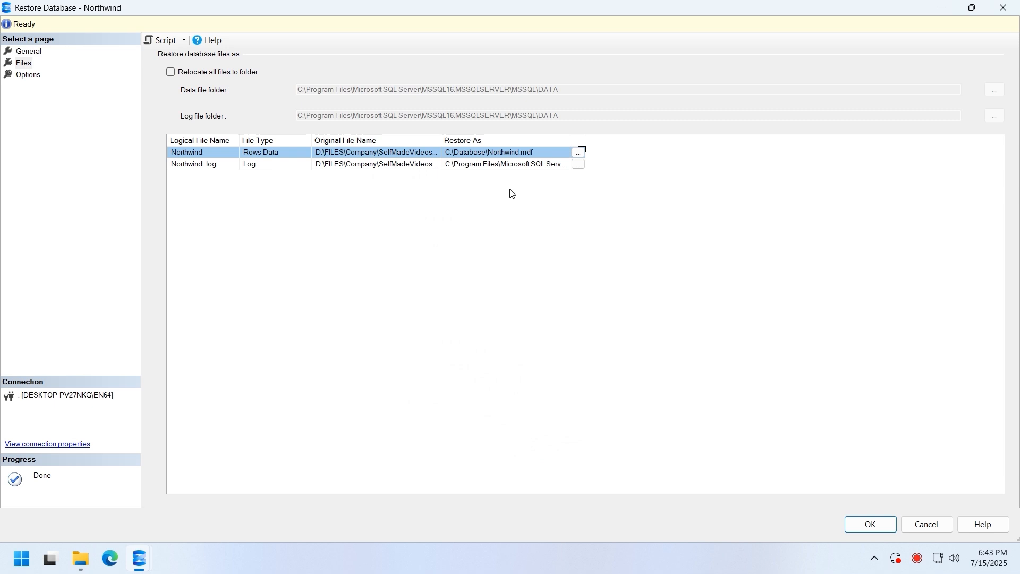
# - Set the log file to C:\Database\Northwind_log.ldf and tick WITH REPLACE under Options
pyautogui.click(578, 164)
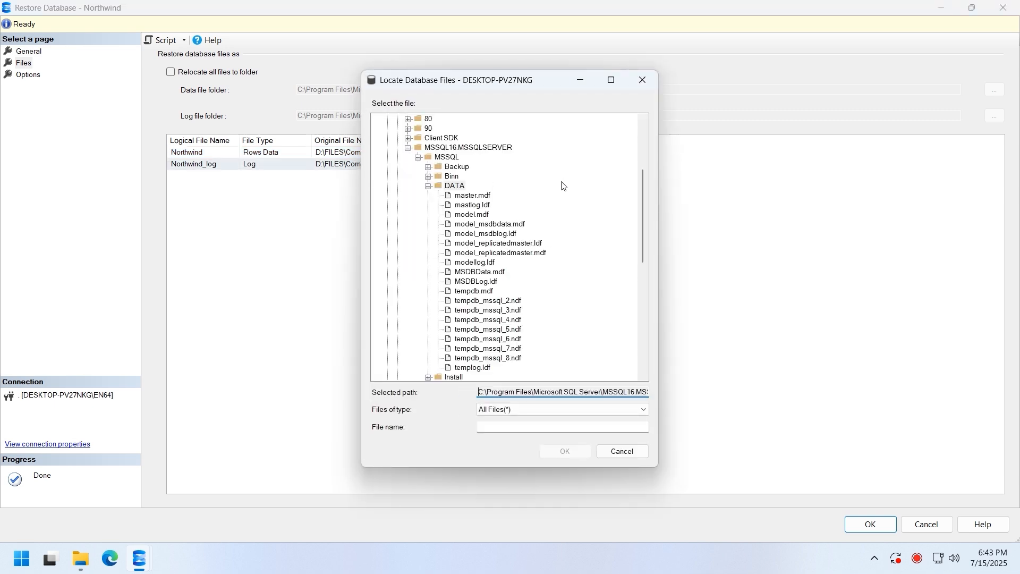
pyautogui.scroll(4, 475, 175)
pyautogui.doubleClick(417, 148)
pyautogui.click(433, 169)
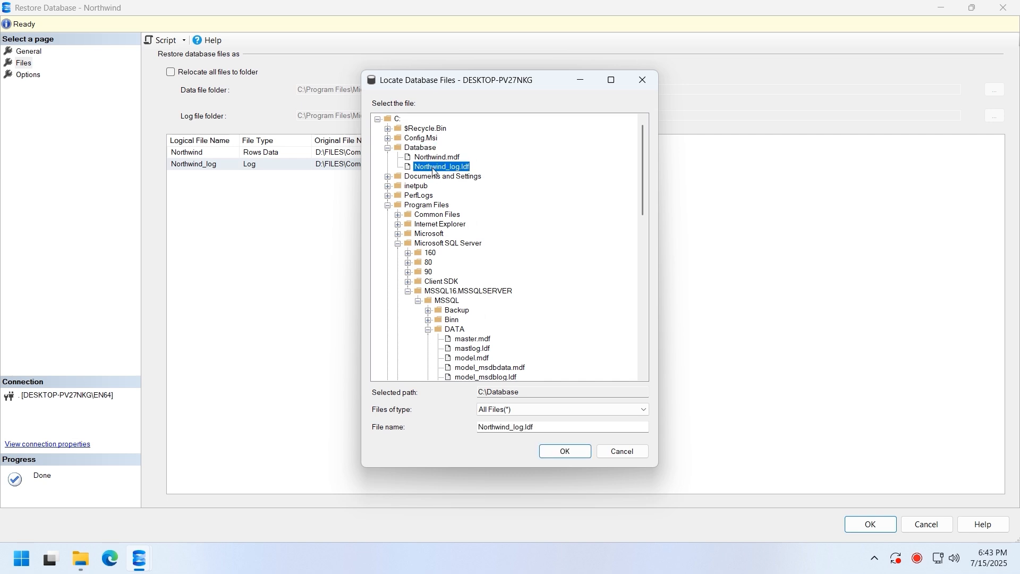
pyautogui.doubleClick(438, 168)
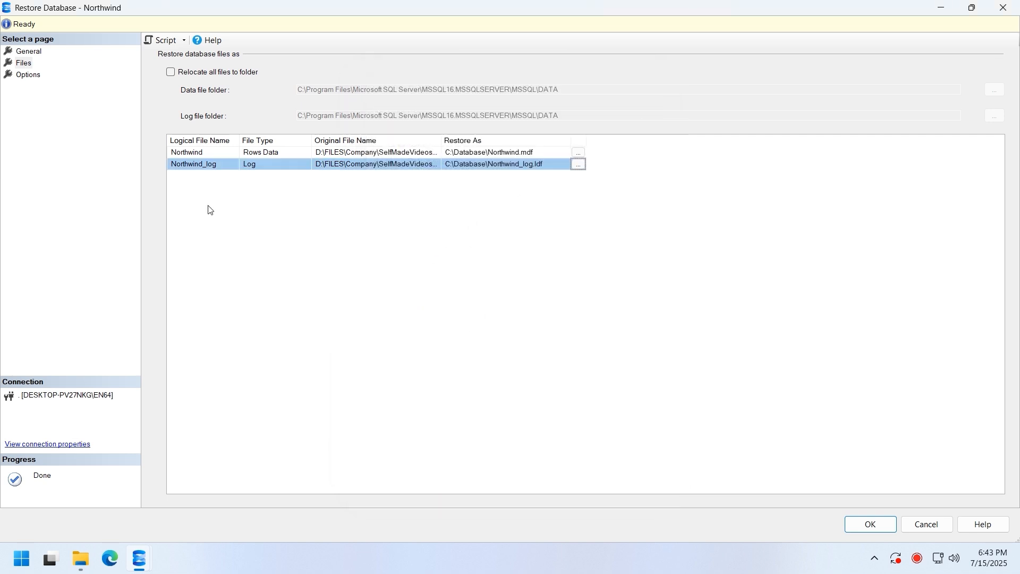
pyautogui.click(29, 76)
pyautogui.click(184, 72)
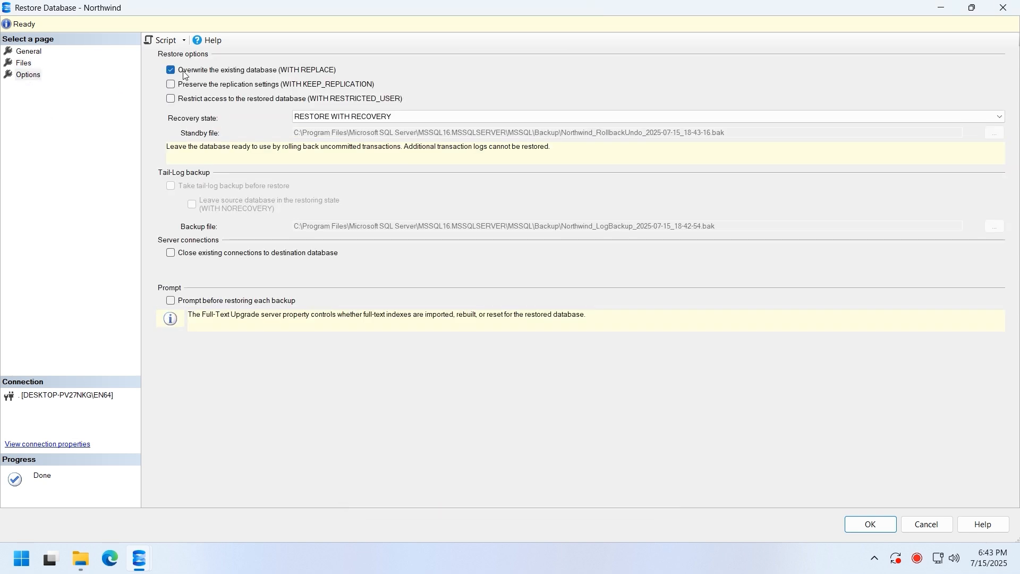
# - Run the restore with 'Close existing connections' checked and acknowledge the success message
pyautogui.click(178, 255)
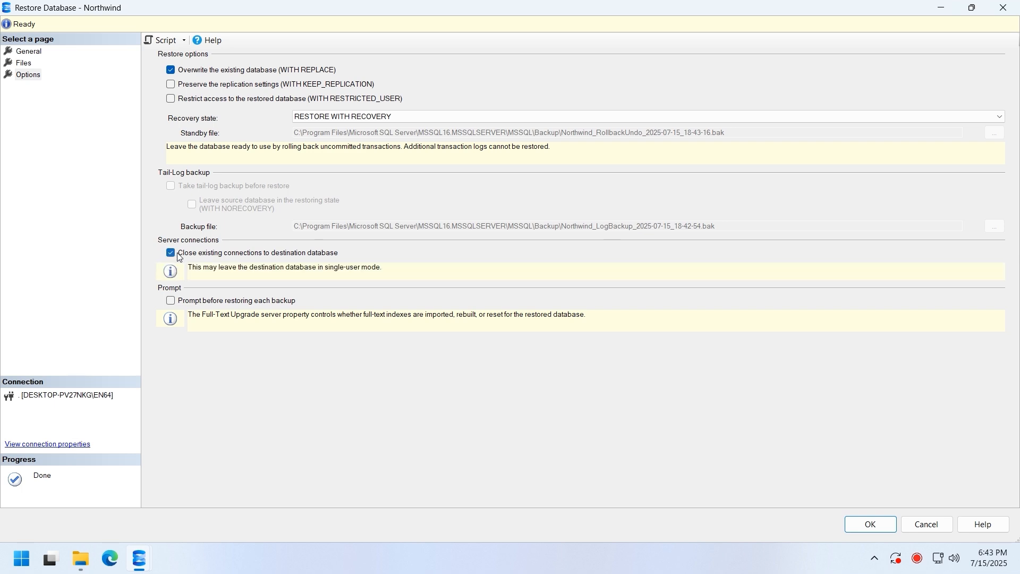
pyautogui.click(871, 525)
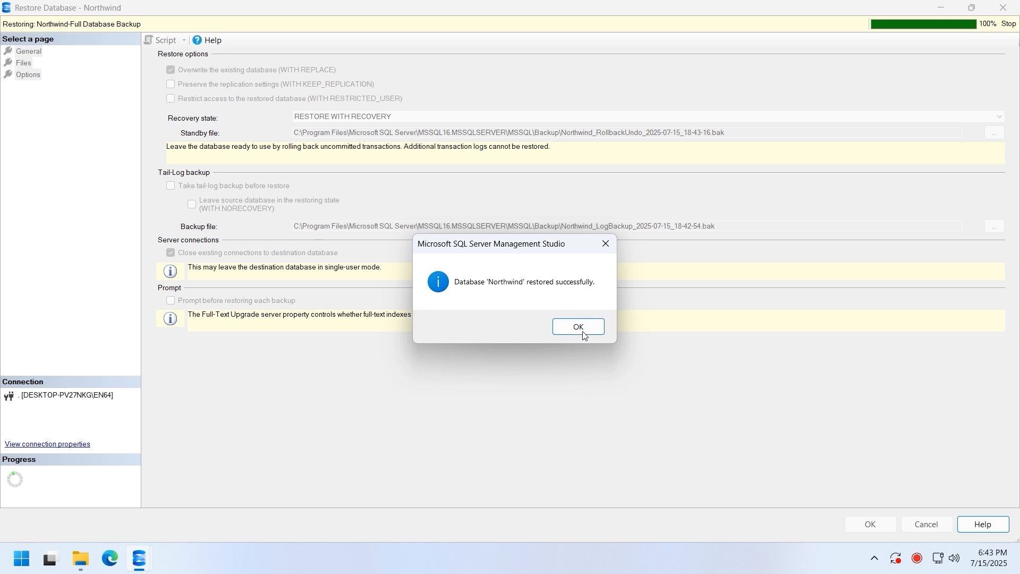
pyautogui.click(579, 326)
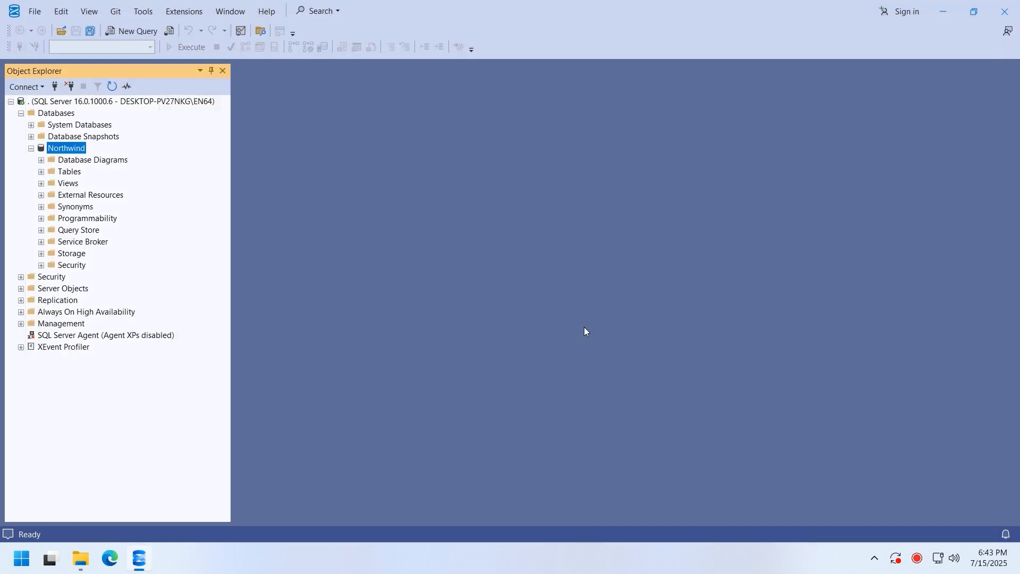
# - Expand and refresh Northwind's Tables folder, then select dbo.Categories
pyautogui.doubleClick(80, 172)
pyautogui.rightClick(71, 179)
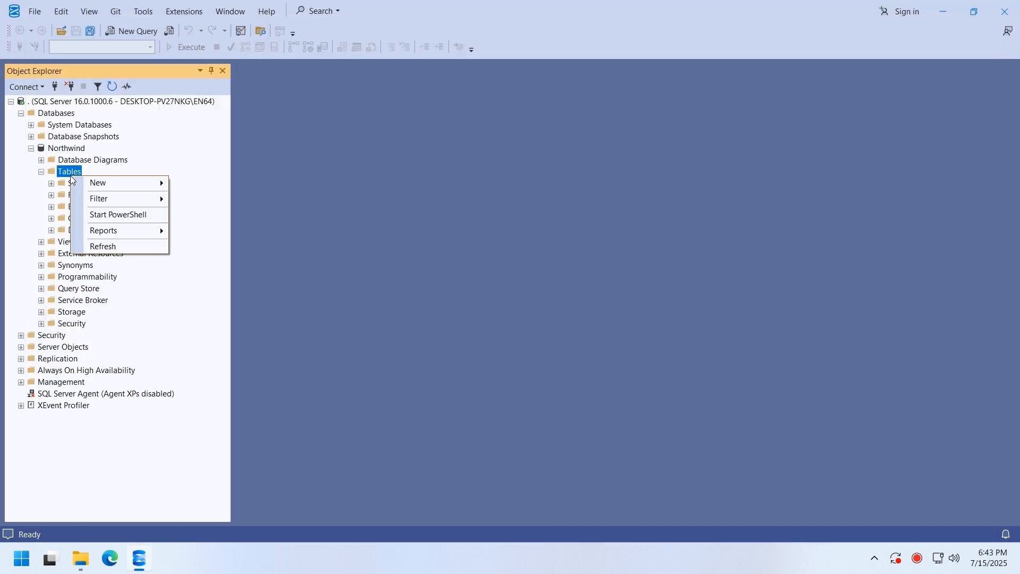
pyautogui.click(115, 248)
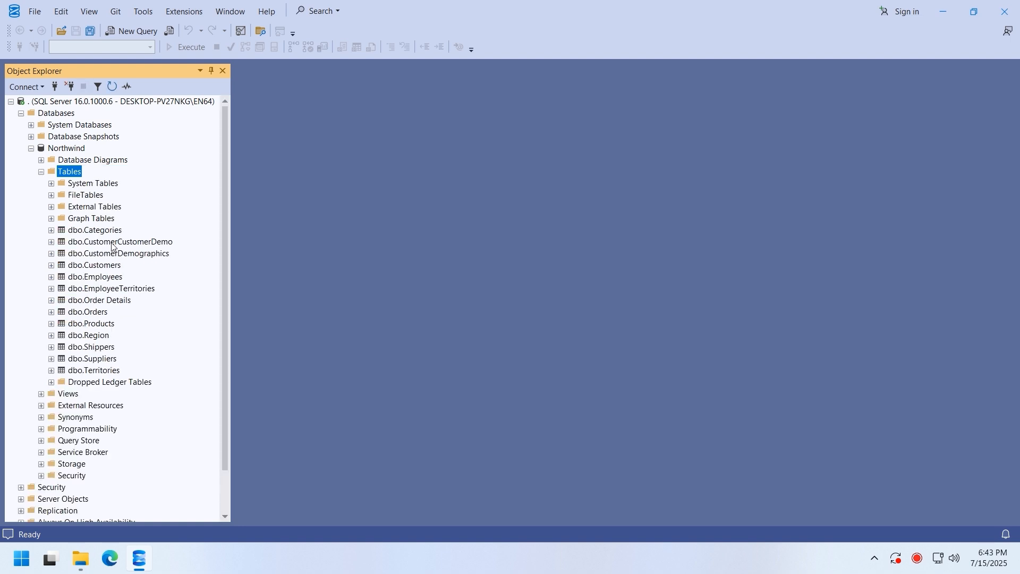
pyautogui.click(112, 244)
pyautogui.press('Up')
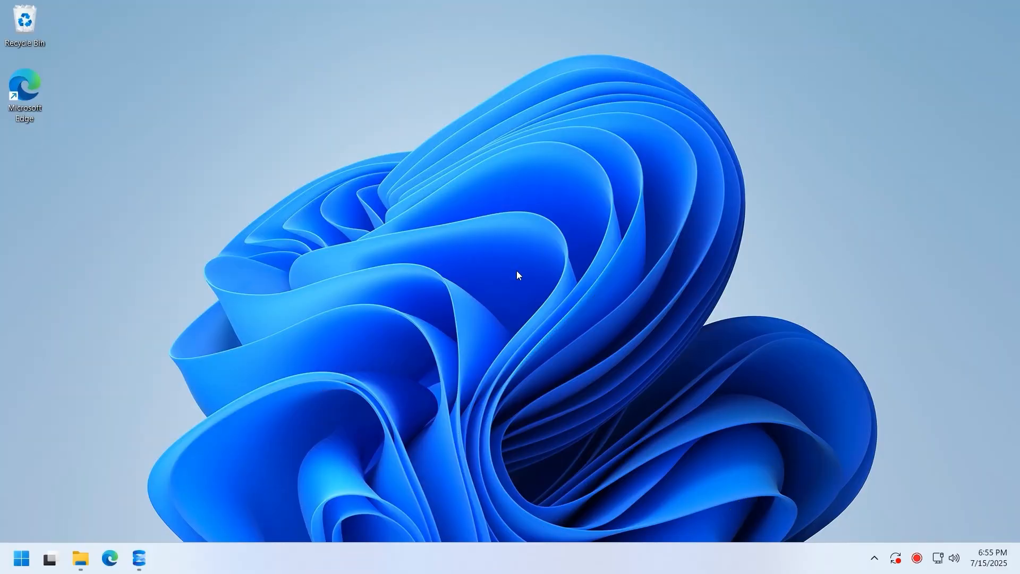
# - Browse to C:\Database in File Explorer and select Northwind.mdf
pyautogui.click(81, 558)
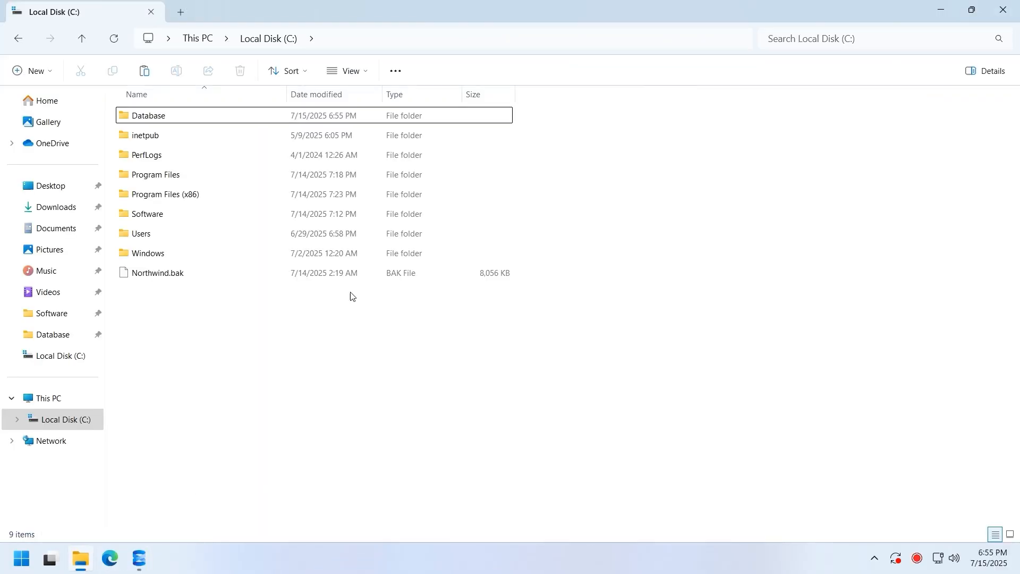
pyautogui.doubleClick(303, 117)
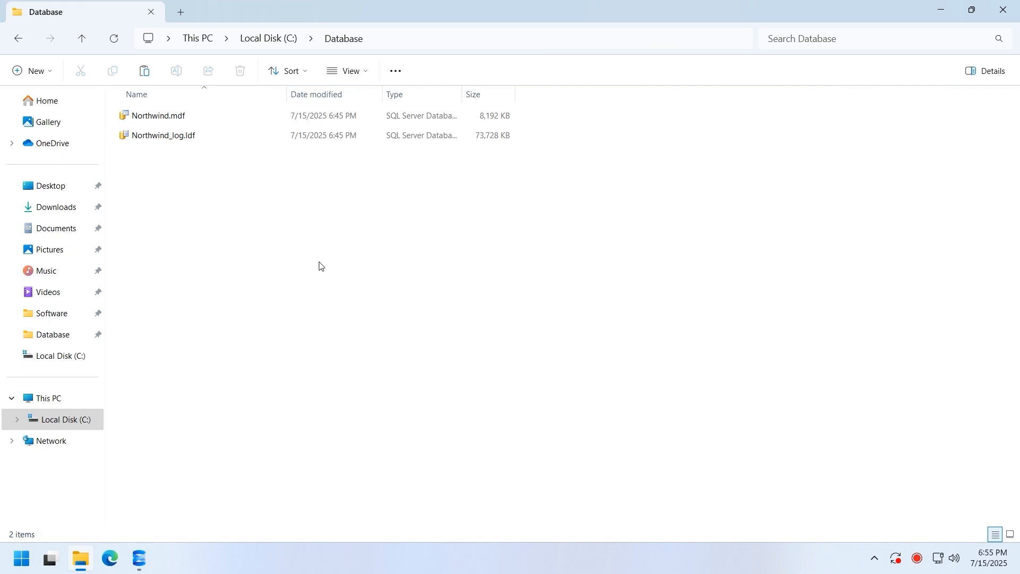
pyautogui.click(264, 117)
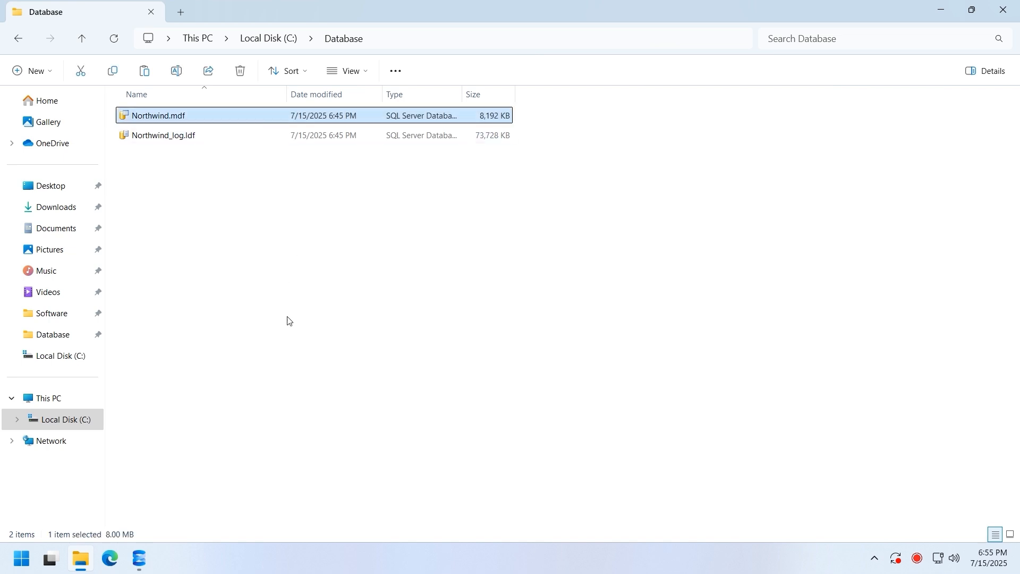
pyautogui.click(139, 559)
# - Attach C:\Database\Northwind.mdf through Databases > Attach and run the attach
pyautogui.rightClick(56, 113)
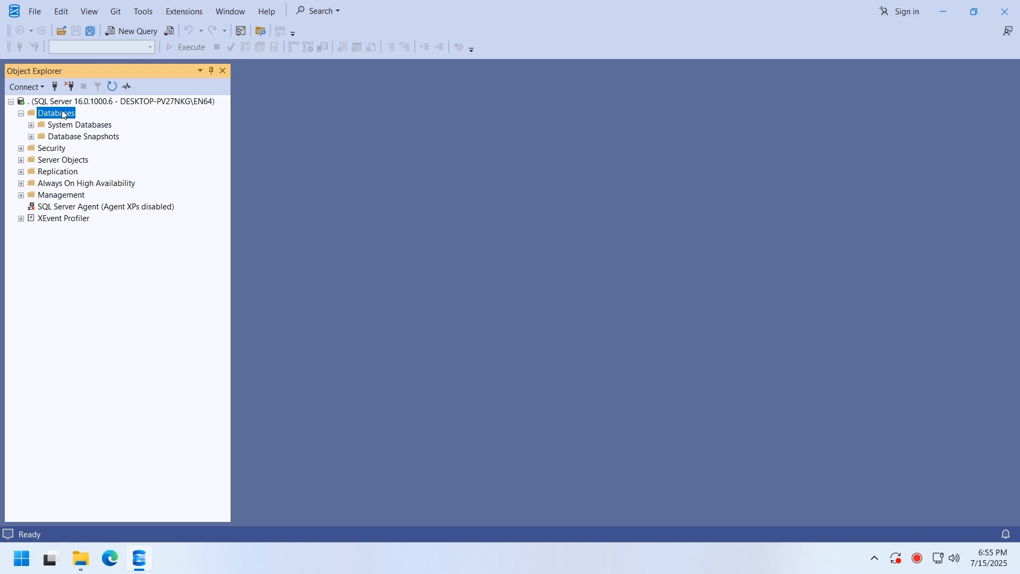
pyautogui.click(85, 132)
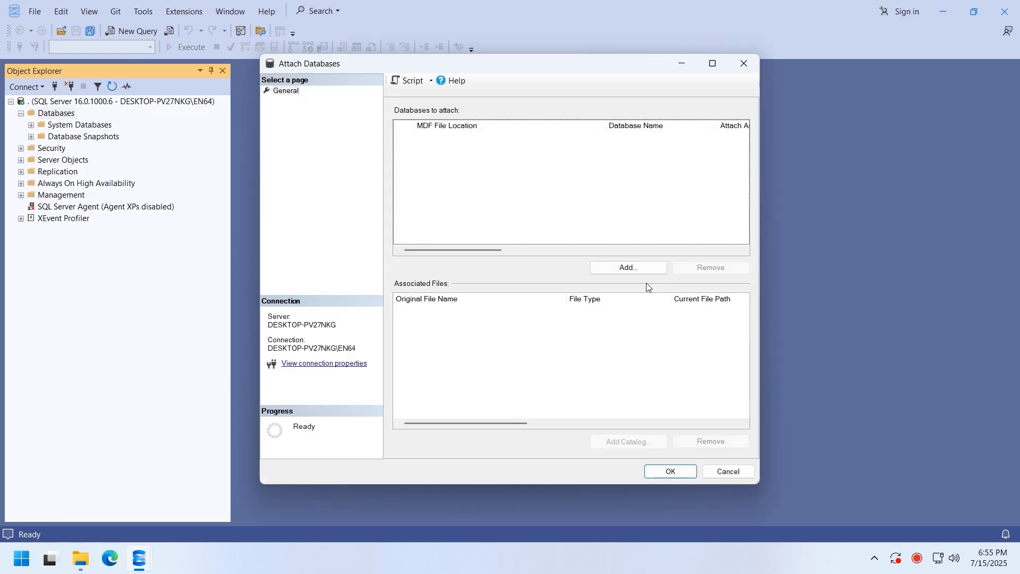
pyautogui.click(646, 270)
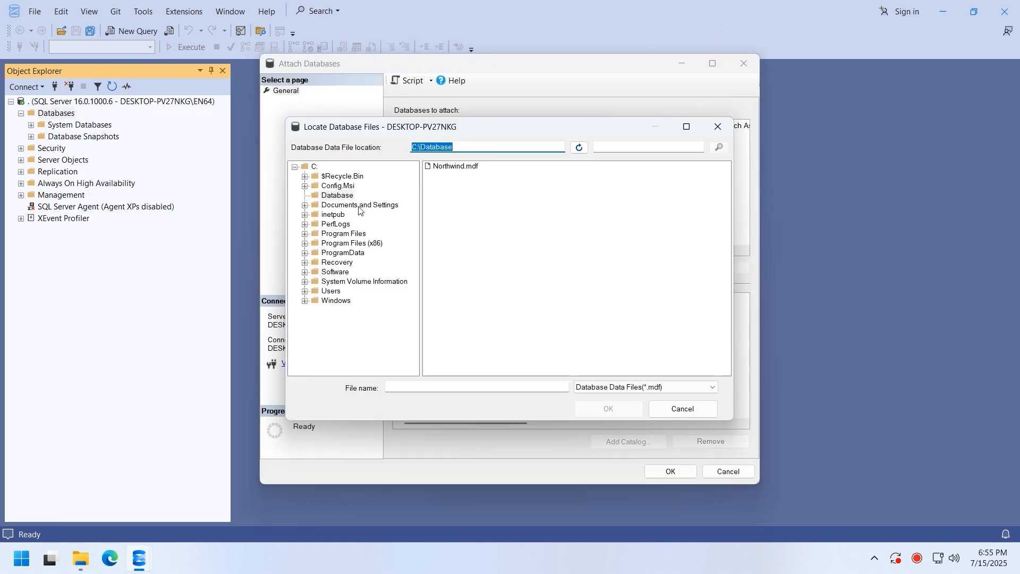
pyautogui.click(340, 195)
pyautogui.click(468, 167)
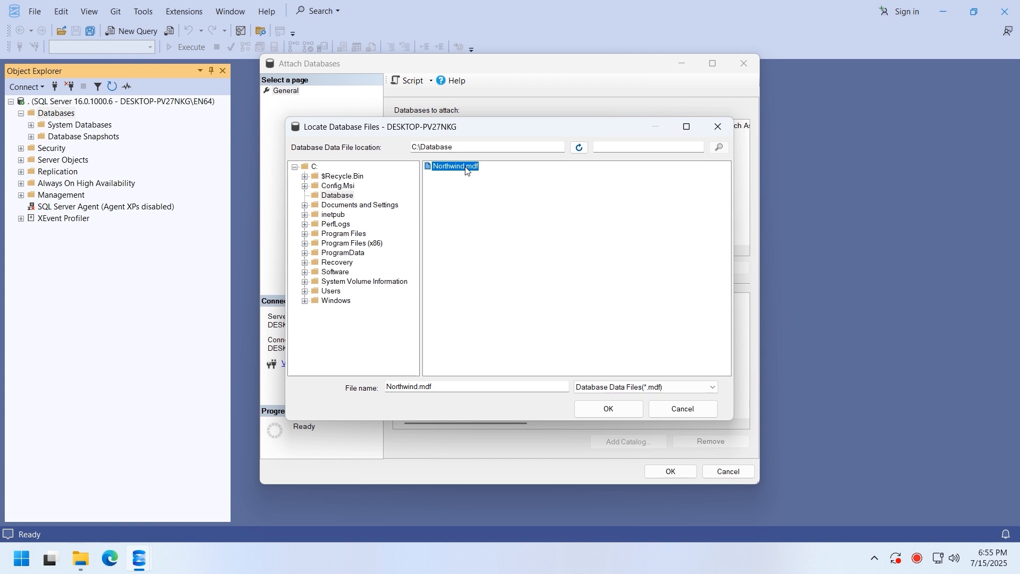
pyautogui.doubleClick(466, 168)
pyautogui.click(515, 311)
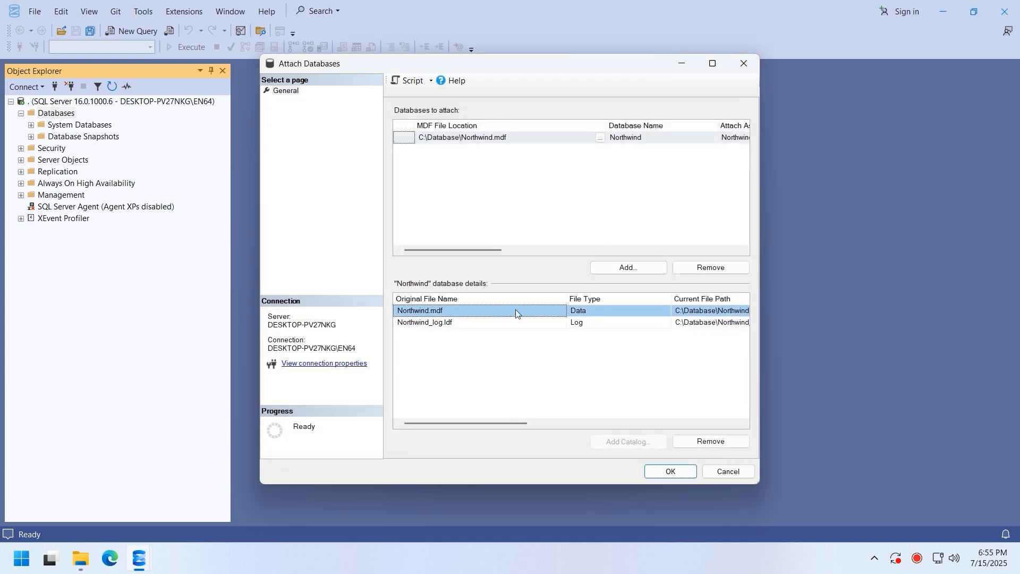
pyautogui.click(666, 470)
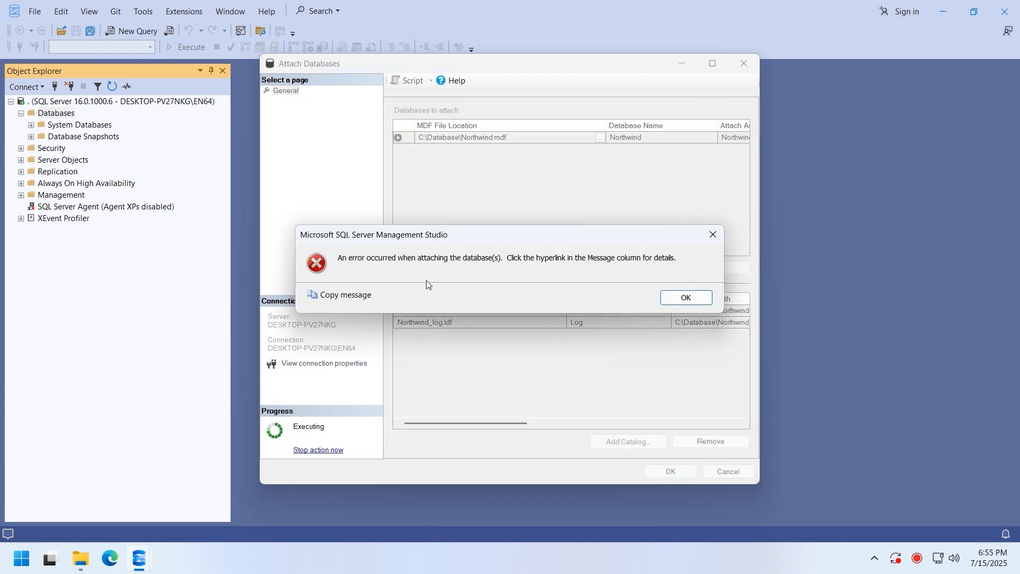
# - Dismiss the error, read the 'Access is denied' (5120) details, and bring up C:\Database
pyautogui.press('Return')
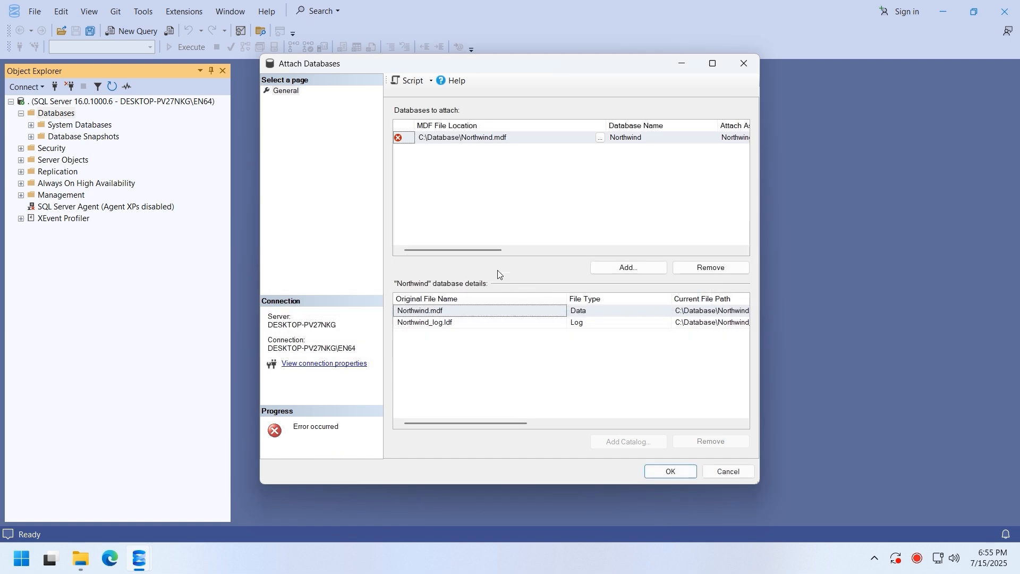
pyautogui.moveTo(507, 251); pyautogui.dragTo(764, 276)
pyautogui.click(709, 140)
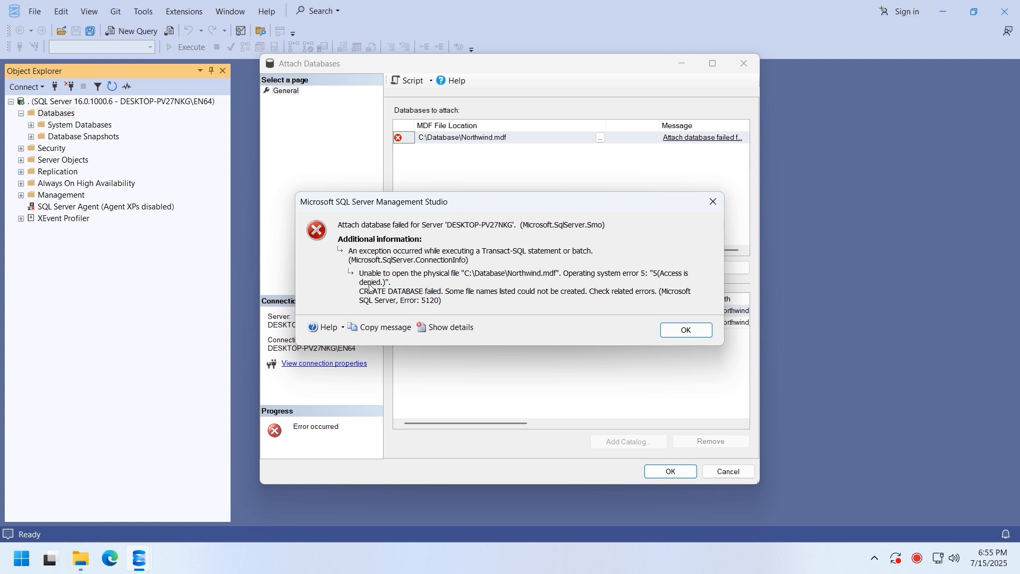
pyautogui.click(83, 564)
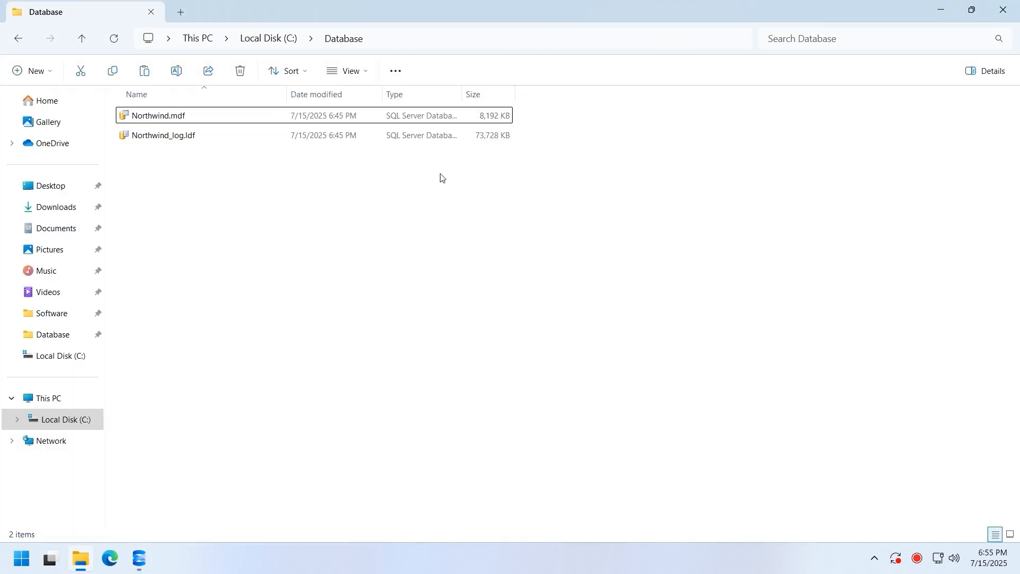
# - Grant the current Windows user Full control on Northwind.mdf
pyautogui.click(435, 116)
pyautogui.rightClick(436, 117)
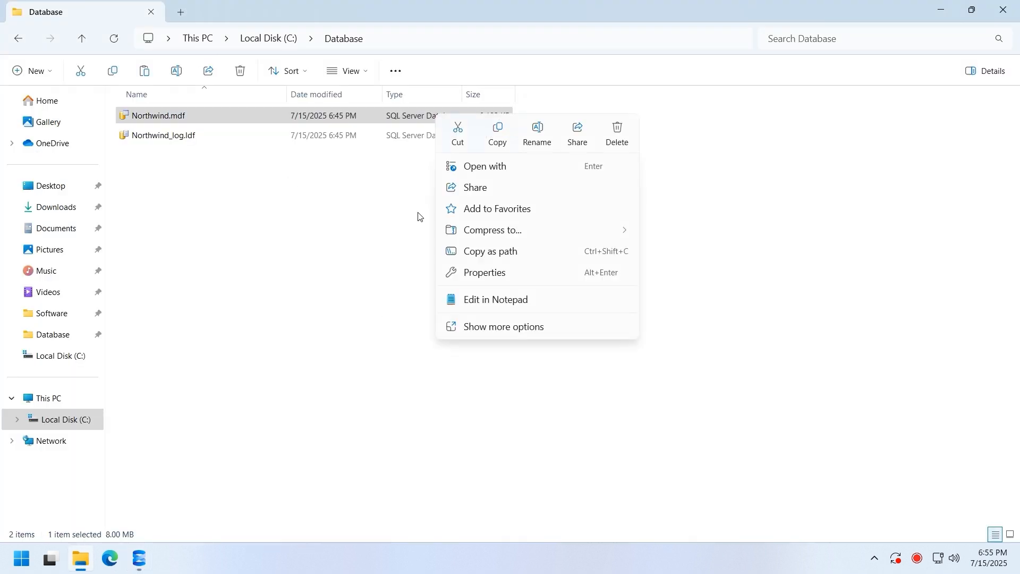
pyautogui.click(478, 326)
pyautogui.click(480, 338)
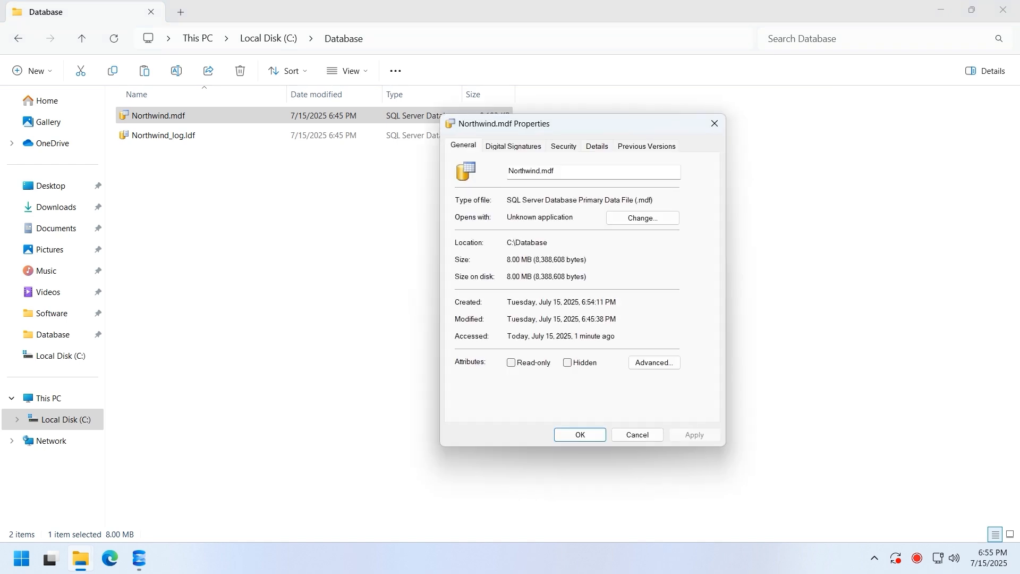
pyautogui.click(567, 151)
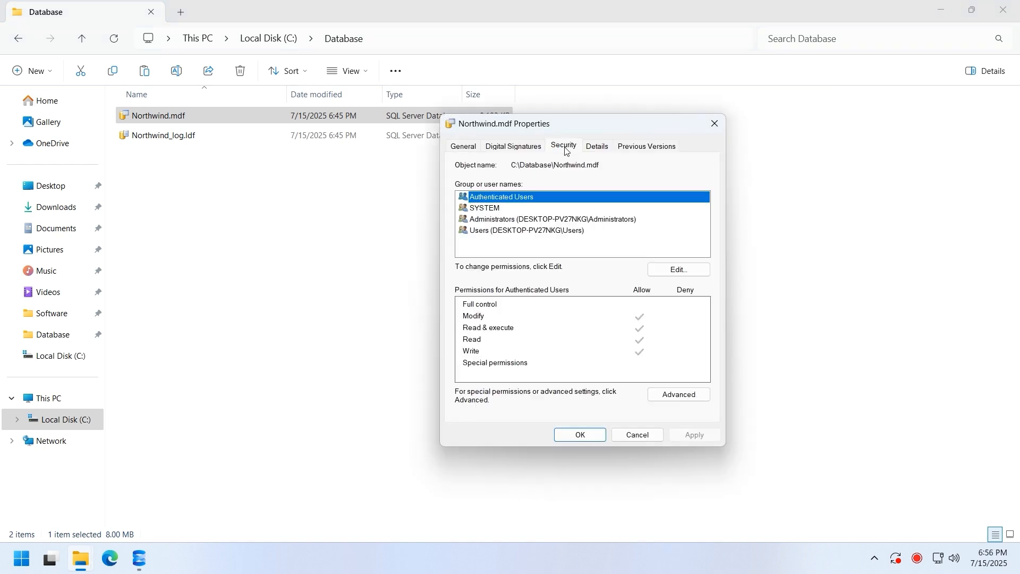
pyautogui.click(657, 272)
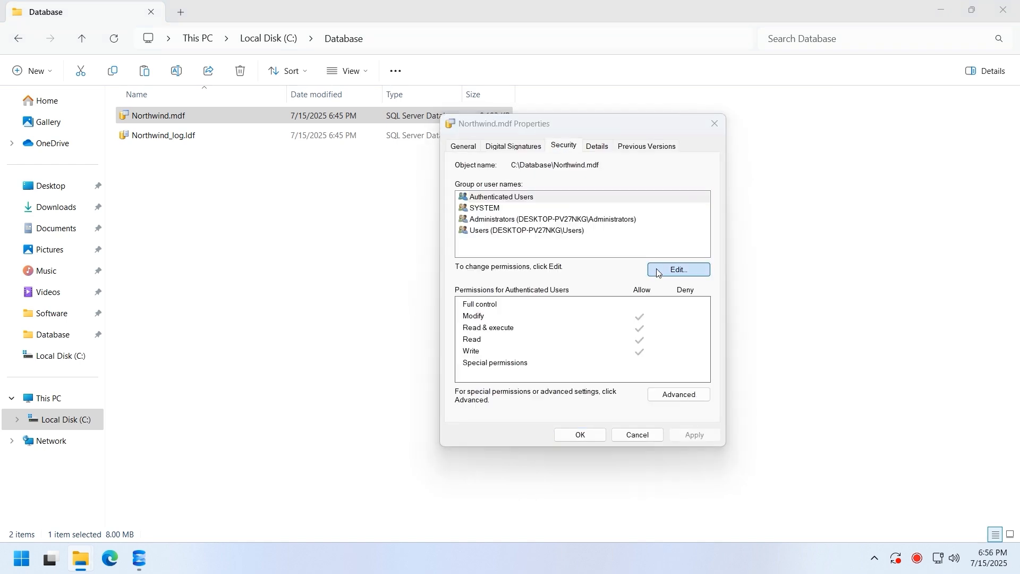
pyautogui.click(618, 323)
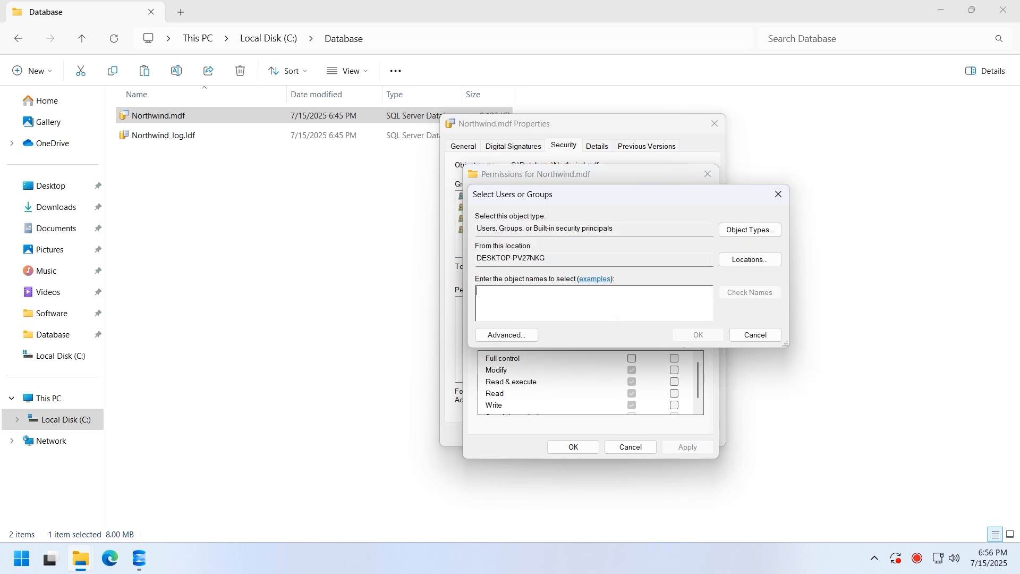
pyautogui.write('EN64')
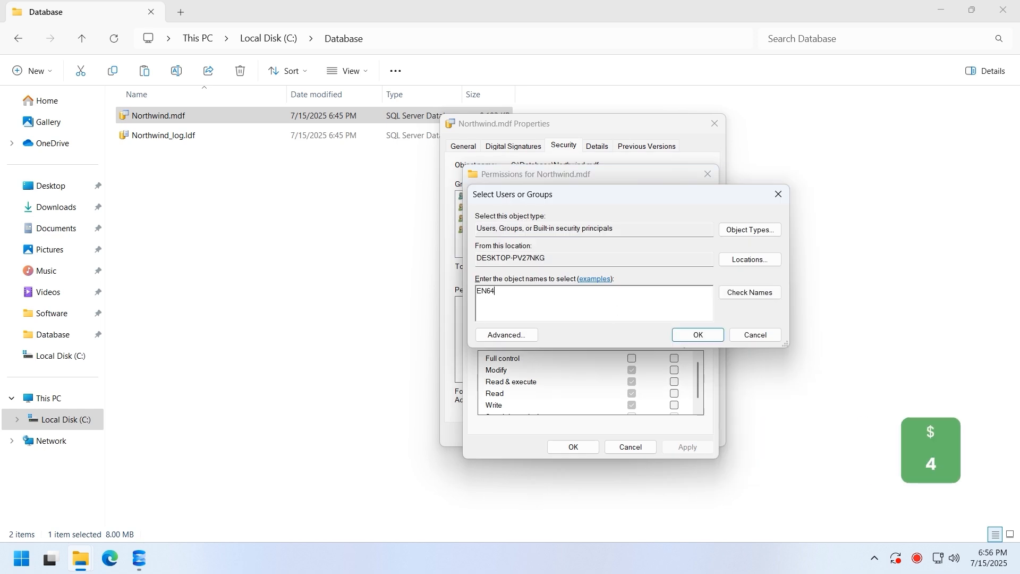
pyautogui.click(761, 297)
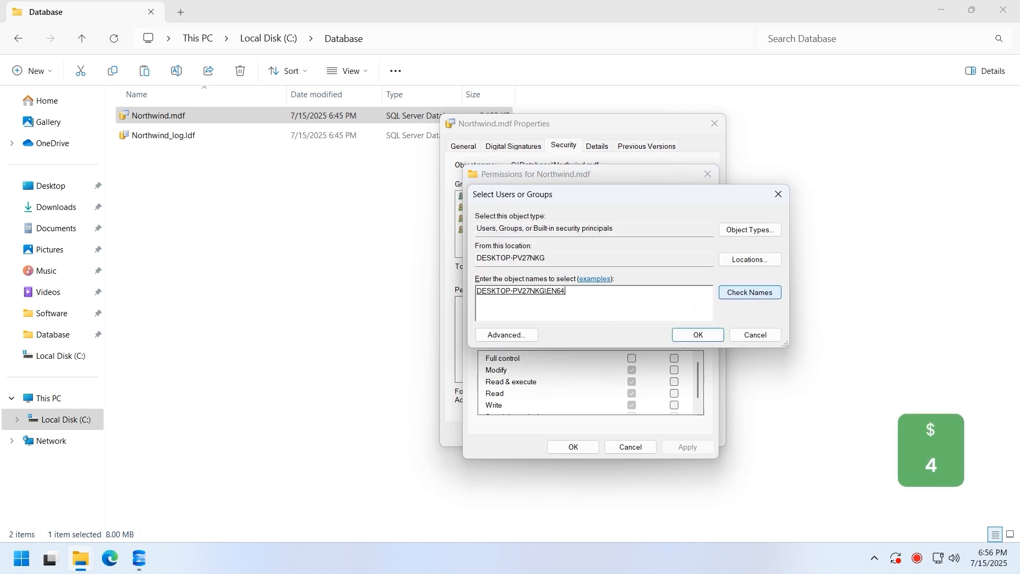
pyautogui.click(686, 339)
pyautogui.click(632, 359)
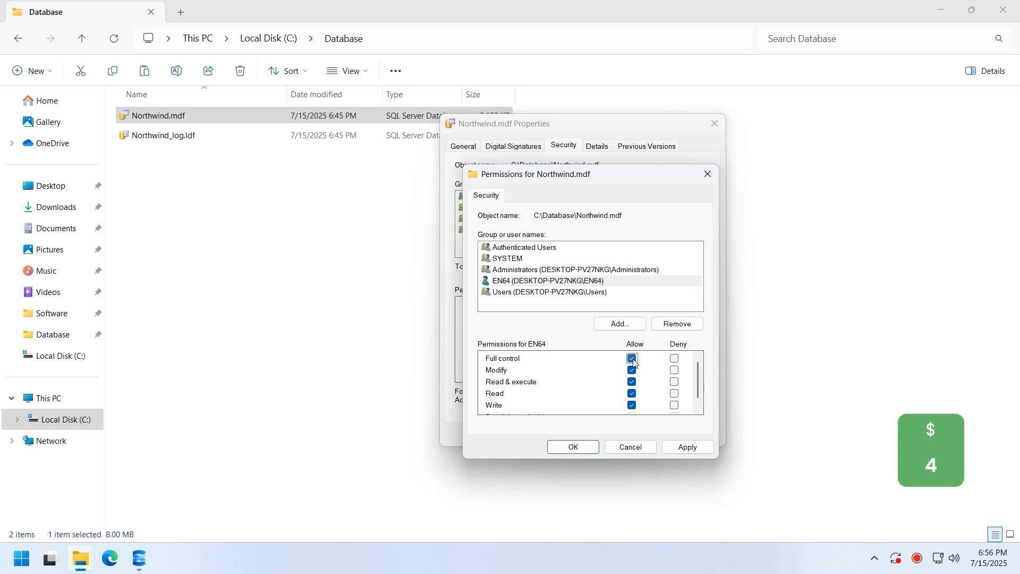
pyautogui.click(573, 447)
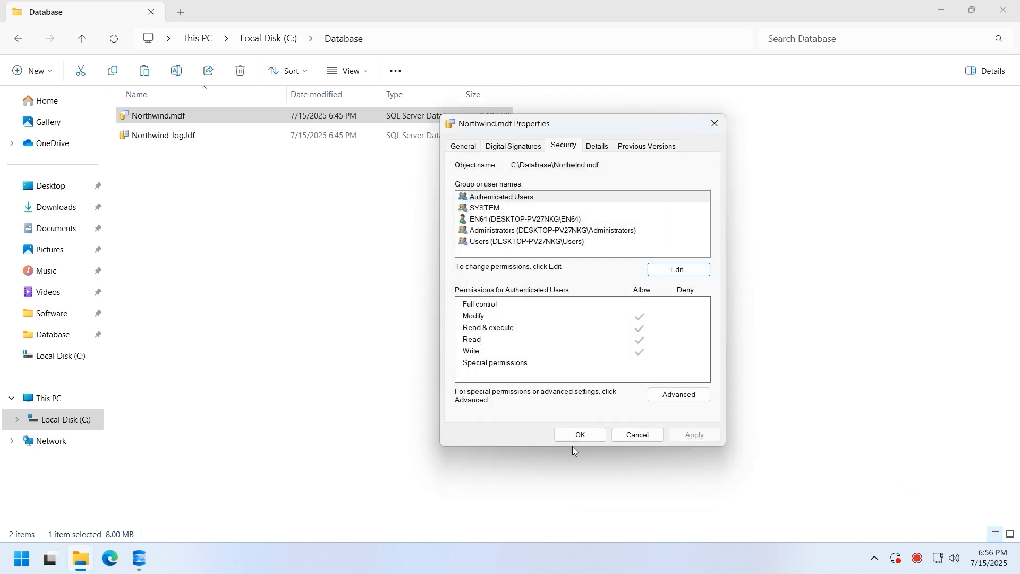
pyautogui.click(578, 435)
# - Grant the current Windows user Full control on Northwind_log.ldf
pyautogui.rightClick(464, 143)
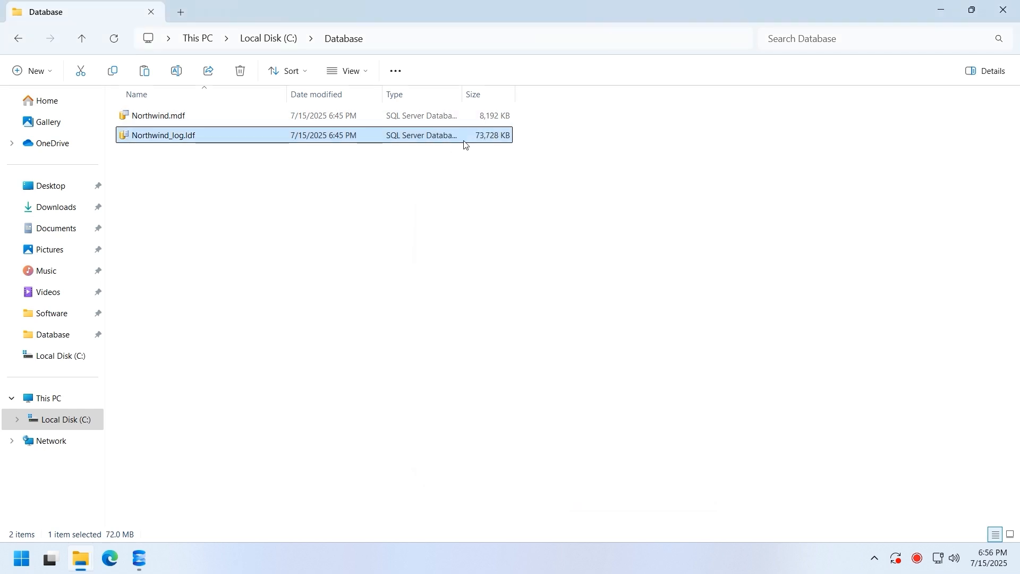
pyautogui.click(509, 360)
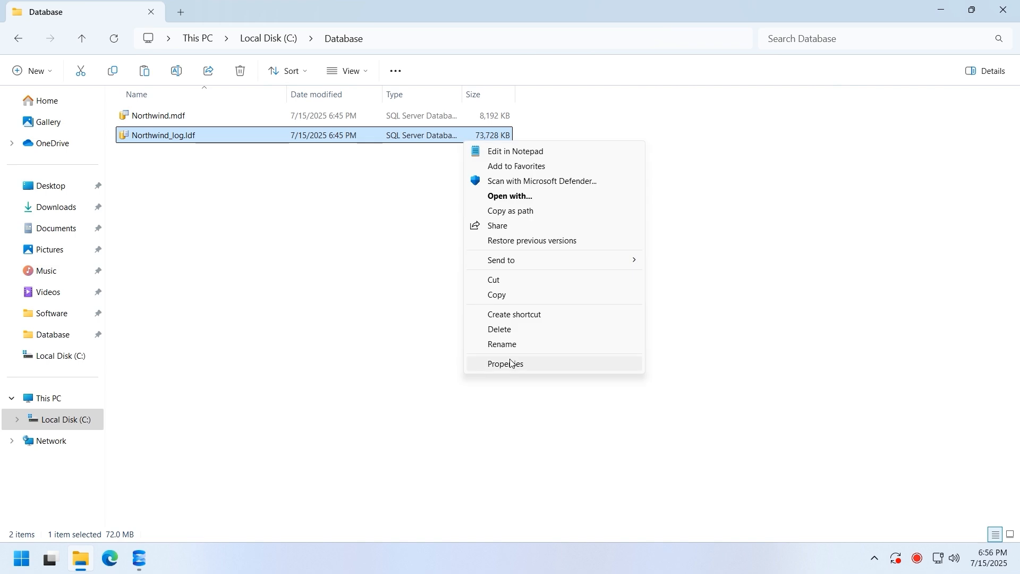
pyautogui.press('r')
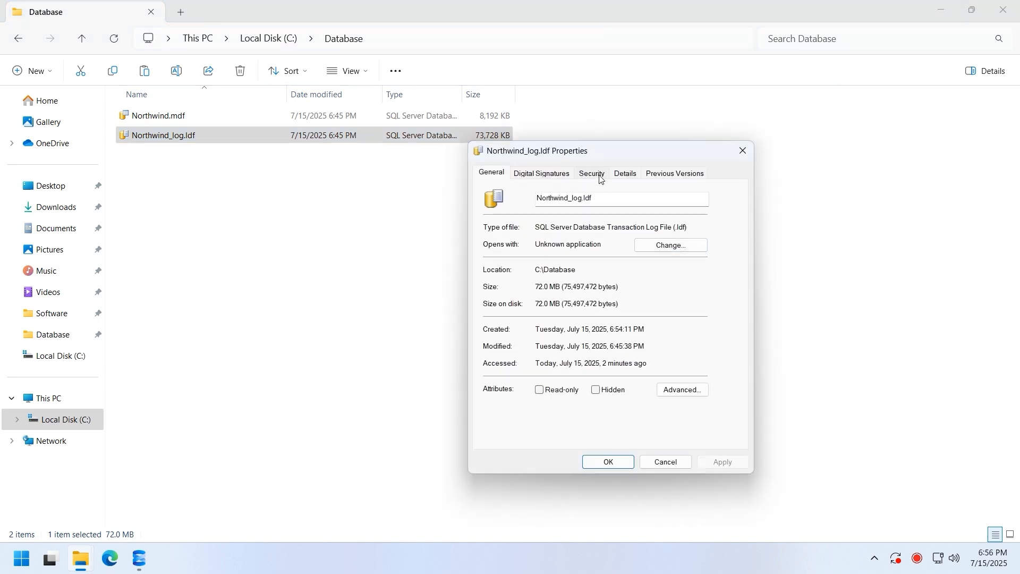
pyautogui.click(592, 174)
pyautogui.click(689, 297)
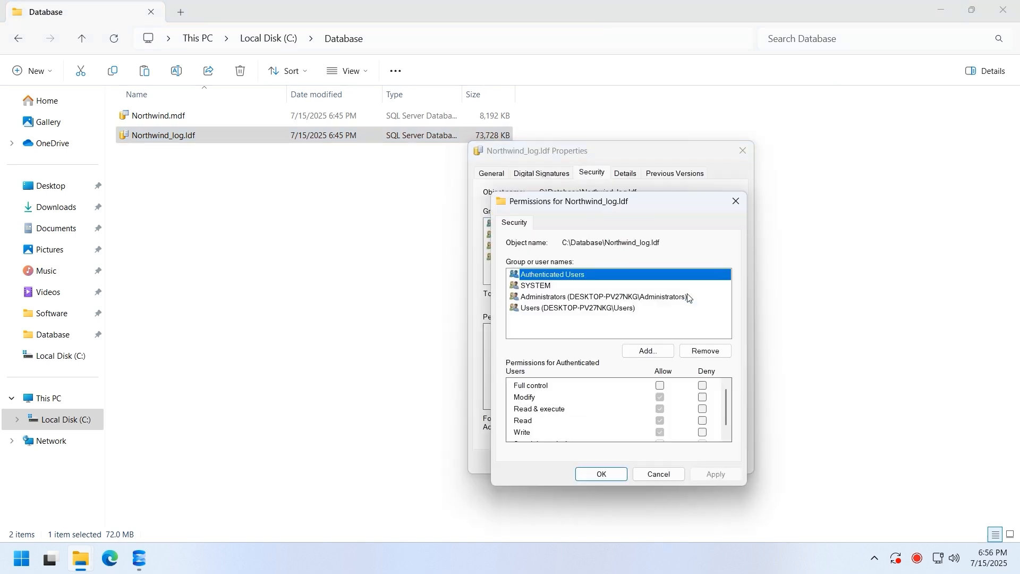
pyautogui.click(662, 350)
pyautogui.write('en64')
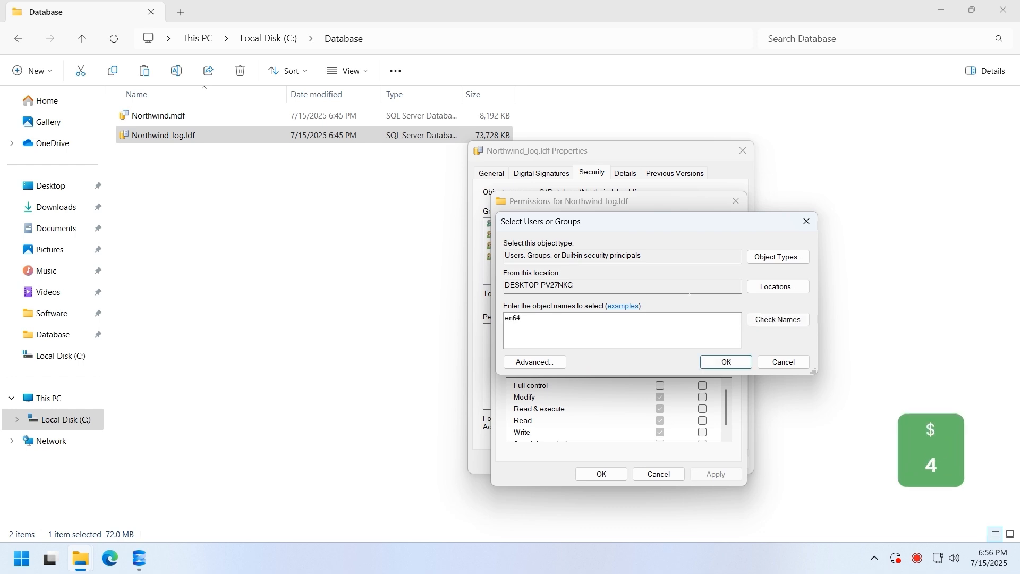
pyautogui.click(778, 319)
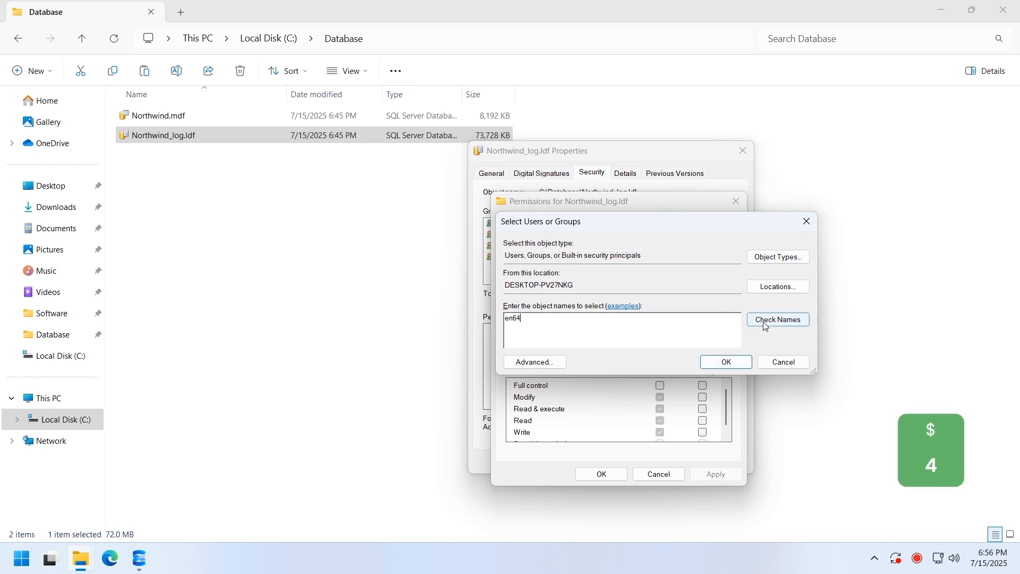
pyautogui.click(710, 364)
pyautogui.click(660, 386)
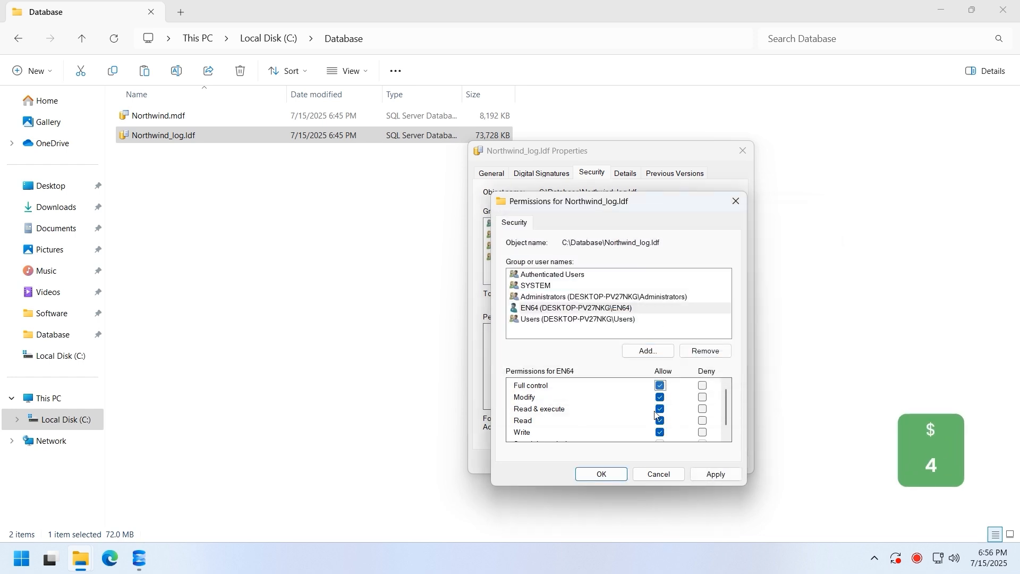
pyautogui.click(604, 473)
# - Close the log file properties and retry attaching Northwind in the Attach Databases window
pyautogui.click(599, 464)
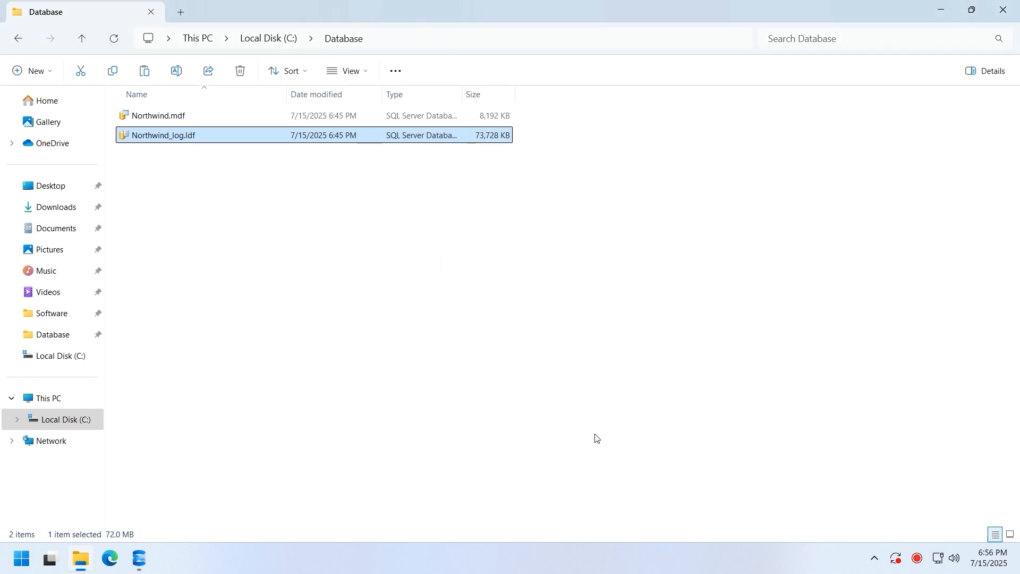
pyautogui.click(146, 559)
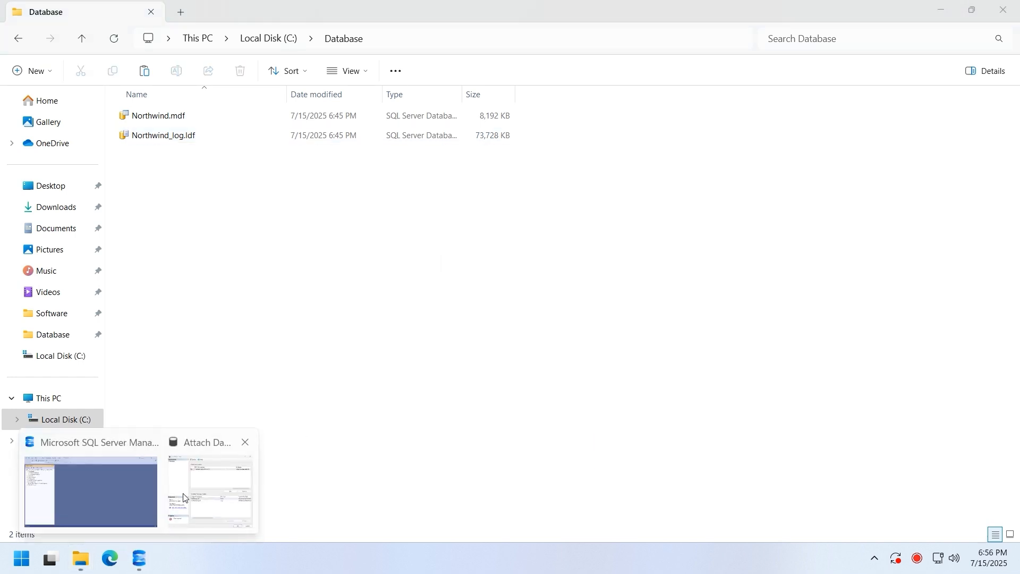
pyautogui.click(184, 497)
pyautogui.click(689, 332)
pyautogui.click(669, 471)
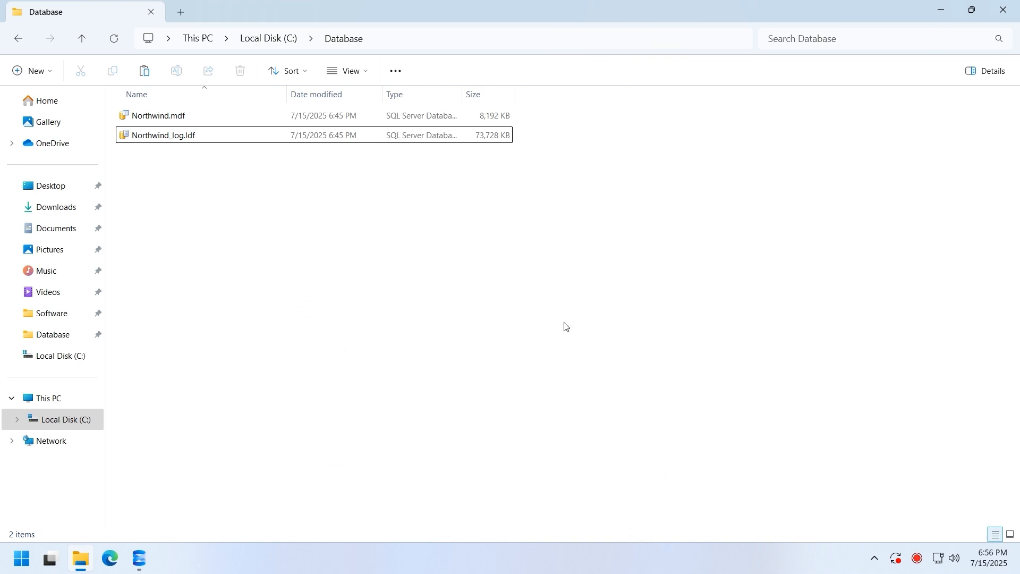
# - Expand Northwind > Tables in Object Explorer, then switch back to File Explorer
pyautogui.click(140, 559)
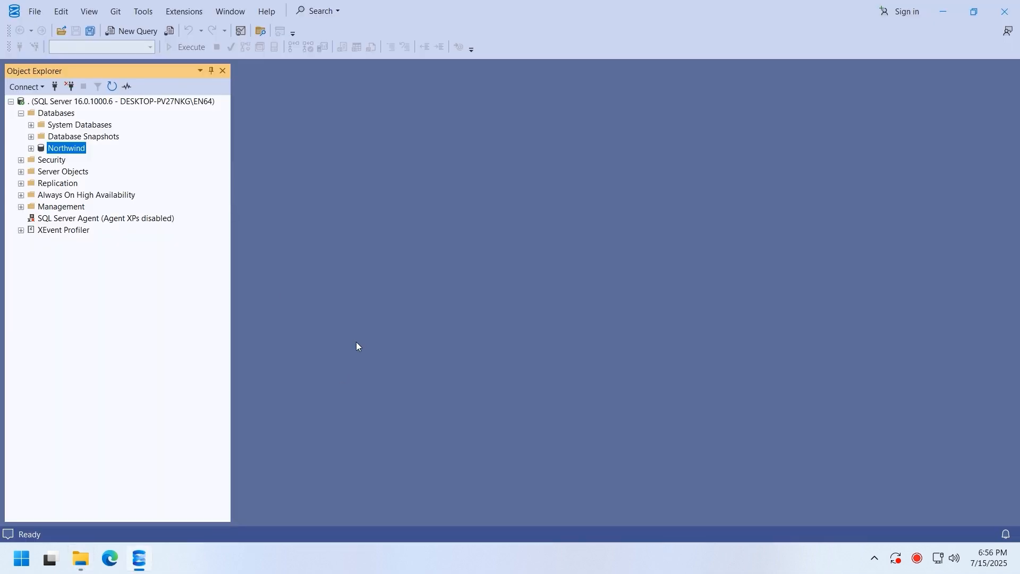
pyautogui.doubleClick(73, 150)
pyautogui.doubleClick(69, 172)
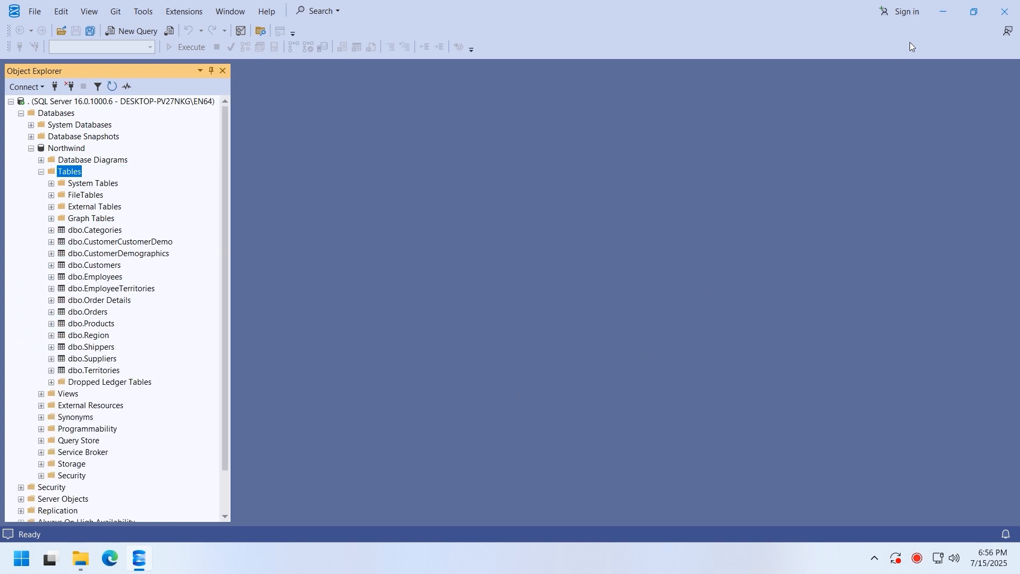
pyautogui.hotkey('alt', 'Tab')
# - Give Everyone Full control on Northwind.mdf and apply it
pyautogui.click(258, 117)
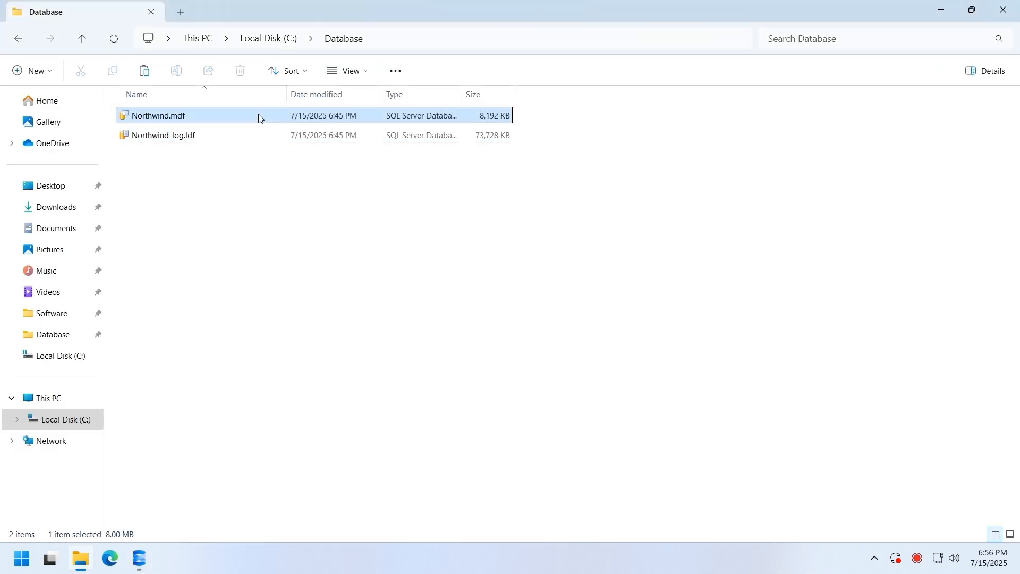
pyautogui.rightClick(259, 116)
pyautogui.click(319, 328)
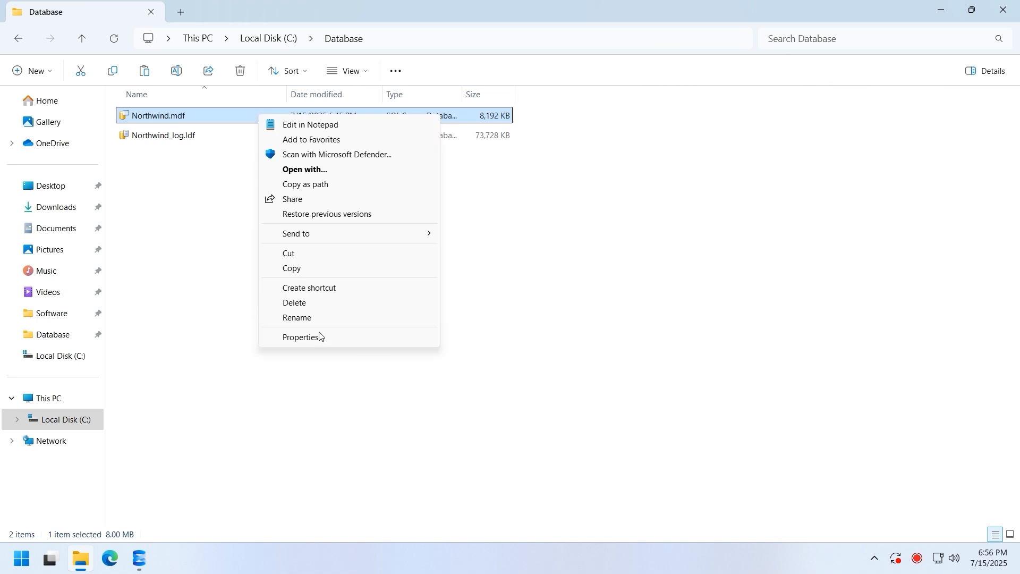
pyautogui.click(320, 336)
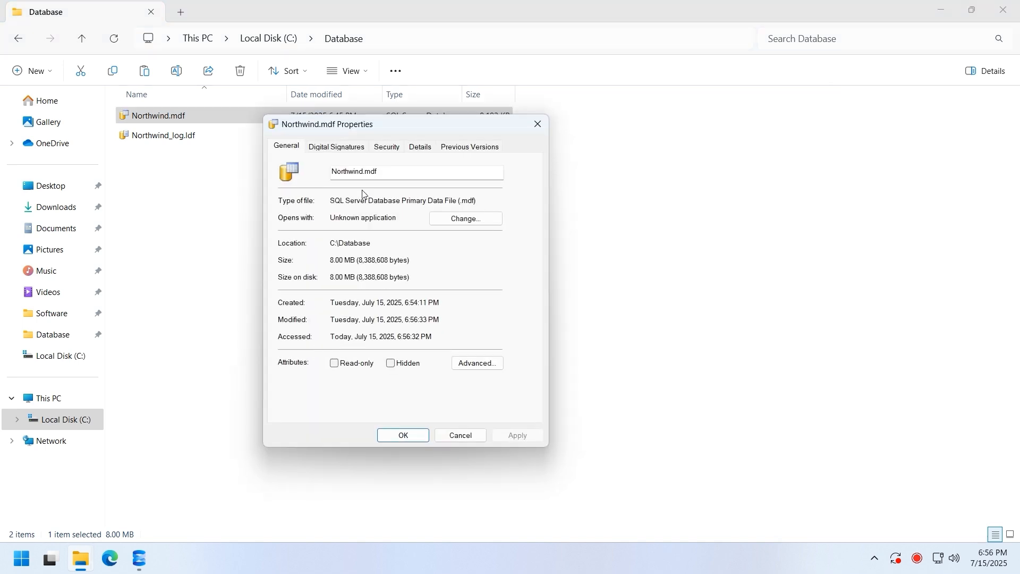
pyautogui.click(392, 150)
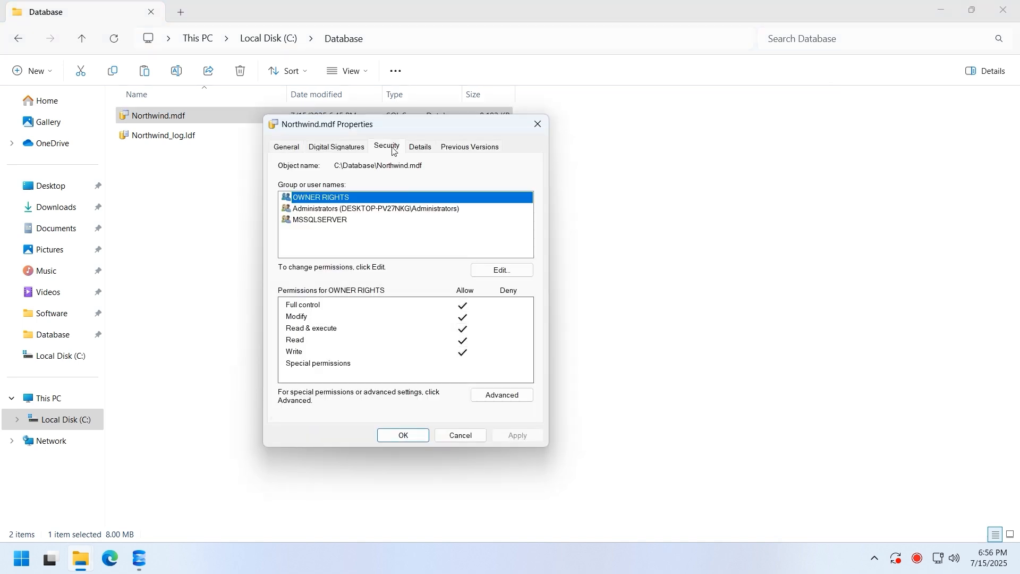
pyautogui.click(494, 270)
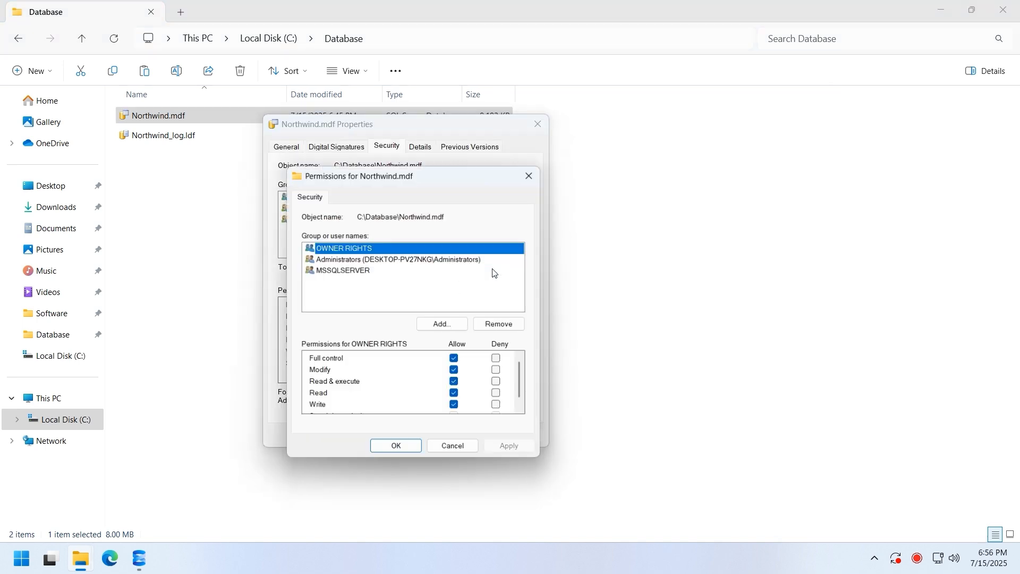
pyautogui.click(443, 325)
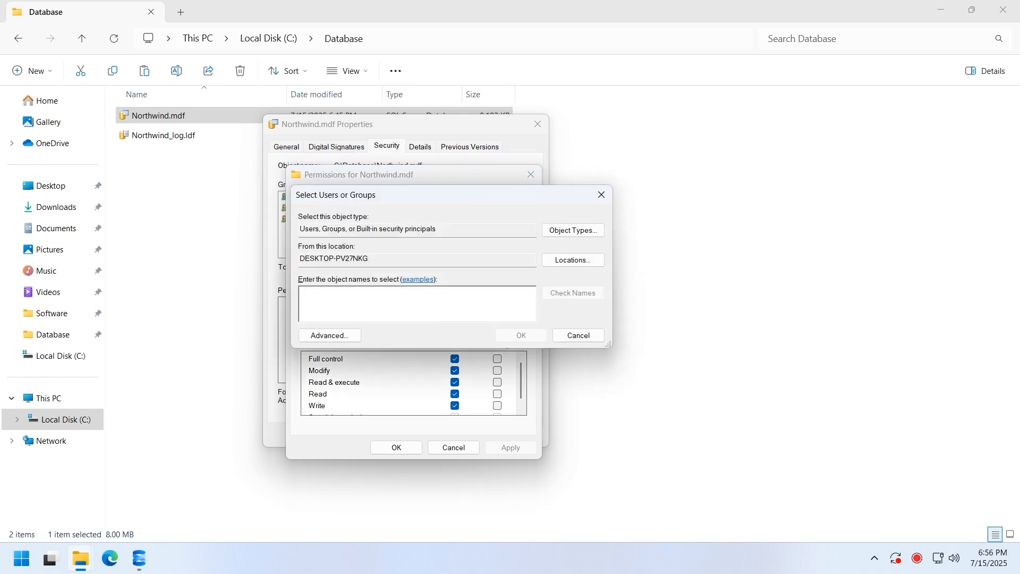
pyautogui.write('Eve')
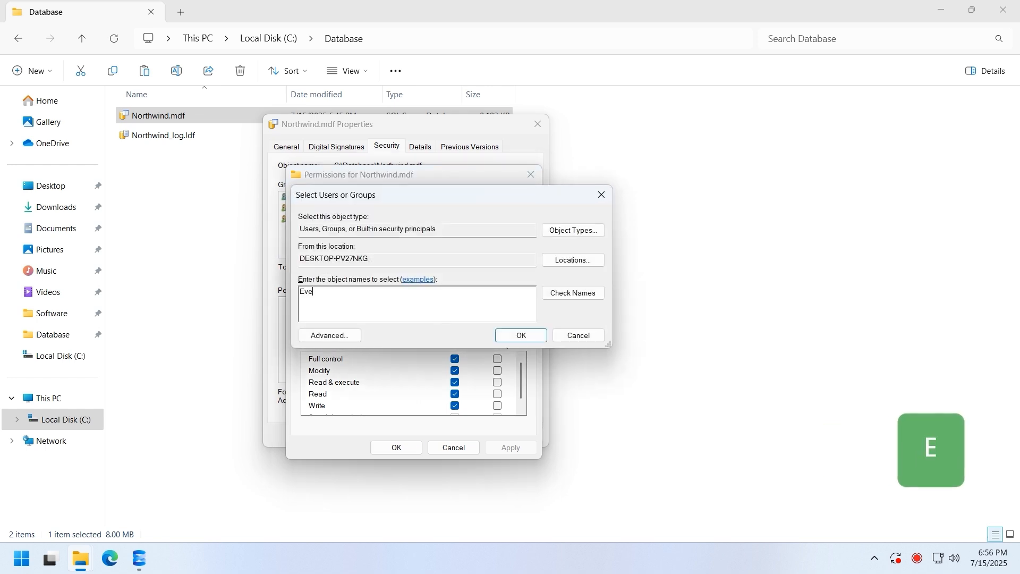
pyautogui.click(558, 293)
pyautogui.click(337, 310)
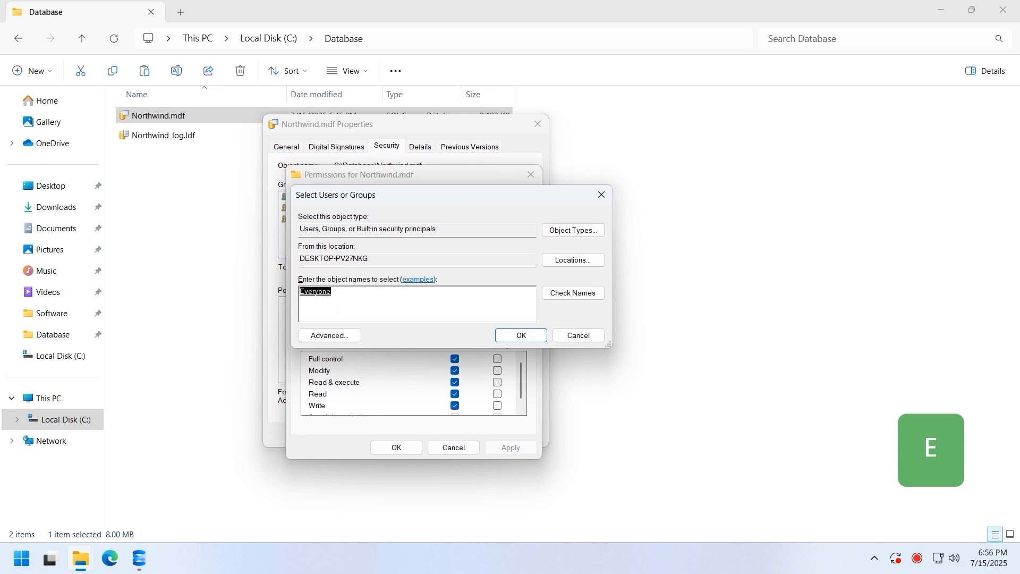
pyautogui.click(514, 338)
pyautogui.click(455, 360)
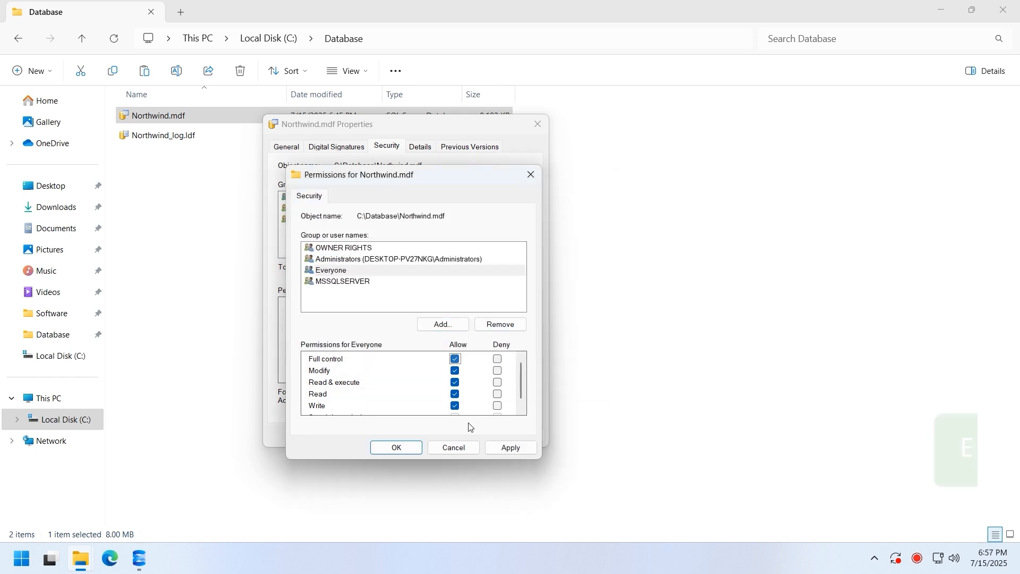
pyautogui.click(511, 449)
pyautogui.click(397, 448)
pyautogui.click(383, 437)
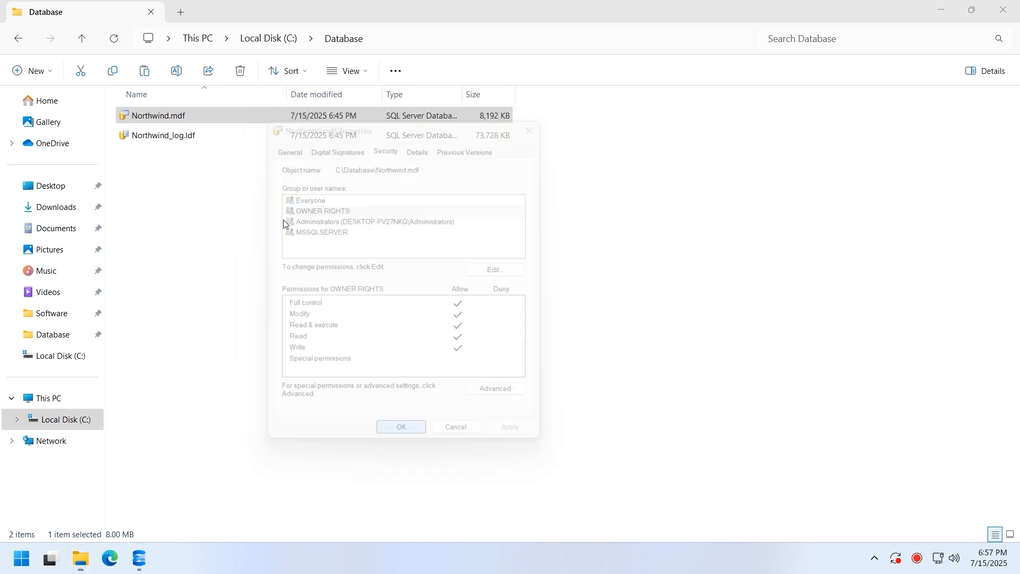
# - Give Everyone Full control on Northwind_log.ldf
pyautogui.click(276, 139)
pyautogui.rightClick(278, 139)
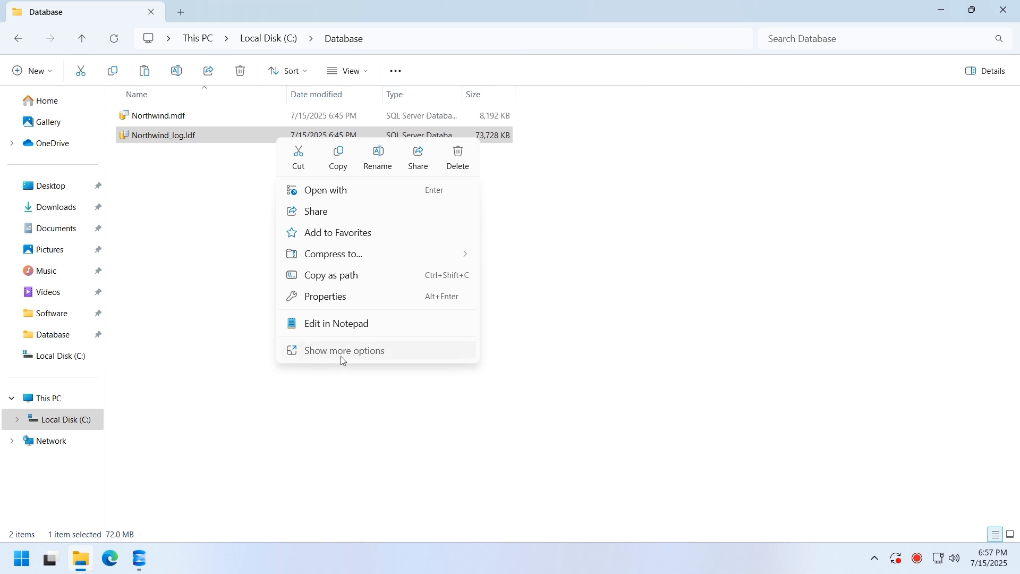
pyautogui.click(342, 360)
pyautogui.click(344, 360)
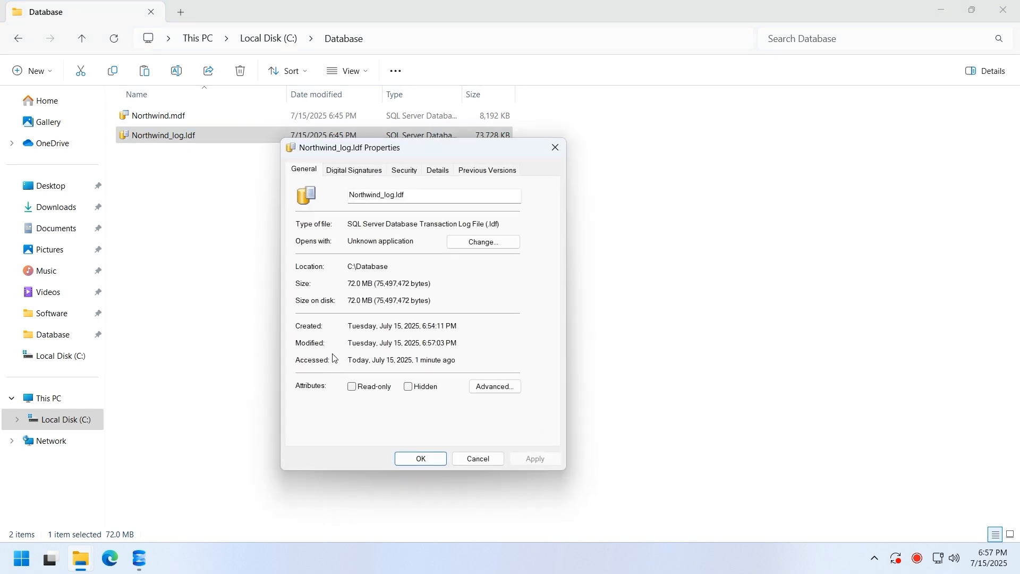
pyautogui.click(405, 171)
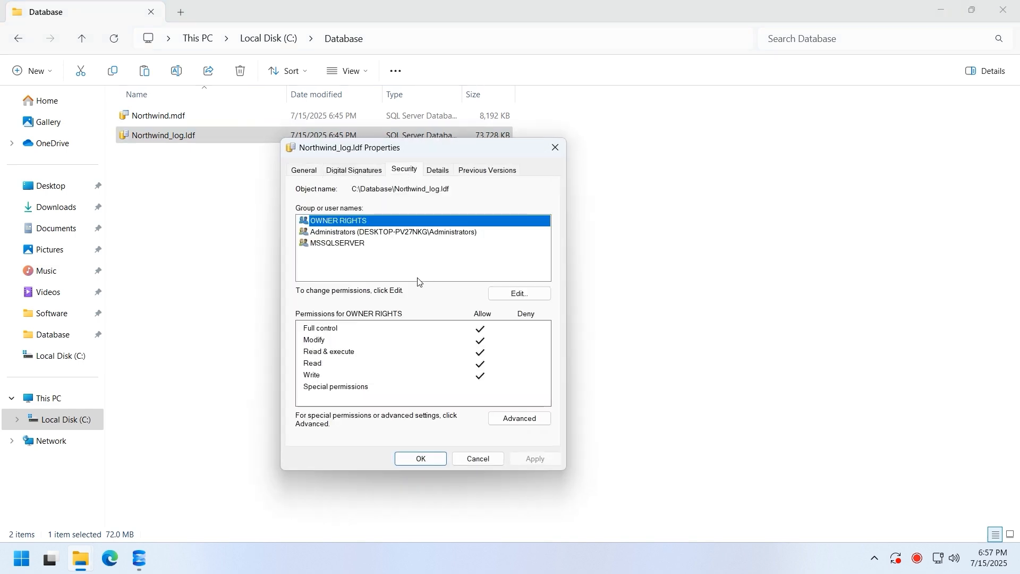
pyautogui.click(508, 292)
pyautogui.click(461, 344)
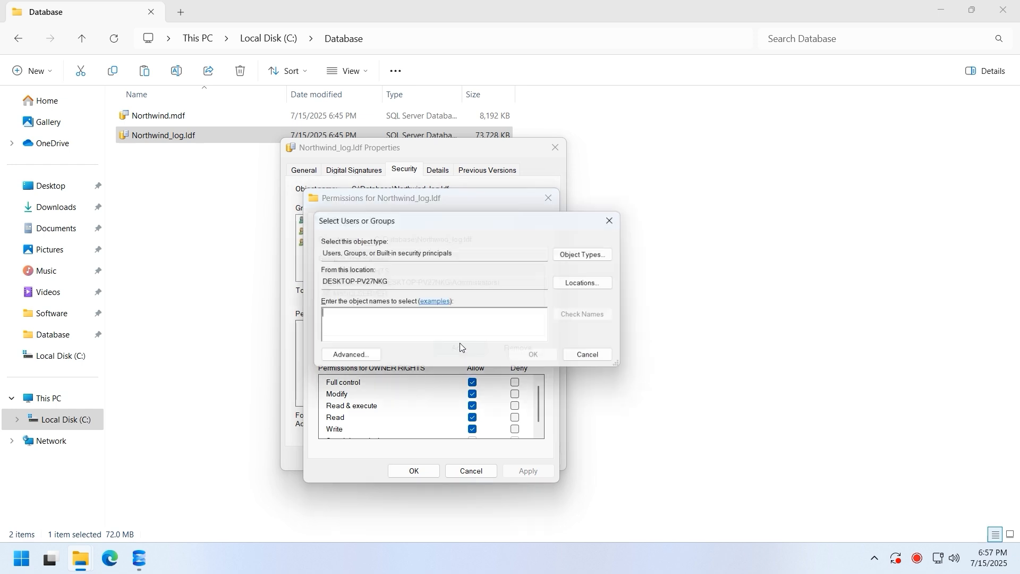
pyautogui.write('eve')
pyautogui.click(598, 318)
pyautogui.click(537, 358)
pyautogui.click(473, 383)
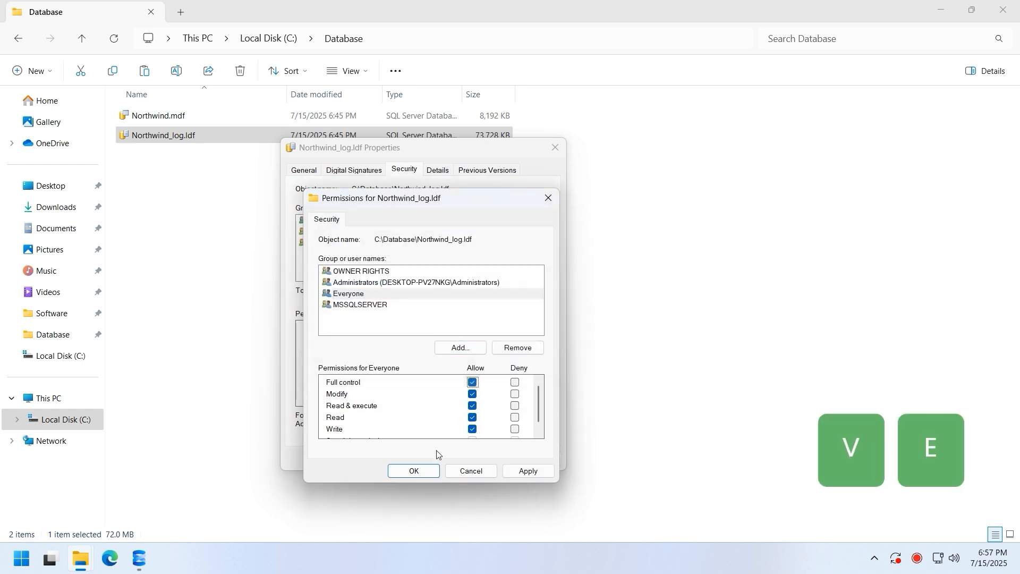
pyautogui.click(415, 471)
pyautogui.click(419, 459)
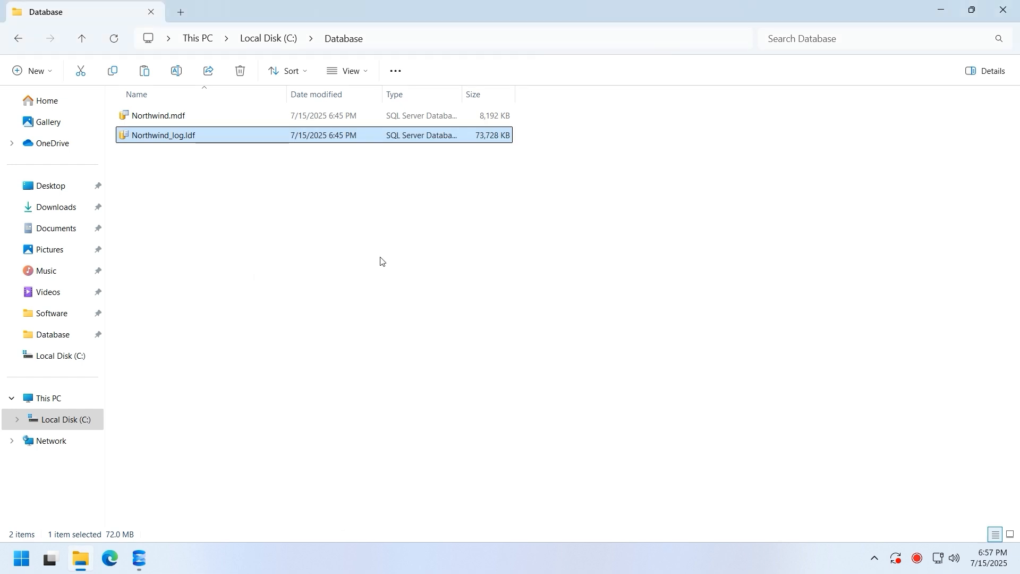
pyautogui.click(141, 557)
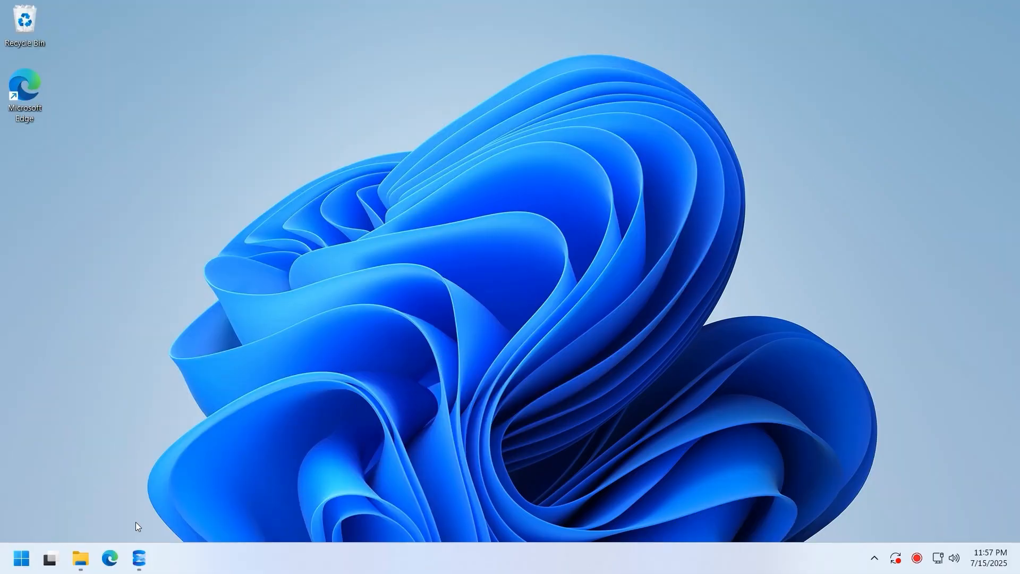
# - Select Northwind.sql in C:\Database and restore the Explorer window to reveal Management Studio
pyautogui.click(88, 551)
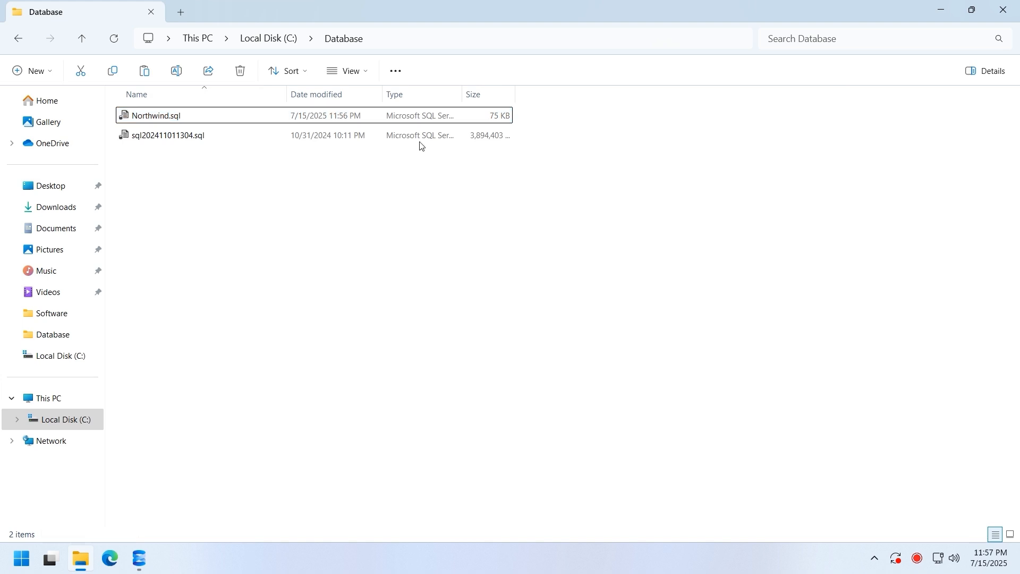
pyautogui.click(341, 118)
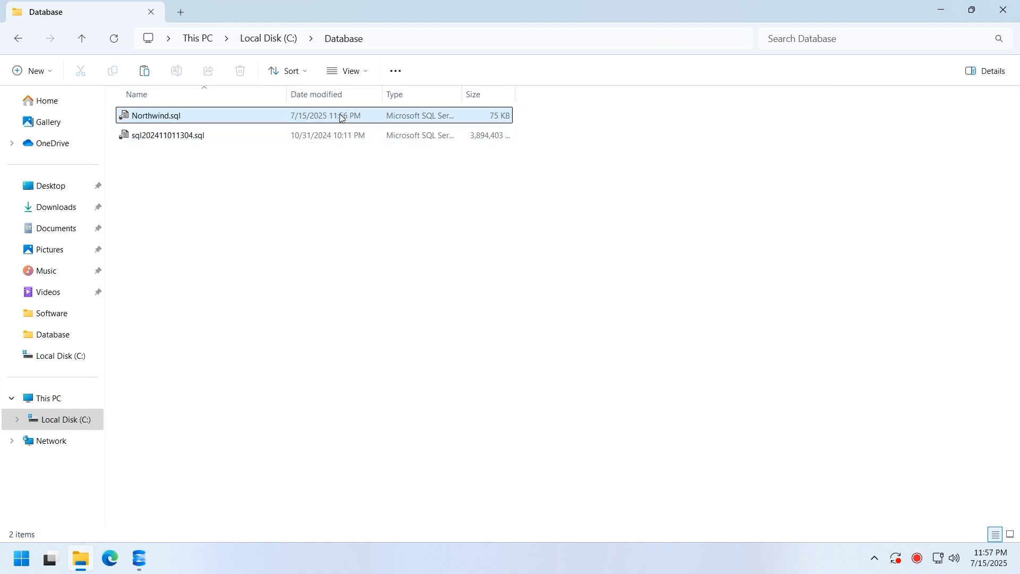
pyautogui.click(341, 118)
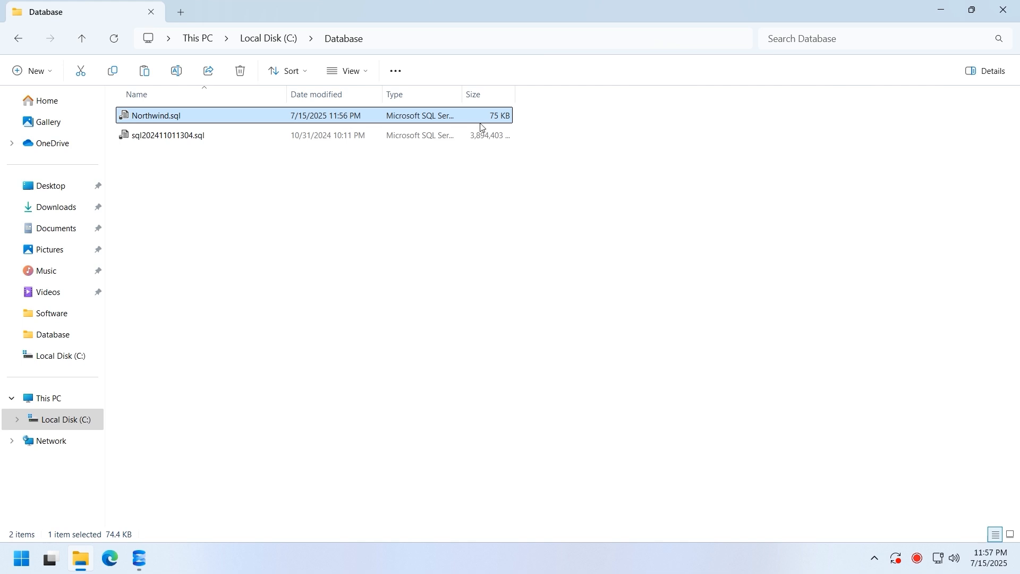
pyautogui.moveTo(456, 11); pyautogui.dragTo(716, 261)
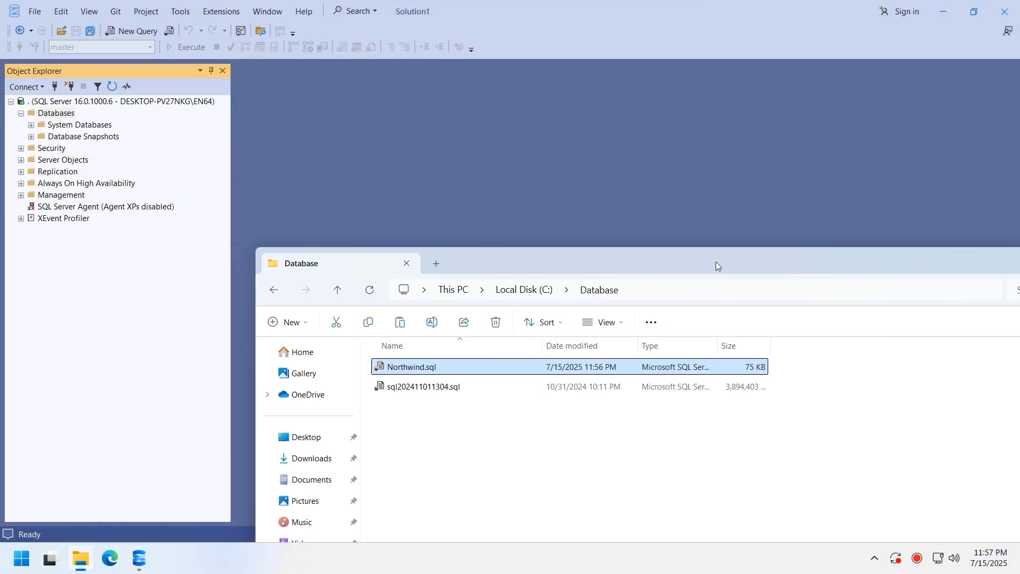
# - Open Northwind.sql in SSMS and replace D:\FILES with C:\Database on lines 7 and 9
pyautogui.moveTo(402, 368); pyautogui.dragTo(371, 182)
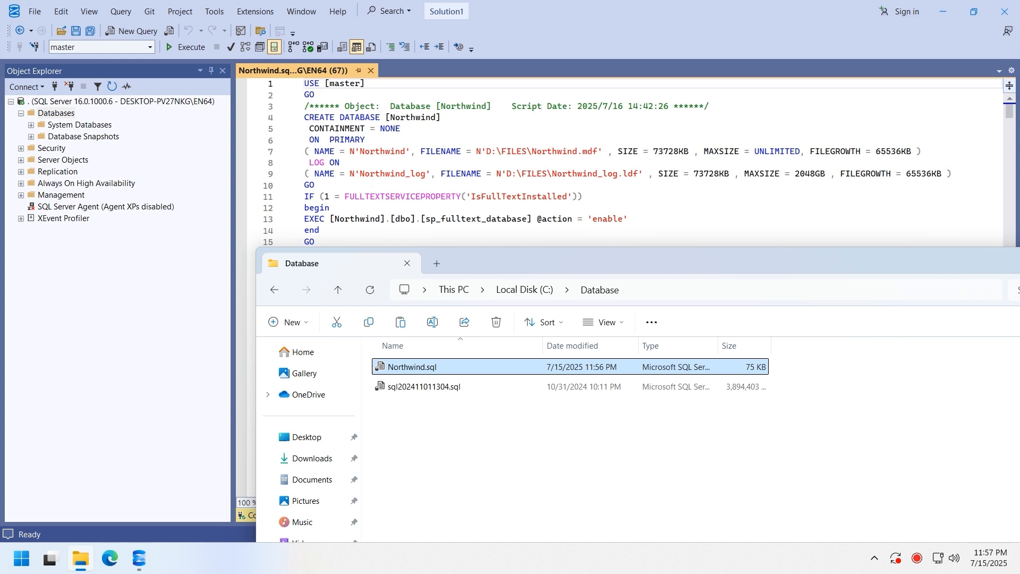
pyautogui.click(637, 293)
pyautogui.hotkey('ctrl', 'c')
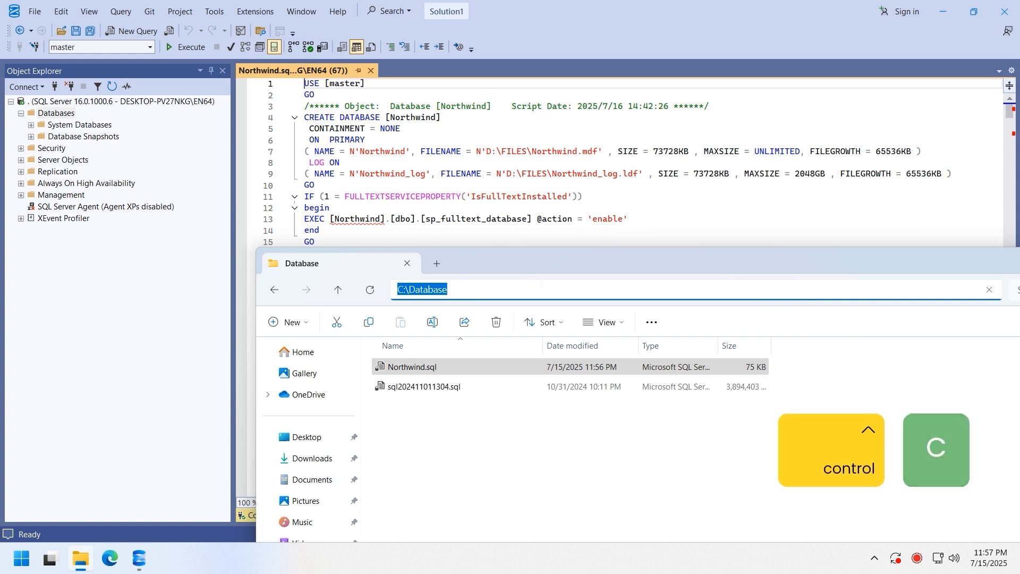
pyautogui.click(527, 152)
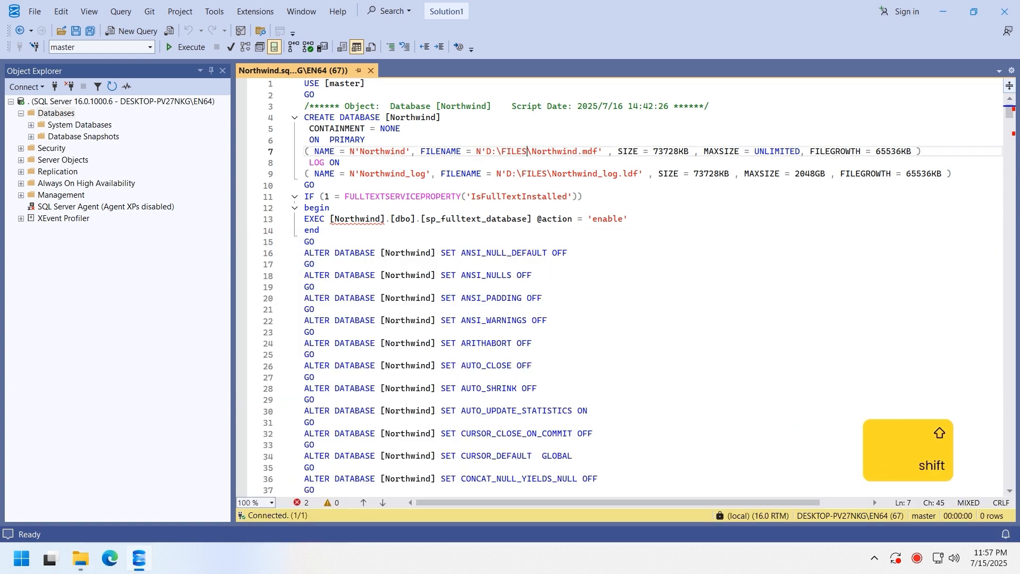
pyautogui.keyDown('shift'); pyautogui.click(487, 151); pyautogui.keyUp('shift')
pyautogui.hotkey('ctrl', 'v')
pyautogui.click(547, 174)
pyautogui.keyDown('shift'); pyautogui.click(507, 174); pyautogui.keyUp('shift')
pyautogui.hotkey('ctrl', 'v')
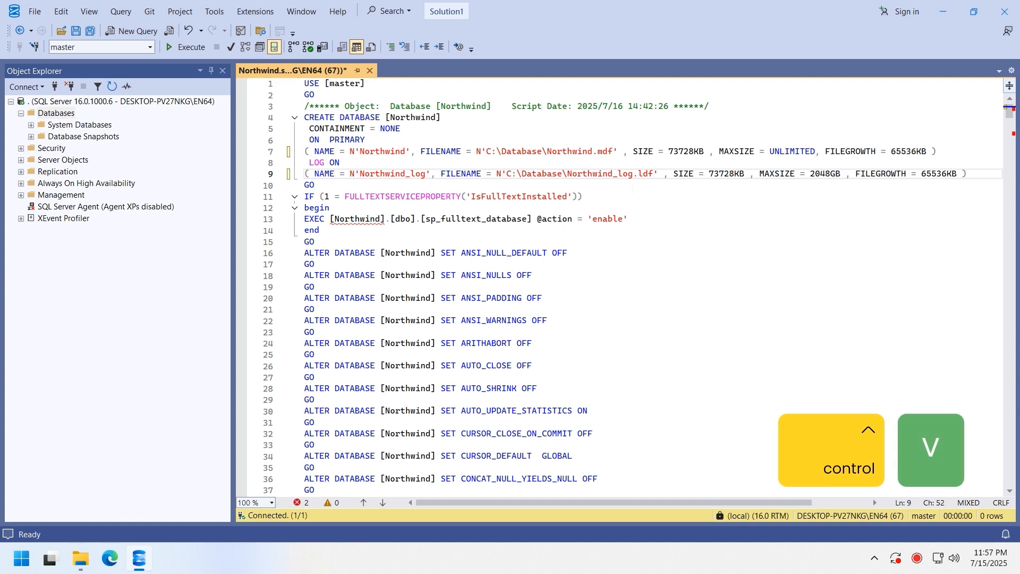
# - Set the log SIZE to 1024KB, MAXSIZE to 2GB, FILEGROWTH to 1024KB, and save
pyautogui.moveTo(709, 174); pyautogui.dragTo(735, 174)
pyautogui.write('1024')
pyautogui.hotkey('ctrl', 's')
pyautogui.moveTo(806, 174); pyautogui.dragTo(825, 173)
pyautogui.write('2')
pyautogui.hotkey('ctrl', 's')
pyautogui.moveTo(902, 174); pyautogui.dragTo(926, 174)
pyautogui.write('1024')
pyautogui.hotkey('ctrl', 's')
pyautogui.hotkey('ctrl', 's')
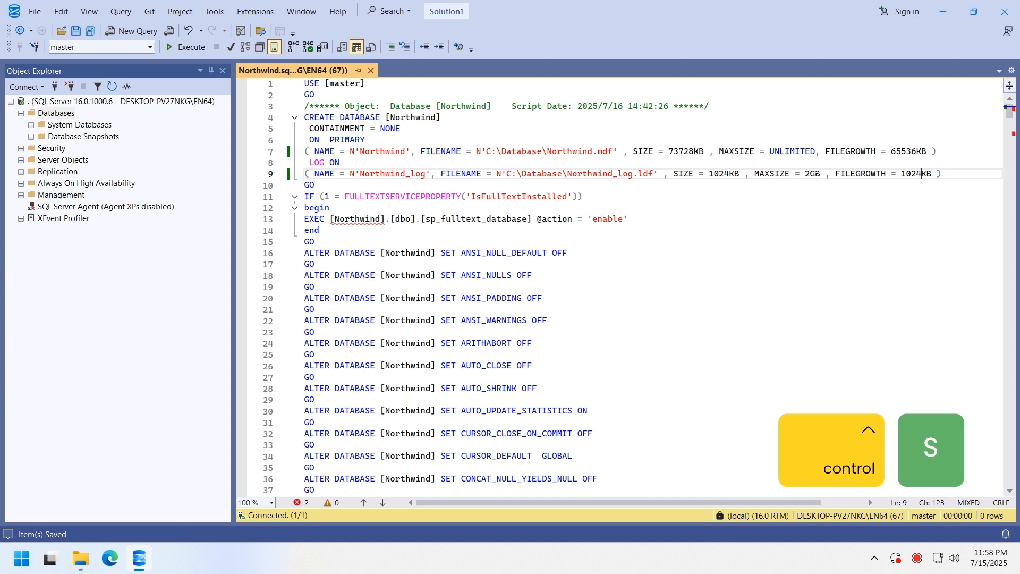
# - Run Northwind.sql, then refresh Databases and expand Northwind's tables to confirm it exists
pyautogui.click(180, 49)
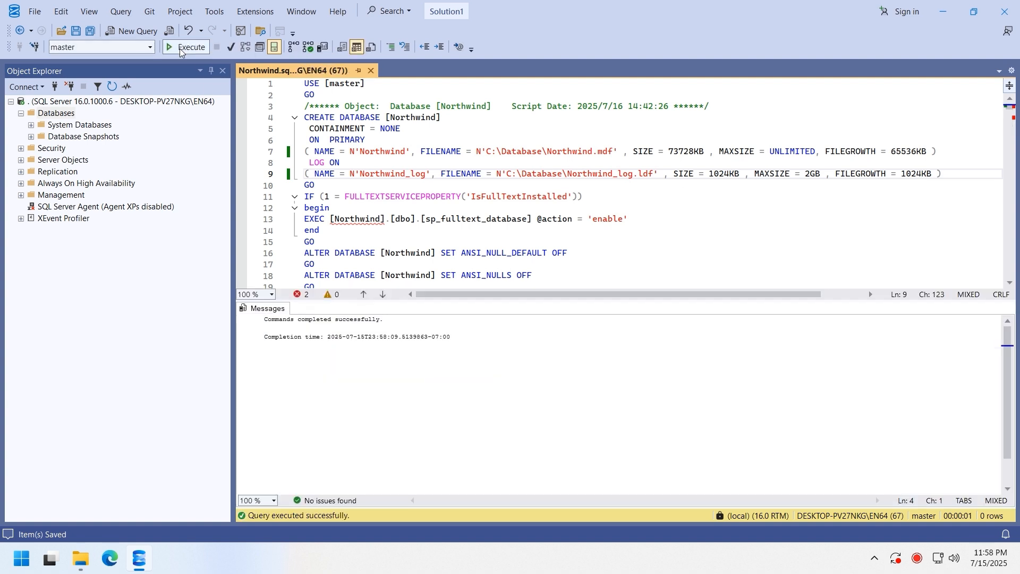
pyautogui.rightClick(59, 113)
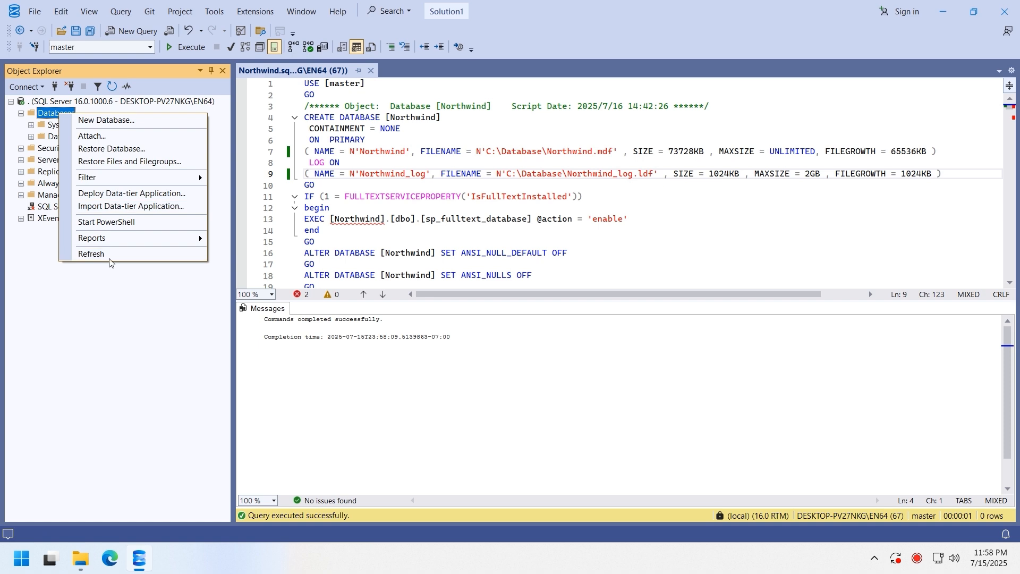
pyautogui.click(110, 256)
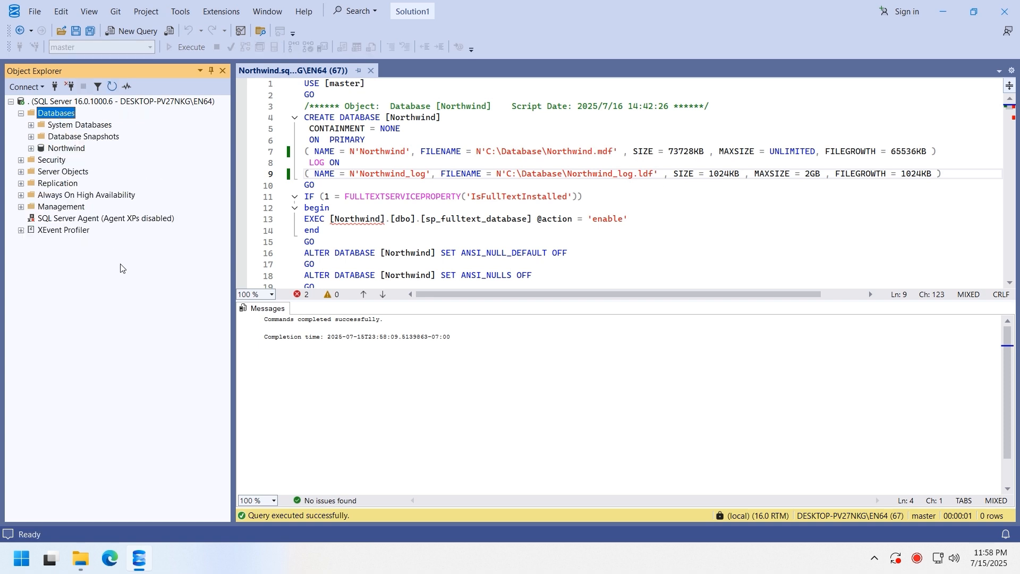
pyautogui.doubleClick(67, 149)
pyautogui.doubleClick(72, 171)
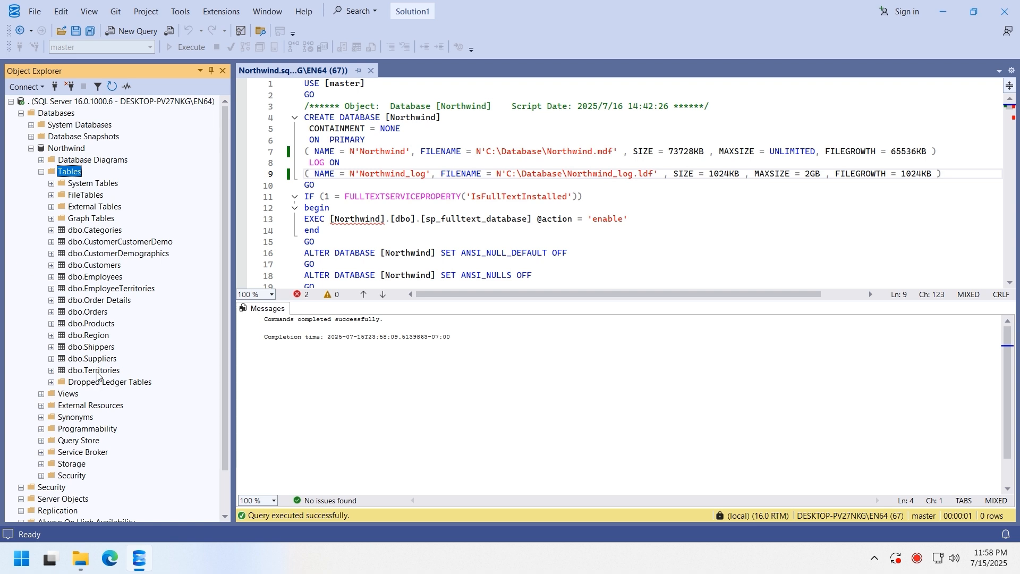
# - Check the Northwind.mdf and Northwind_log.ldf files in File Explorer
pyautogui.click(81, 558)
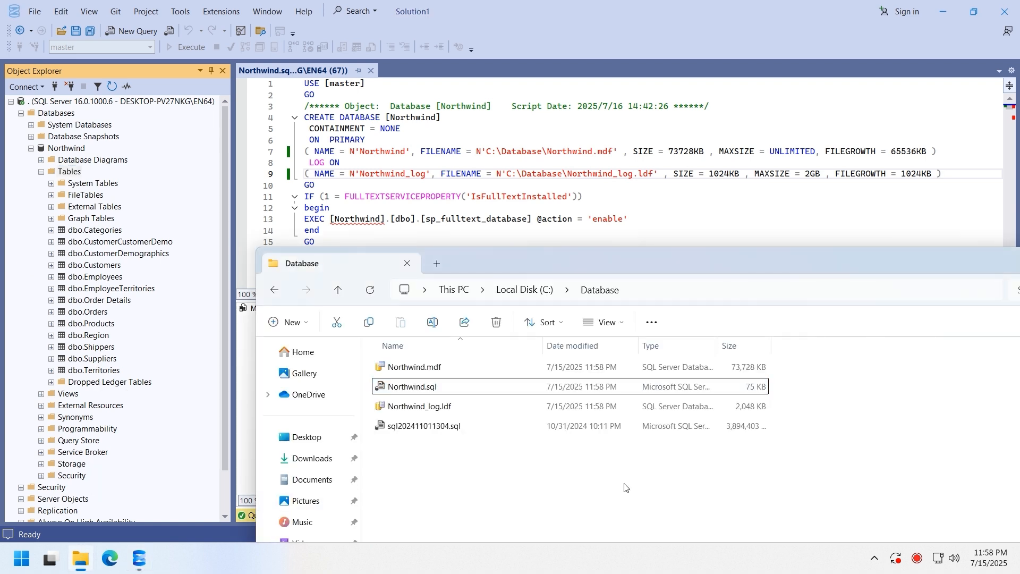
pyautogui.click(691, 406)
pyautogui.doubleClick(793, 266)
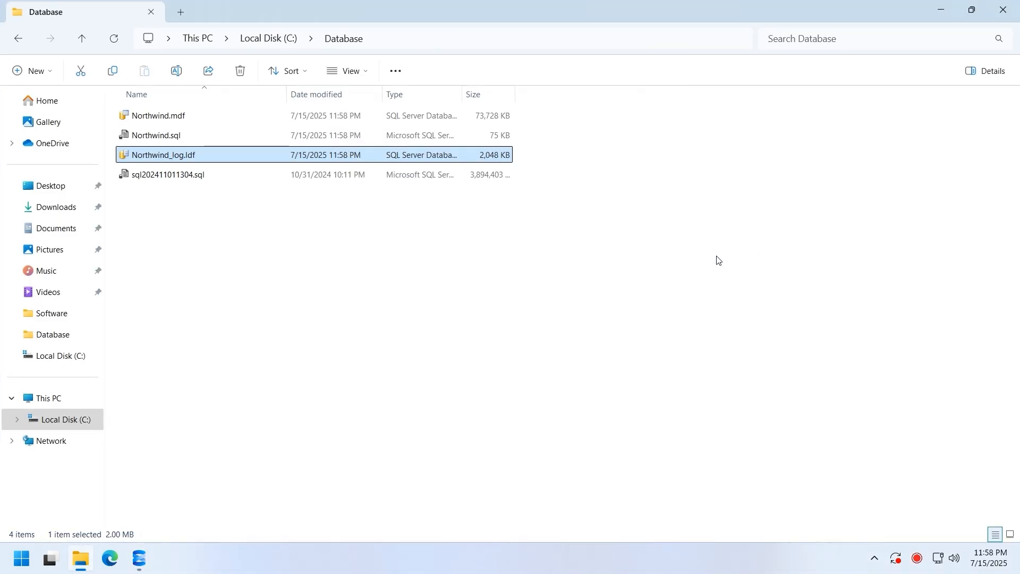
pyautogui.click(433, 120)
pyautogui.click(443, 155)
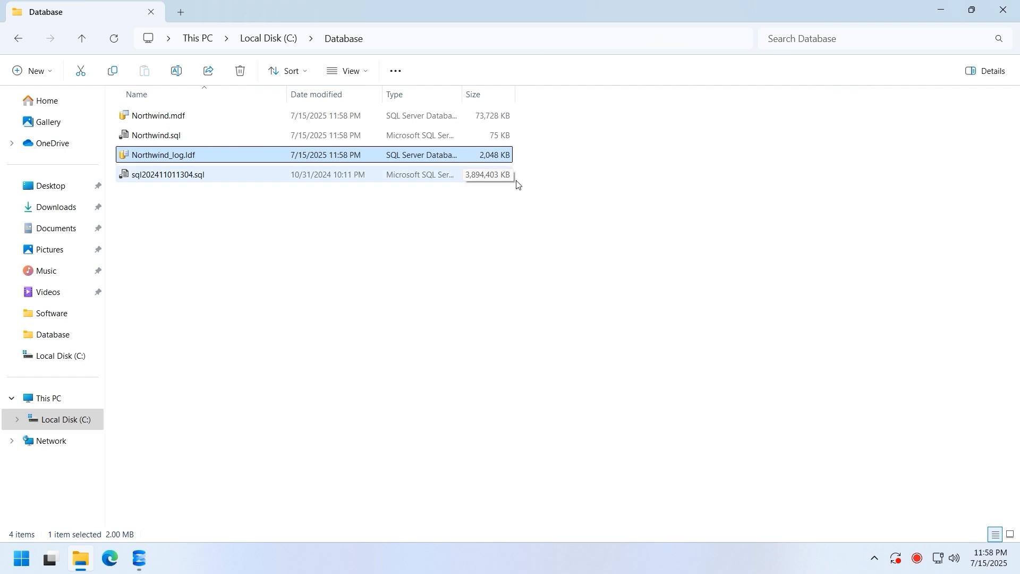
pyautogui.click(578, 210)
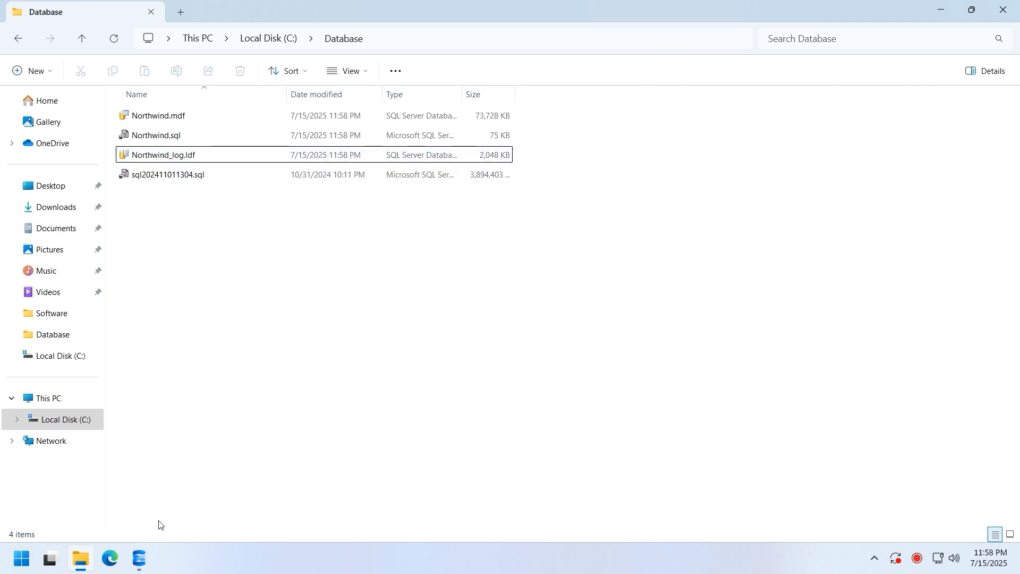
# - Collapse the Northwind database node and close the Northwind.sql script tab
pyautogui.click(141, 559)
pyautogui.click(31, 149)
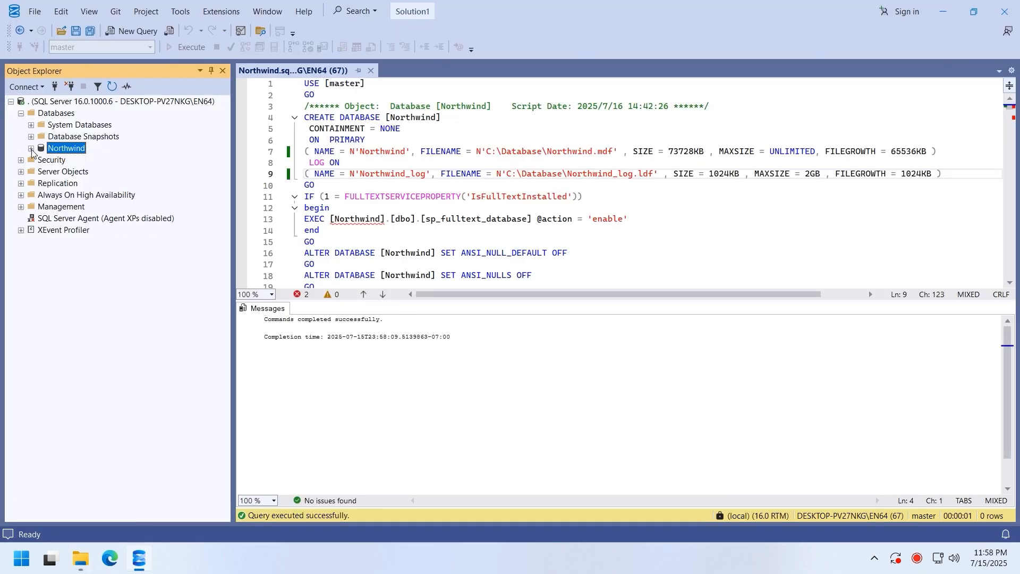
pyautogui.click(371, 70)
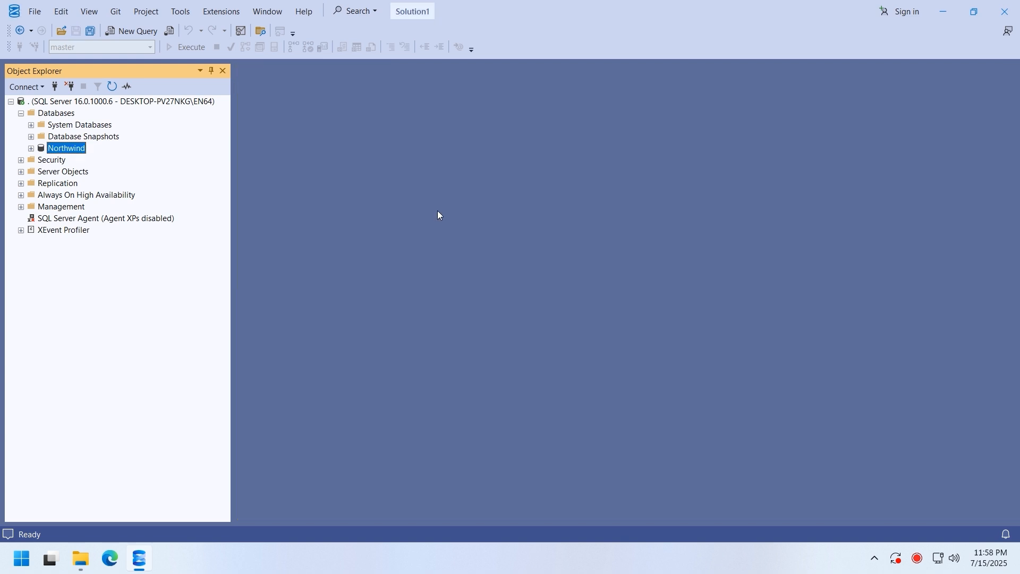
pyautogui.click(82, 563)
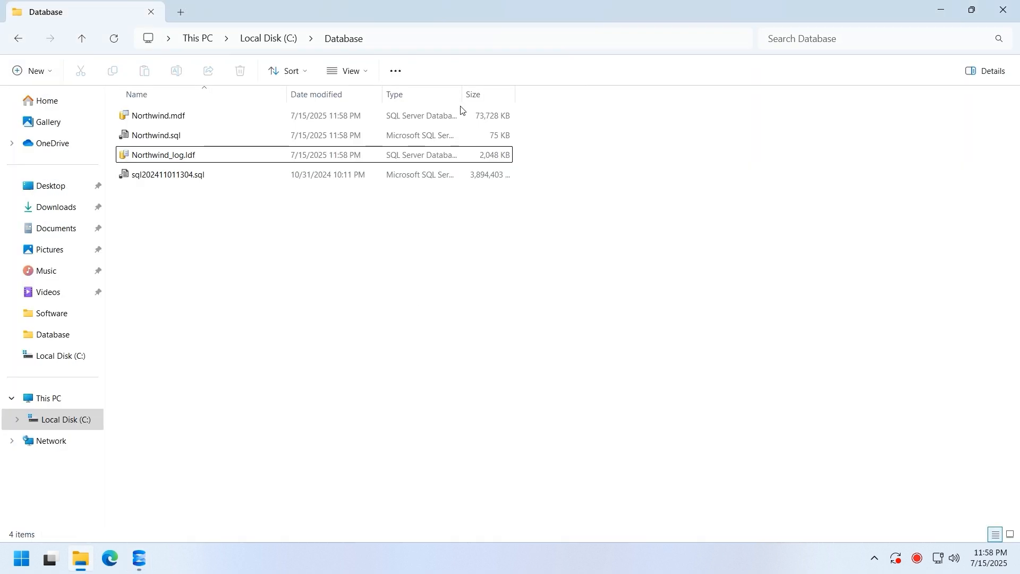
pyautogui.moveTo(454, 12); pyautogui.dragTo(759, 262)
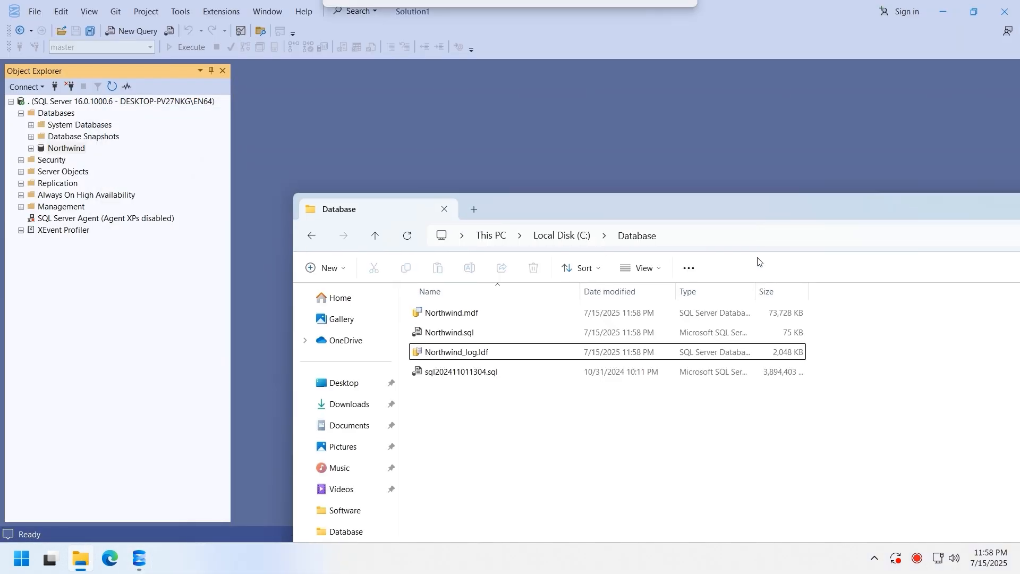
pyautogui.click(774, 372)
pyautogui.rightClick(774, 372)
pyautogui.click(768, 311)
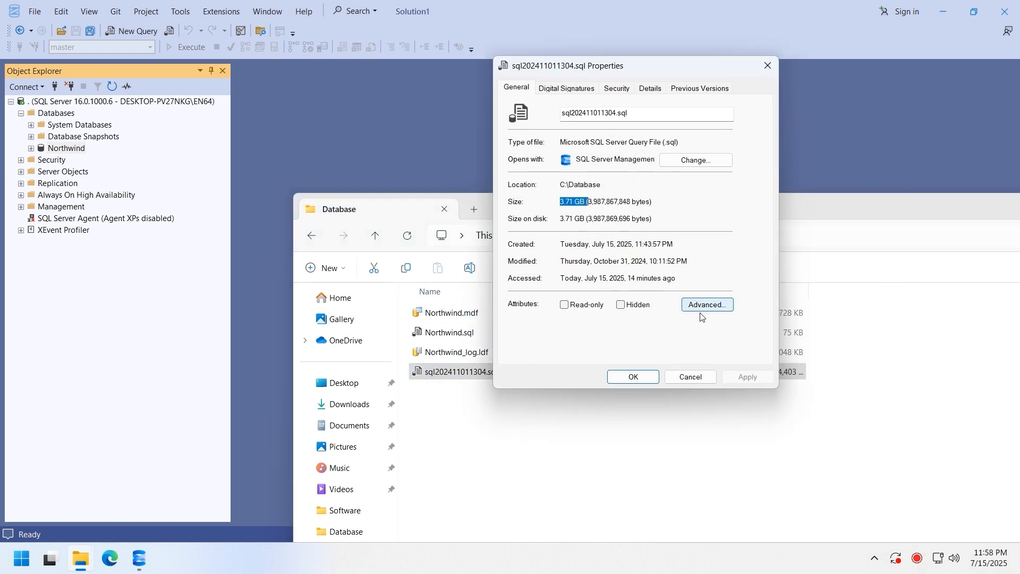
pyautogui.click(694, 378)
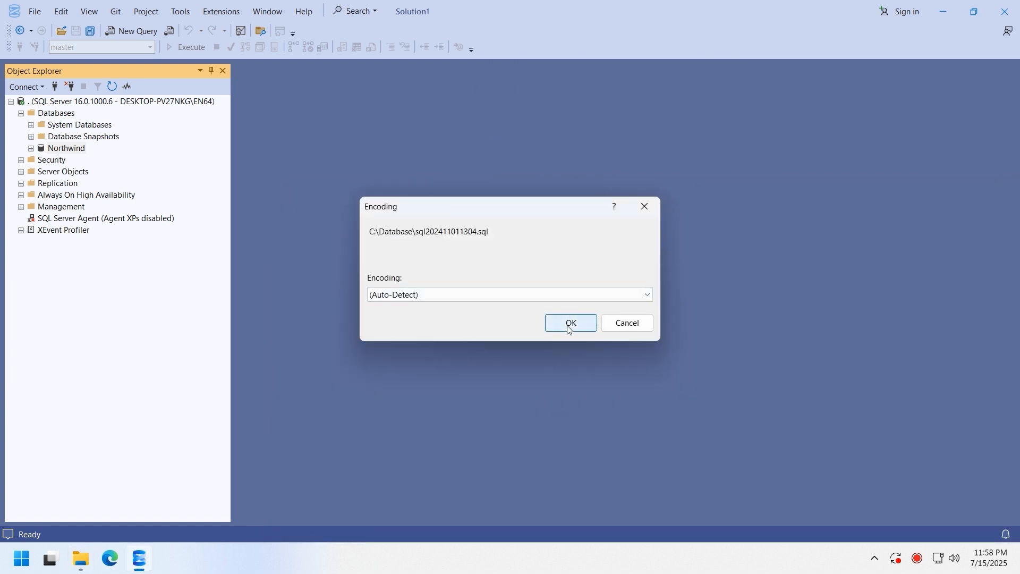
pyautogui.click(570, 325)
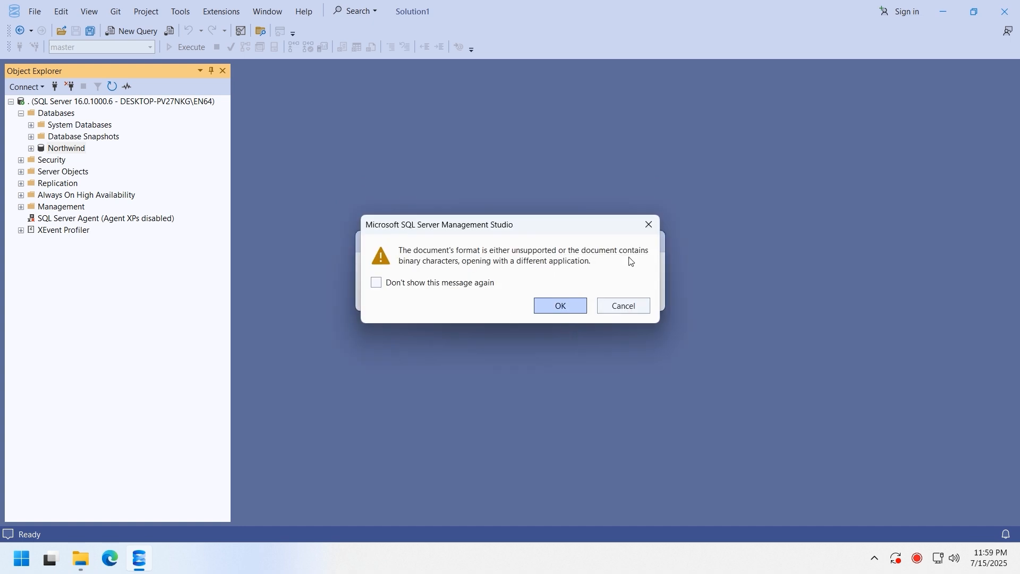
pyautogui.click(557, 308)
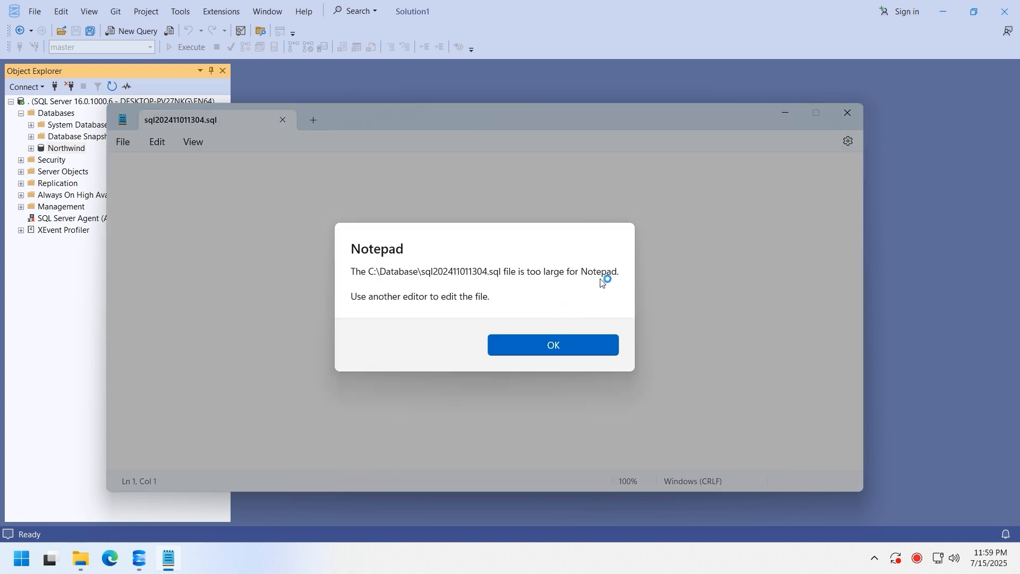
pyautogui.click(527, 345)
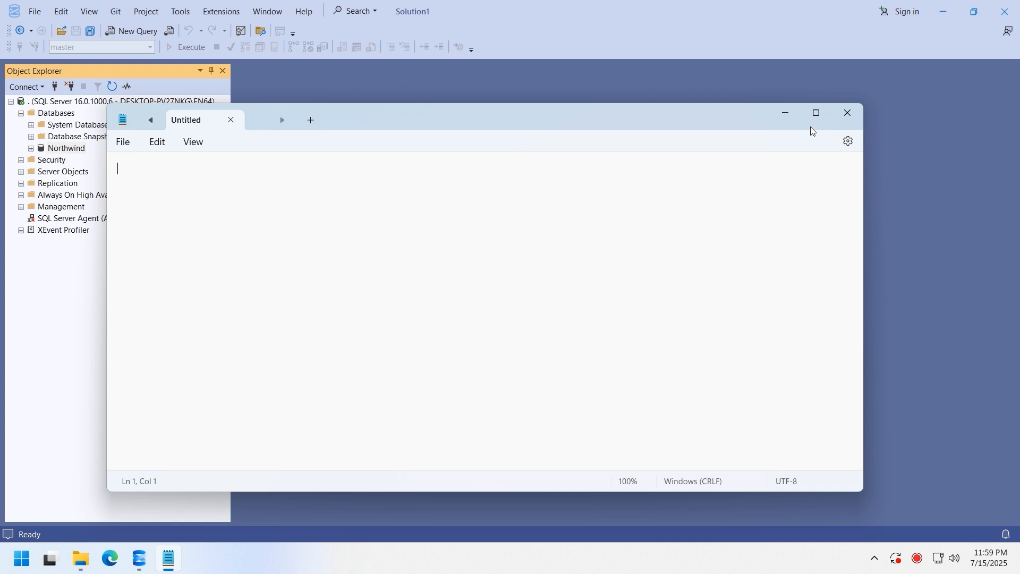
pyautogui.click(848, 113)
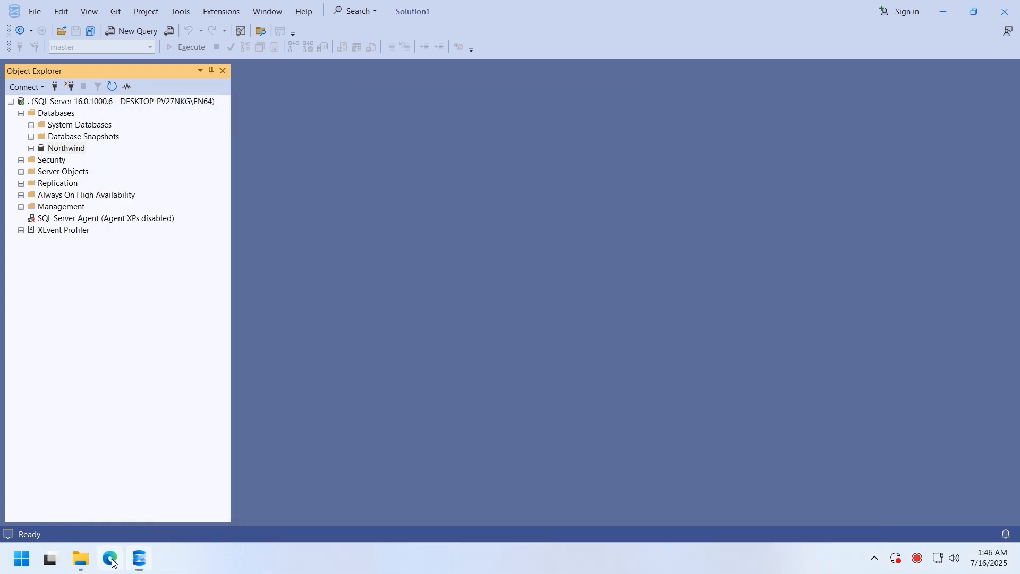
# - Search Google for notepad++ and open the Notepad++ downloads page
pyautogui.click(112, 561)
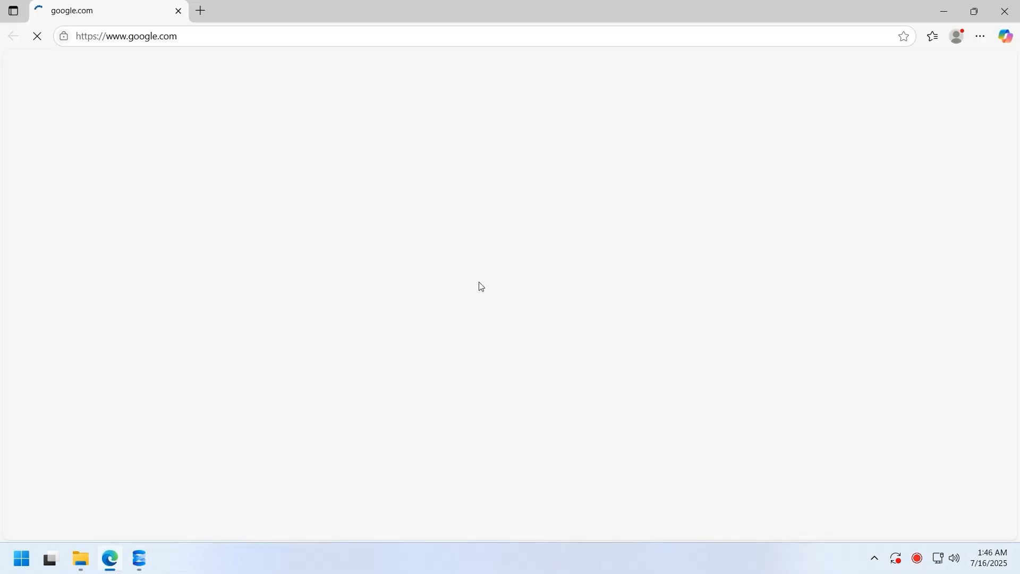
pyautogui.click(485, 243)
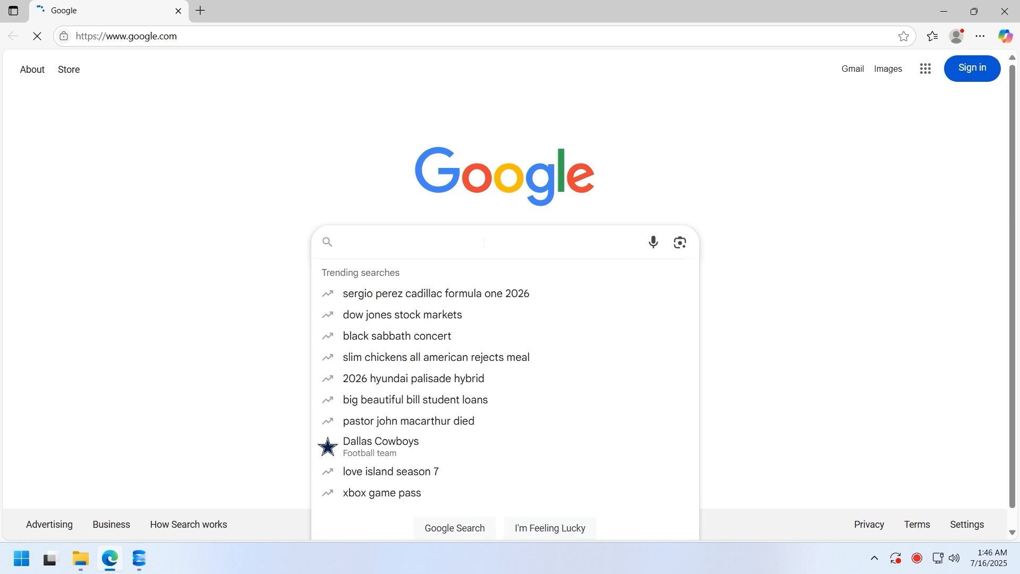
pyautogui.write('notepad++')
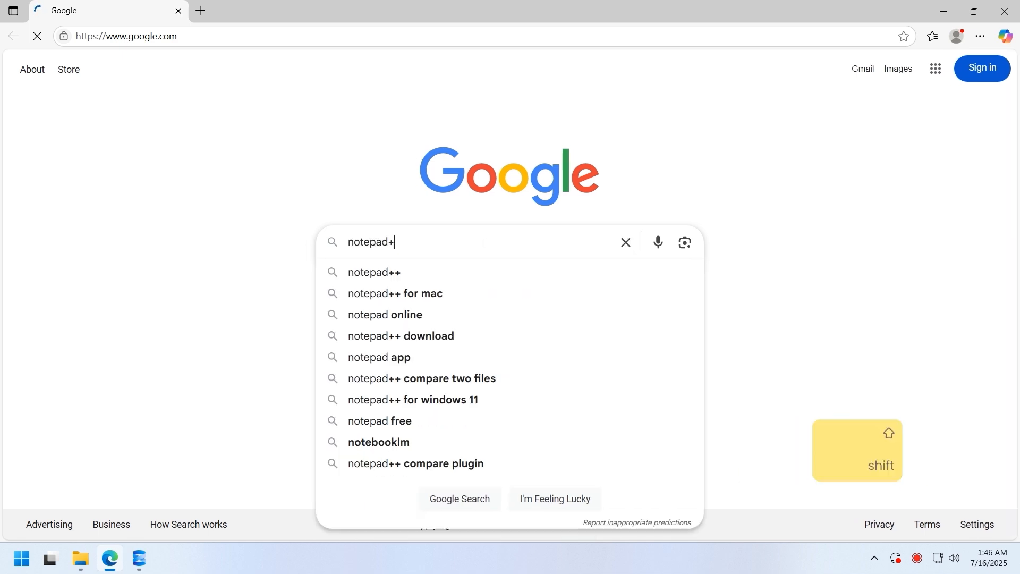
pyautogui.press('Return')
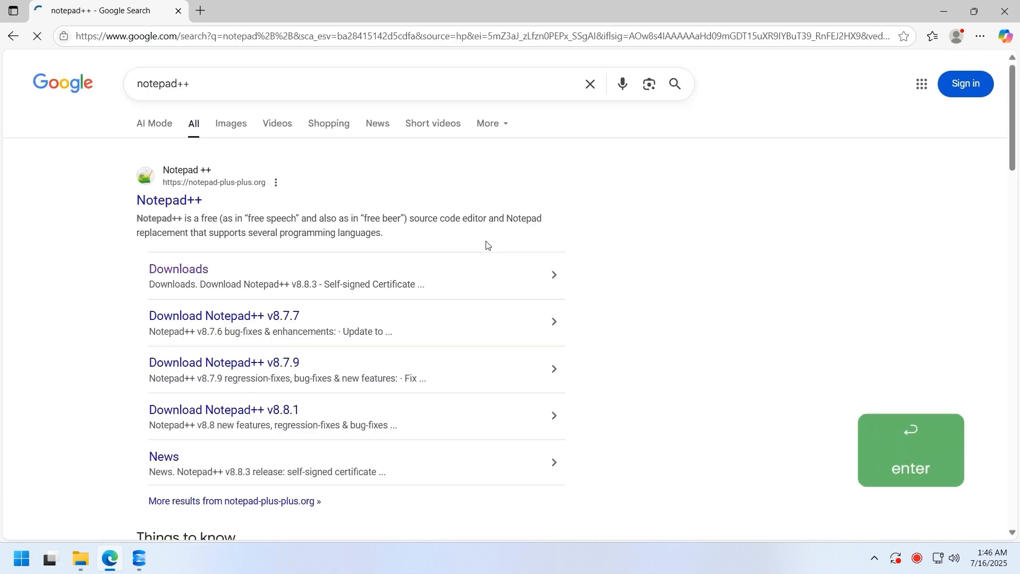
pyautogui.click(176, 269)
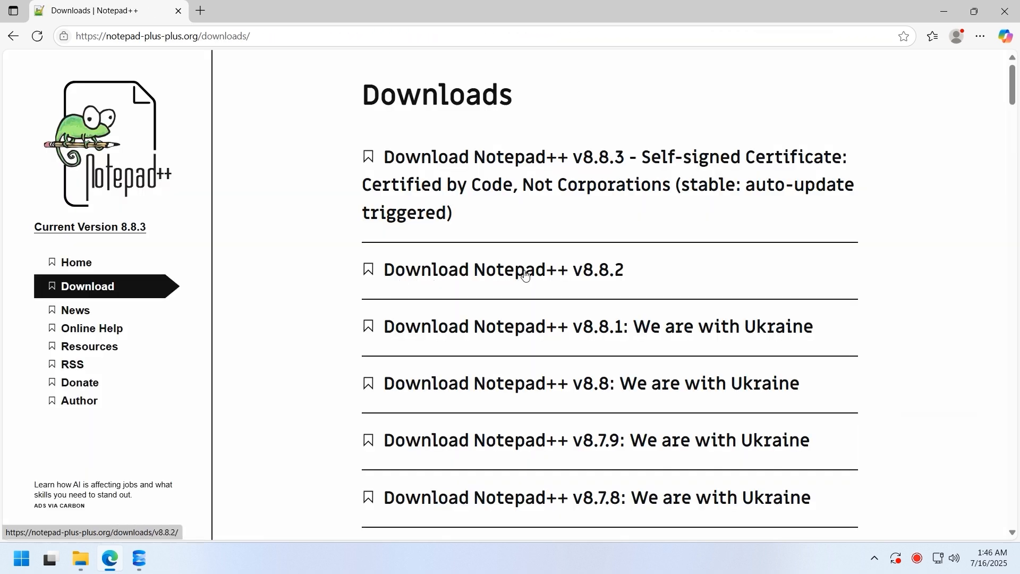
# - Run the npp.8.8.2.Installer.x64.exe installer from the Downloads folder
pyautogui.click(82, 565)
pyautogui.click(347, 404)
pyautogui.rightClick(467, 328)
pyautogui.click(574, 120)
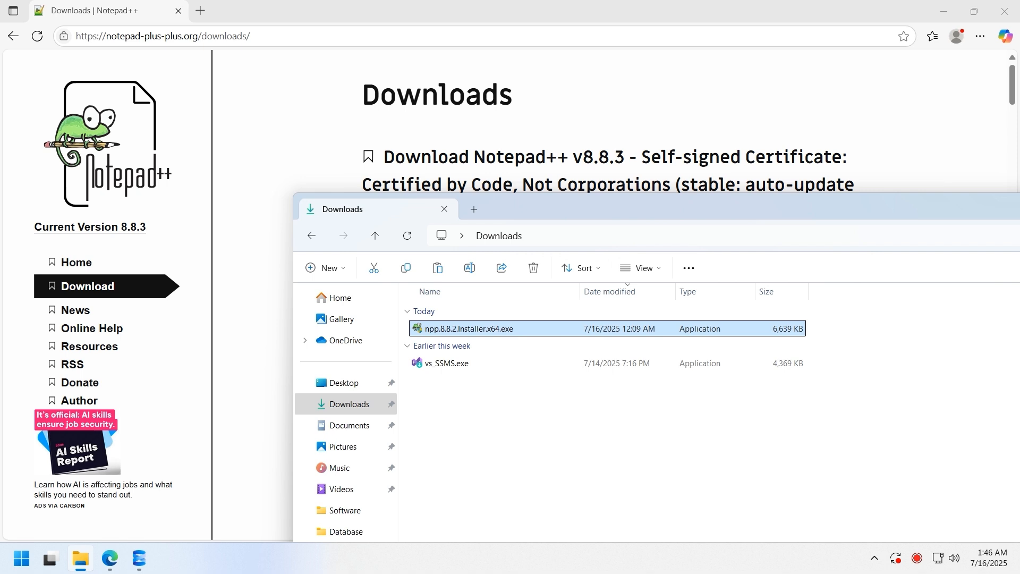
# - Complete Notepad++ setup with default options, unchecking Run Notepad++ before finishing
pyautogui.click(515, 308)
pyautogui.click(580, 382)
pyautogui.click(580, 381)
pyautogui.click(580, 381)
pyautogui.click(579, 382)
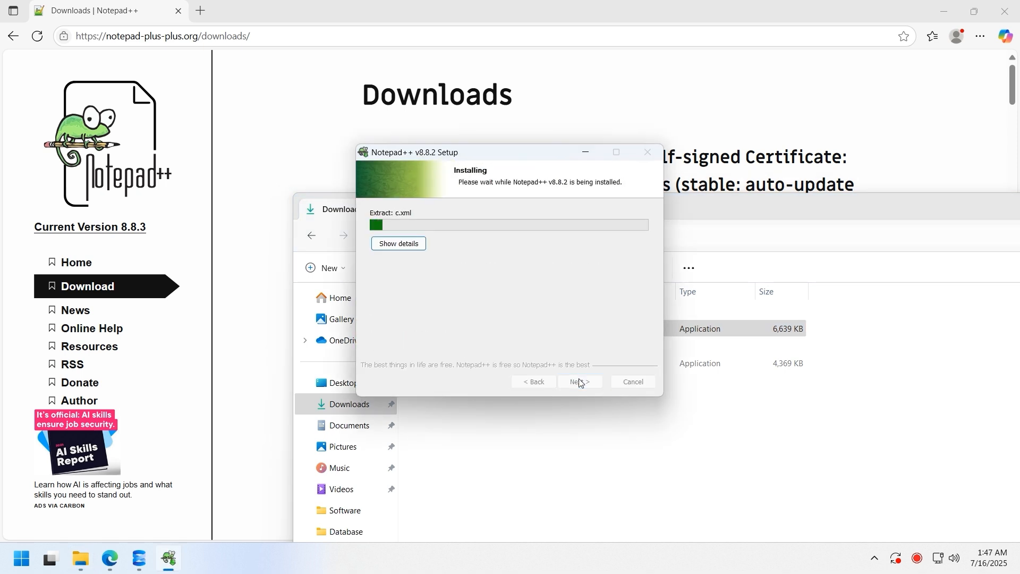
pyautogui.click(580, 382)
pyautogui.click(491, 268)
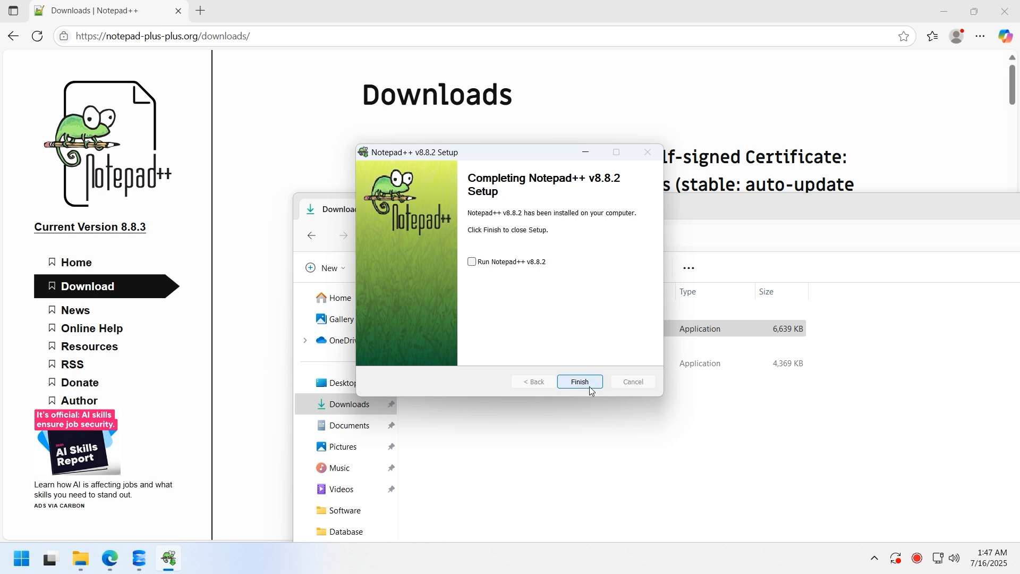
pyautogui.click(592, 391)
pyautogui.click(592, 391)
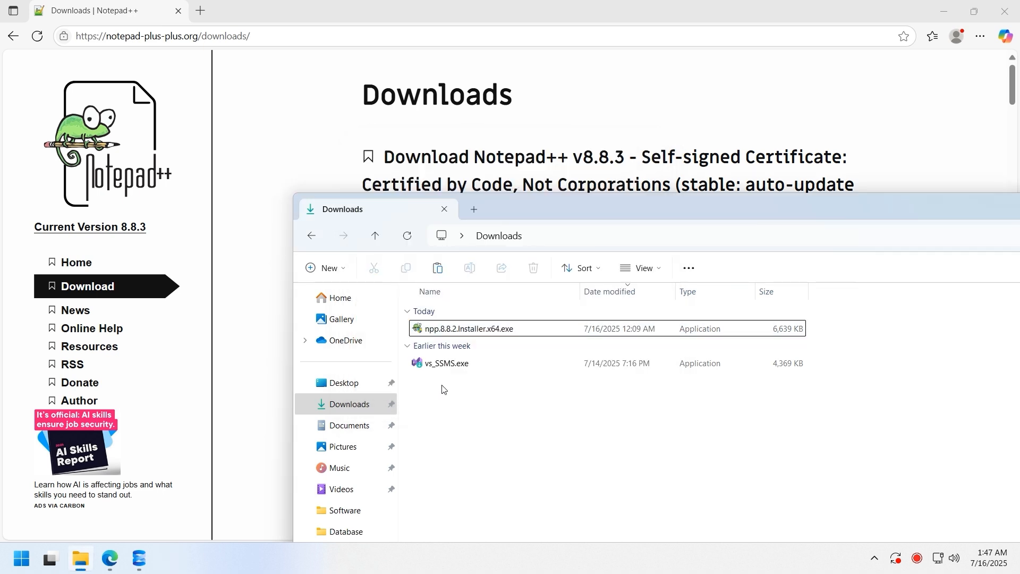
# - Launch Notepad++ from the Start menu as administrator
pyautogui.click(311, 237)
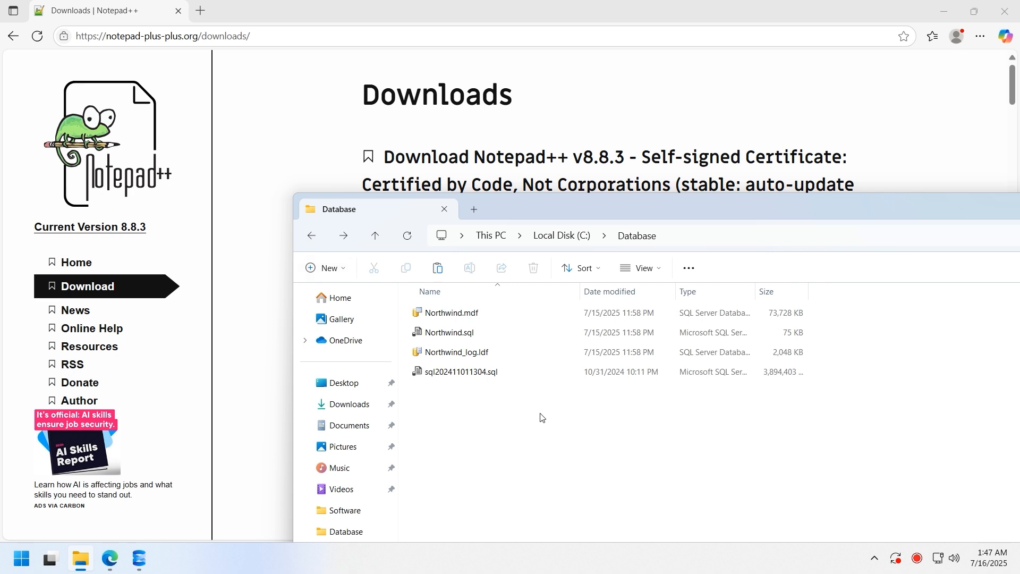
pyautogui.click(21, 558)
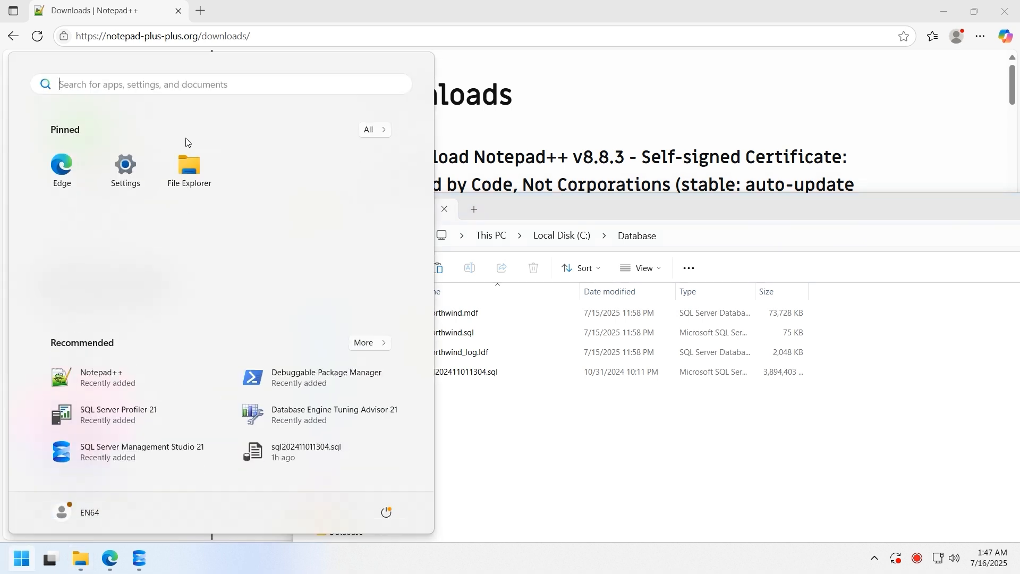
pyautogui.write('notepad')
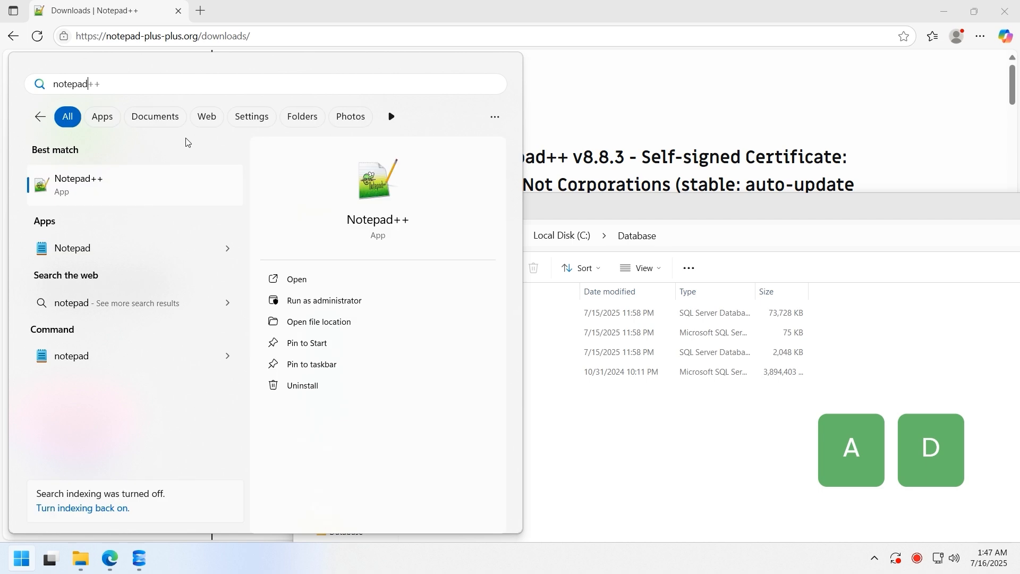
pyautogui.rightClick(167, 183)
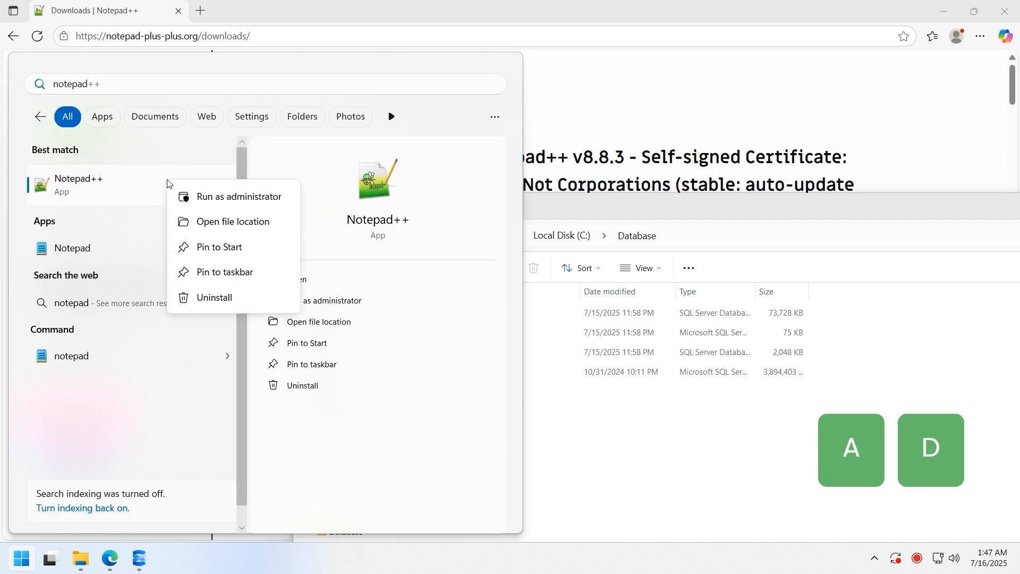
pyautogui.click(203, 198)
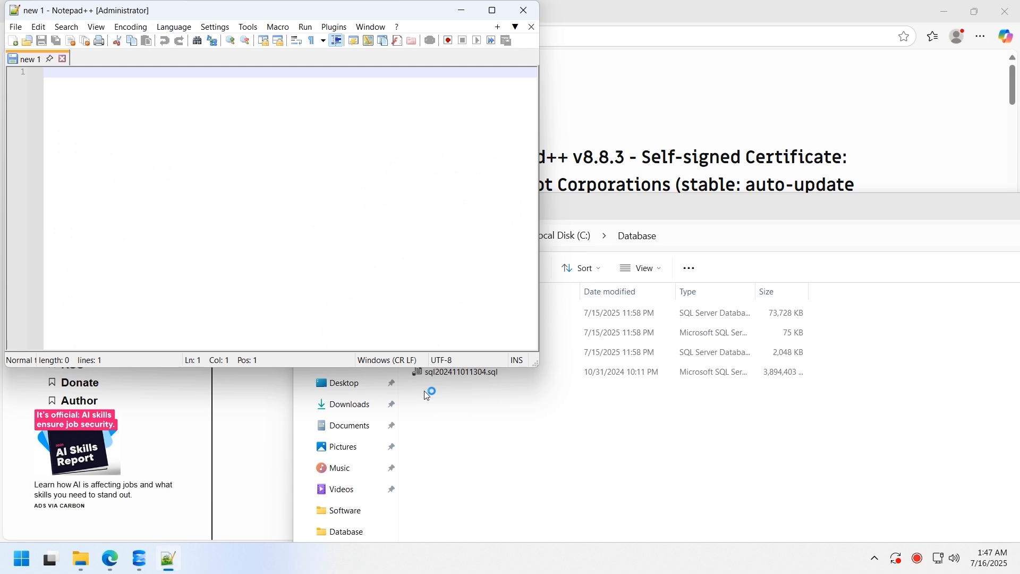
# - Open C:\Database\sql202411011304.sql, accepting the 2GB+ file warning
pyautogui.click(26, 43)
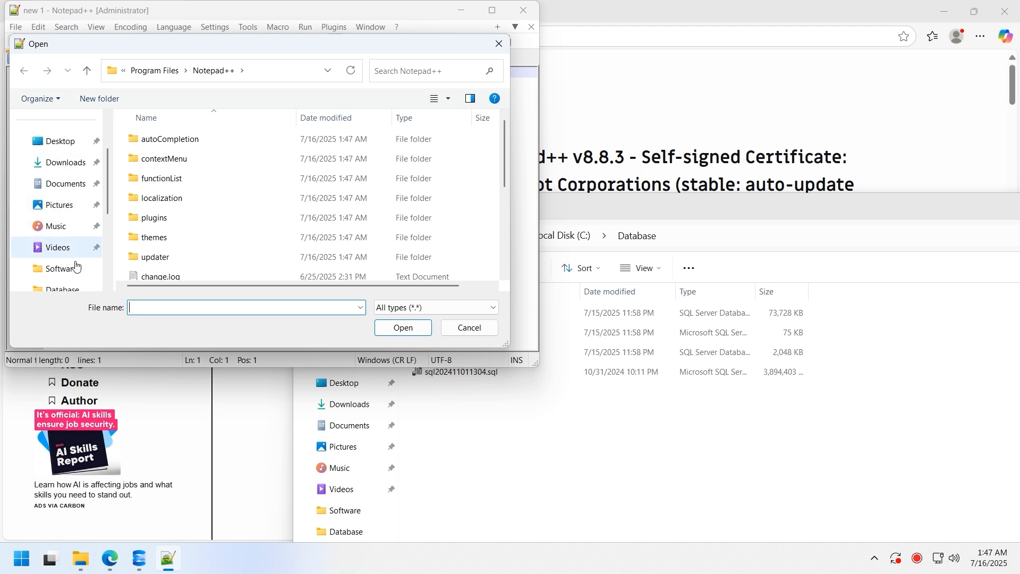
pyautogui.scroll(-2, 76, 266)
pyautogui.click(77, 225)
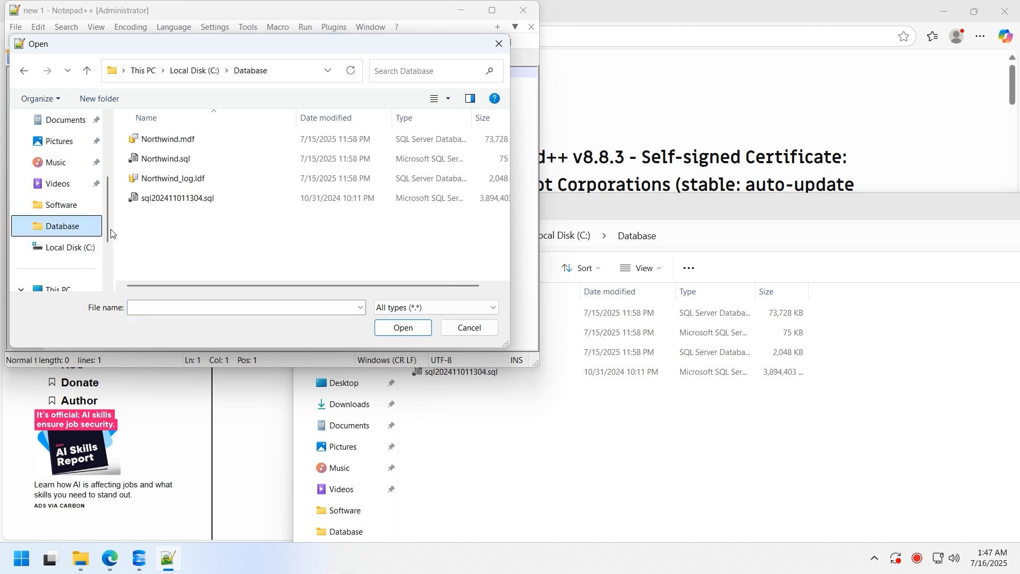
pyautogui.doubleClick(219, 205)
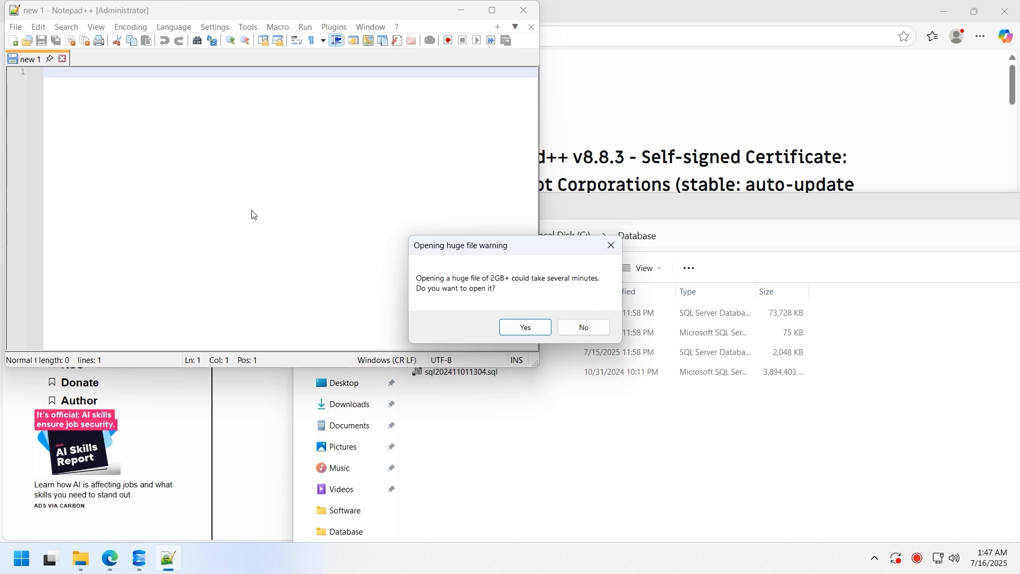
pyautogui.click(517, 328)
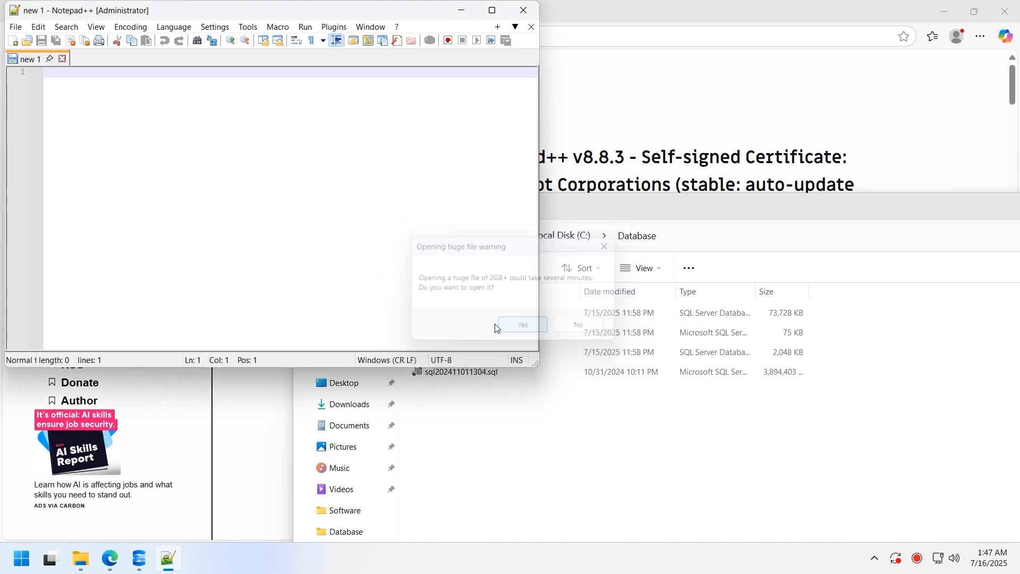
# - Copy the C:\Database folder path from File Explorer's address bar
pyautogui.click(708, 239)
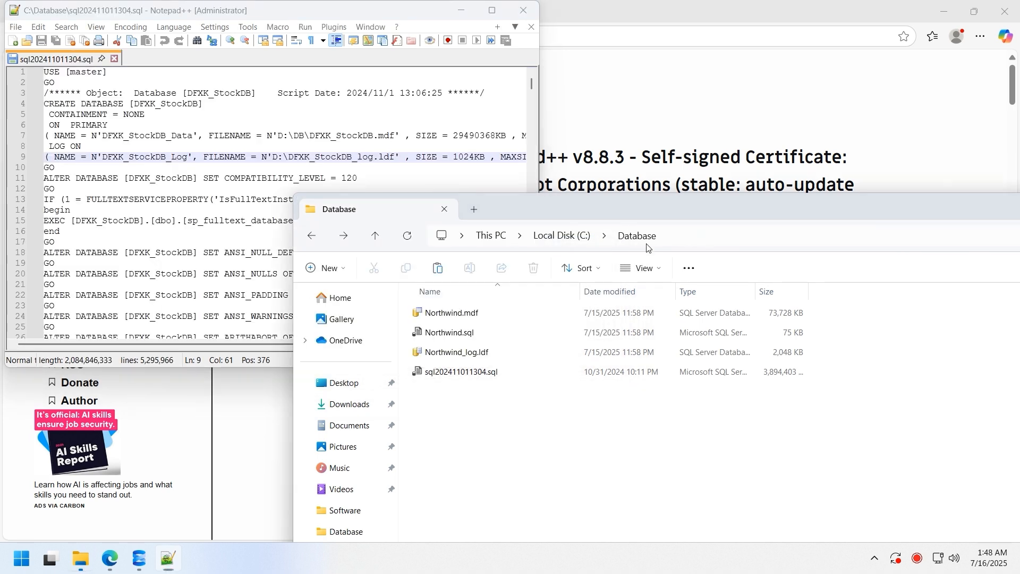
pyautogui.click(708, 239)
pyautogui.hotkey('ctrl', 'a')
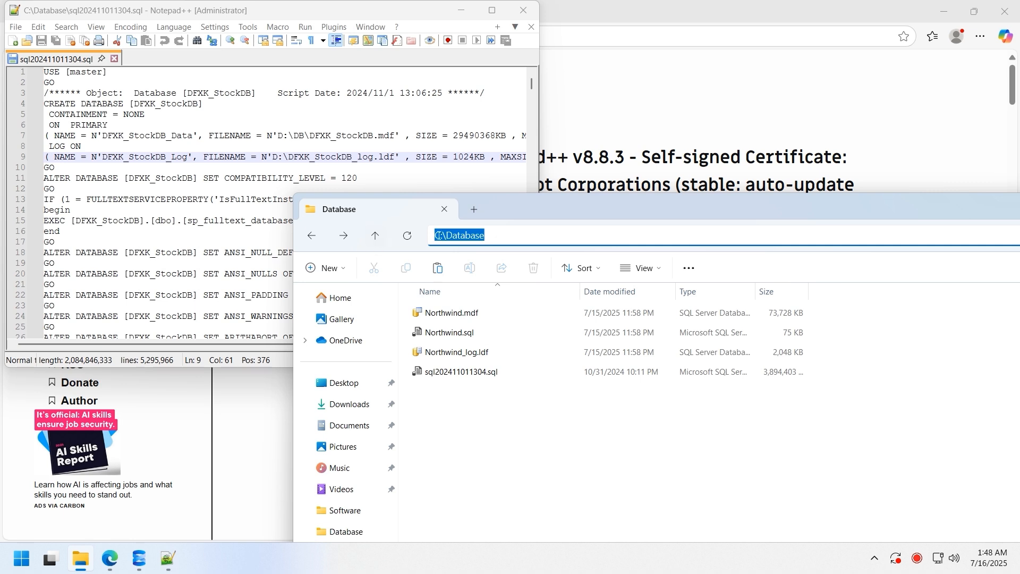
pyautogui.rightClick(442, 236)
pyautogui.click(467, 268)
# - Replace D:\DB on line 7 and D:\ on line 9 with C:\Database and save
pyautogui.click(213, 147)
pyautogui.moveTo(277, 137); pyautogui.dragTo(304, 139)
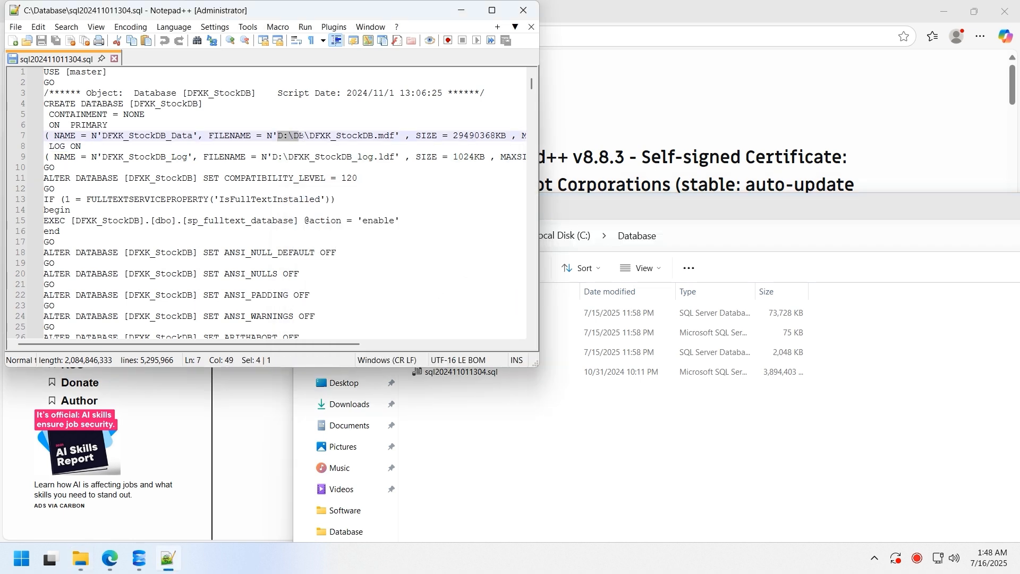
pyautogui.hotkey('ctrl', 'v')
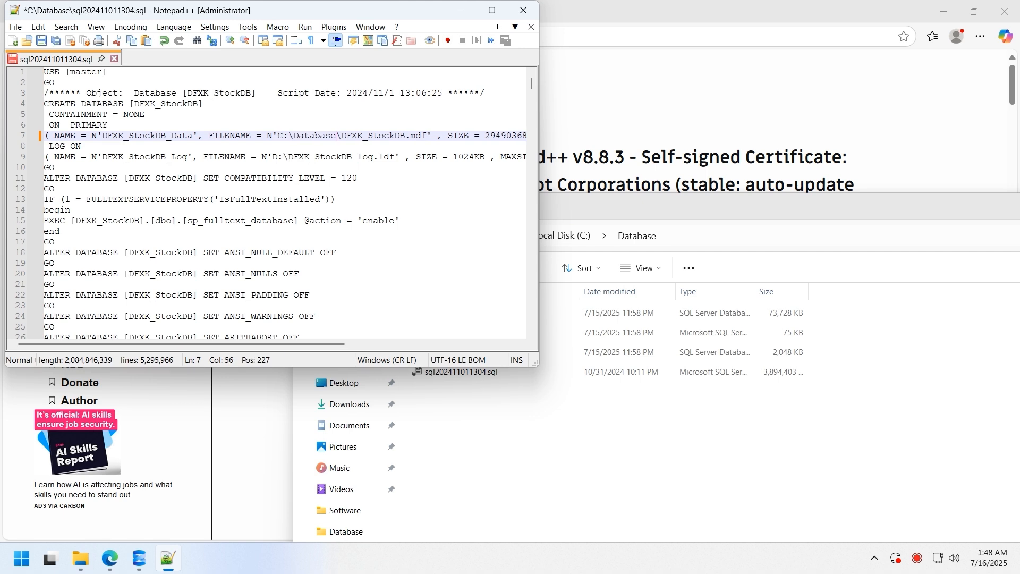
pyautogui.press('Down')
pyautogui.press('Down')
pyautogui.hotkey('ctrl', 'Left')
pyautogui.hotkey('ctrl', 'Left')
pyautogui.hotkey('ctrl', 'Left')
pyautogui.hotkey('shift', 'Right')
pyautogui.hotkey('shift', 'Right')
pyautogui.hotkey('shift', 'Right')
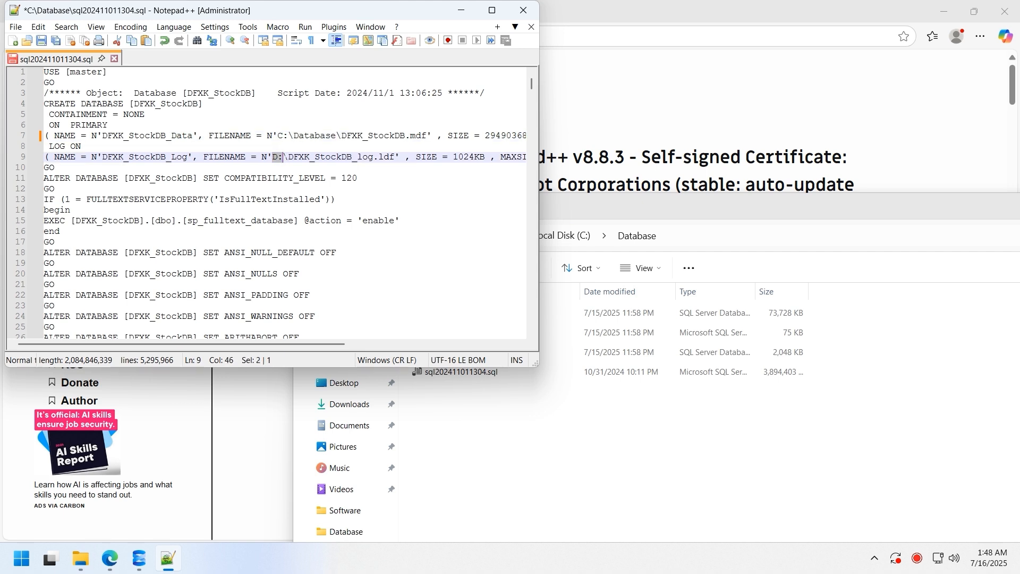
pyautogui.hotkey('ctrl', 'v')
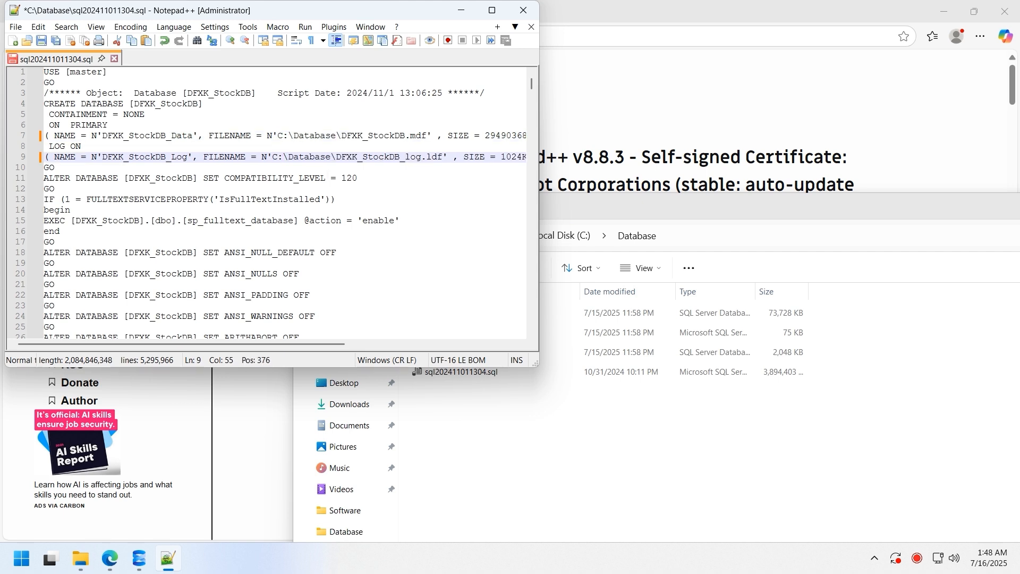
pyautogui.click(42, 41)
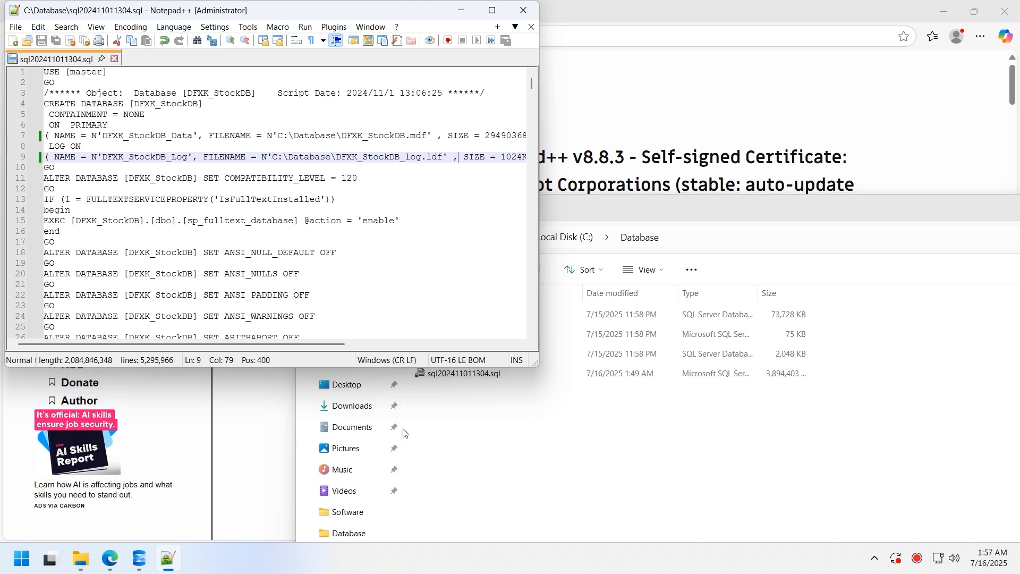
# - Search Google for 'sql cmd' and open the sqlcmd utility documentation
pyautogui.click(121, 566)
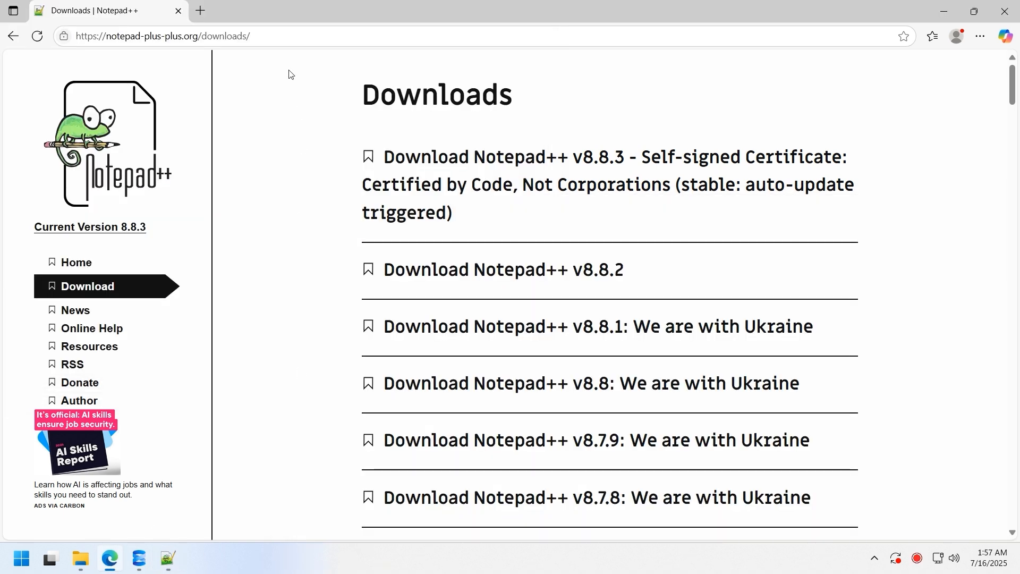
pyautogui.hotkey('ctrl', 'l')
pyautogui.write('www.')
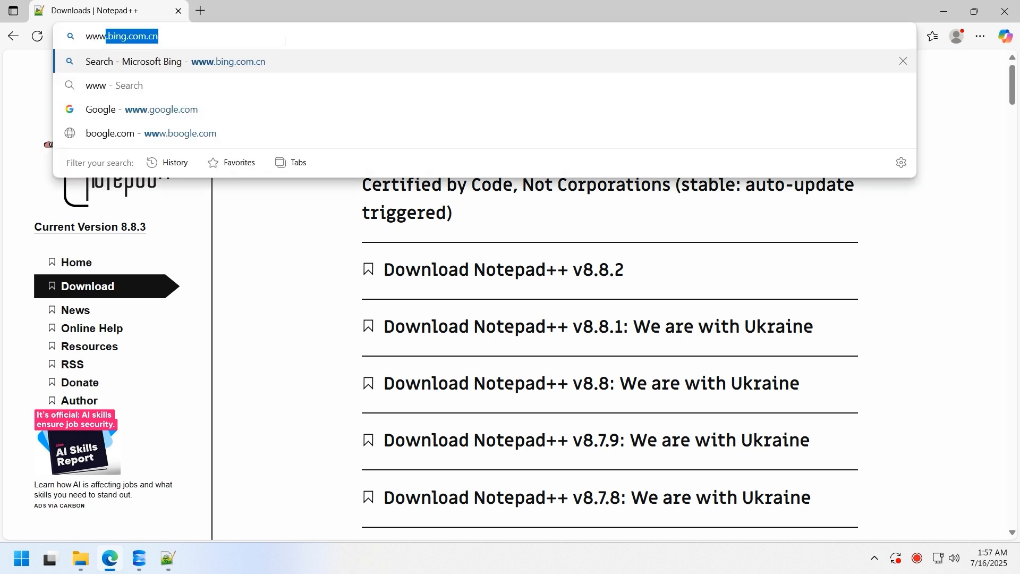
pyautogui.write('goog')
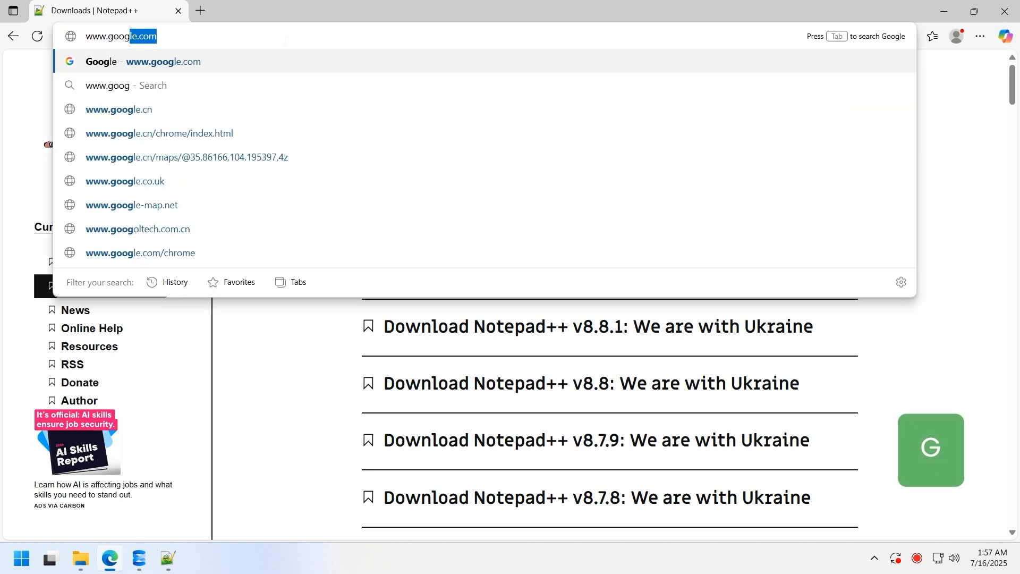
pyautogui.press('Return')
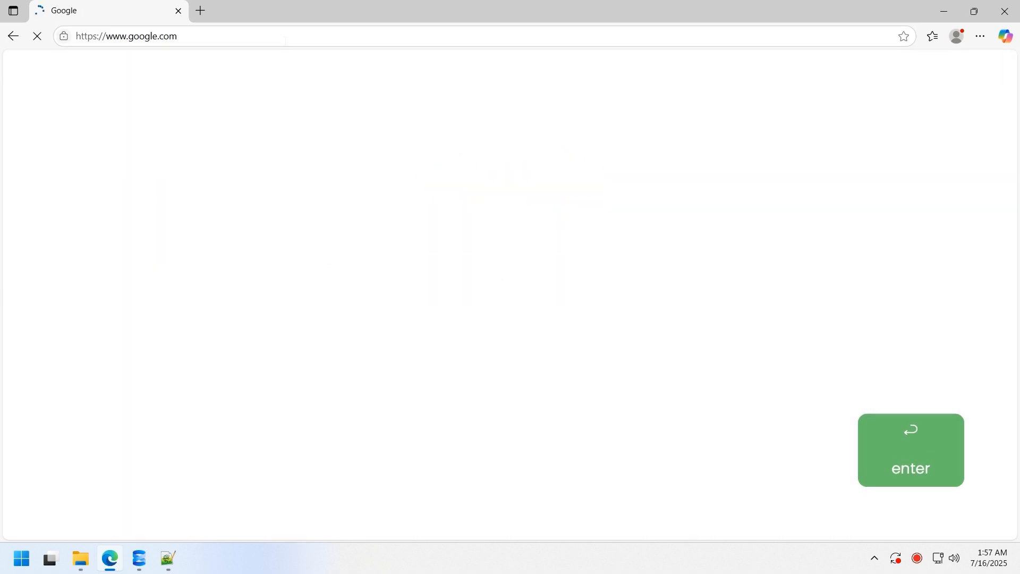
pyautogui.click(406, 250)
pyautogui.write('sql cmd')
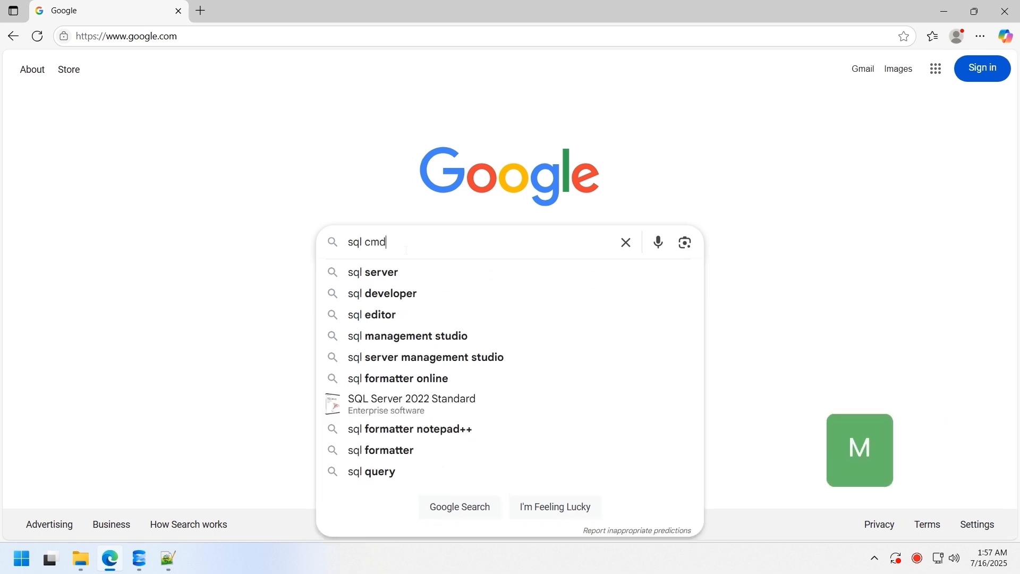
pyautogui.press('Return')
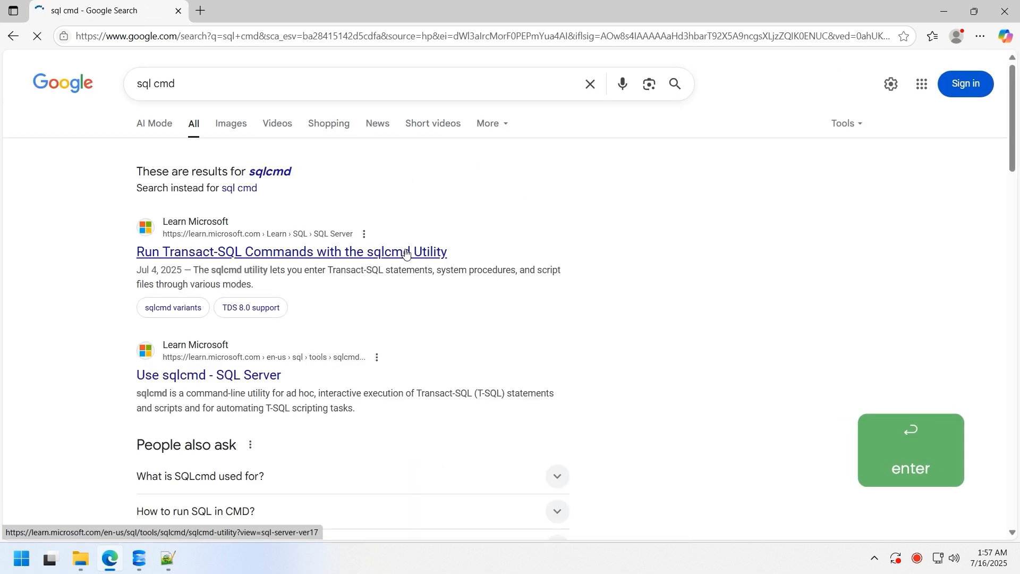
pyautogui.click(406, 252)
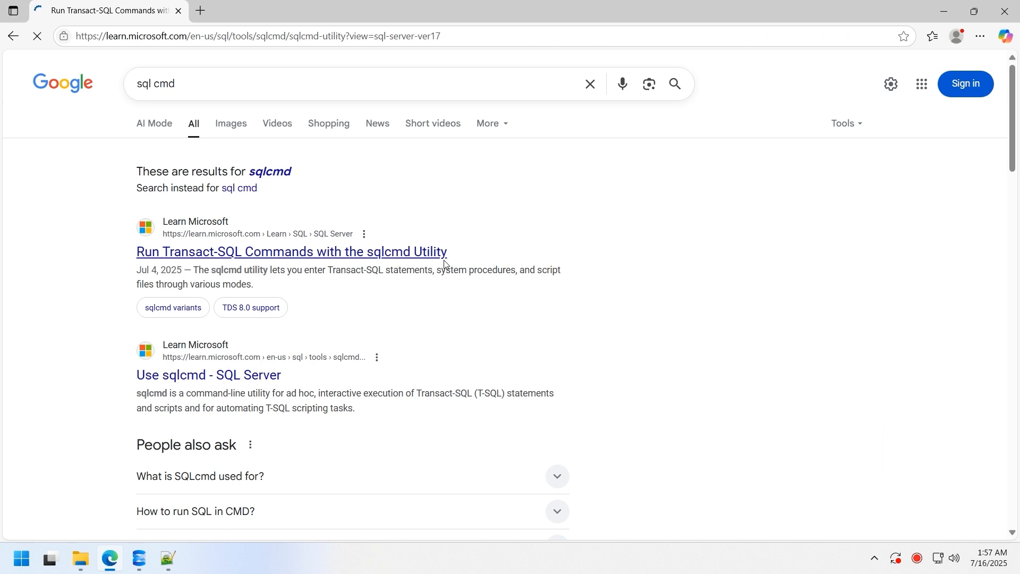
# - Open the sqlcmd Download and install article and follow its latest release link
pyautogui.scroll(-10, 610, 275)
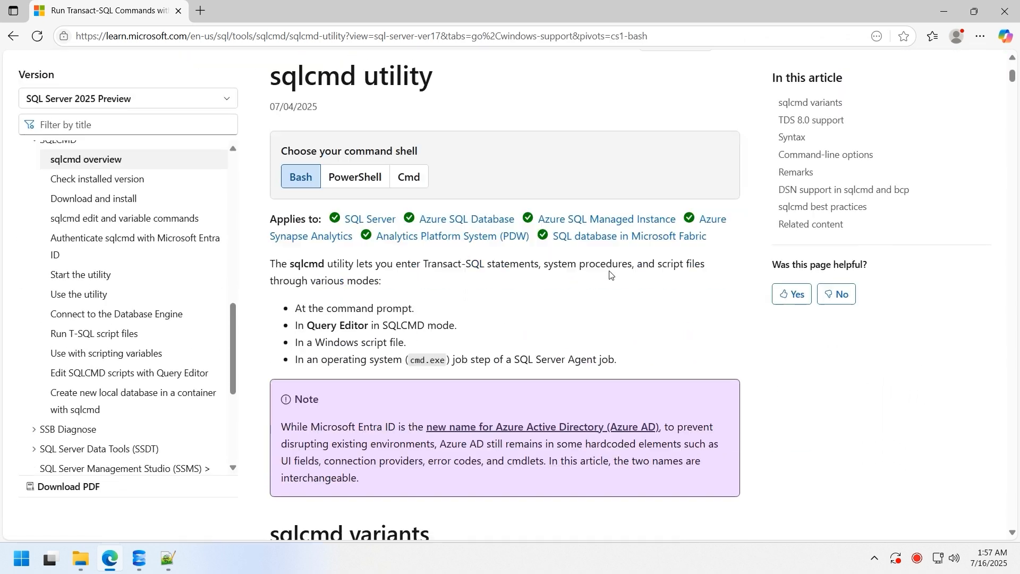
pyautogui.scroll(-3, 643, 234)
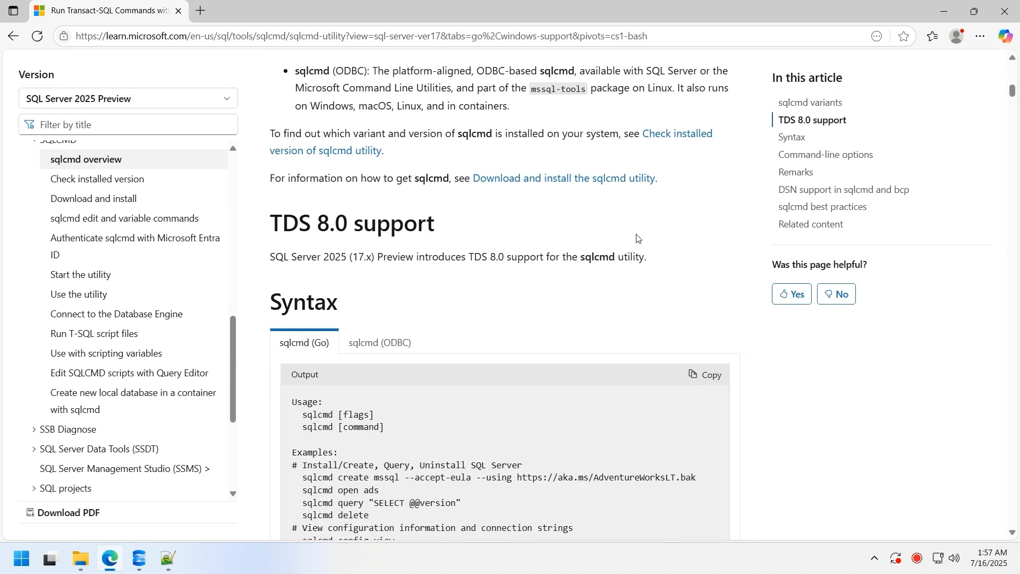
pyautogui.click(523, 244)
pyautogui.scroll(-3, 579, 266)
pyautogui.scroll(-12, 580, 265)
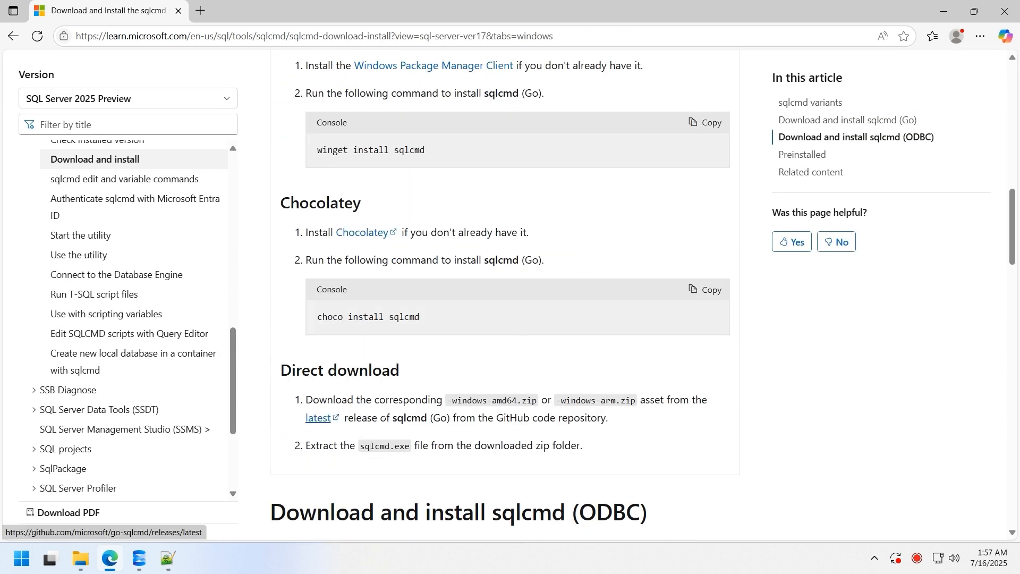
pyautogui.click(327, 424)
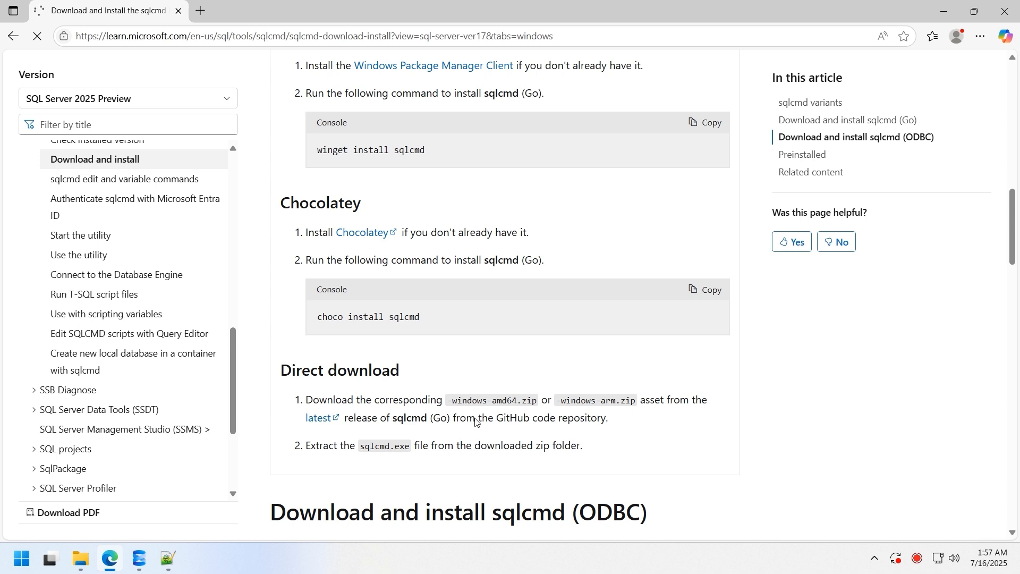
# - Download sqlcmd-amd64.msi from go-sqlcmd v1.8.2 and install Sqlcmd Tools, accepting the license
pyautogui.scroll(-7, 287, 249)
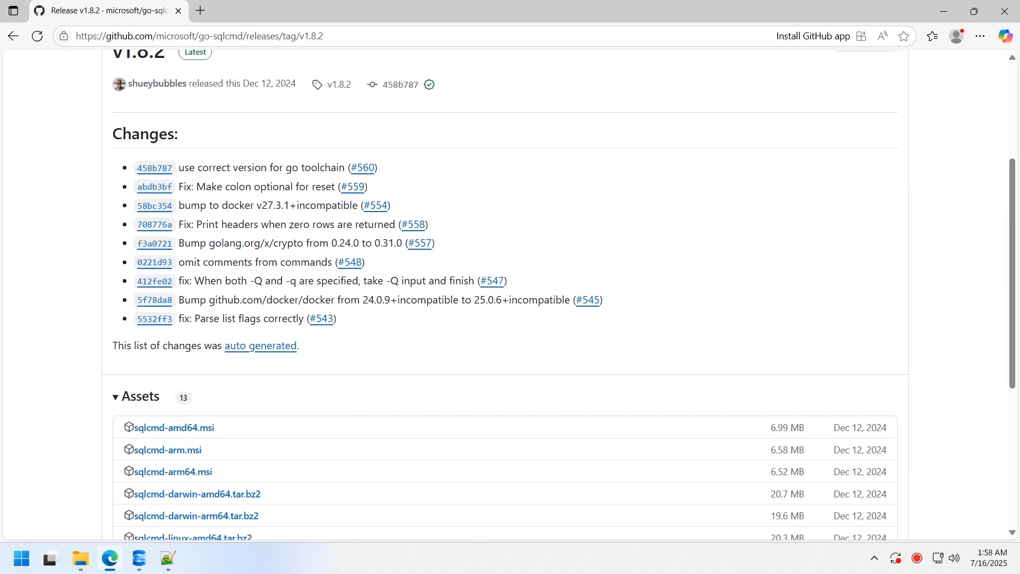
pyautogui.scroll(-2, 287, 249)
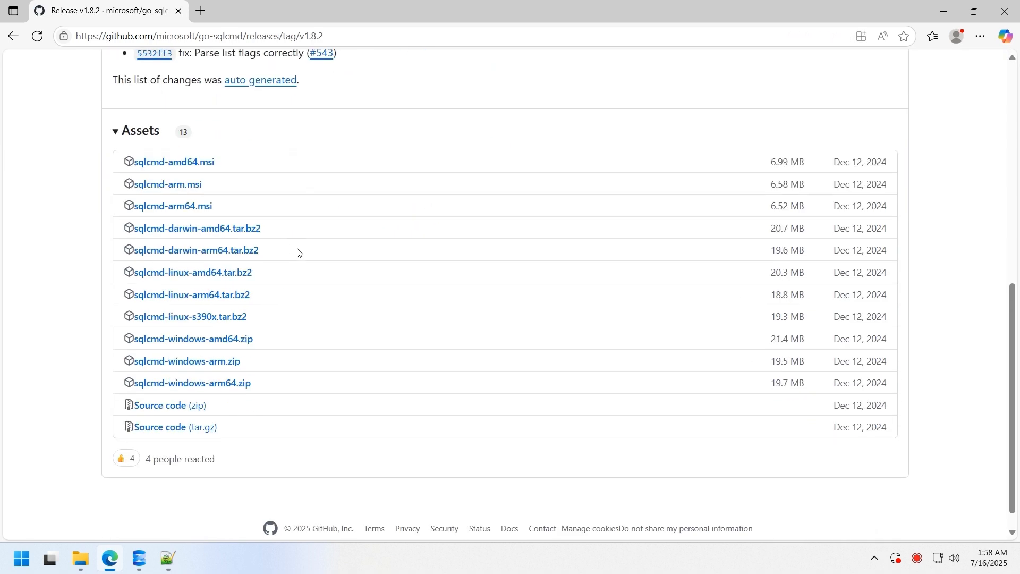
pyautogui.click(189, 164)
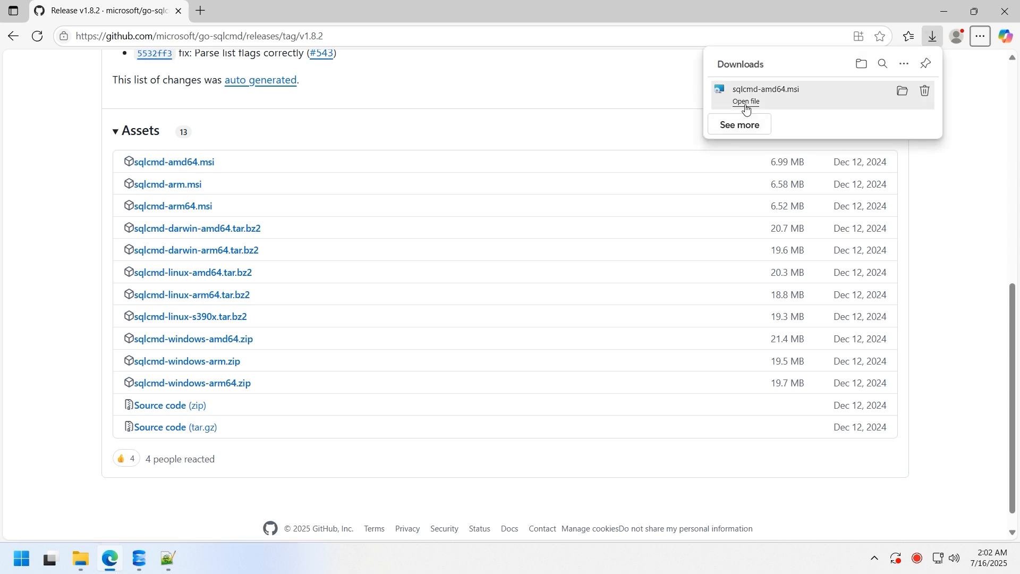
pyautogui.click(746, 105)
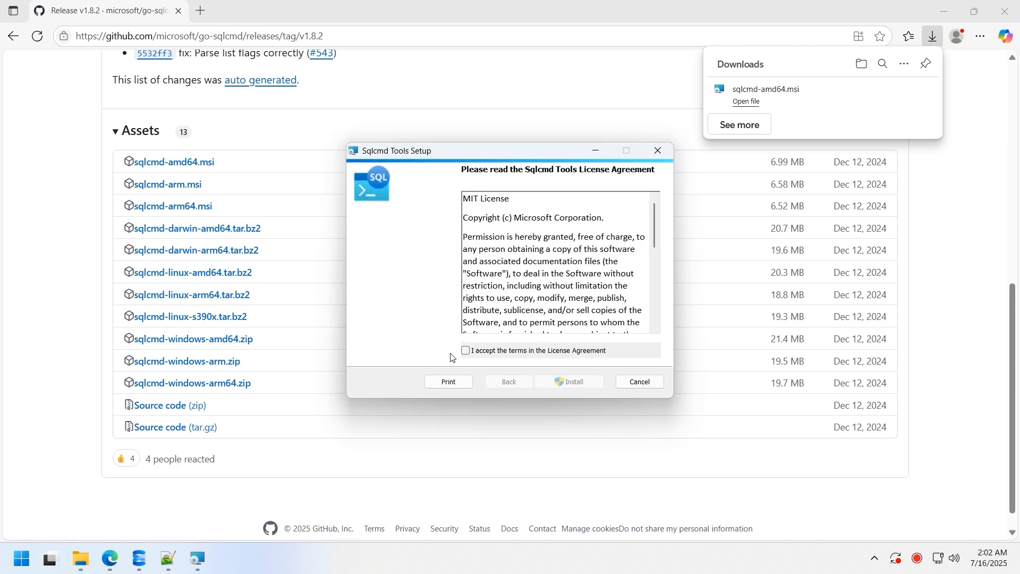
pyautogui.click(467, 351)
pyautogui.click(570, 382)
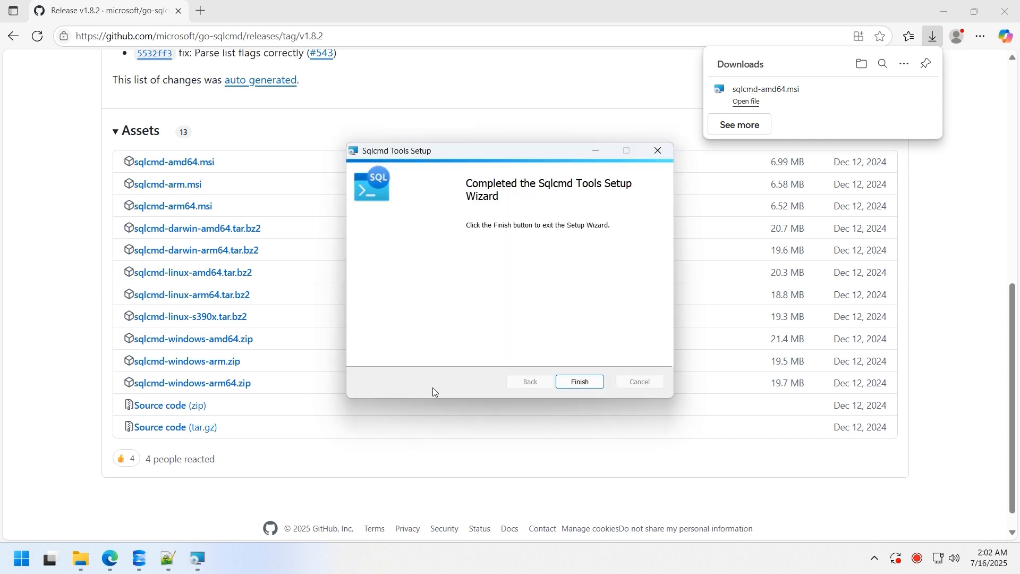
pyautogui.click(579, 382)
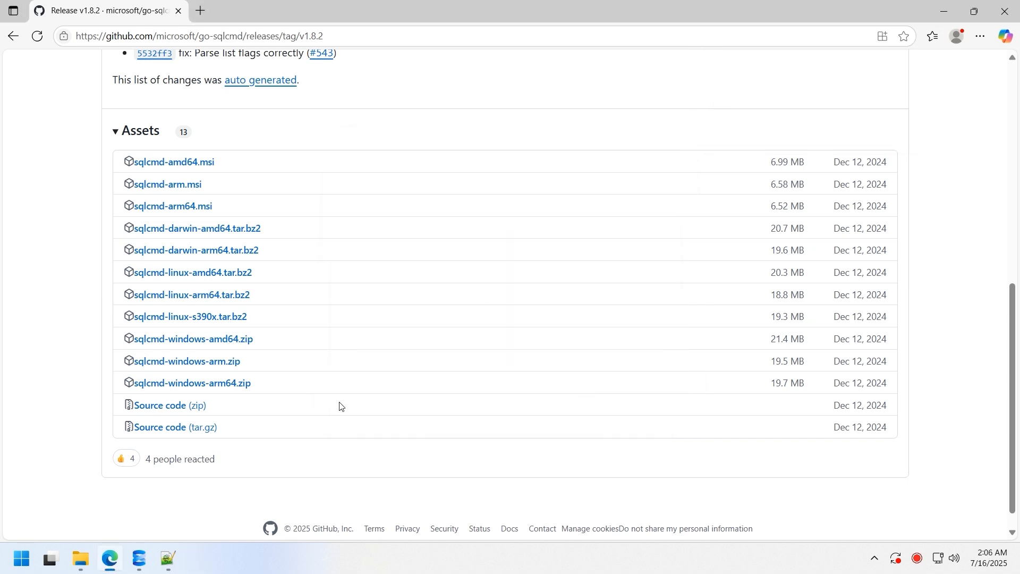
pyautogui.click(146, 557)
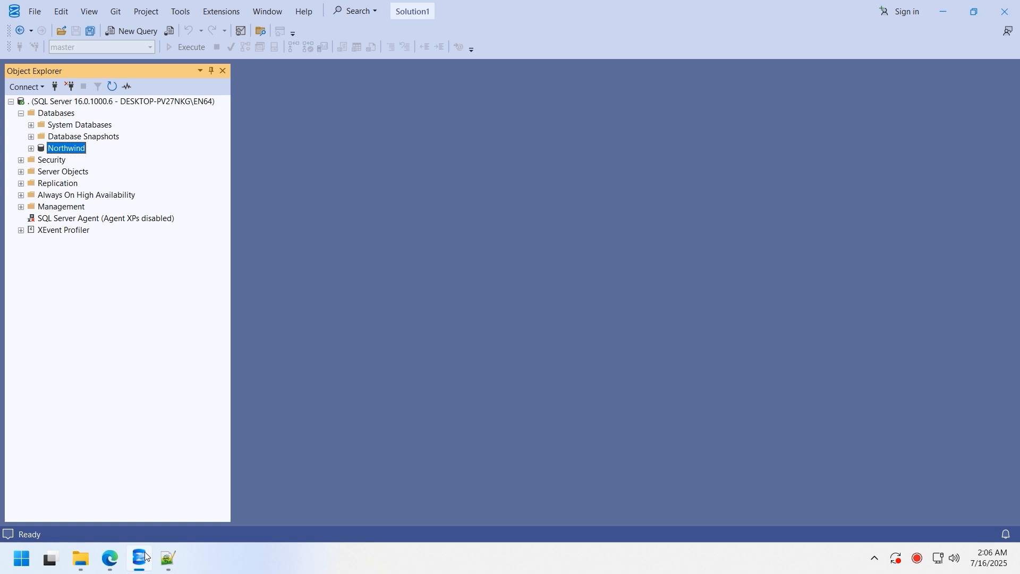
# - Expand Security > Logins and open the sa login's properties
pyautogui.doubleClick(55, 162)
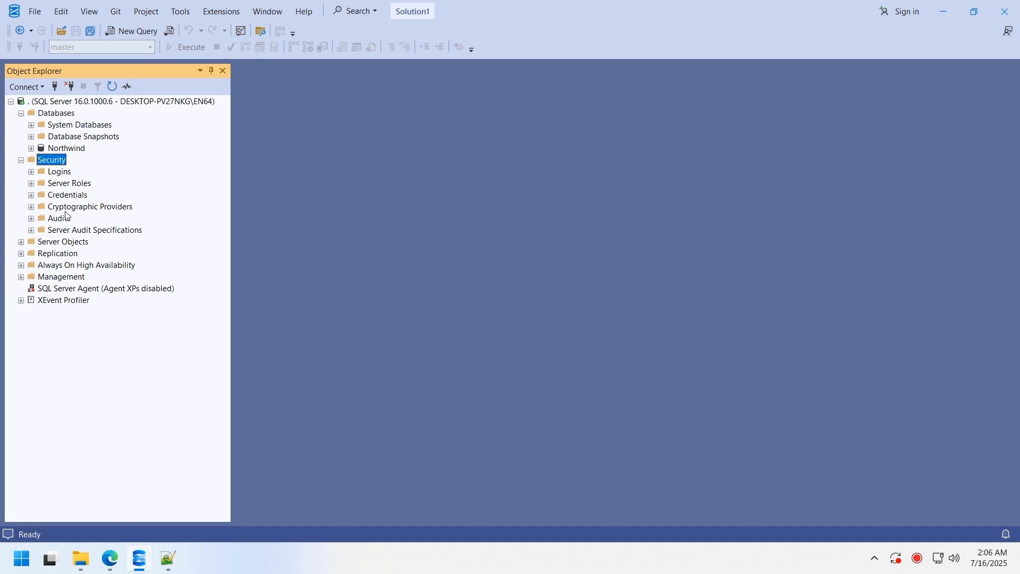
pyautogui.doubleClick(59, 172)
pyautogui.click(61, 289)
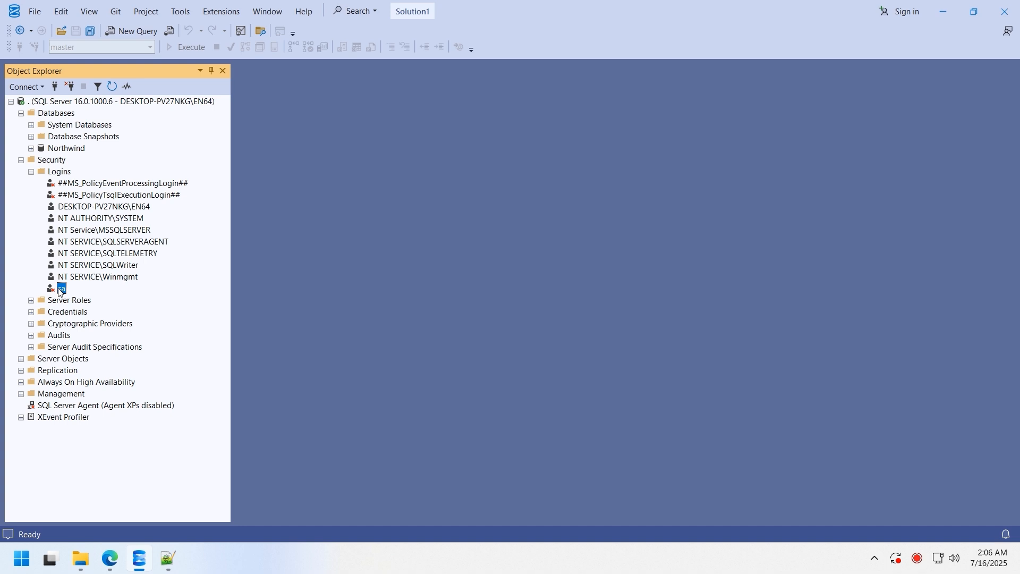
pyautogui.doubleClick(59, 290)
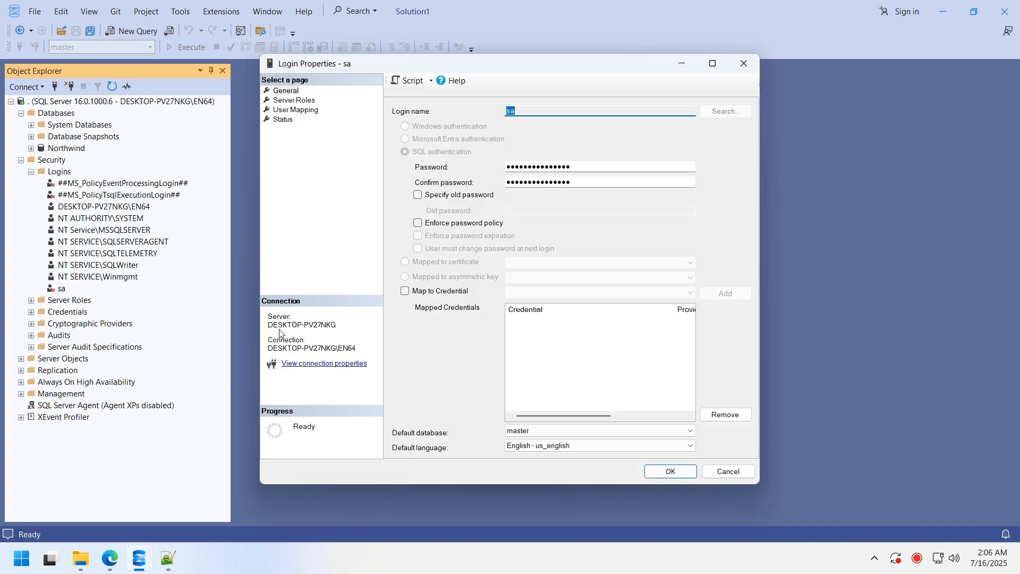
# - Give sa a new password with policy enforcement off, enable the login, and save
pyautogui.doubleClick(584, 167)
pyautogui.write('123456')
pyautogui.doubleClick(580, 182)
pyautogui.write('123456')
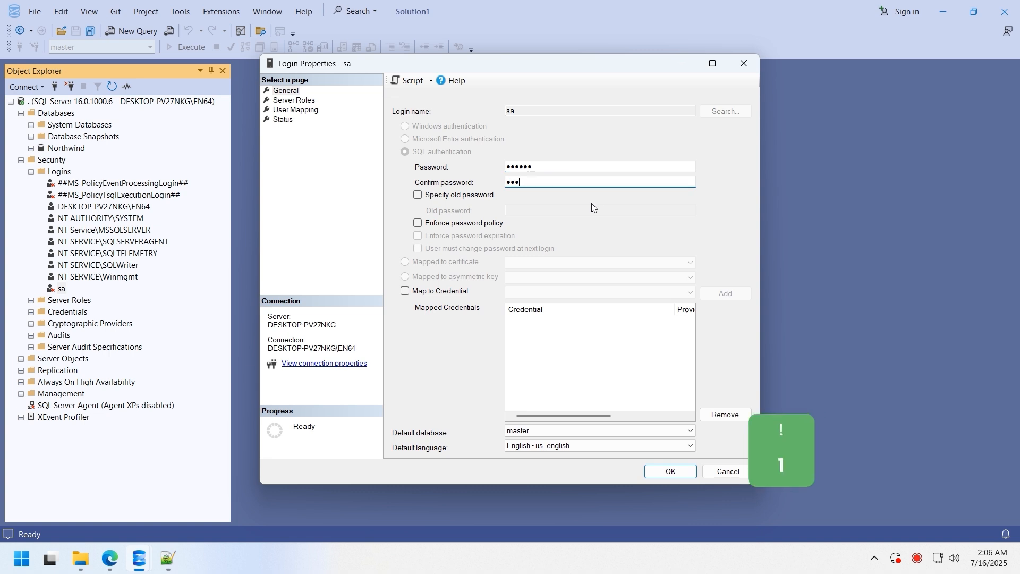
pyautogui.click(479, 223)
pyautogui.click(494, 226)
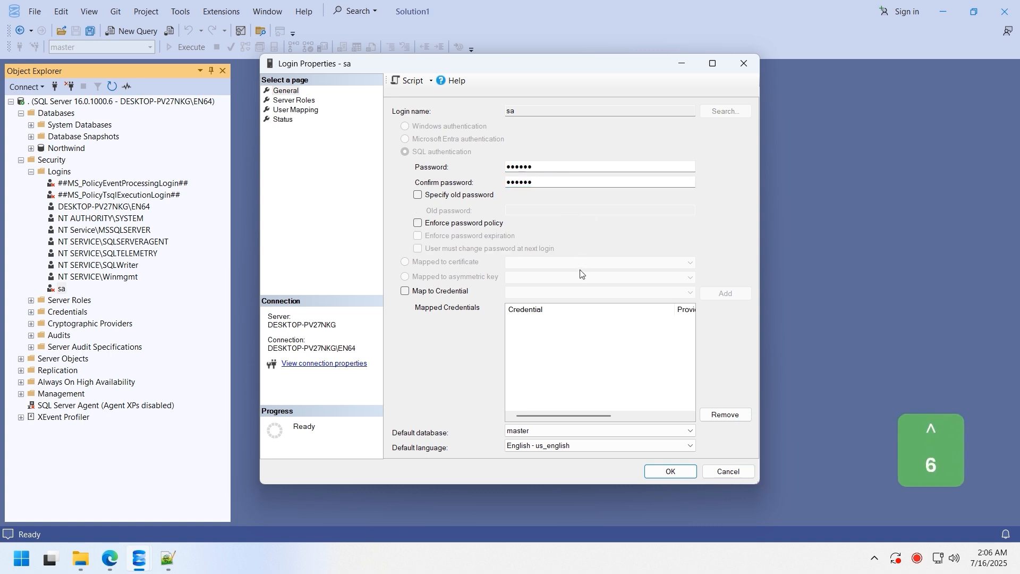
pyautogui.click(282, 120)
pyautogui.click(420, 188)
pyautogui.click(671, 472)
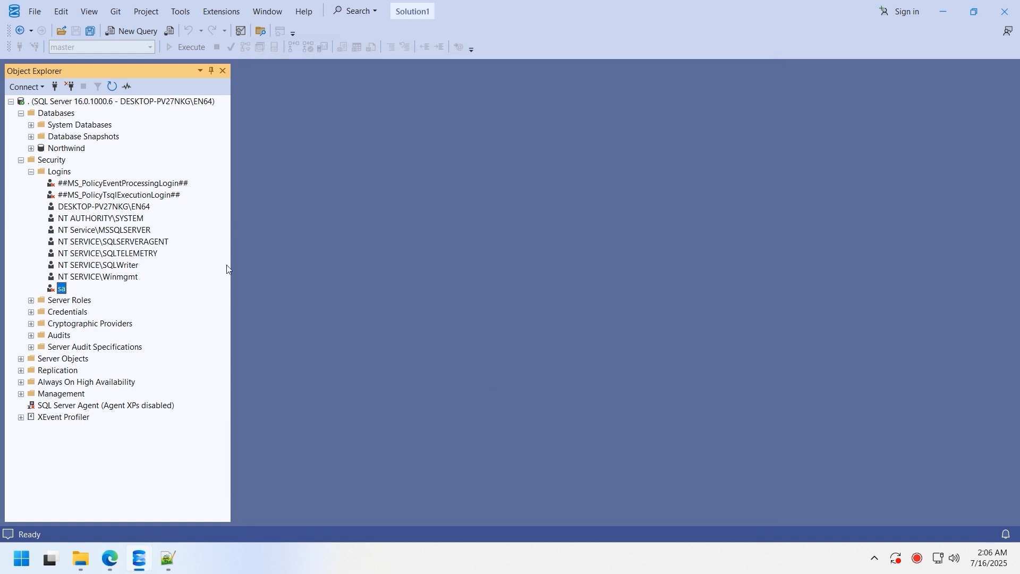
# - Set the server to SQL Server and Windows Authentication mode in Server Properties
pyautogui.rightClick(79, 101)
pyautogui.click(148, 326)
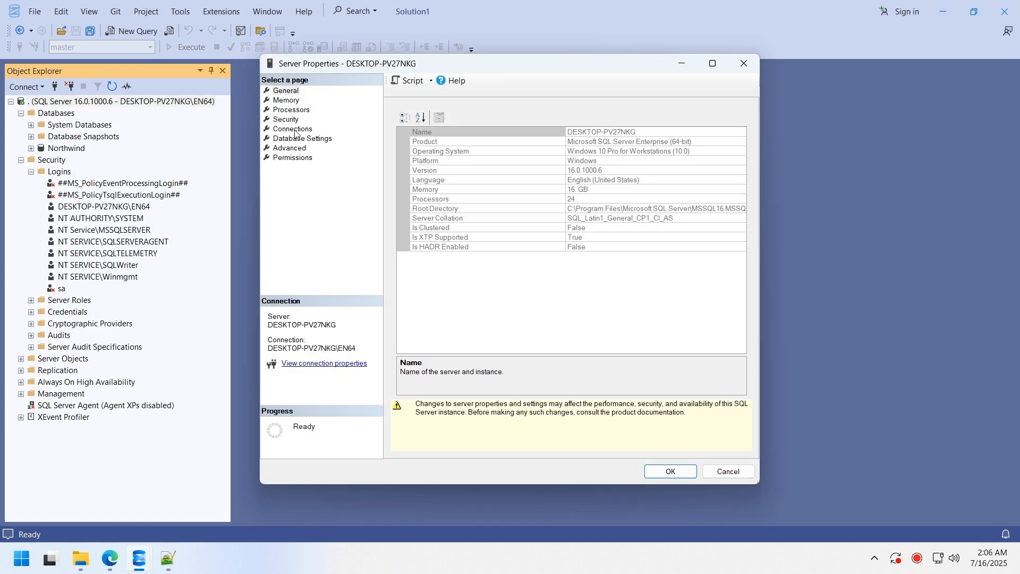
pyautogui.click(287, 119)
pyautogui.click(431, 153)
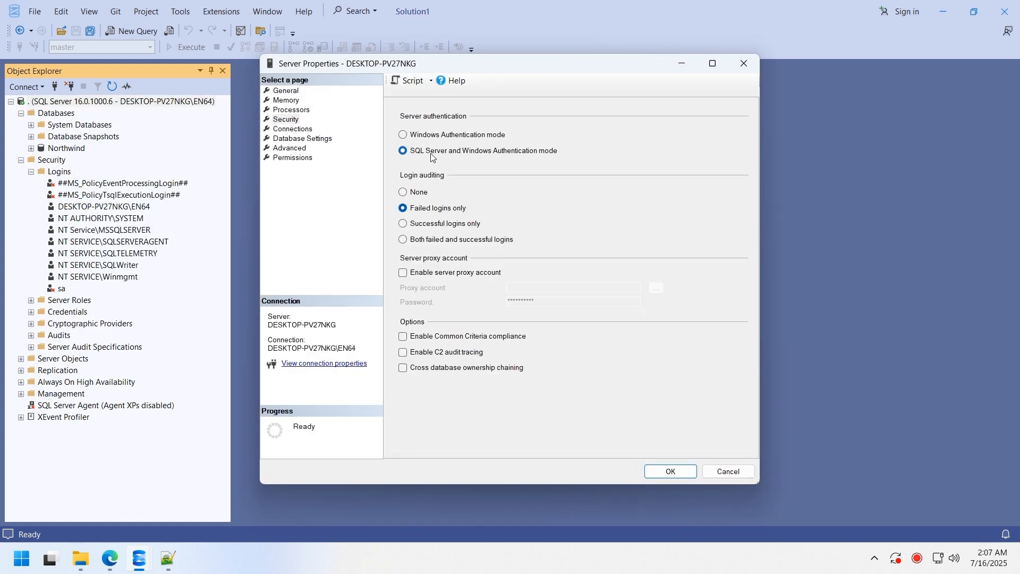
pyautogui.click(668, 471)
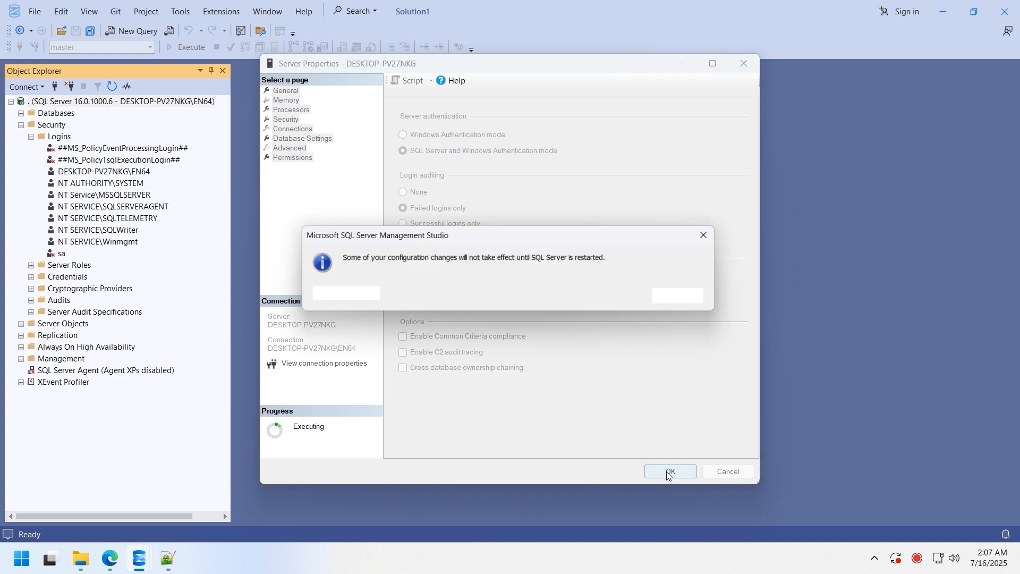
pyautogui.click(682, 299)
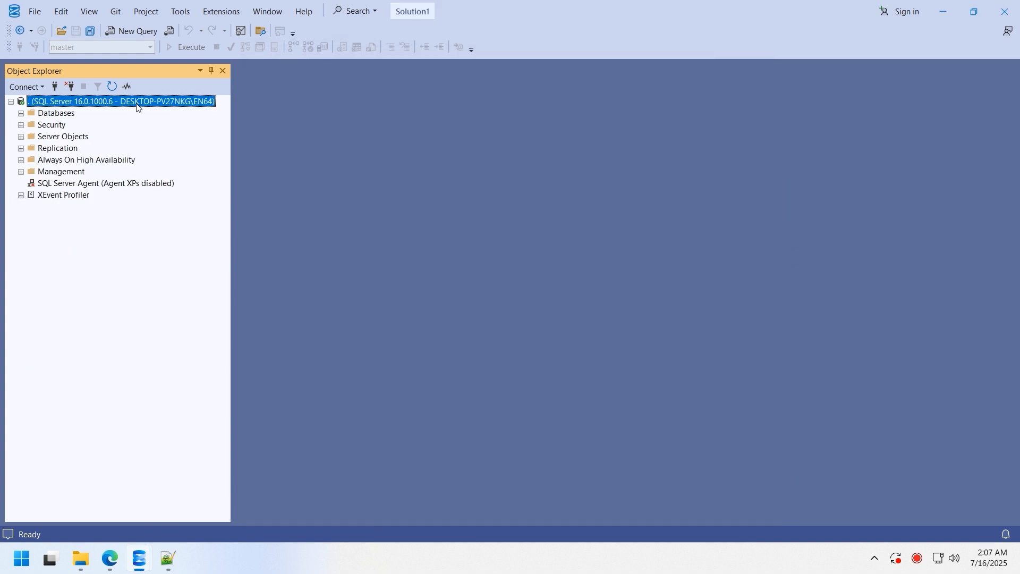
# - Restart the SQL Server service from the server node
pyautogui.rightClick(137, 103)
pyautogui.click(171, 235)
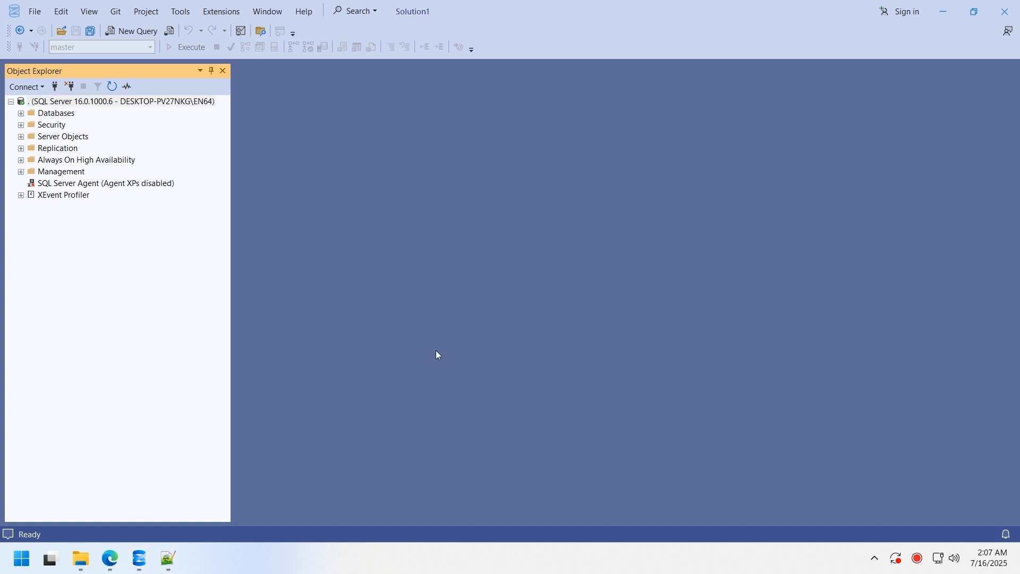
pyautogui.click(317, 72)
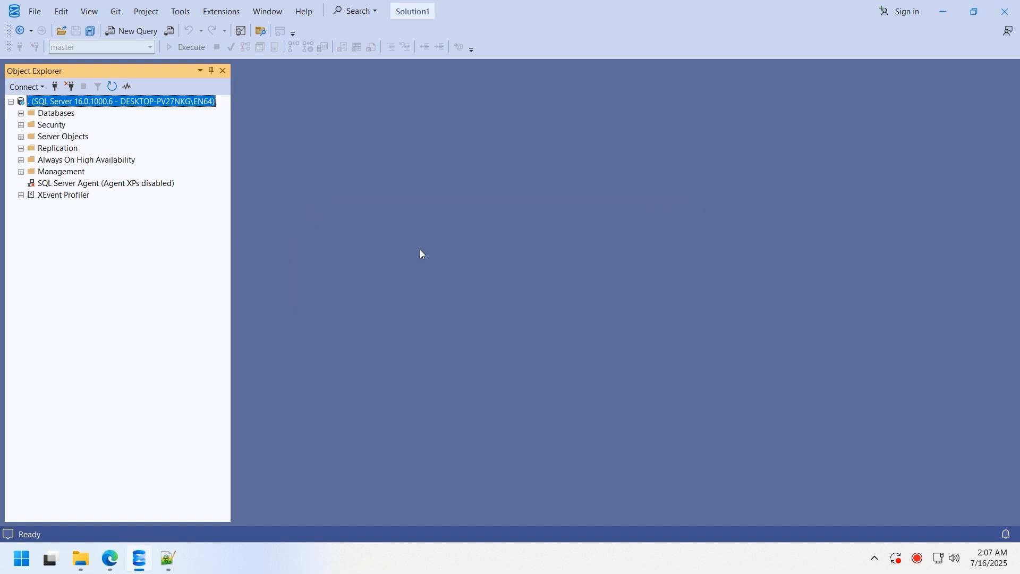
# - Open a Command Prompt through the Run box with cmd
pyautogui.rightClick(22, 558)
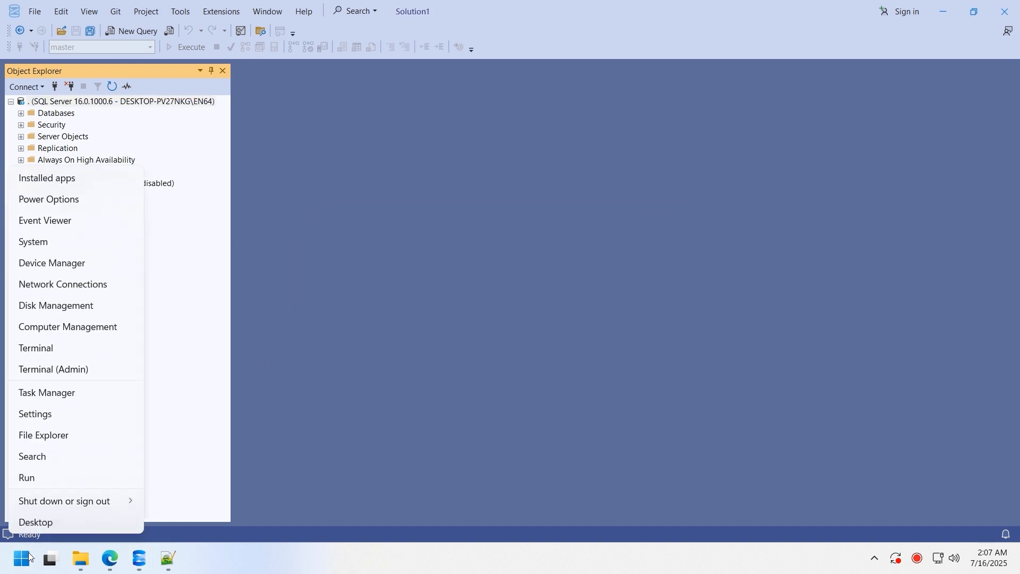
pyautogui.click(61, 481)
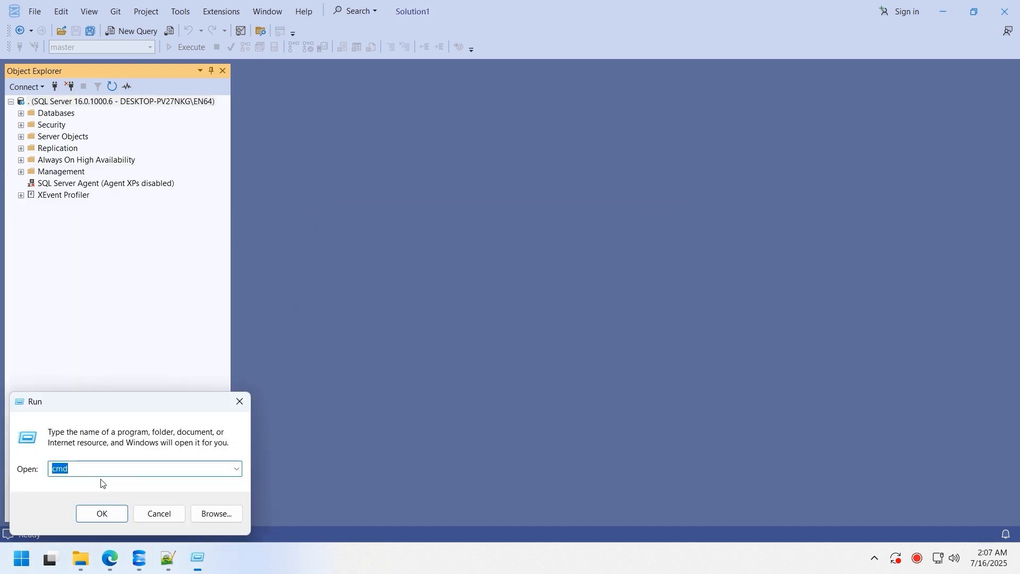
pyautogui.write('cmd')
pyautogui.press('Return')
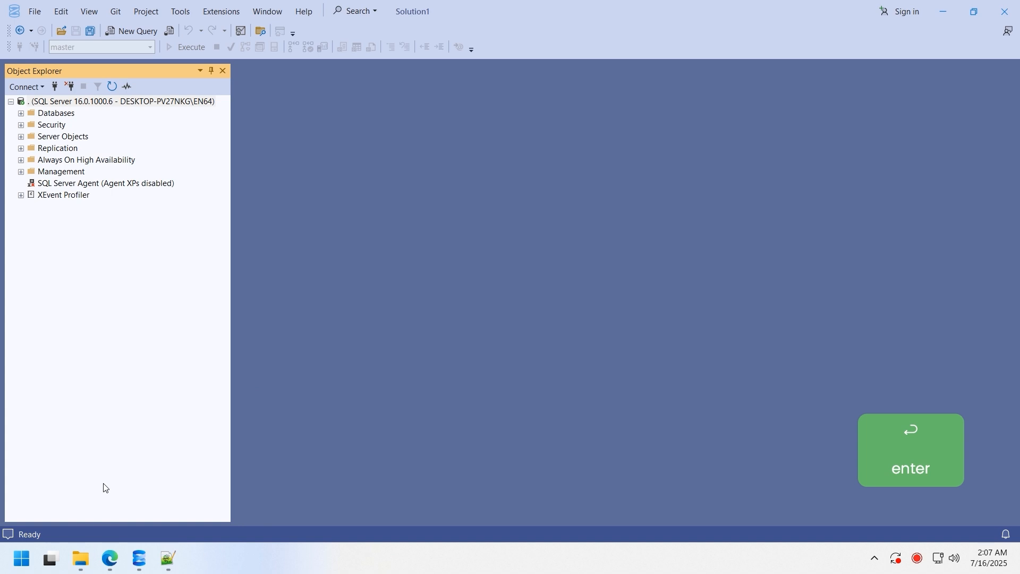
# - Enter sqlcmd -S . -U sa with the sa password, -i and the C:\Database\ path
pyautogui.write('s')
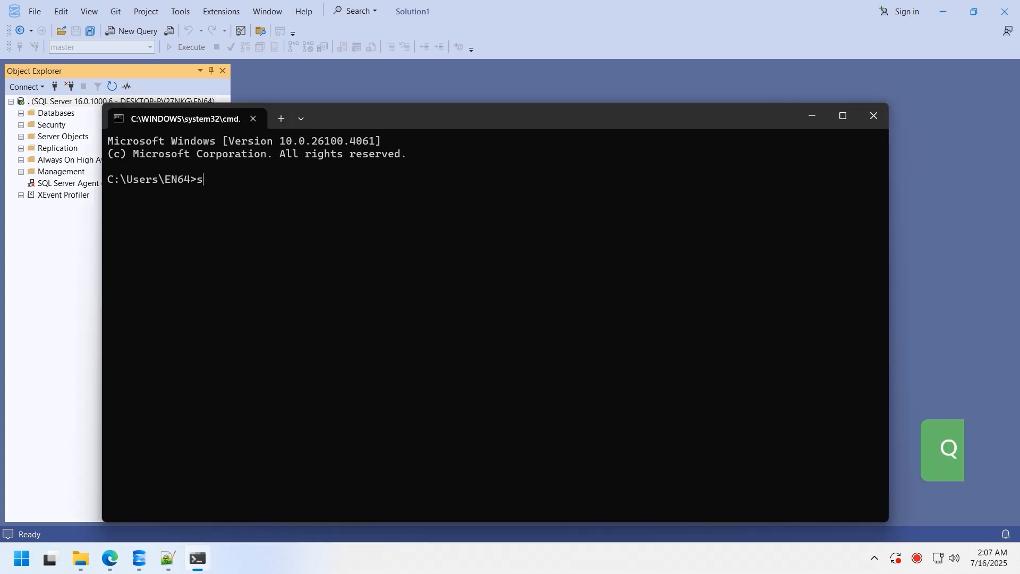
pyautogui.write('qlcmd -S . -U')
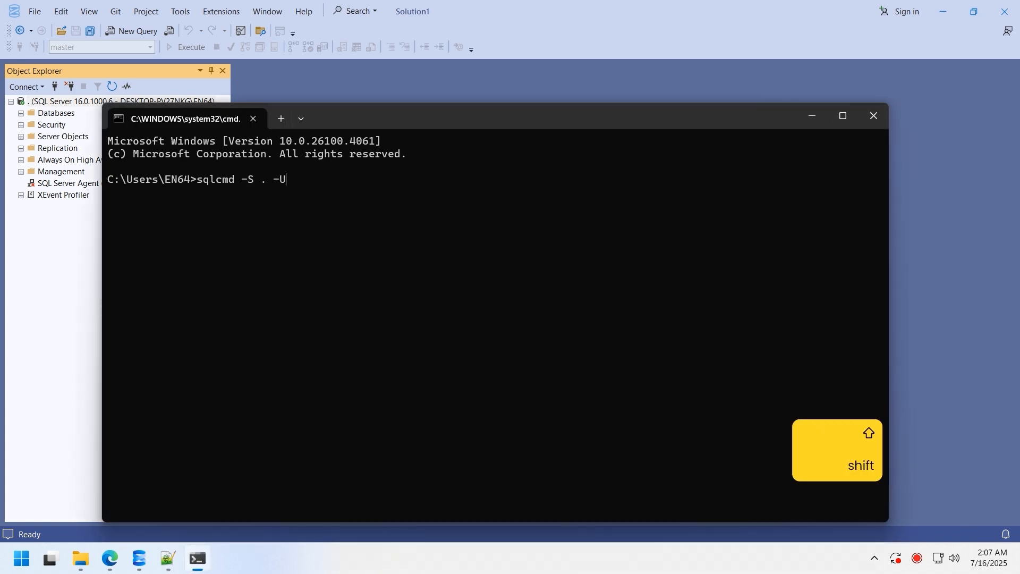
pyautogui.write(' sa -P 123456 -i')
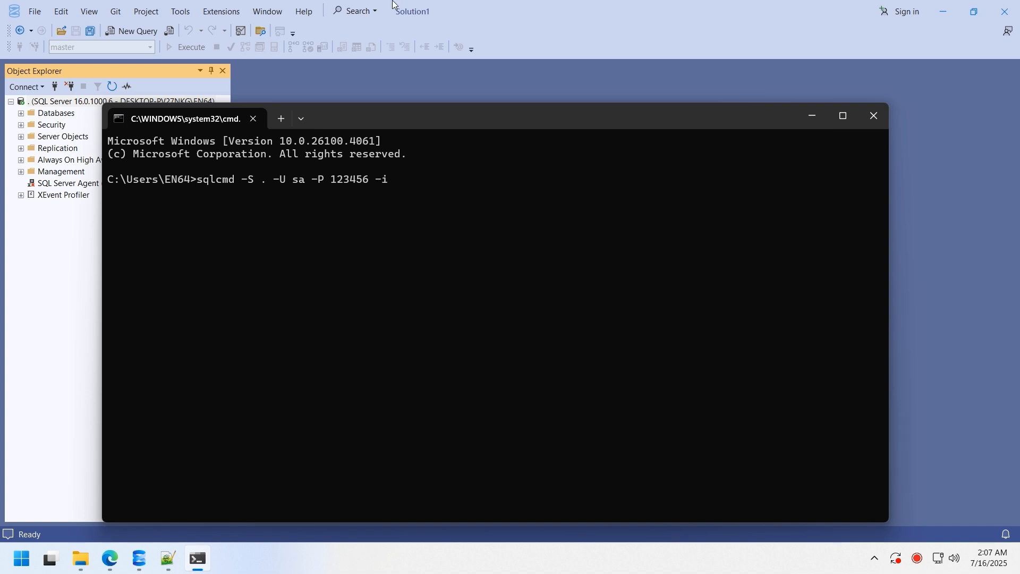
pyautogui.click(80, 558)
pyautogui.click(709, 238)
pyautogui.hotkey('ctrl', 'c')
pyautogui.click(477, 187)
pyautogui.hotkey('ctrl', 'v')
pyautogui.write('\\')
# - Append the sql202411011304.sql file name and run the sqlcmd command
pyautogui.click(923, 340)
pyautogui.click(501, 375)
pyautogui.click(501, 375)
pyautogui.hotkey('ctrl', 'a')
pyautogui.hotkey('ctrl', 'c')
pyautogui.click(535, 193)
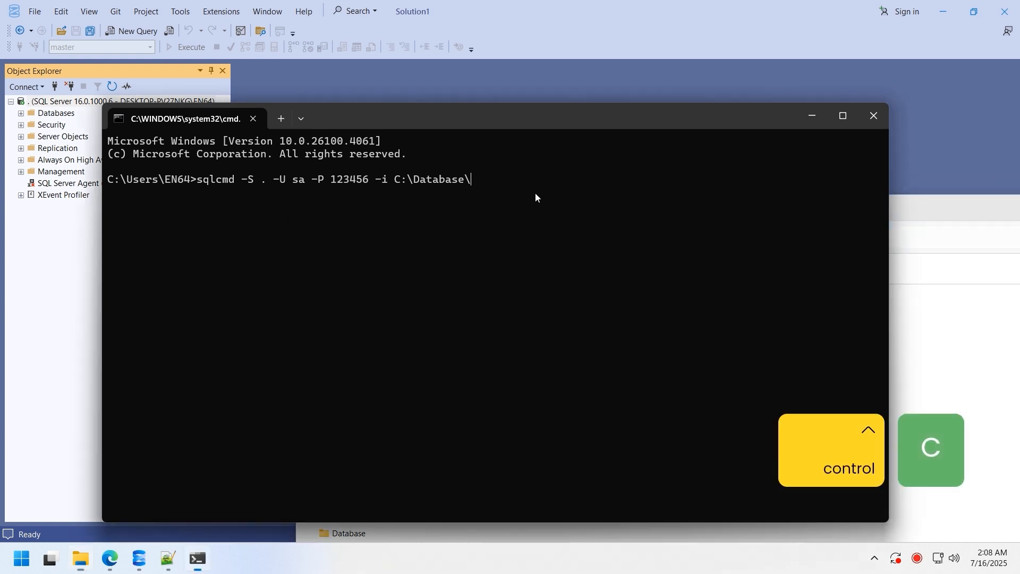
pyautogui.hotkey('ctrl', 'v')
pyautogui.press('Return')
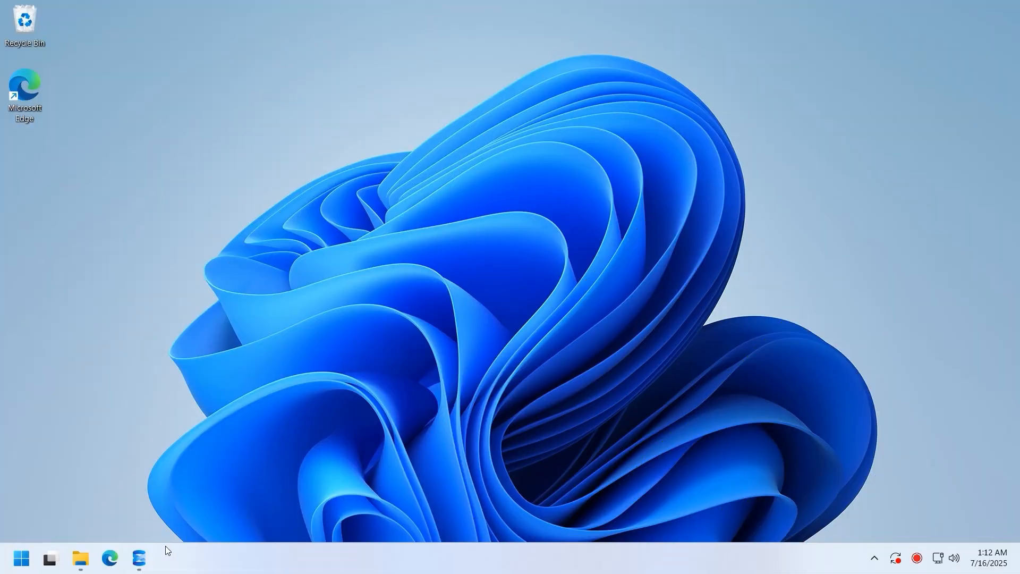
# - Open Back Up for Northwind and remove the default backup destination
pyautogui.click(140, 560)
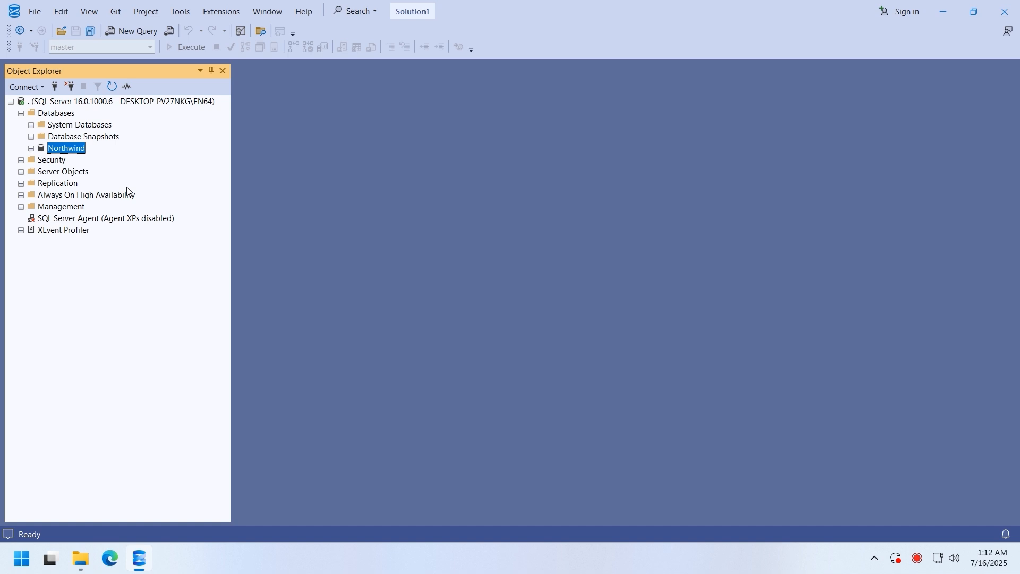
pyautogui.rightClick(81, 153)
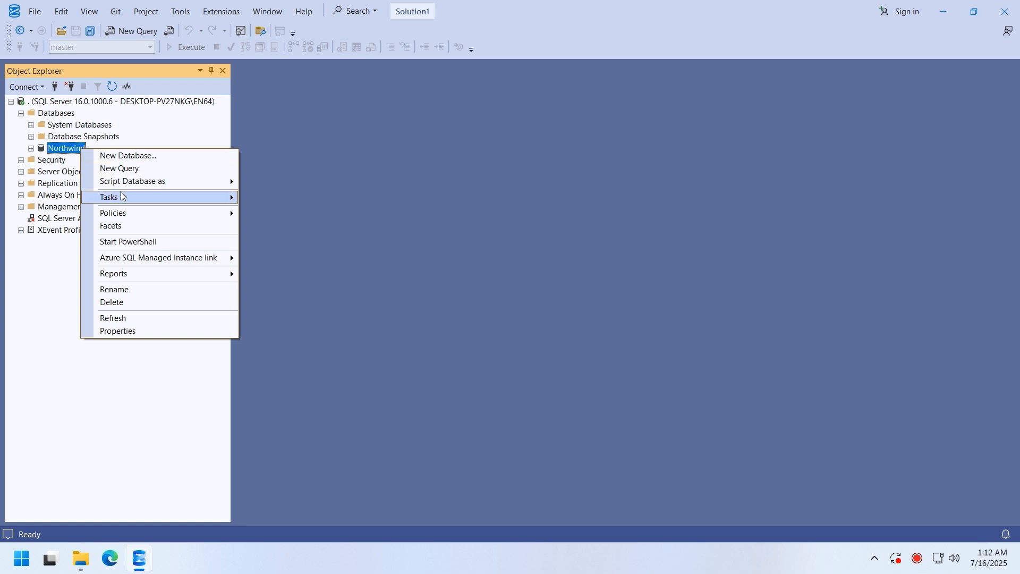
pyautogui.moveTo(121, 197)
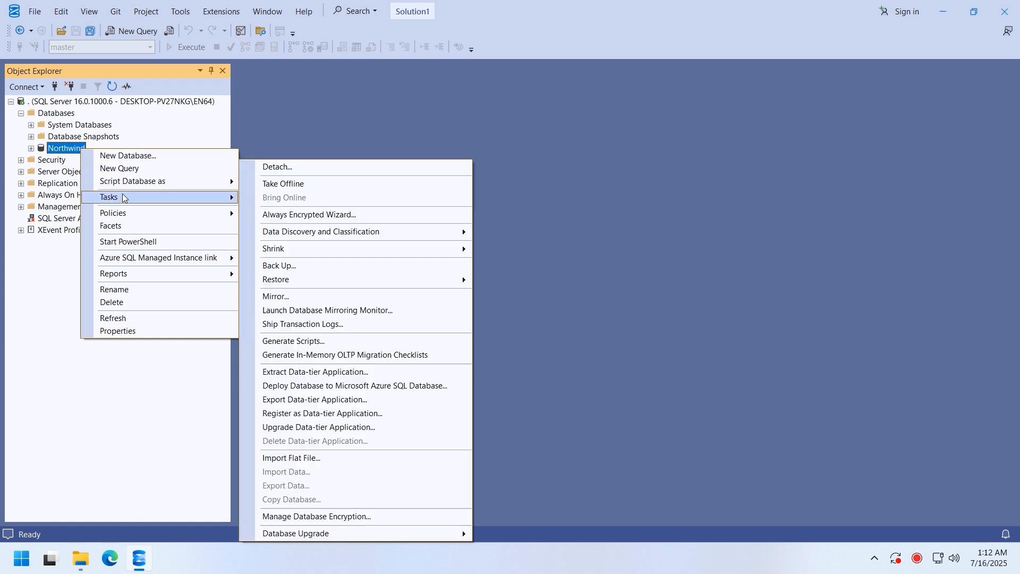
pyautogui.click(331, 269)
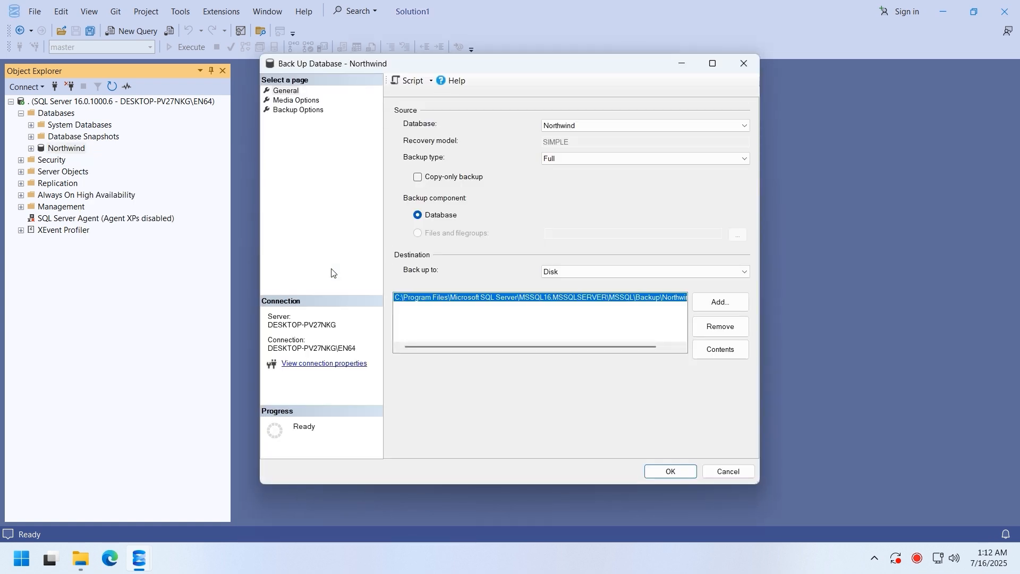
pyautogui.click(701, 330)
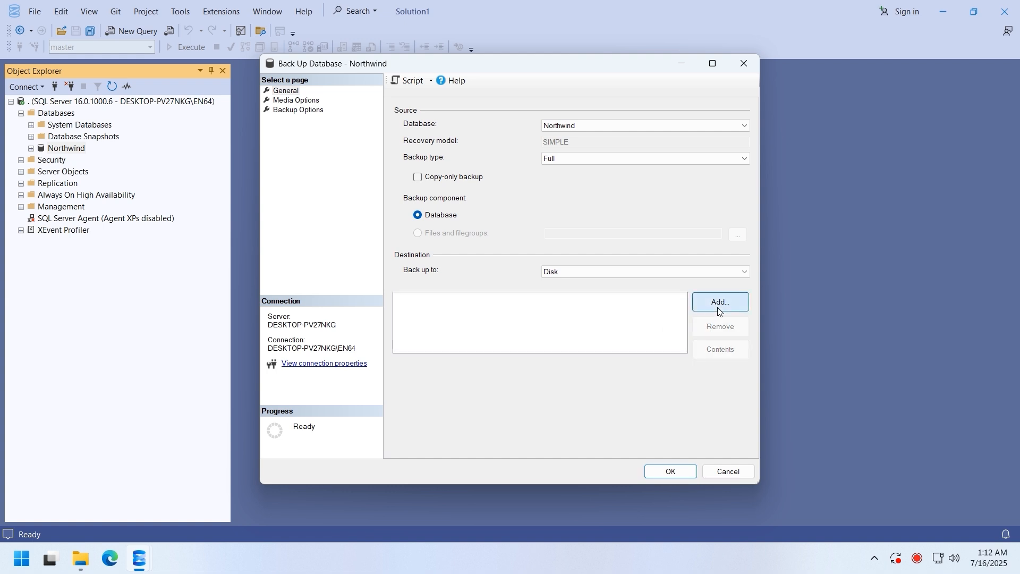
# - Add C:\Database\Northwind-202507160113.bak as the backup destination file
pyautogui.click(719, 310)
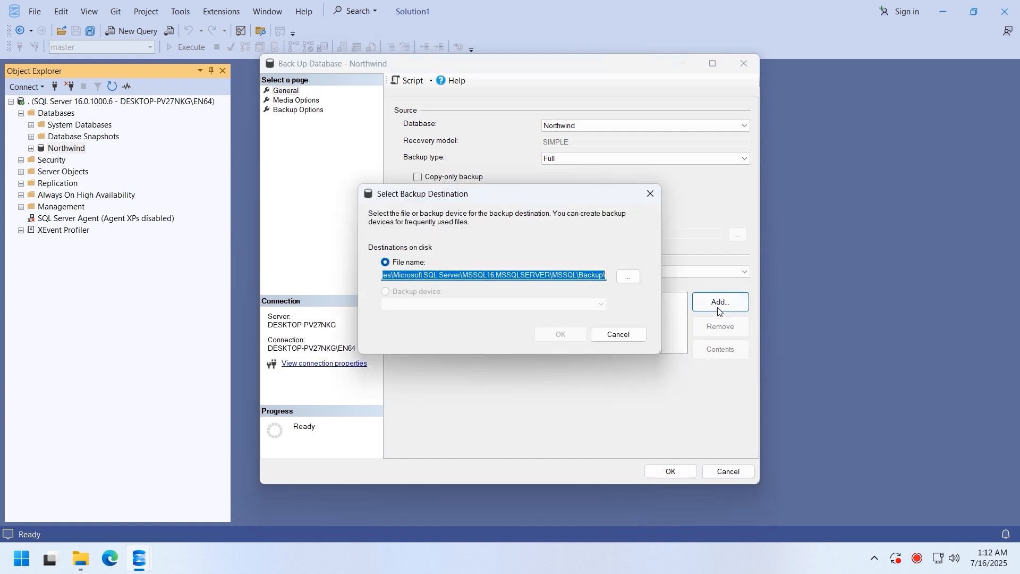
pyautogui.click(629, 277)
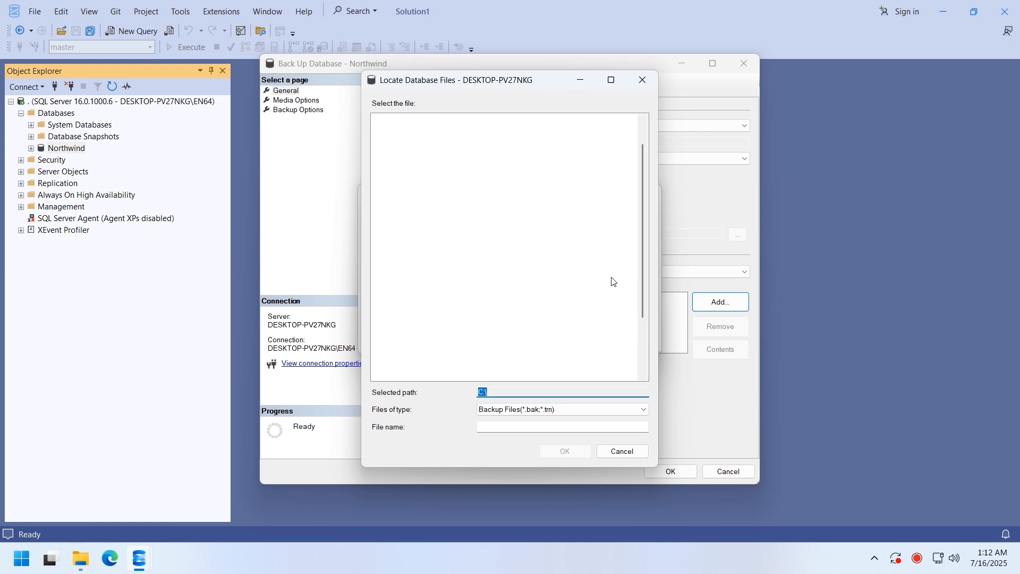
pyautogui.scroll(1, 460, 207)
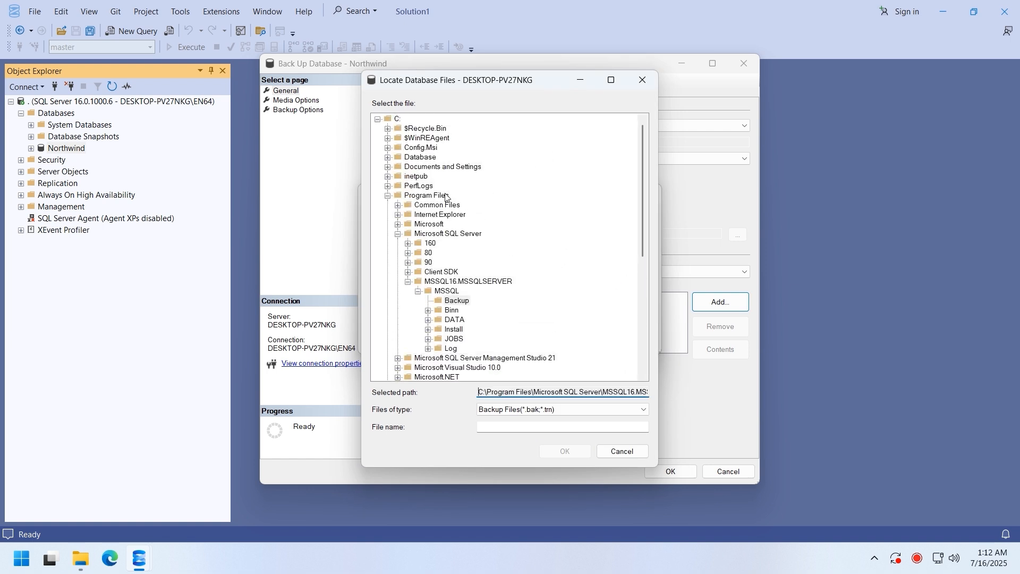
pyautogui.click(419, 158)
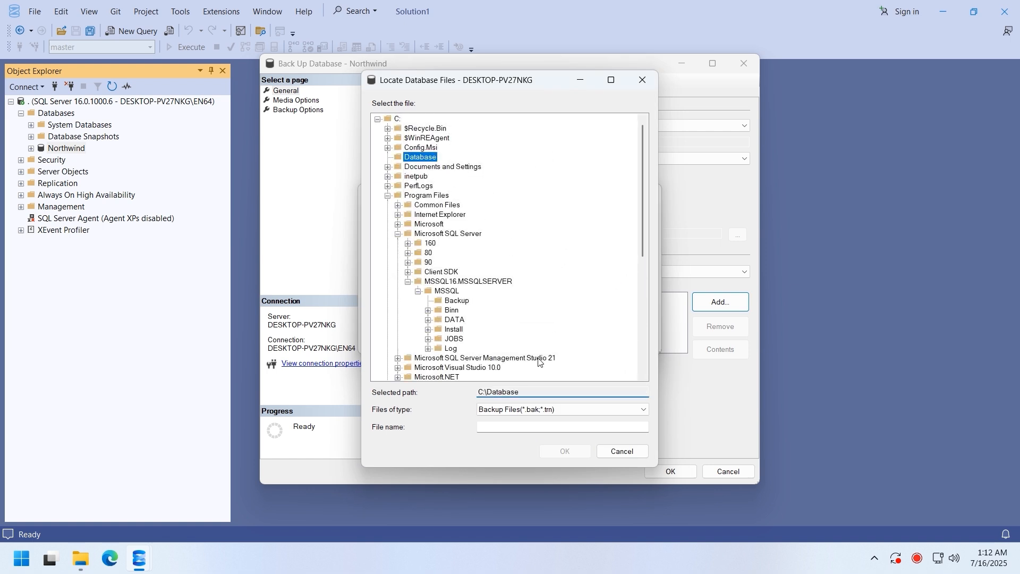
pyautogui.click(495, 428)
pyautogui.write('North')
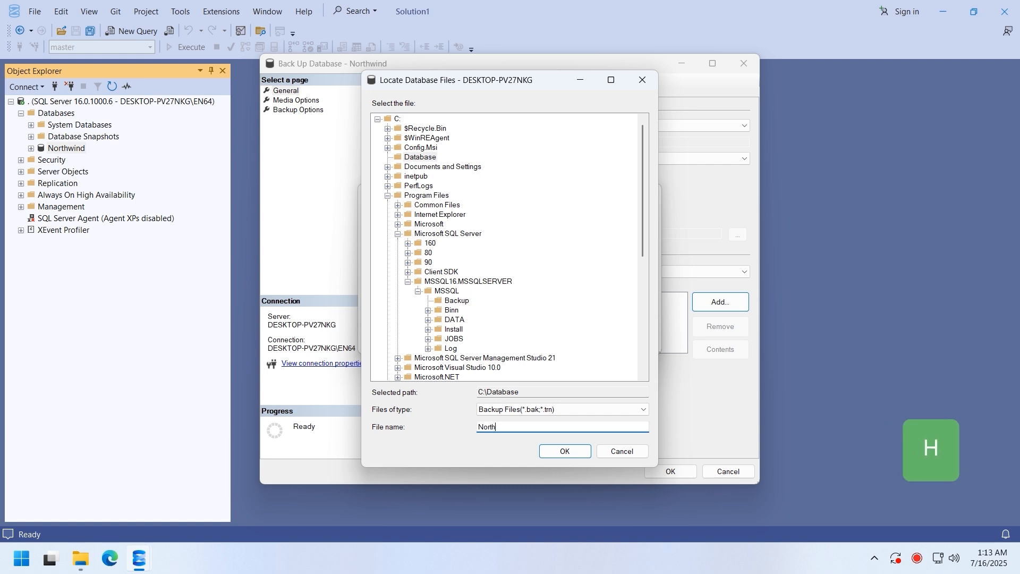
pyautogui.write('wind-20250716')
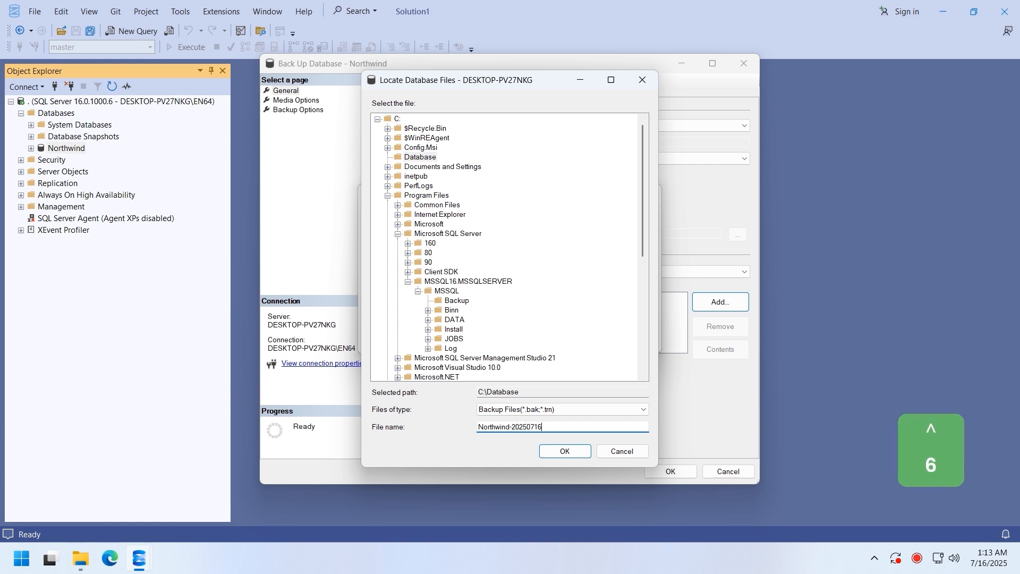
pyautogui.write('0113.bak')
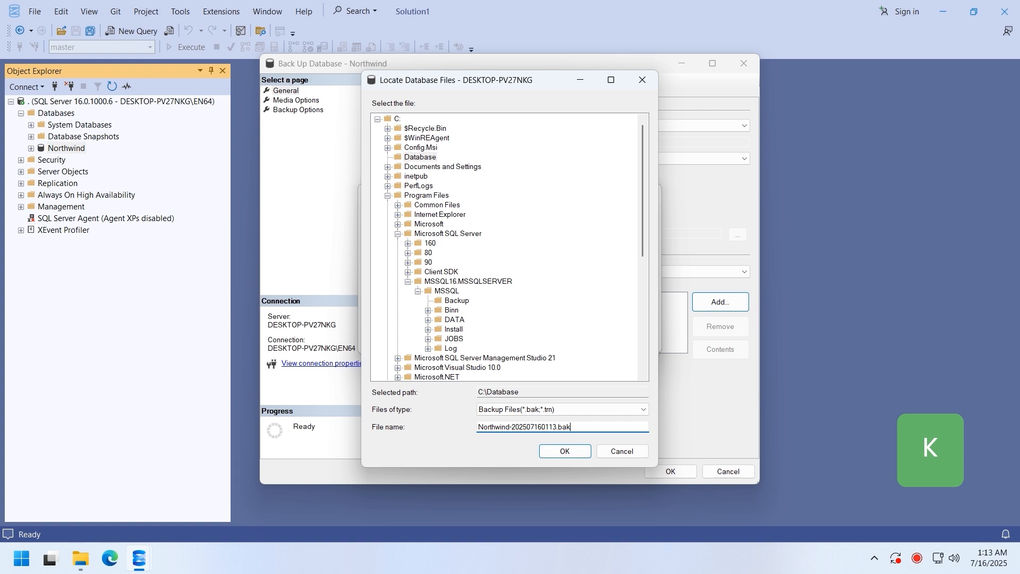
pyautogui.click(563, 450)
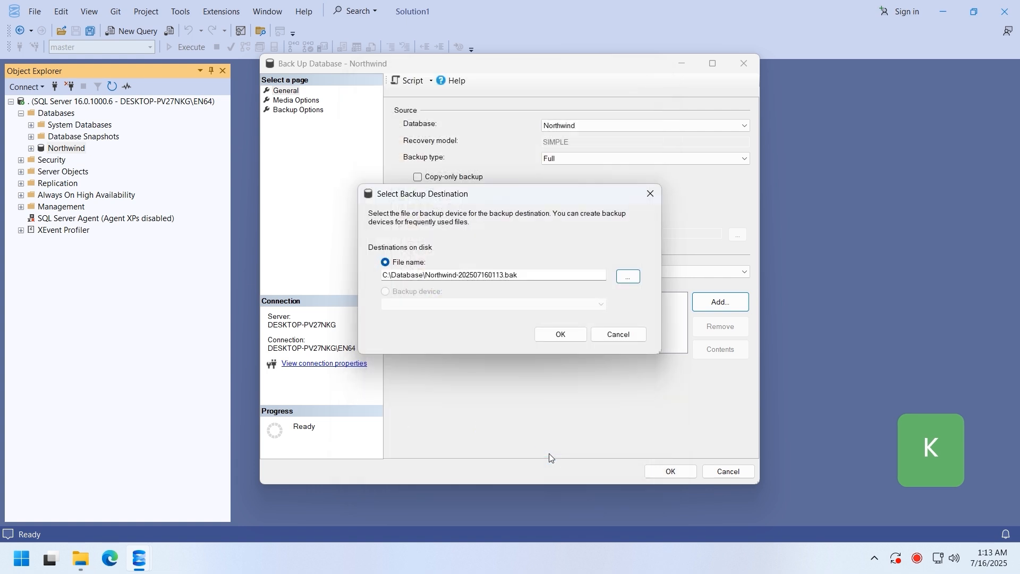
# - Confirm the Northwind-202507160113.bak destination, review the media and backup options, and run the full backup
pyautogui.click(562, 335)
pyautogui.click(514, 298)
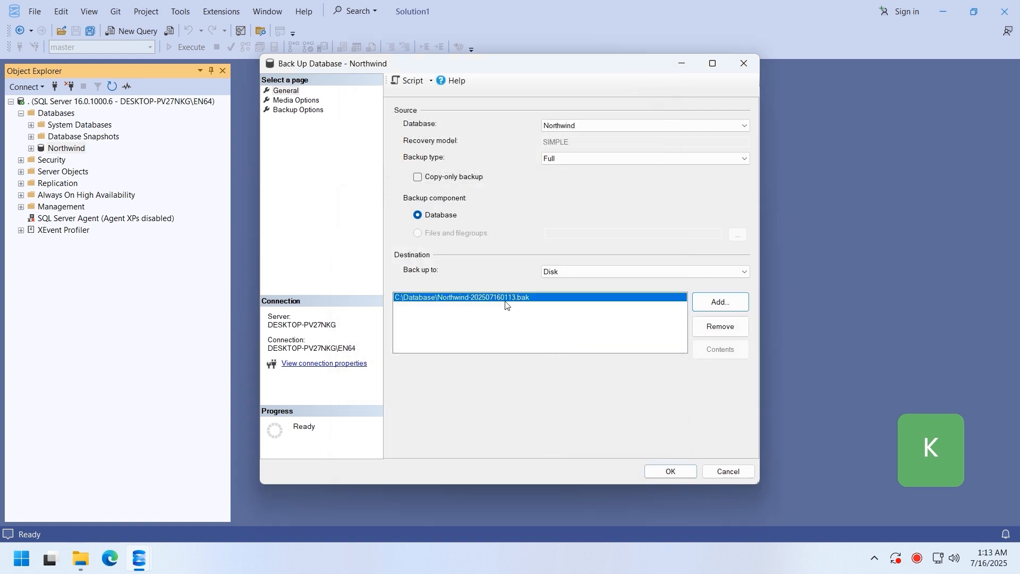
pyautogui.click(291, 100)
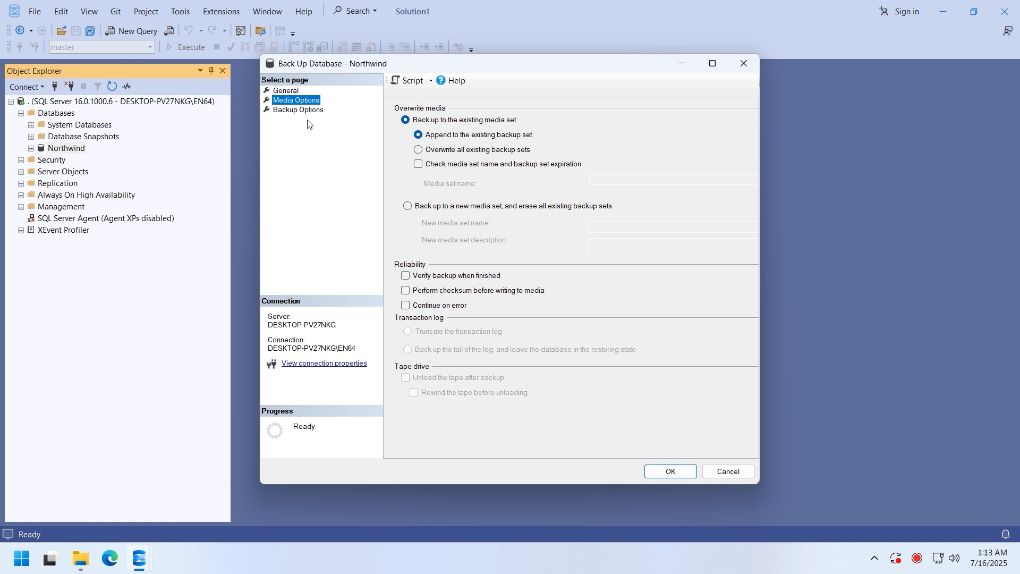
pyautogui.click(297, 111)
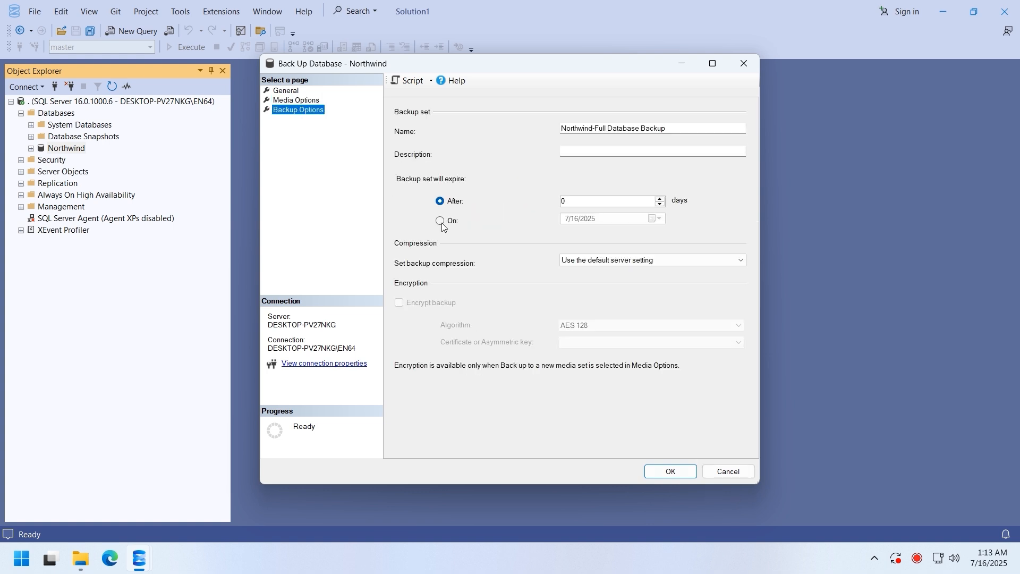
pyautogui.click(296, 91)
pyautogui.click(667, 472)
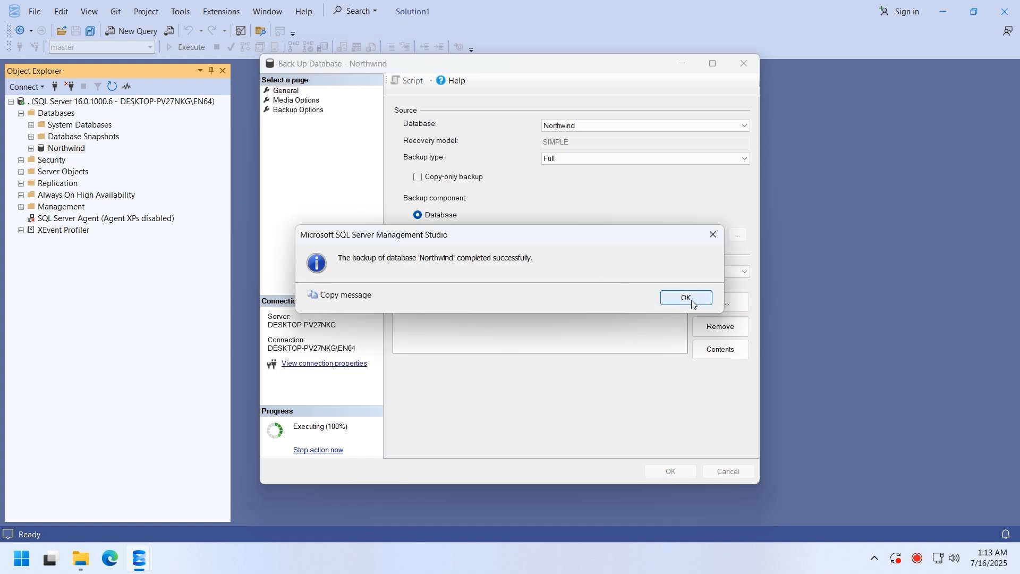
pyautogui.click(688, 300)
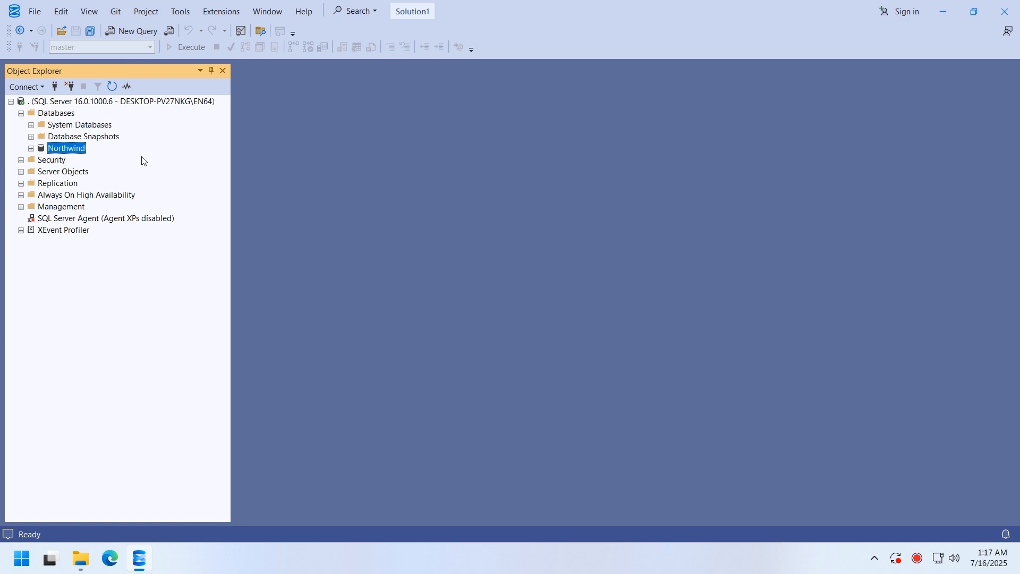
# - Start the Generate Scripts wizard for Northwind, scripting the entire database
pyautogui.rightClick(81, 151)
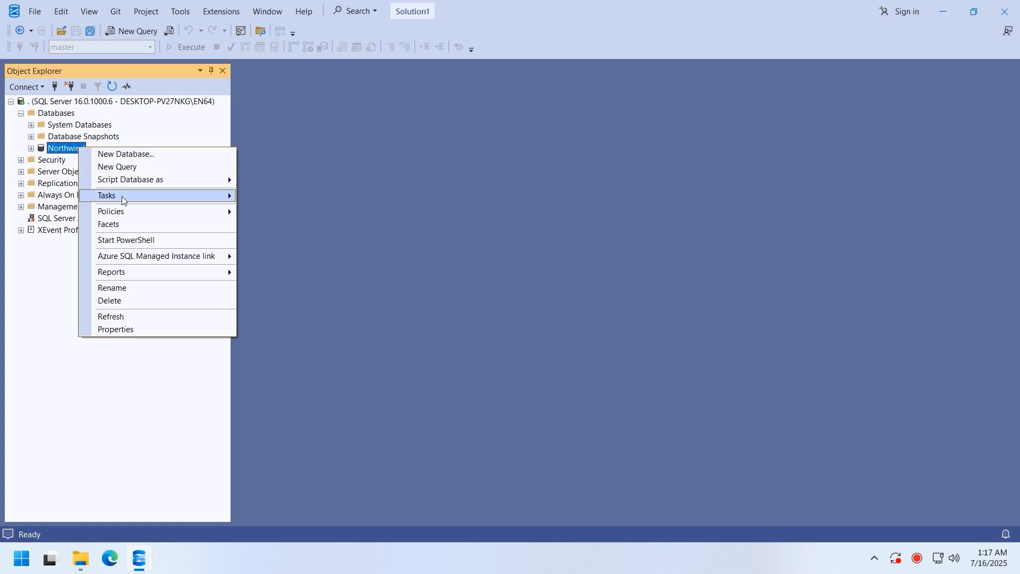
pyautogui.moveTo(125, 200)
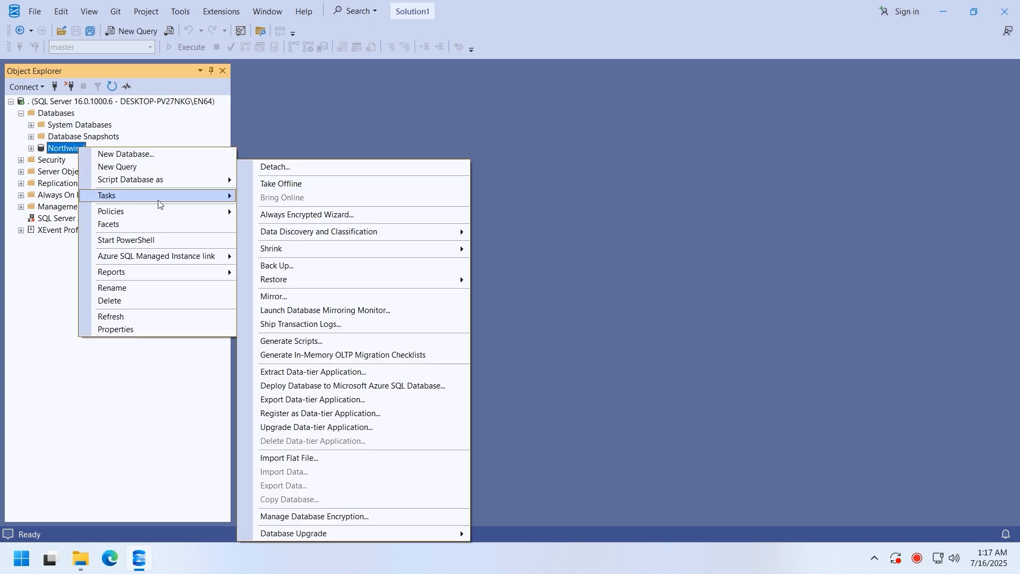
pyautogui.click(305, 344)
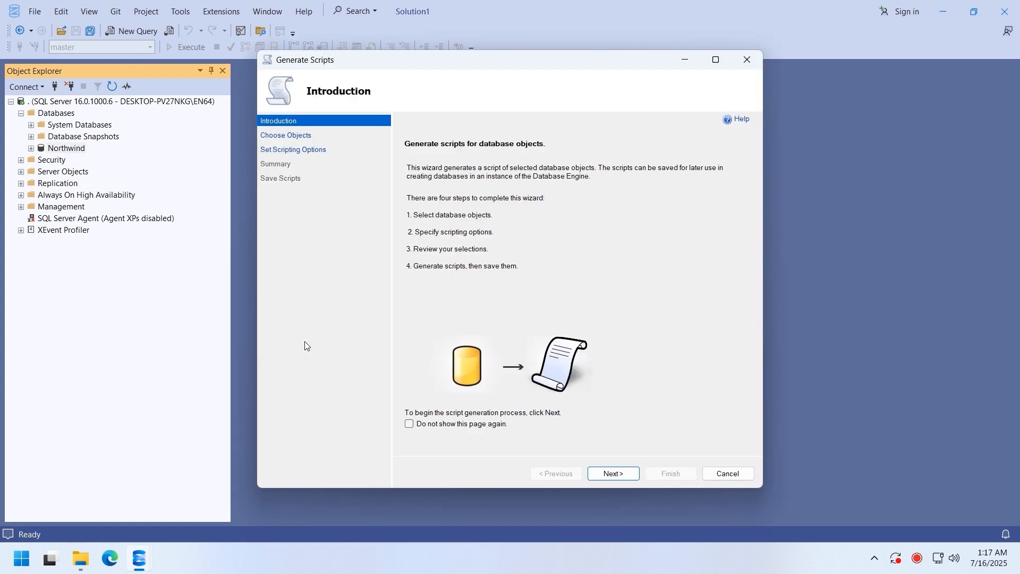
pyautogui.click(613, 474)
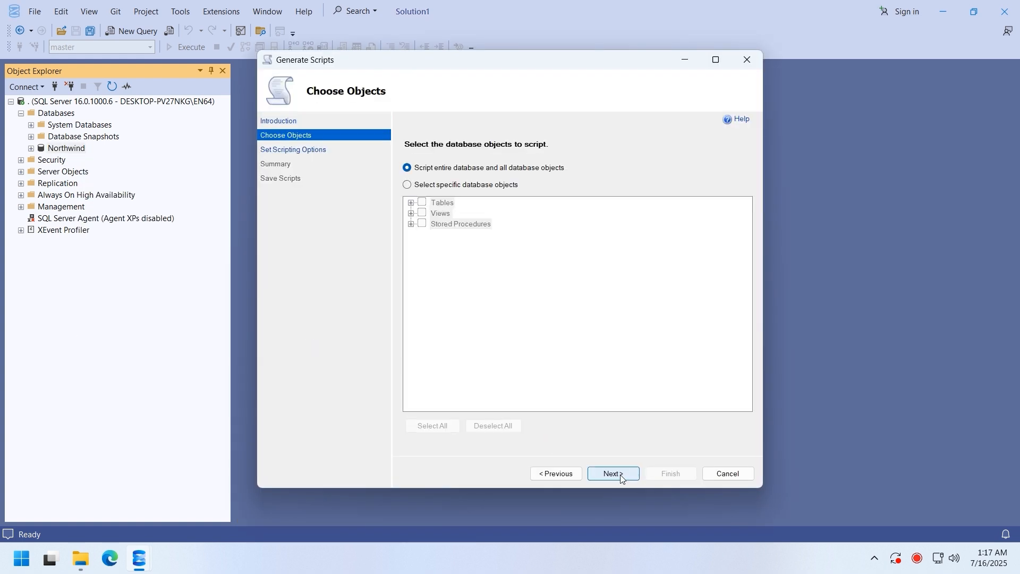
pyautogui.click(621, 476)
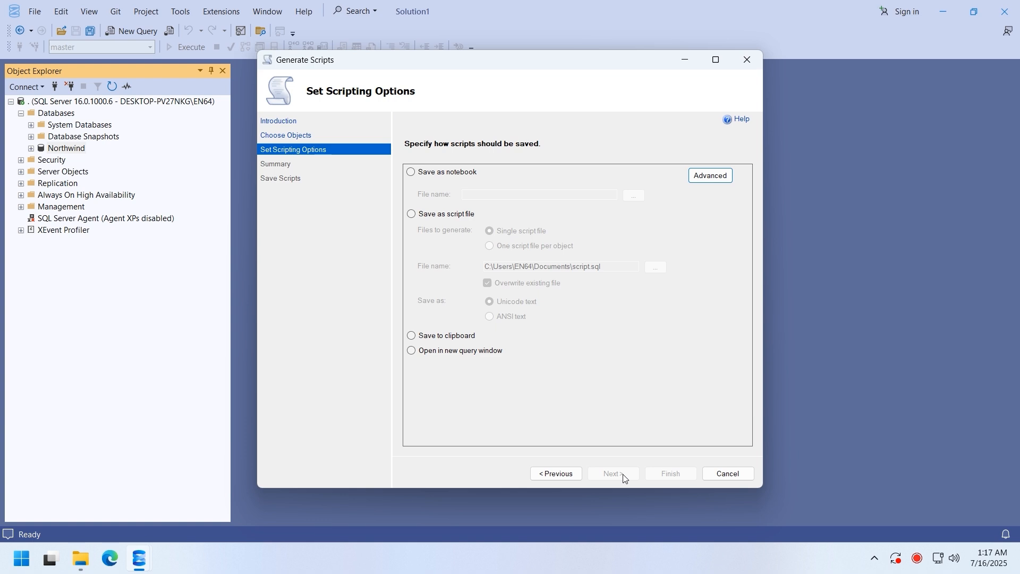
# - Save the script as the single file C:\Database\Northwind-202507160117.sql and bring up Advanced options
pyautogui.click(450, 215)
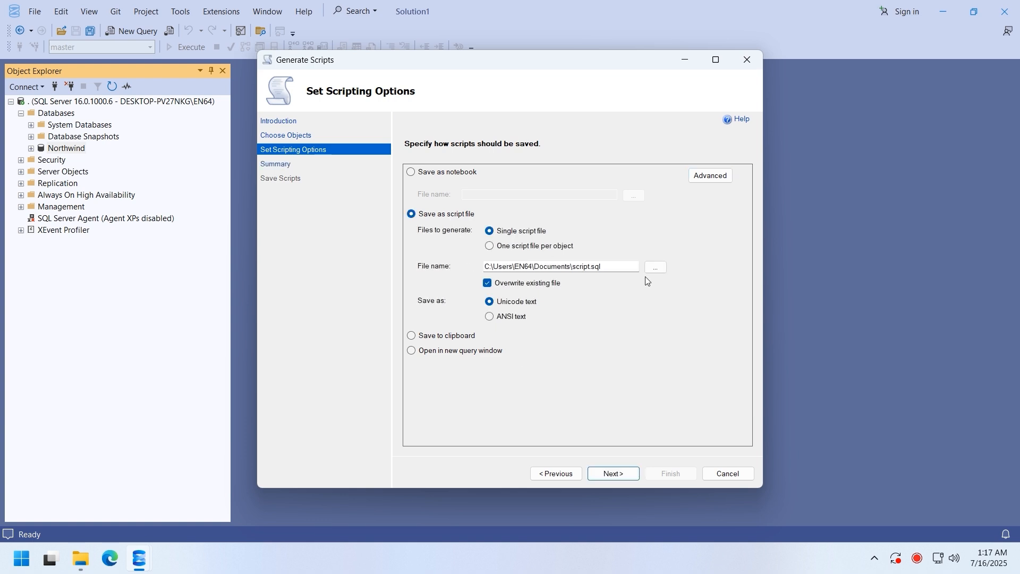
pyautogui.click(655, 268)
pyautogui.scroll(-5, 323, 188)
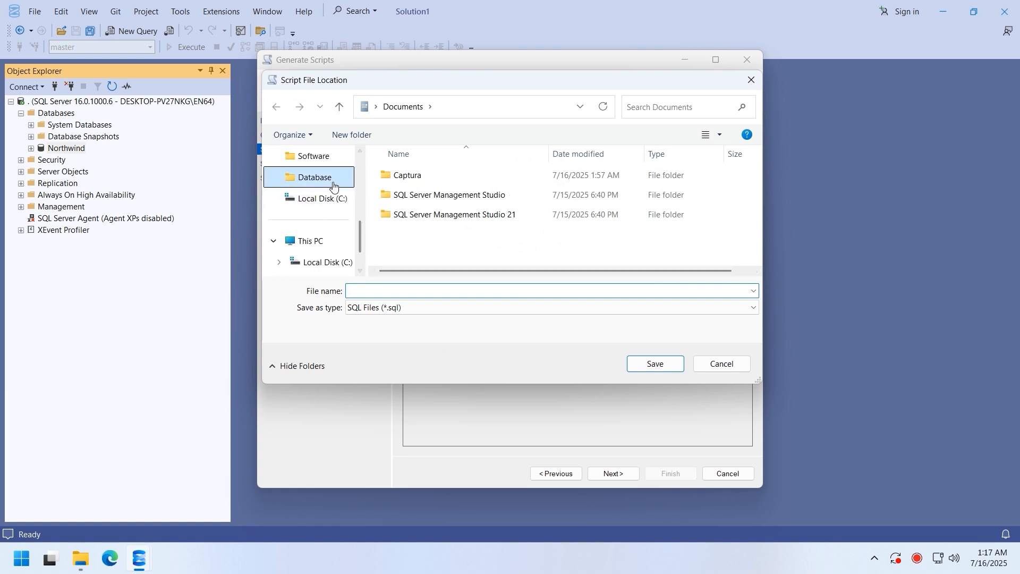
pyautogui.click(322, 179)
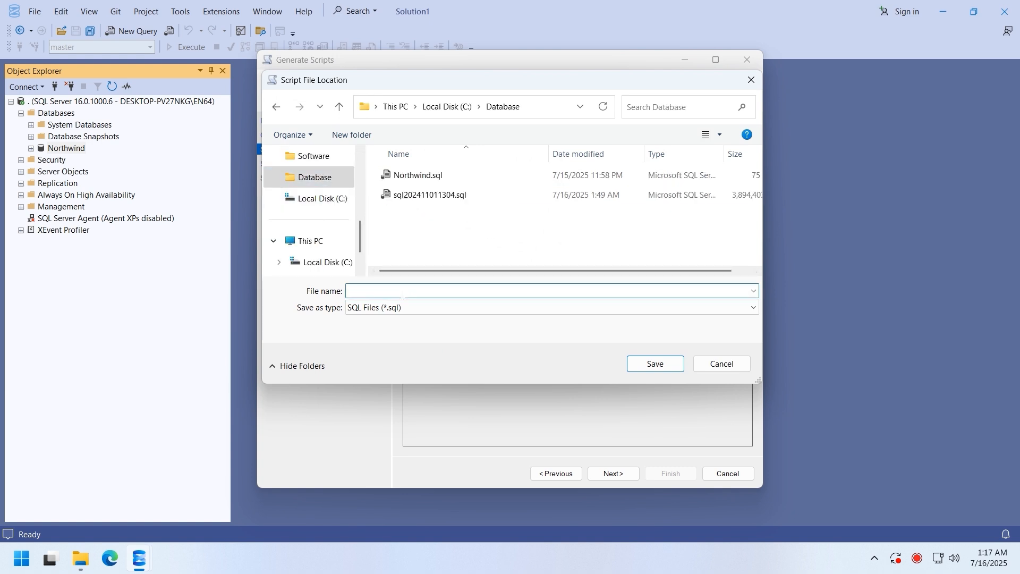
pyautogui.write('Northwind-202507160117.sql')
pyautogui.click(655, 364)
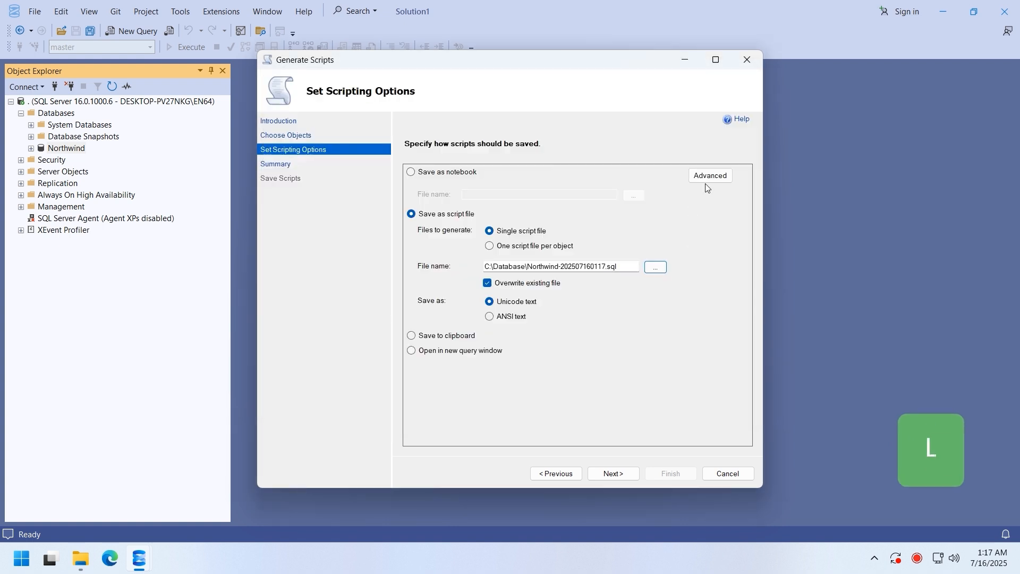
pyautogui.click(709, 177)
pyautogui.moveTo(657, 211); pyautogui.dragTo(659, 241)
# - Set Script for Server Version to SQL Server 2014
pyautogui.click(613, 265)
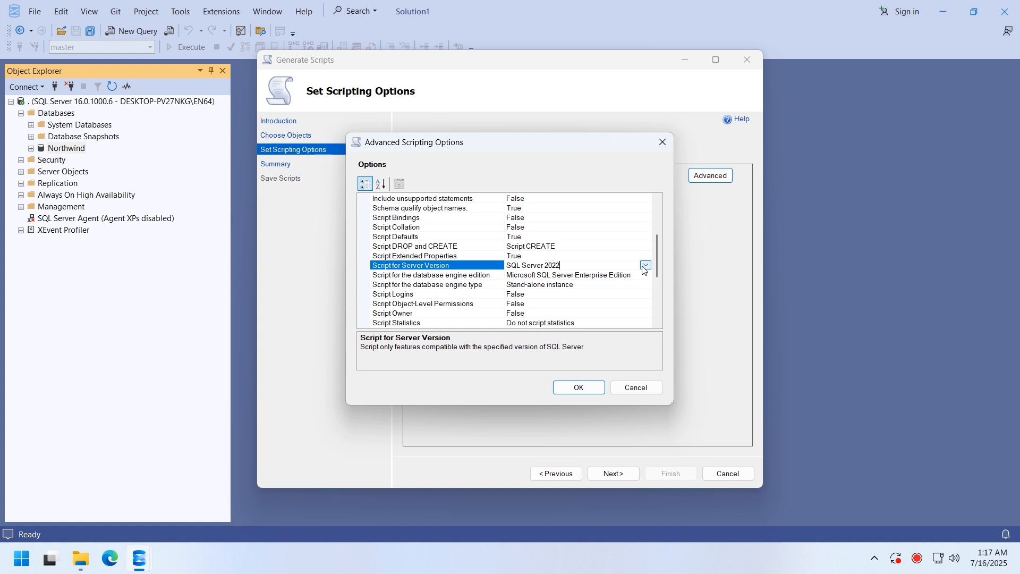
pyautogui.click(645, 266)
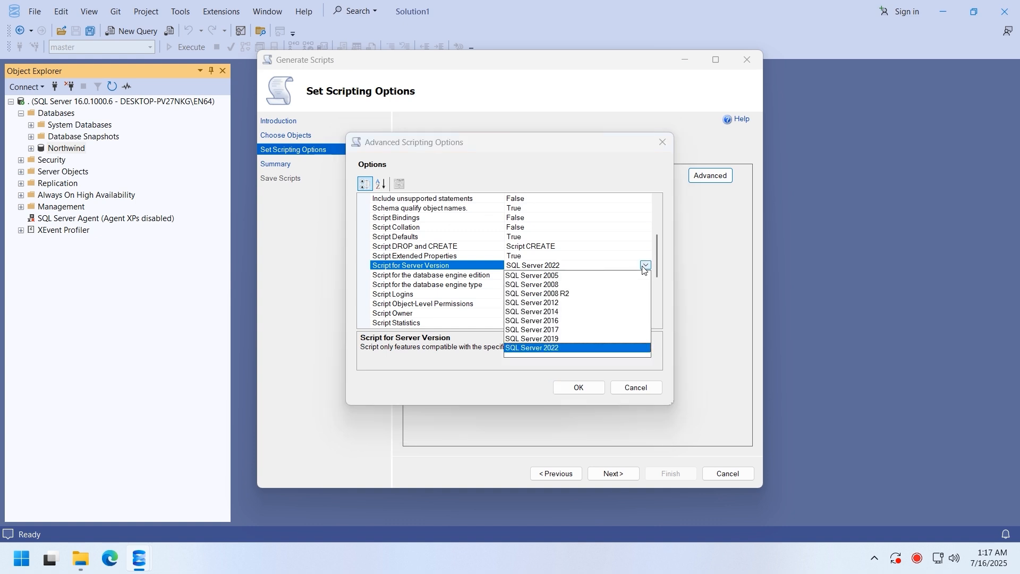
pyautogui.click(558, 312)
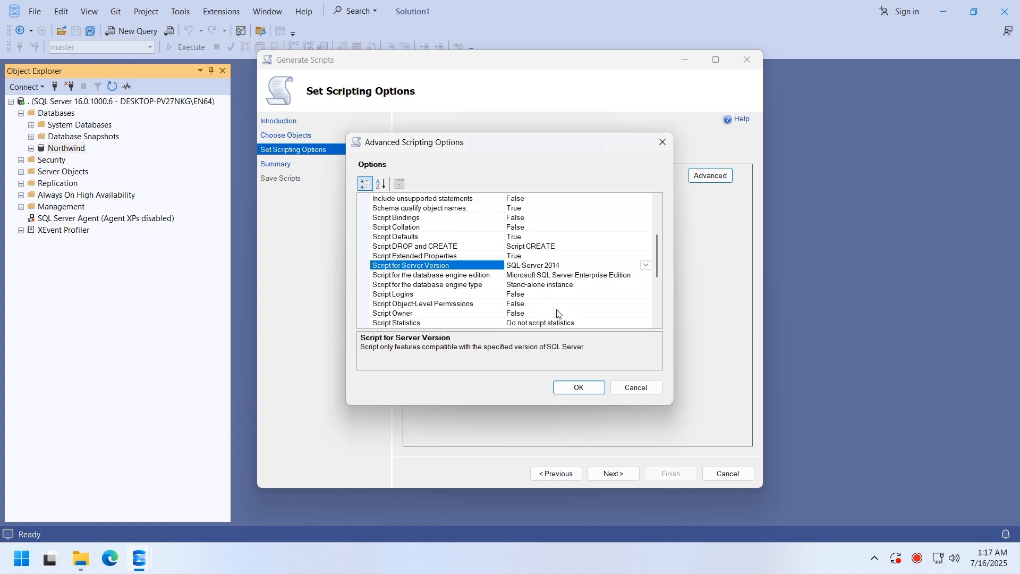
pyautogui.moveTo(659, 251); pyautogui.dragTo(662, 271)
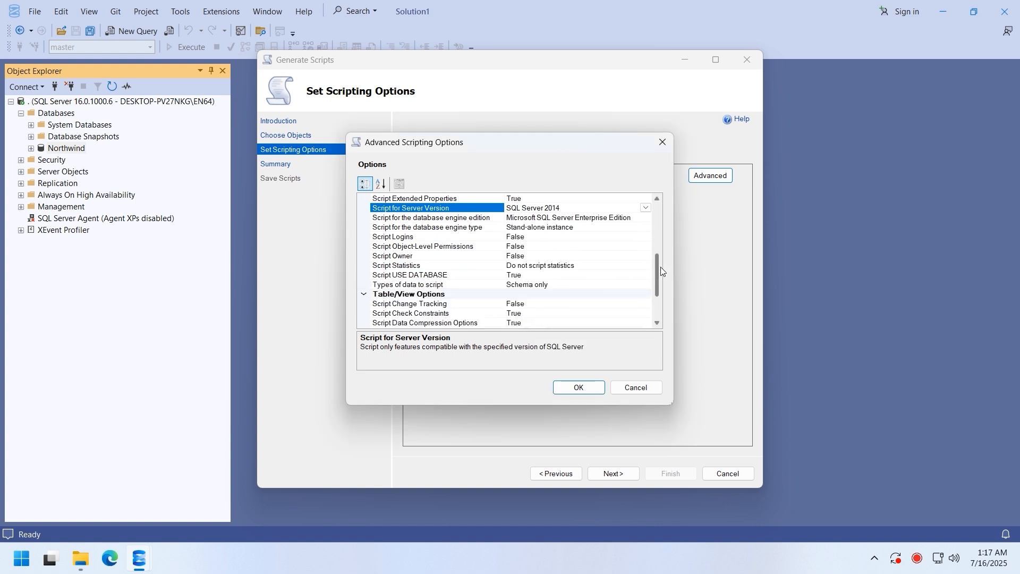
# - Set Types of data to script to Schema and data and apply the advanced options
pyautogui.click(599, 294)
pyautogui.click(599, 286)
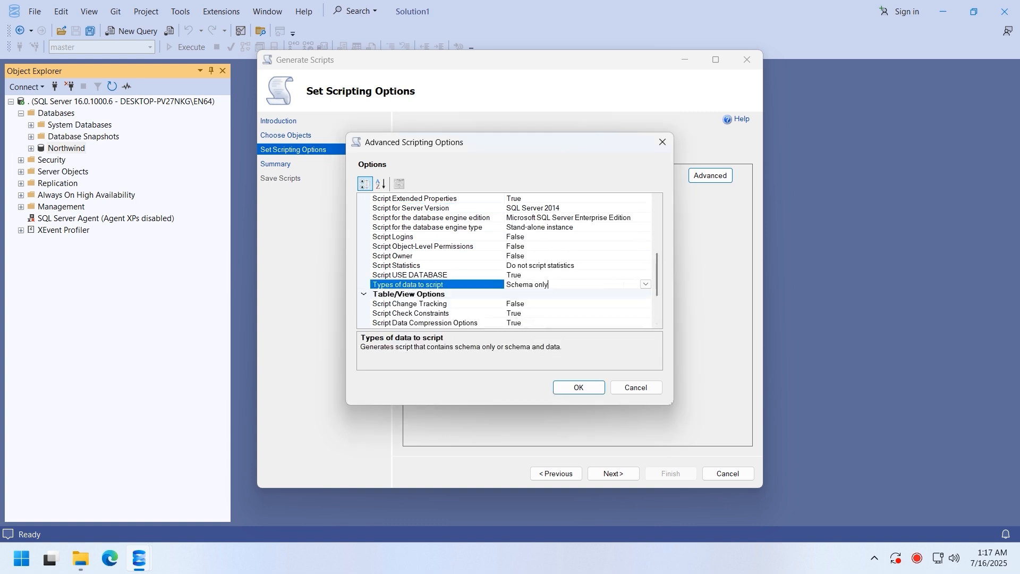
pyautogui.click(645, 284)
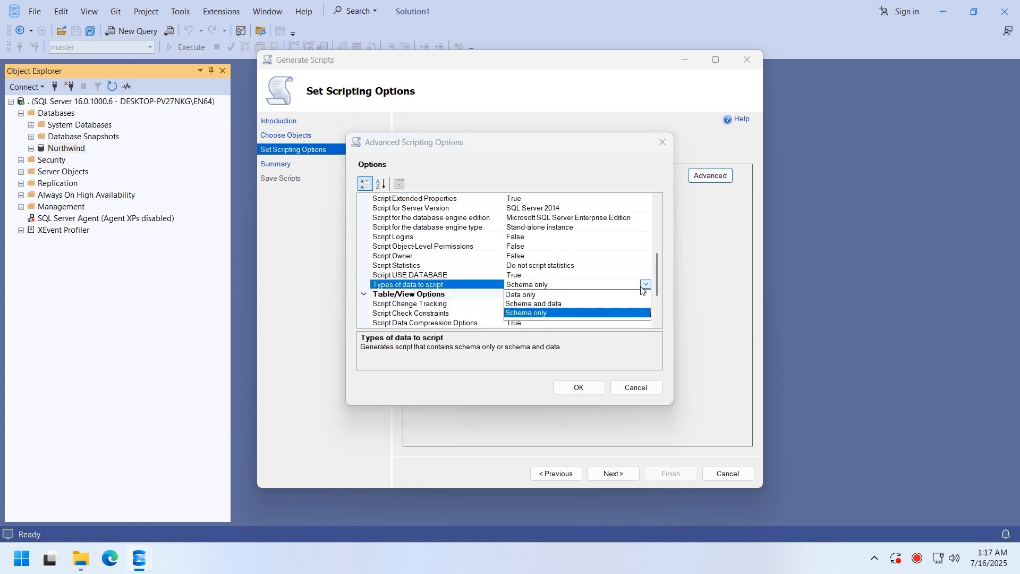
pyautogui.click(530, 304)
pyautogui.moveTo(656, 263); pyautogui.dragTo(659, 299)
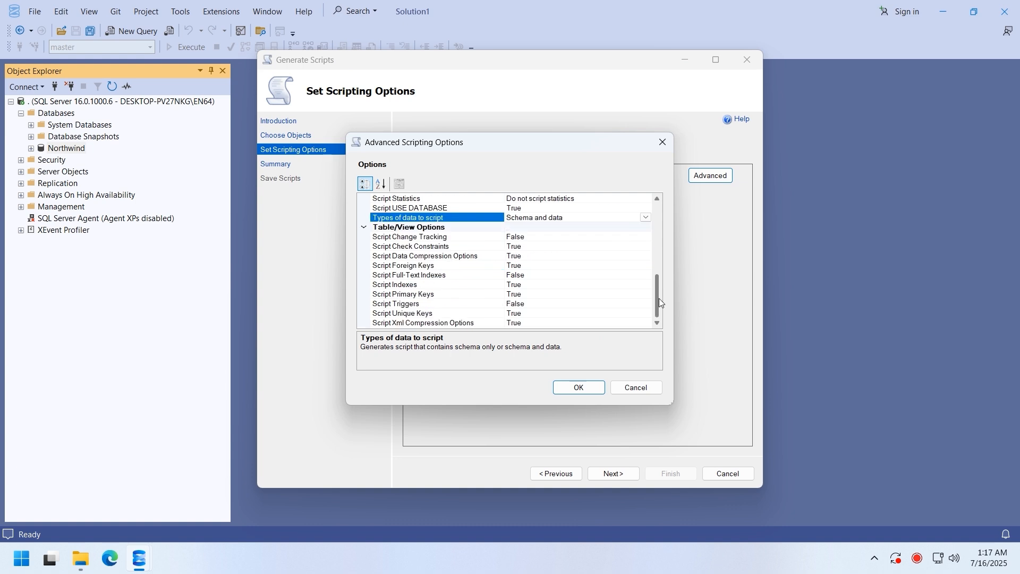
pyautogui.click(579, 388)
# - Generate and save the Northwind script from the Summary page, then finish the wizard
pyautogui.click(616, 480)
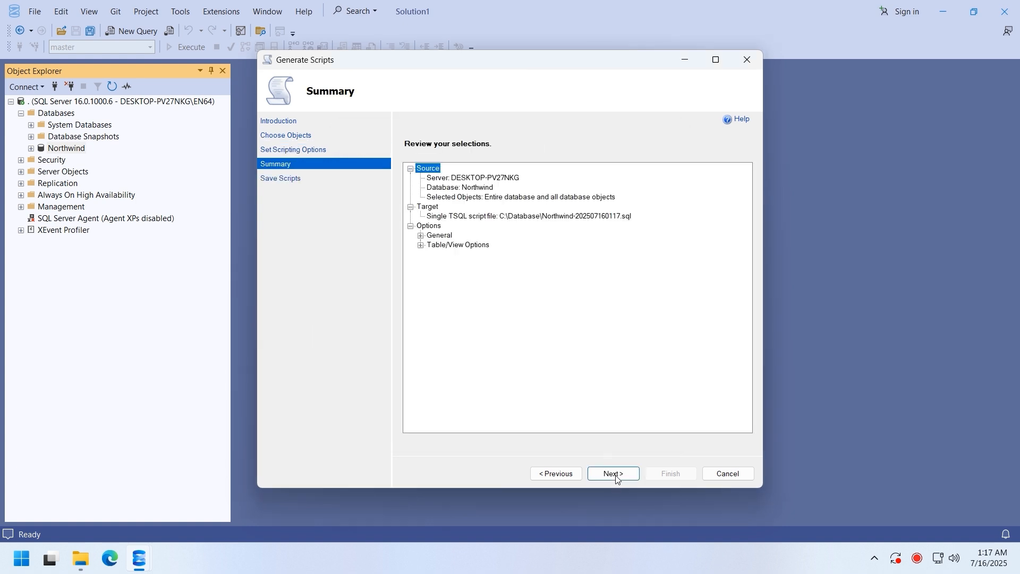
pyautogui.click(617, 477)
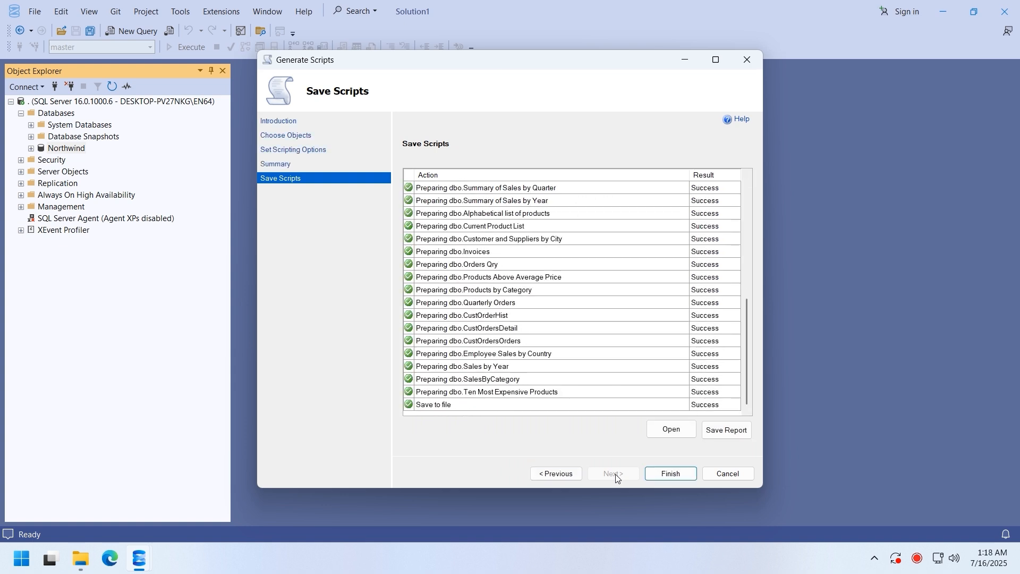
pyautogui.click(662, 474)
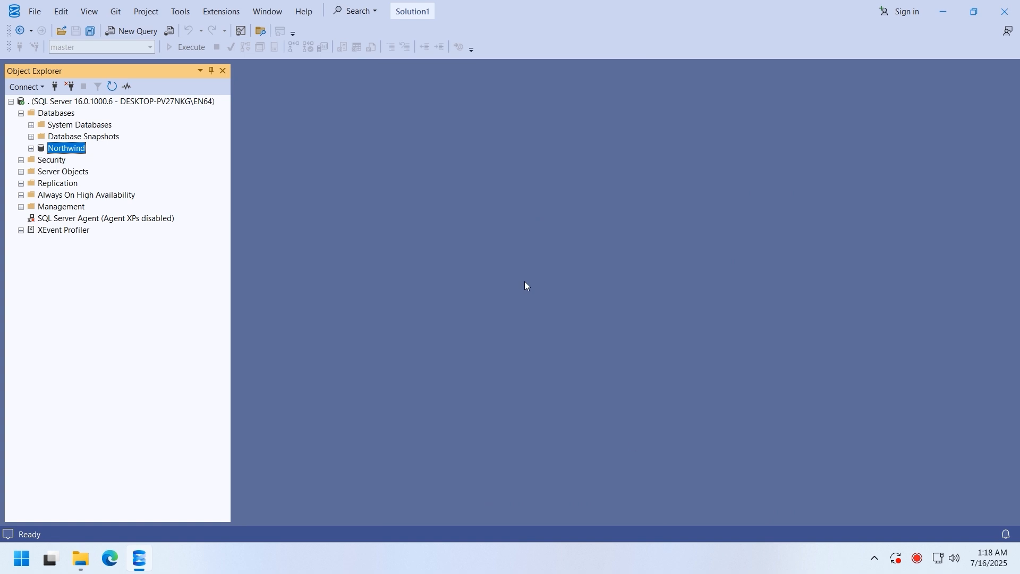
# - Browse to C:\Database in File Explorer, select Northwind-202507160117.sql, and move the window aside
pyautogui.click(80, 558)
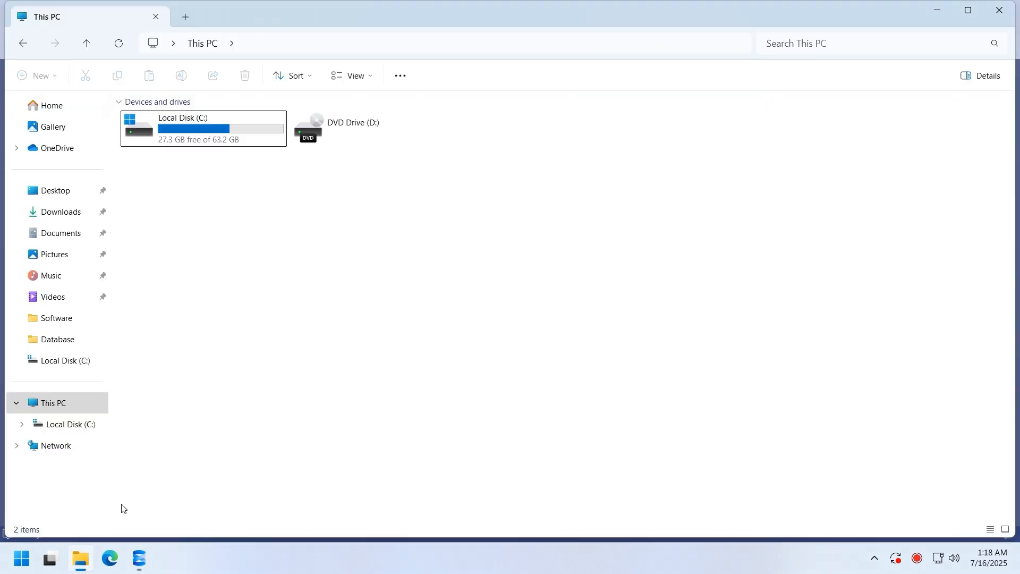
pyautogui.doubleClick(223, 143)
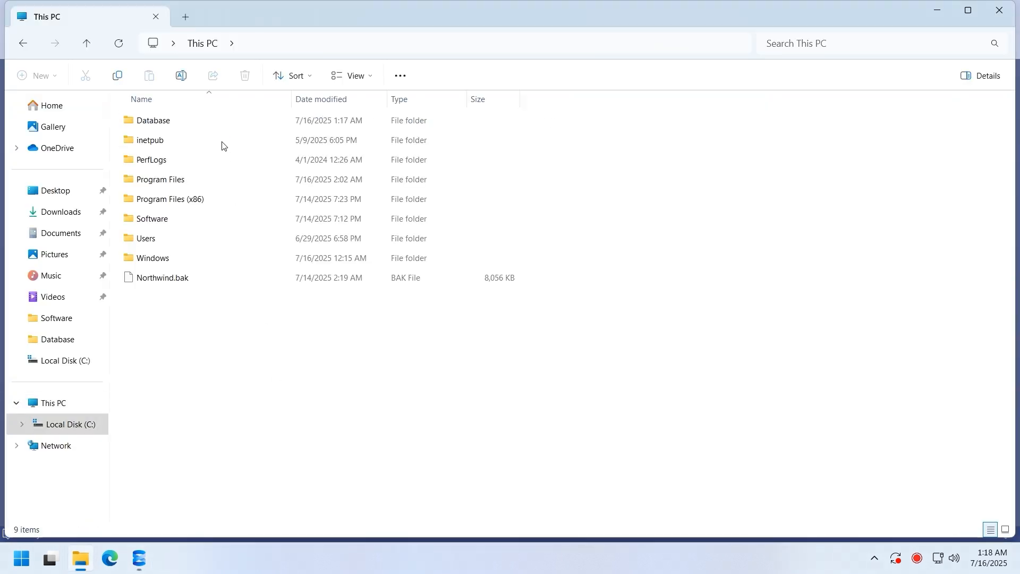
pyautogui.doubleClick(235, 125)
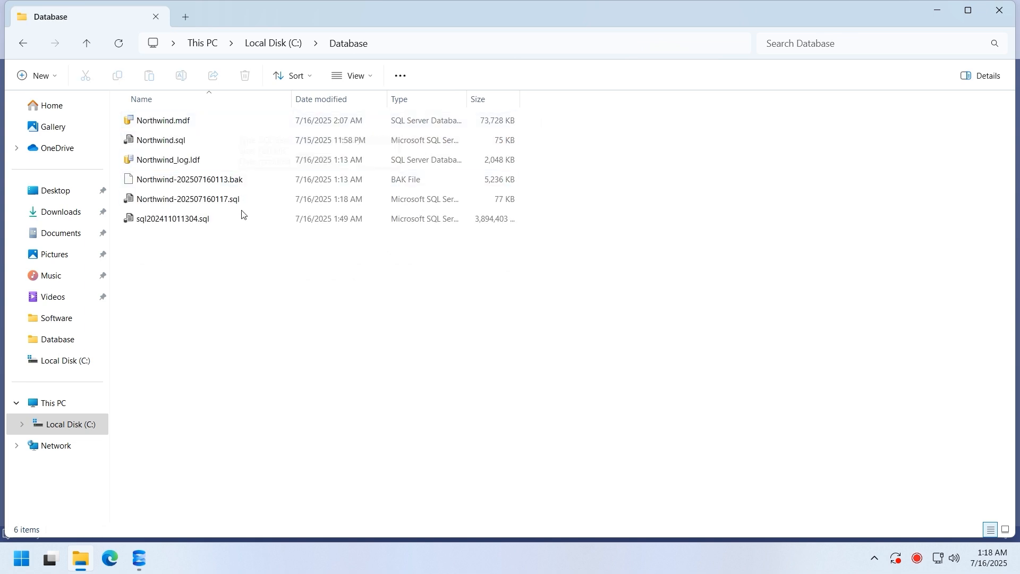
pyautogui.click(167, 200)
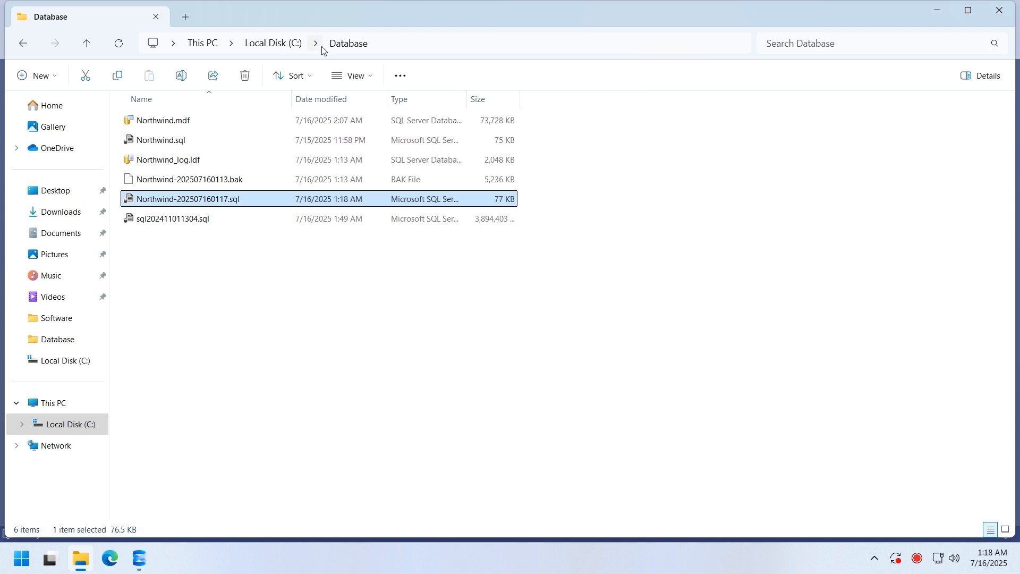
pyautogui.moveTo(345, 13); pyautogui.dragTo(820, 274)
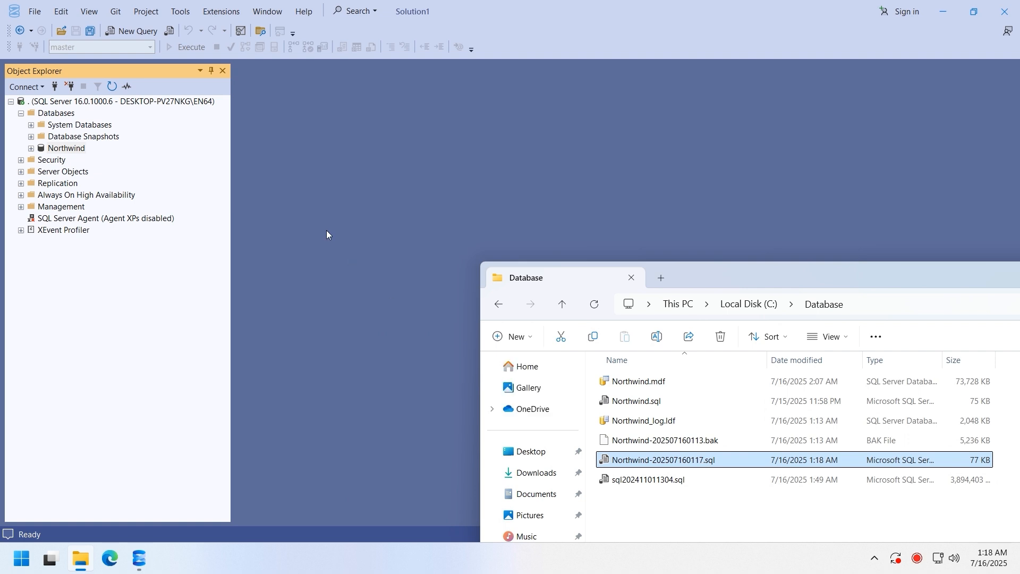
# - Drop Northwind-202507160117.sql onto SSMS to open the generated script in a query tab
pyautogui.moveTo(327, 231); pyautogui.dragTo(326, 231)
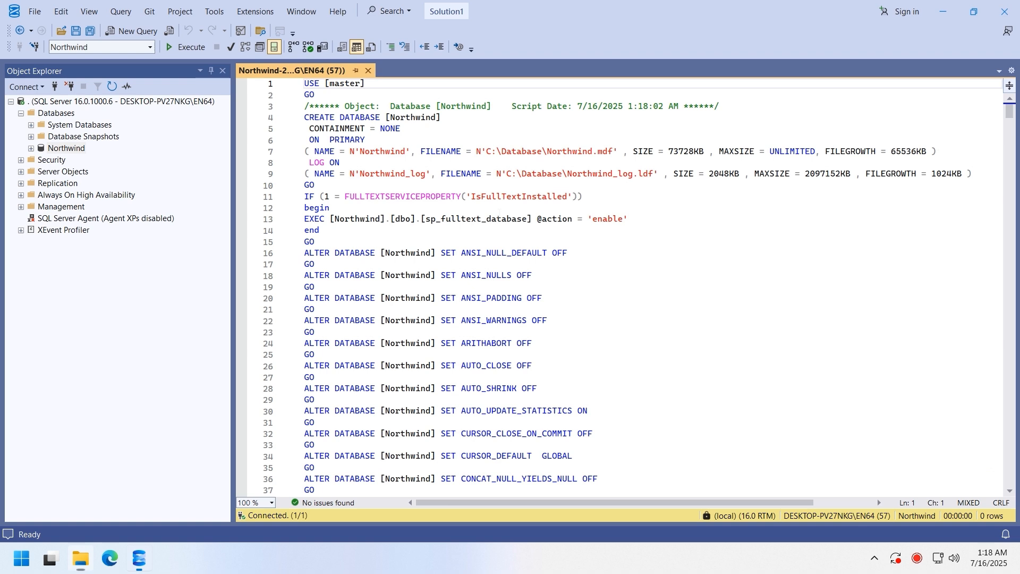
pyautogui.click(500, 211)
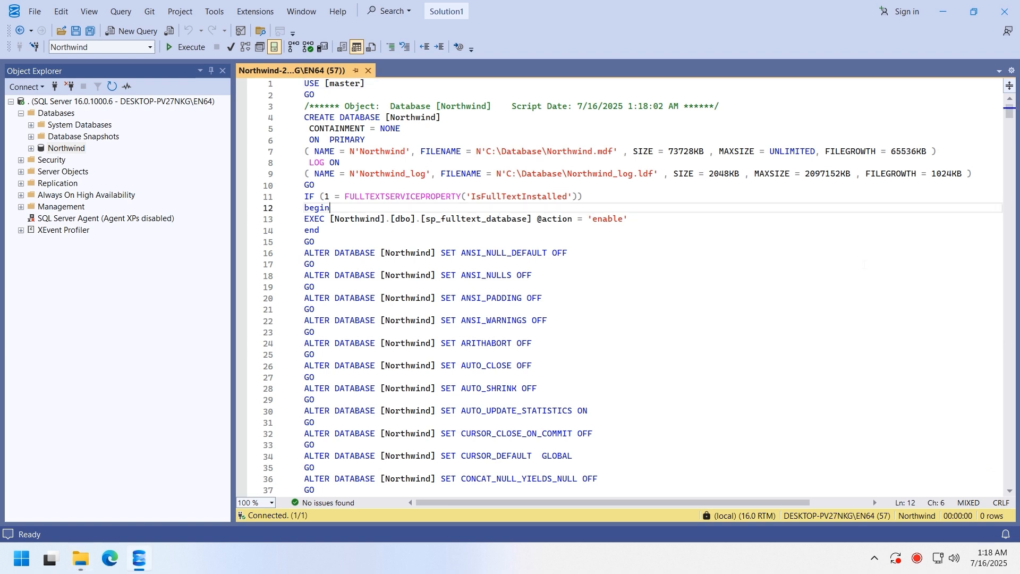
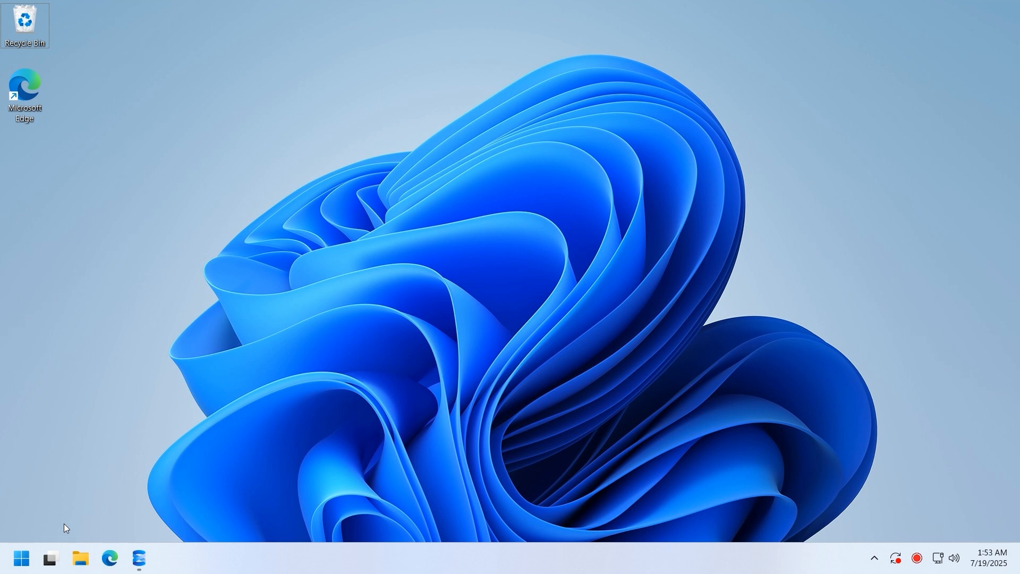
# - Open Computer Management to the Local Users and Groups Users list
pyautogui.rightClick(21, 558)
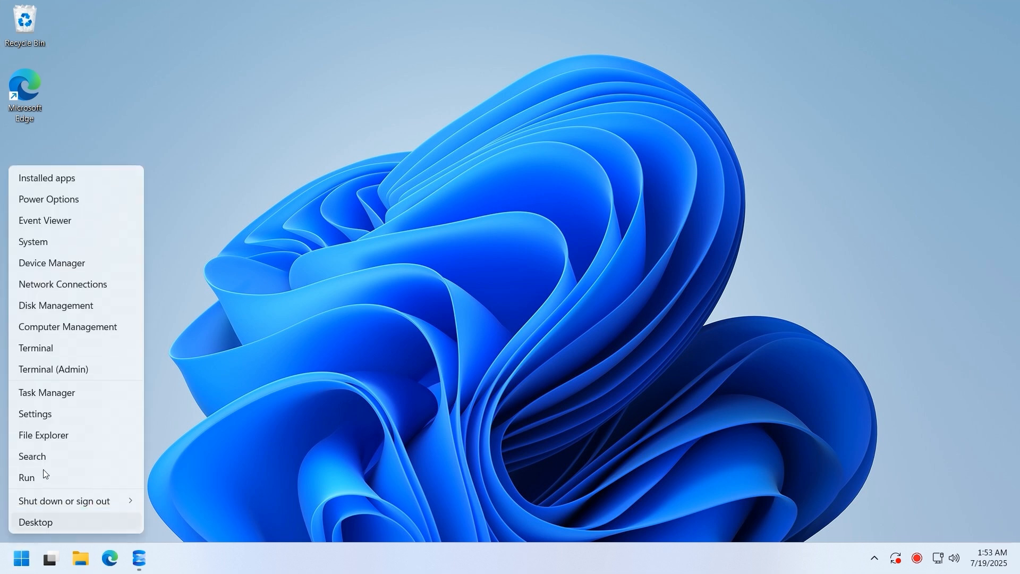
pyautogui.click(69, 334)
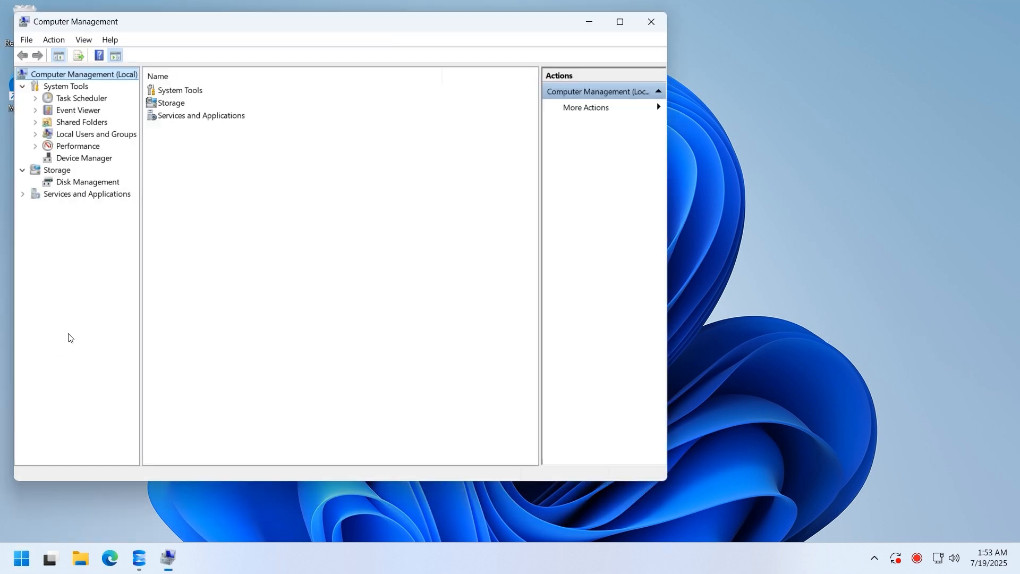
pyautogui.click(96, 136)
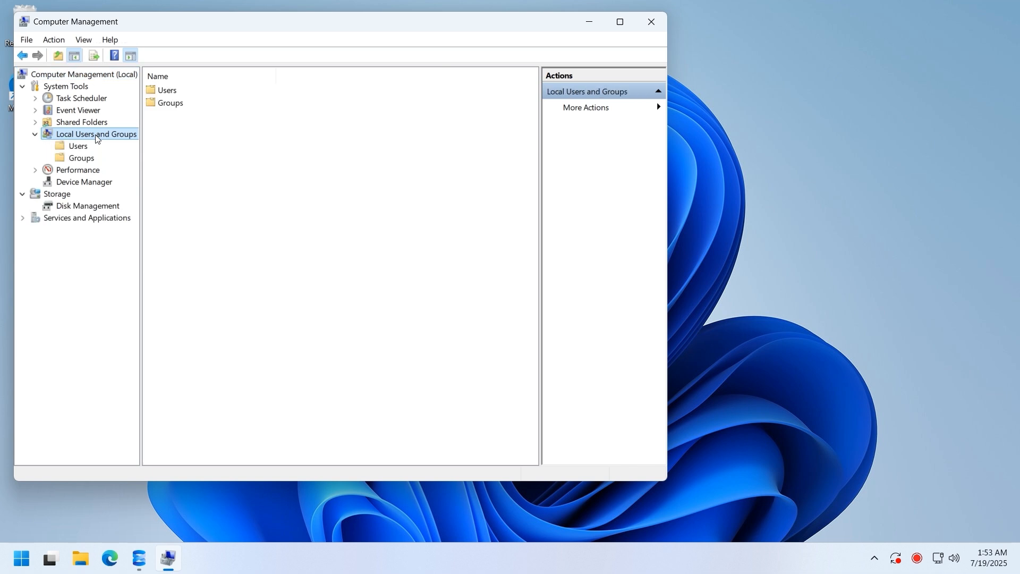
pyautogui.click(80, 148)
# - Create local user BackupUser with a password set to never expire
pyautogui.rightClick(317, 229)
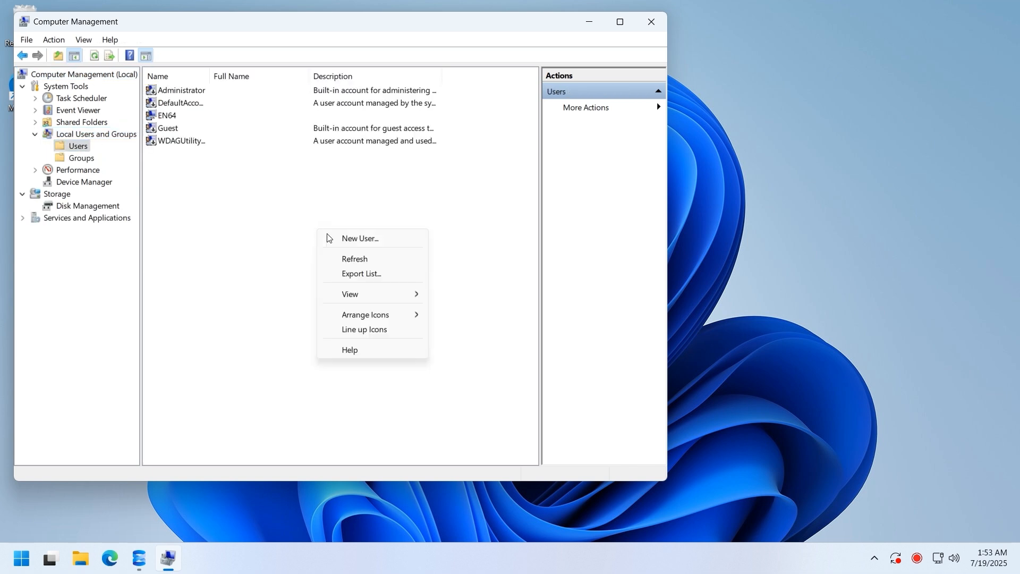
pyautogui.click(328, 237)
pyautogui.write('BackupUser')
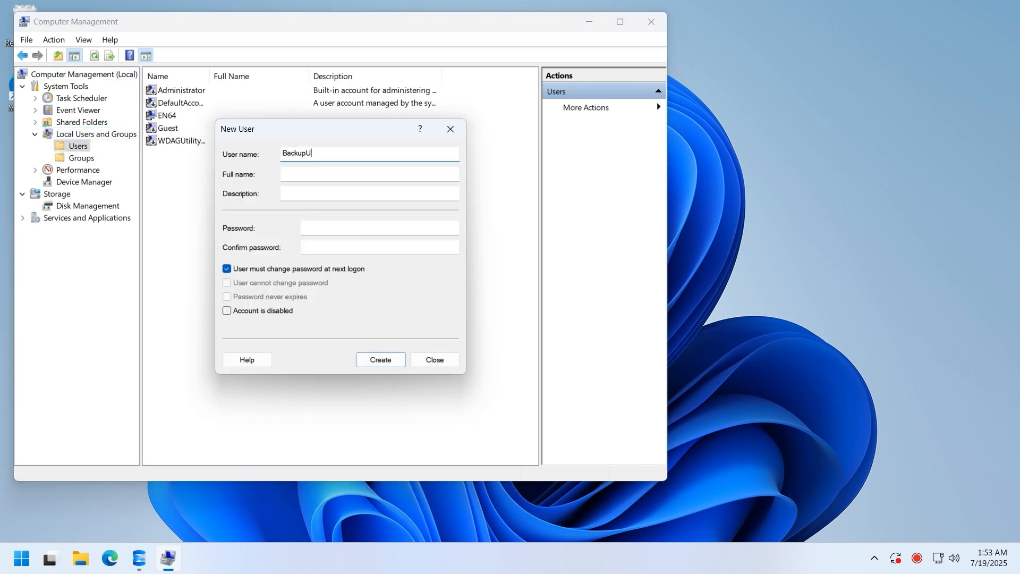
pyautogui.click(348, 232)
pyautogui.write('******')
pyautogui.press('Tab')
pyautogui.write('******')
pyautogui.click(297, 269)
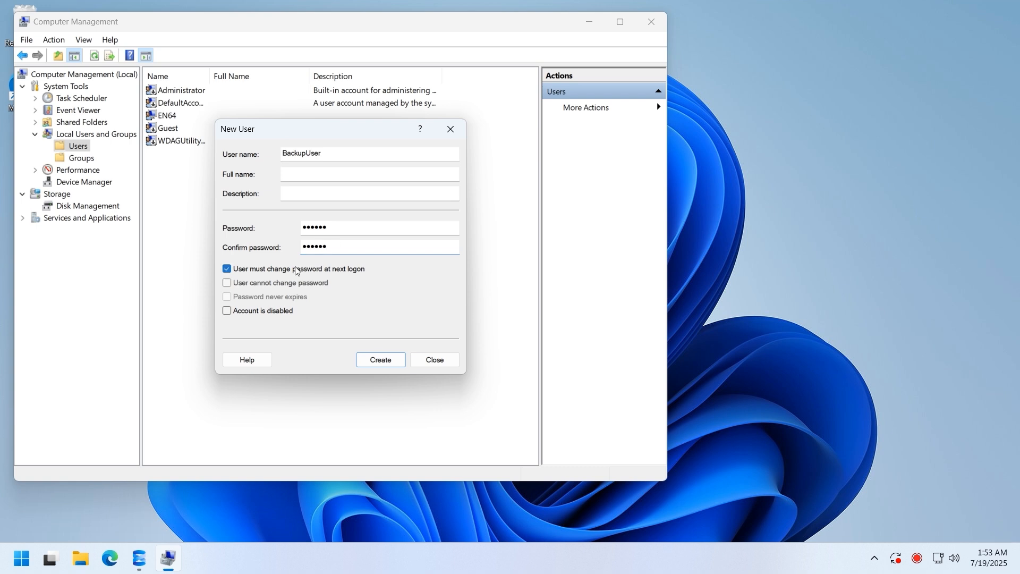
pyautogui.click(260, 297)
pyautogui.click(373, 363)
pyautogui.click(433, 362)
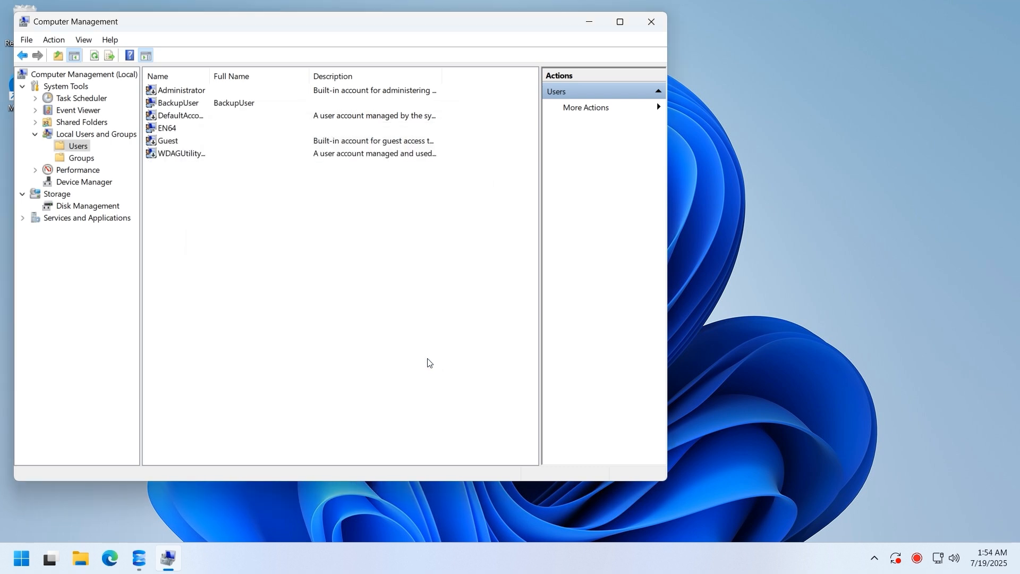
# - Replace BackupUser's Users group membership with Administrators
pyautogui.rightClick(243, 106)
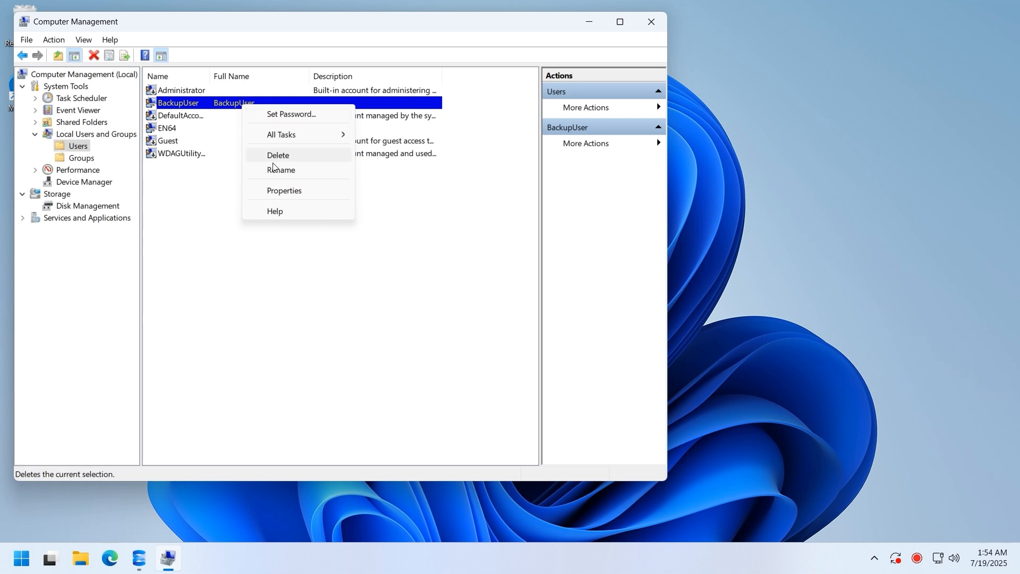
pyautogui.click(285, 191)
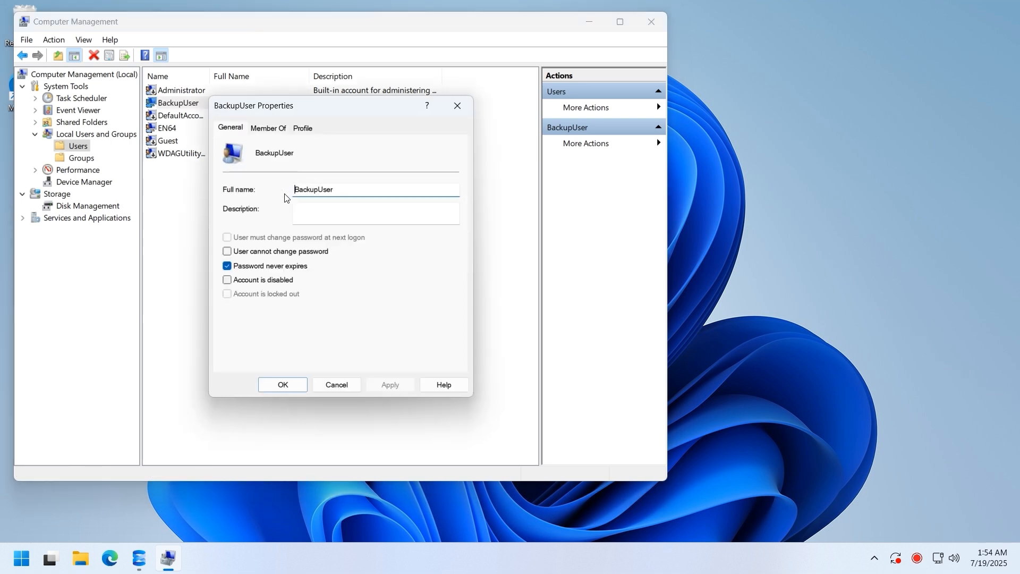
pyautogui.click(268, 128)
pyautogui.click(244, 162)
pyautogui.click(301, 356)
pyautogui.click(248, 355)
pyautogui.write('Administrators')
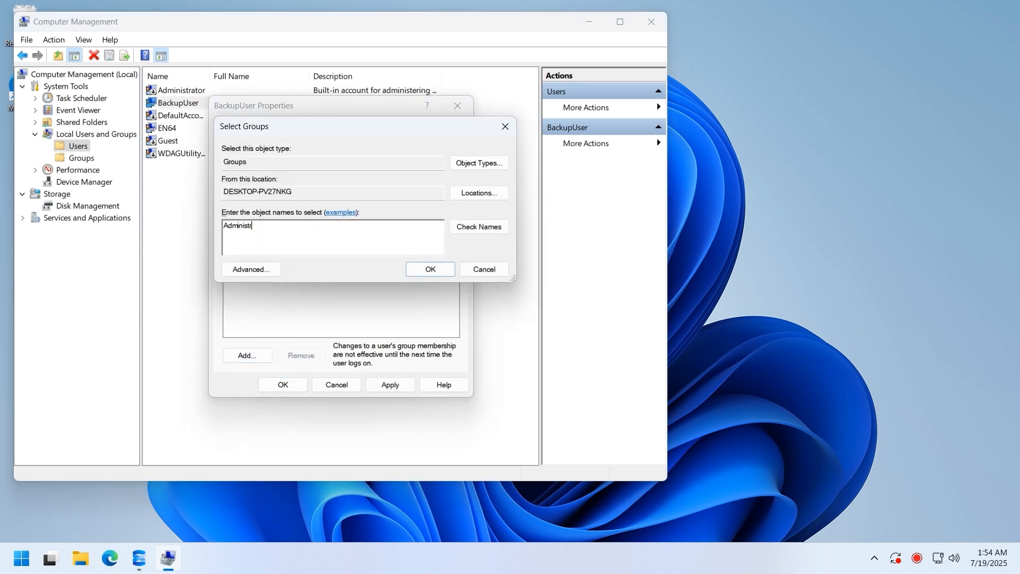
pyautogui.click(479, 227)
pyautogui.click(444, 273)
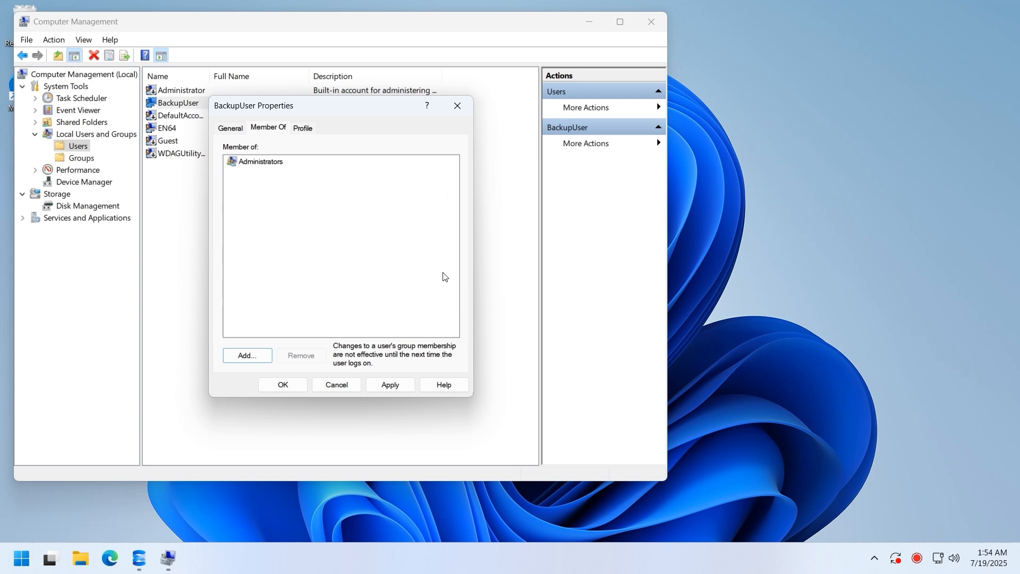
pyautogui.click(286, 384)
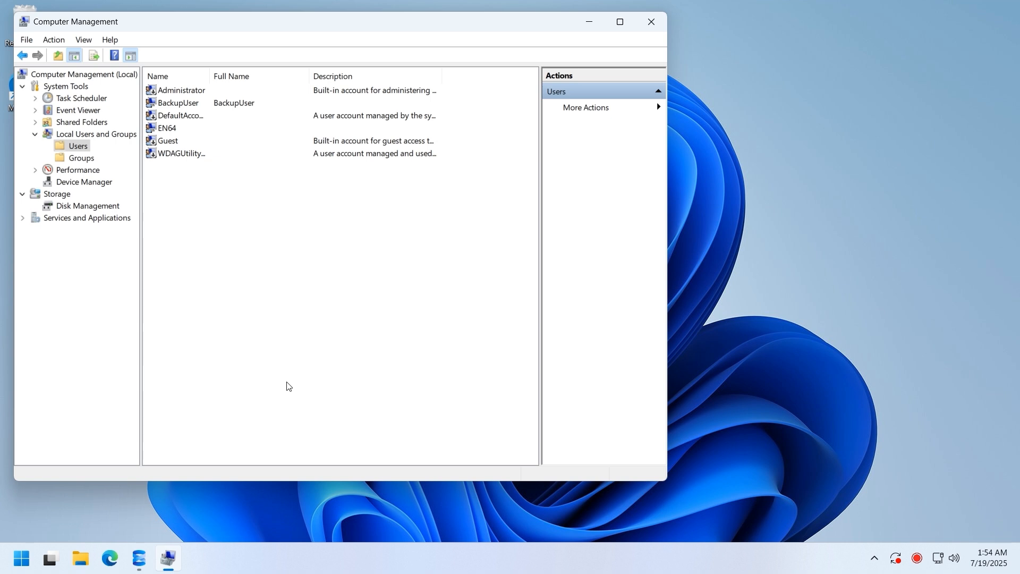
# - Create a new folder named Share on the C: drive
pyautogui.click(79, 560)
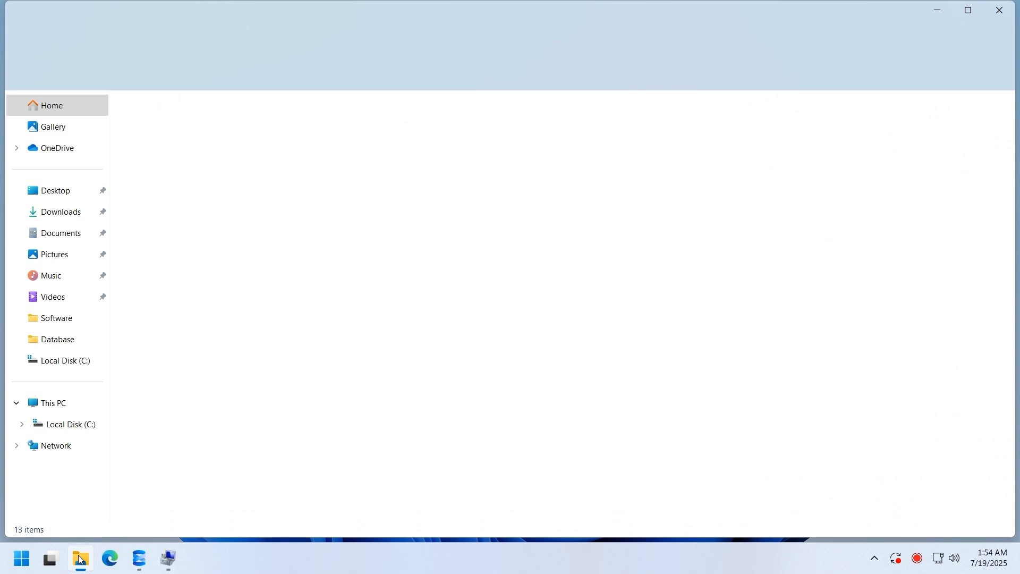
pyautogui.click(90, 424)
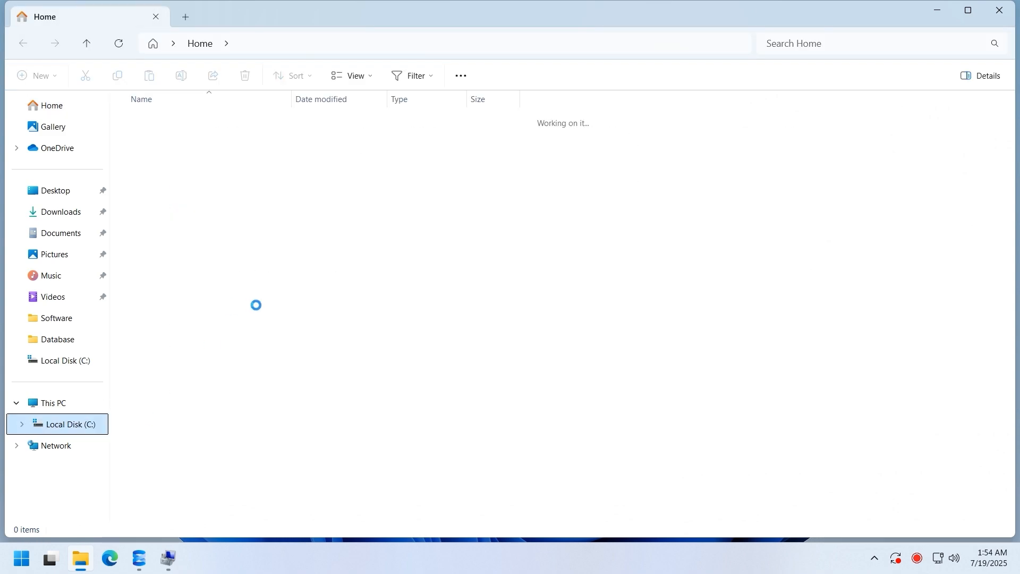
pyautogui.rightClick(292, 321)
pyautogui.moveTo(372, 229)
pyautogui.click(495, 232)
pyautogui.write('Share')
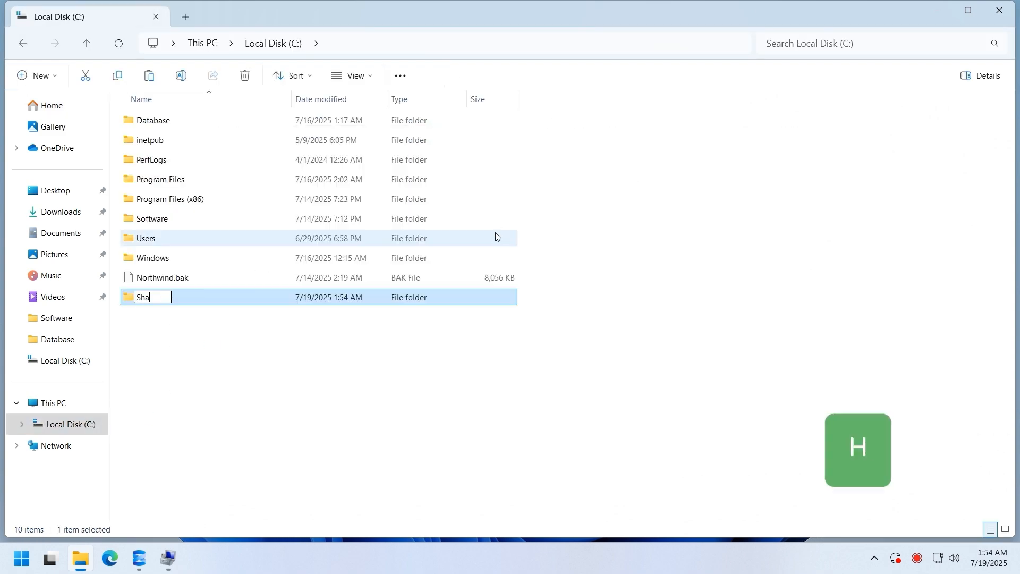
pyautogui.press('Return')
# - Turn on Share this folder in the Share folder's Advanced Sharing settings
pyautogui.rightClick(221, 334)
pyautogui.click(278, 388)
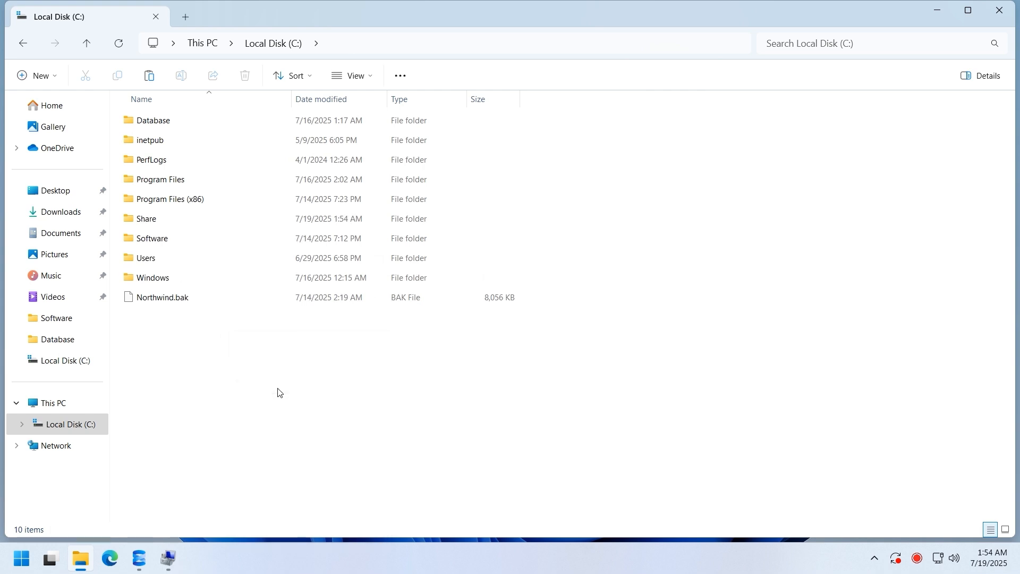
pyautogui.click(215, 219)
pyautogui.rightClick(214, 219)
pyautogui.click(269, 399)
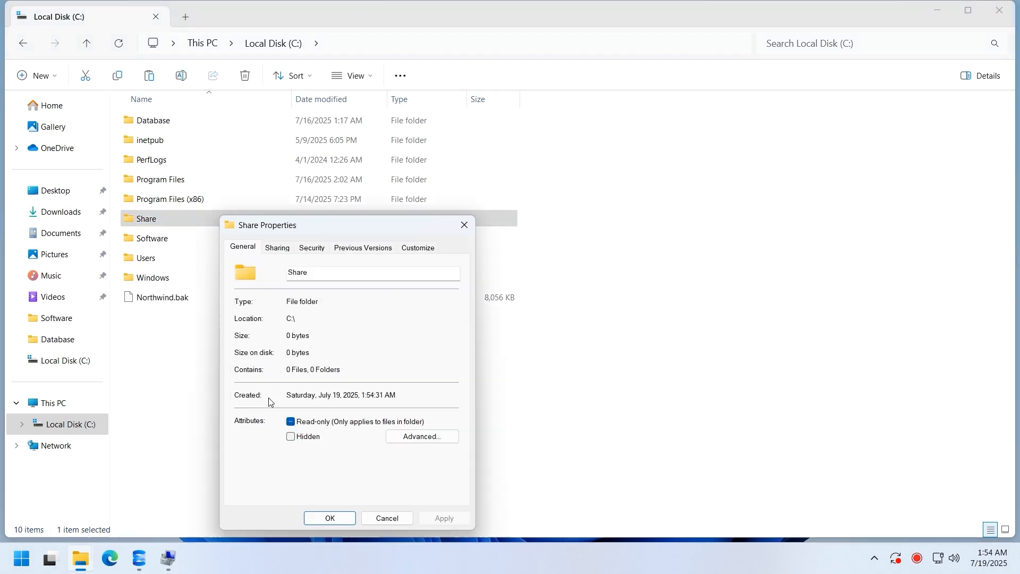
pyautogui.click(283, 248)
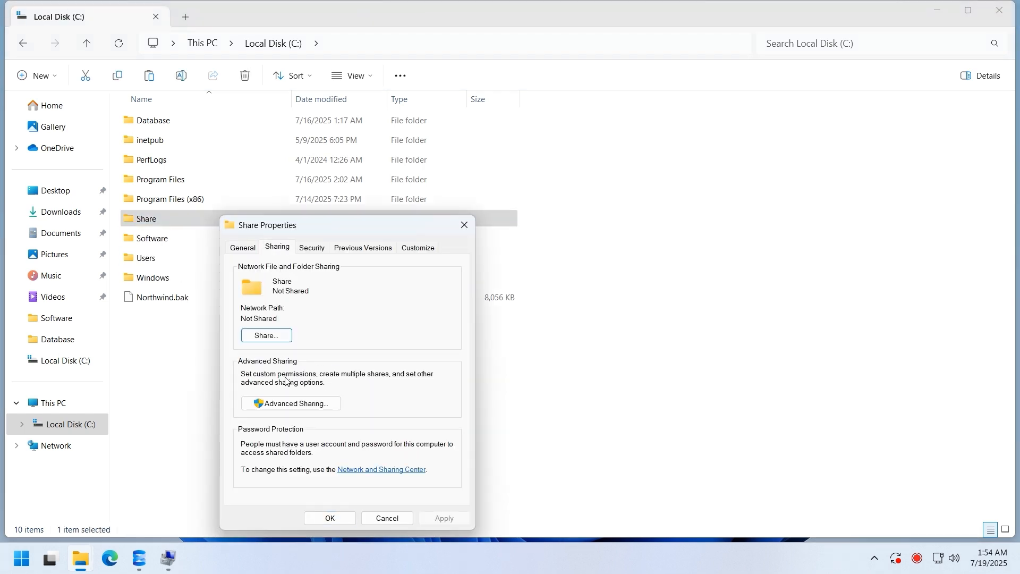
pyautogui.click(288, 404)
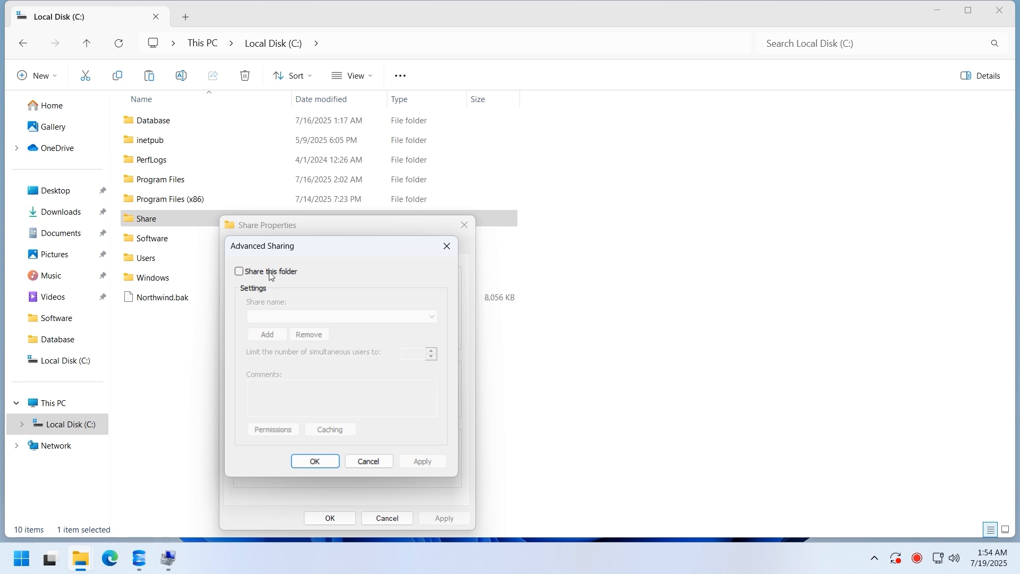
pyautogui.click(269, 273)
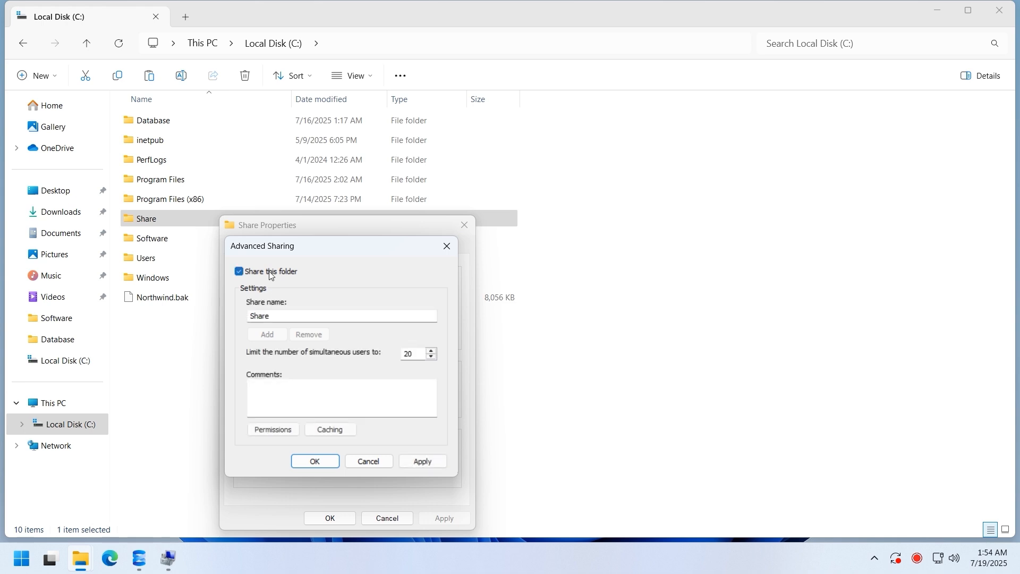
# - Grant BackupUser Full Control in the share permissions and apply the sharing
pyautogui.click(273, 430)
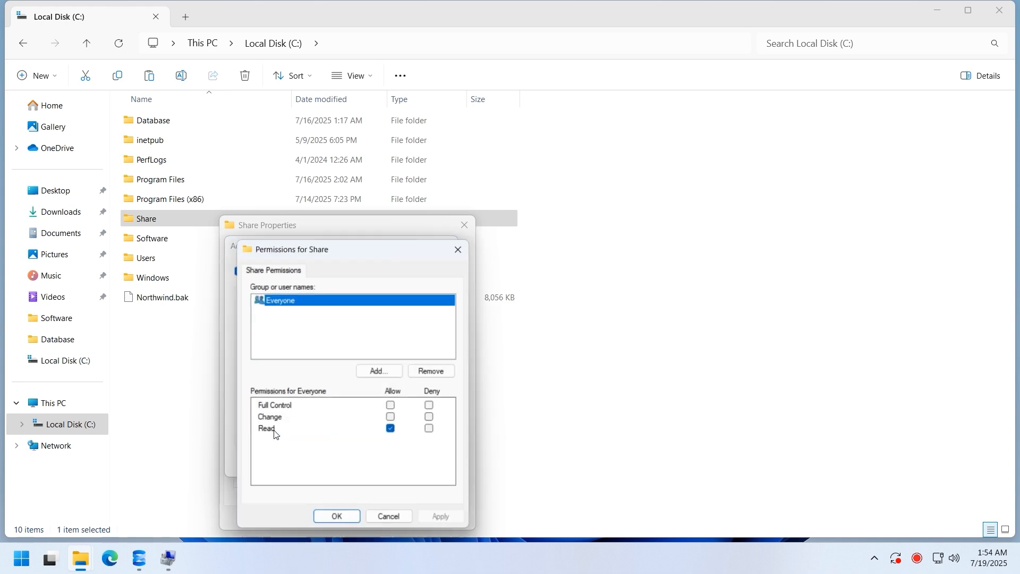
pyautogui.click(395, 372)
pyautogui.write('BackupUser')
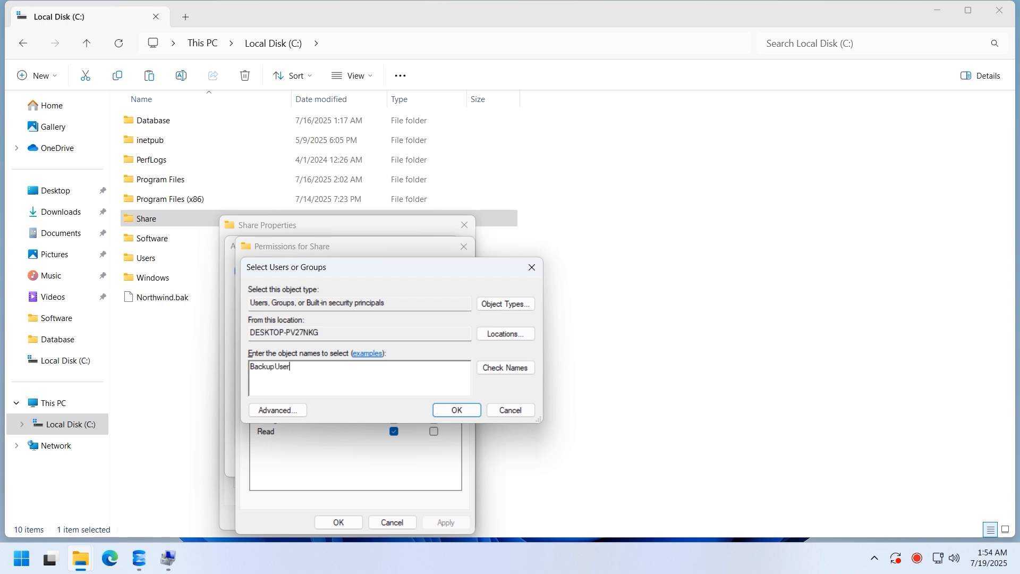
pyautogui.click(524, 370)
pyautogui.click(457, 410)
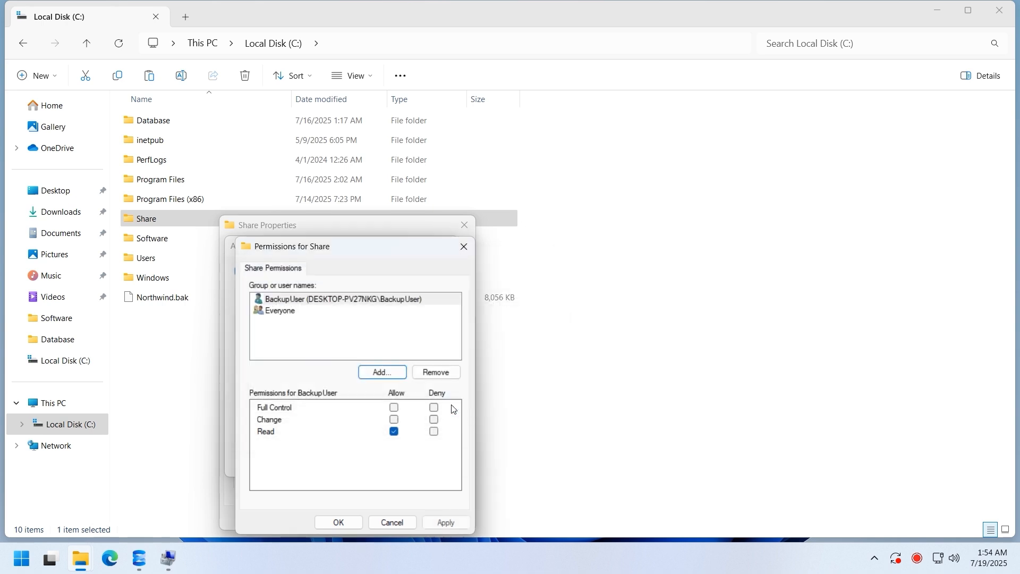
pyautogui.click(395, 408)
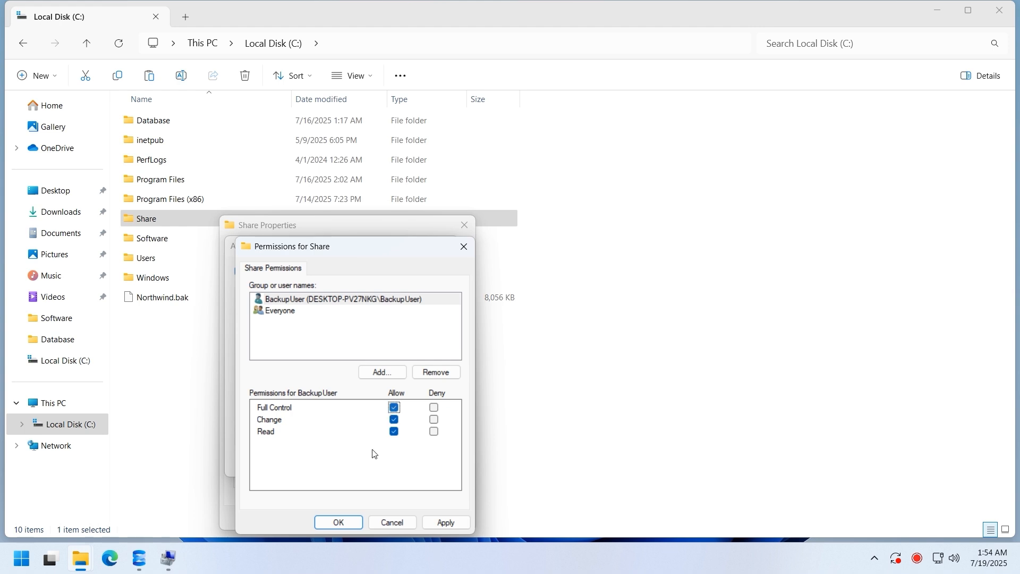
pyautogui.click(339, 522)
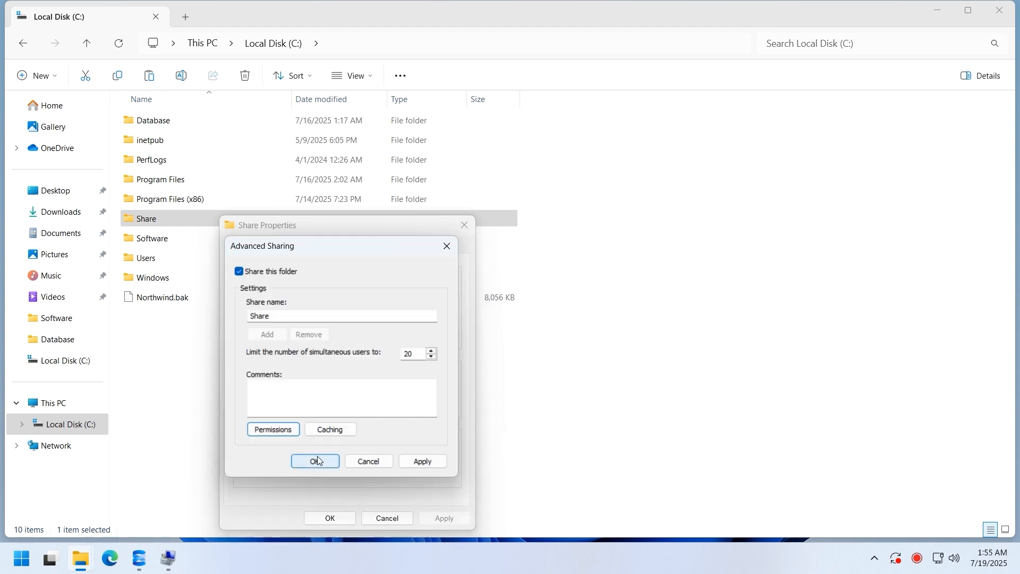
pyautogui.click(318, 458)
pyautogui.click(329, 518)
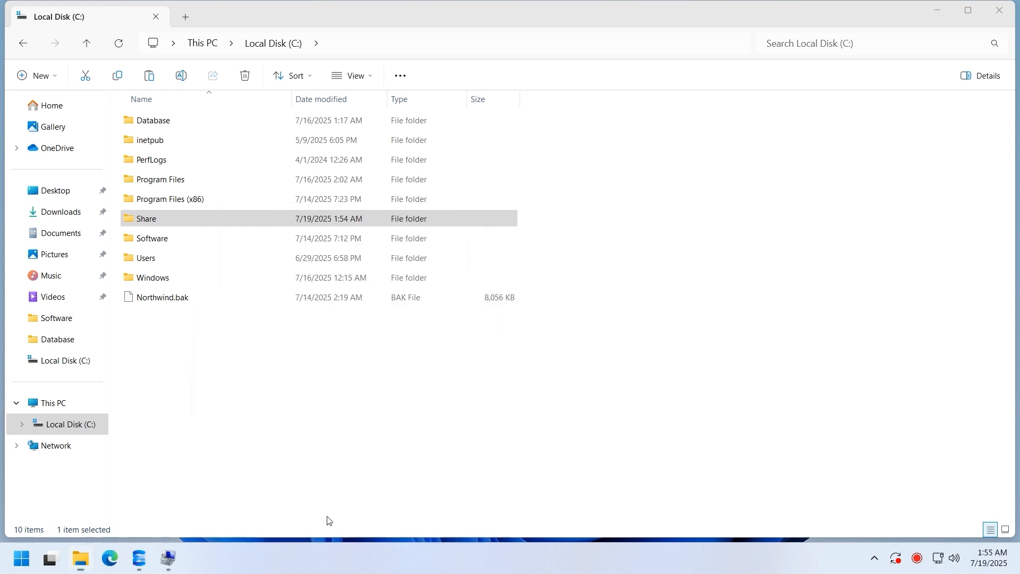
# - Open the empty C:\Share folder
pyautogui.click(321, 460)
pyautogui.click(212, 224)
pyautogui.doubleClick(211, 225)
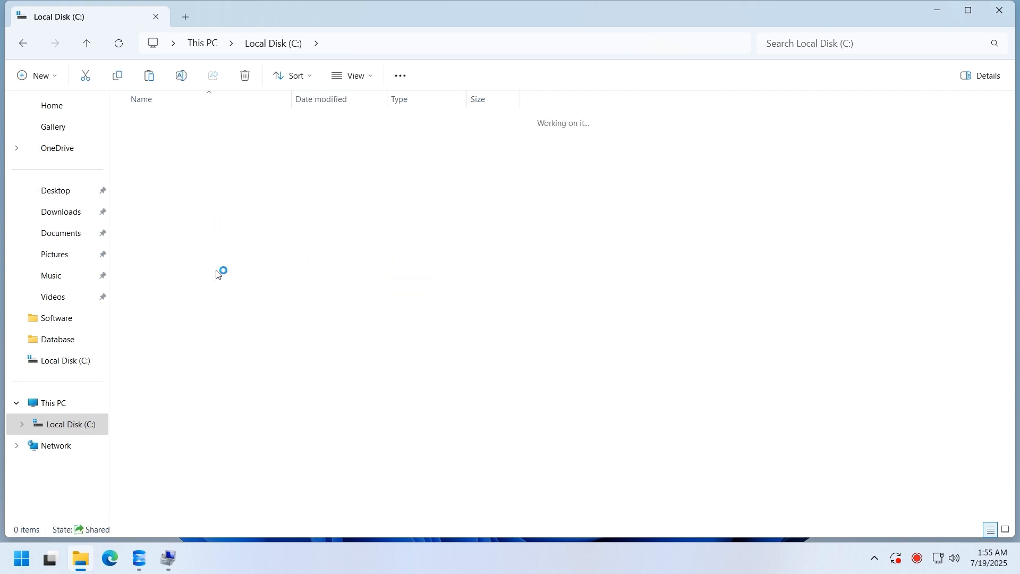
pyautogui.moveTo(145, 554)
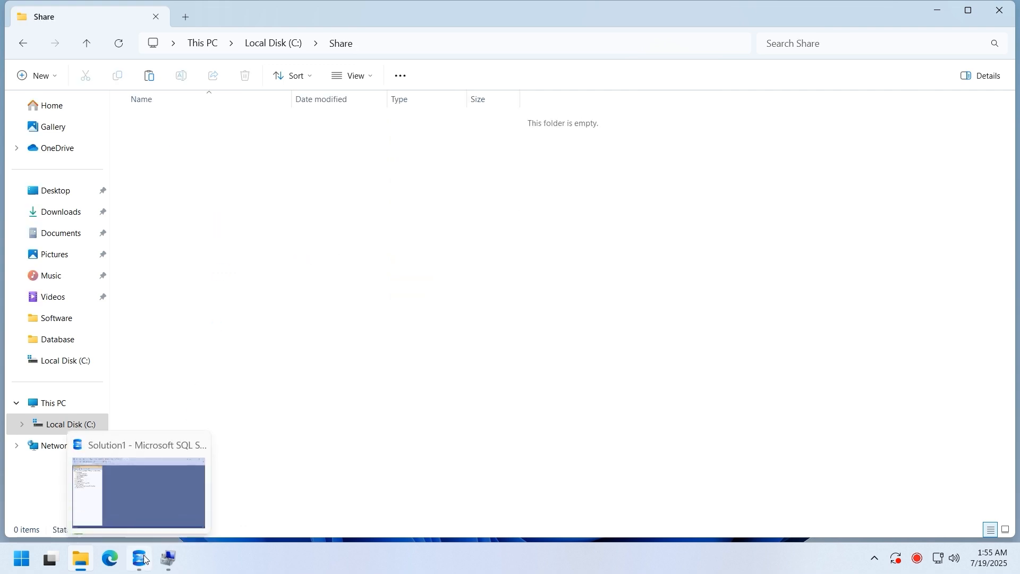
pyautogui.click(166, 526)
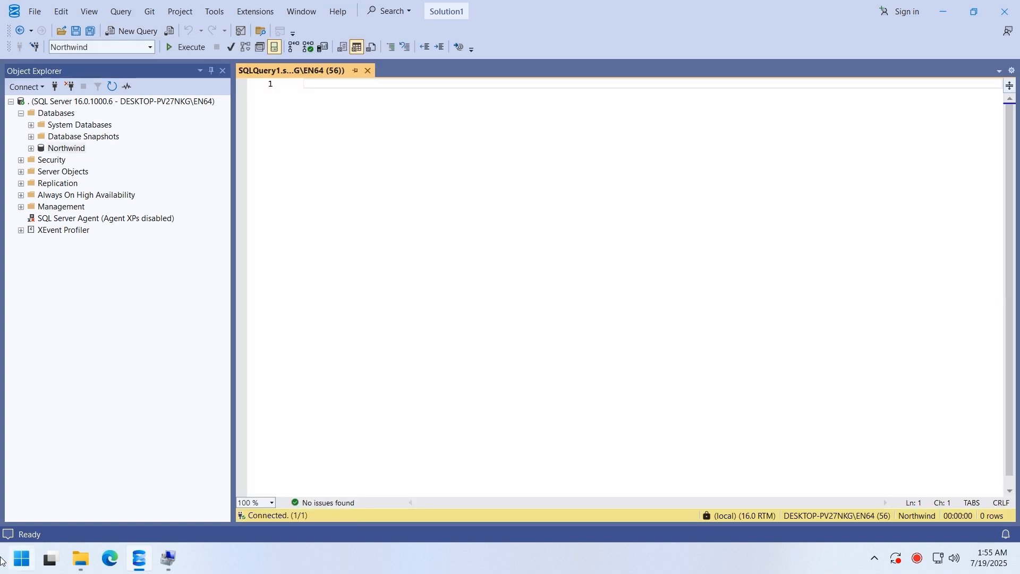
# - Paste the backup script and save it as RemoteBackup in C:\Database
pyautogui.rightClick(338, 117)
pyautogui.click(372, 156)
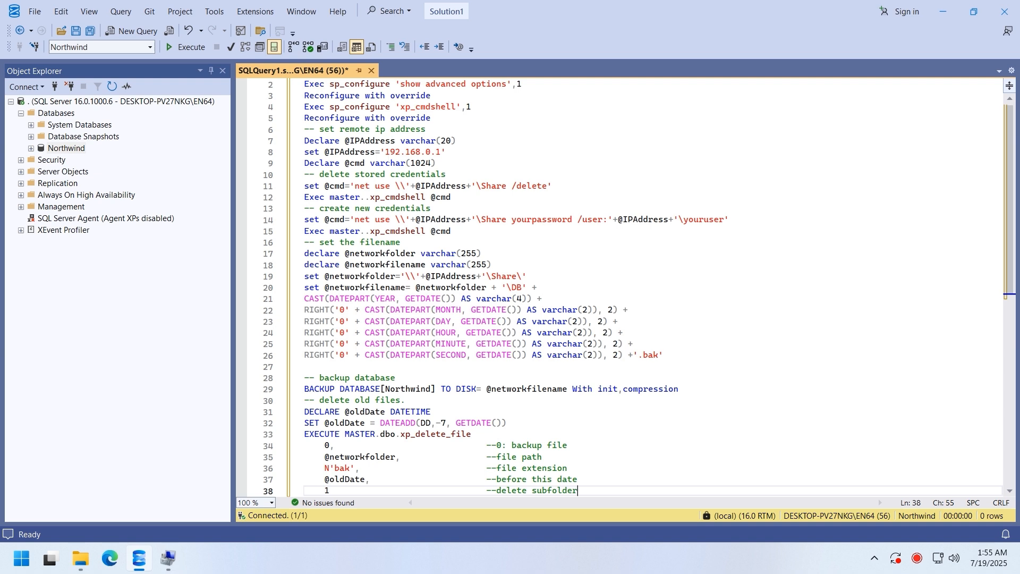
pyautogui.click(496, 151)
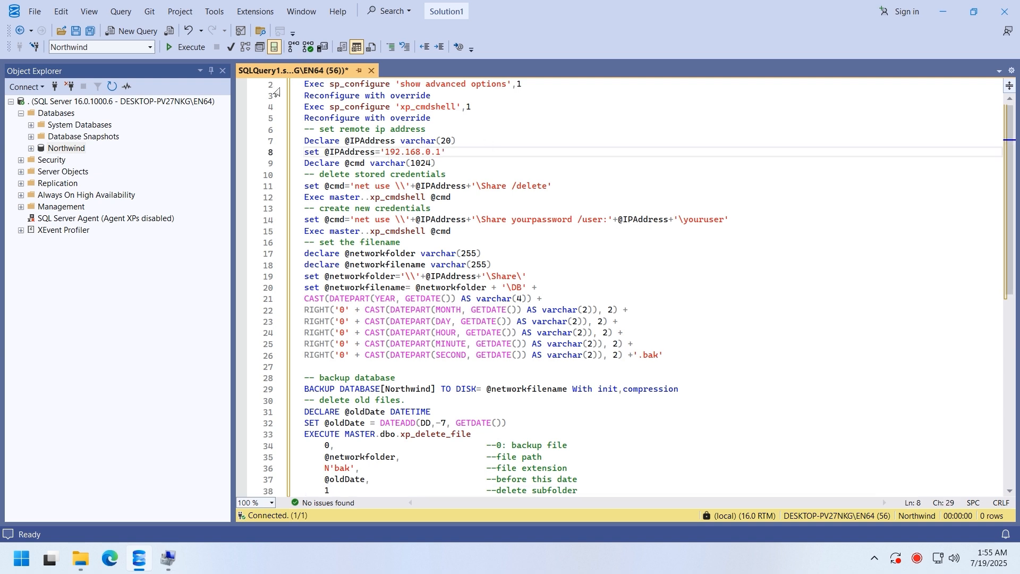
pyautogui.click(75, 30)
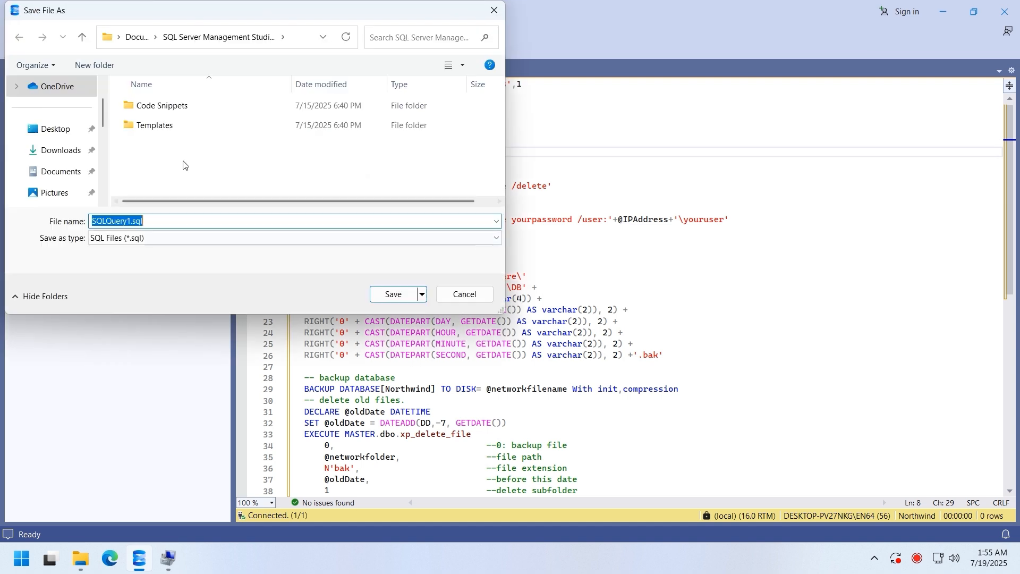
pyautogui.scroll(-5, 70, 170)
pyautogui.click(69, 171)
pyautogui.doubleClick(155, 105)
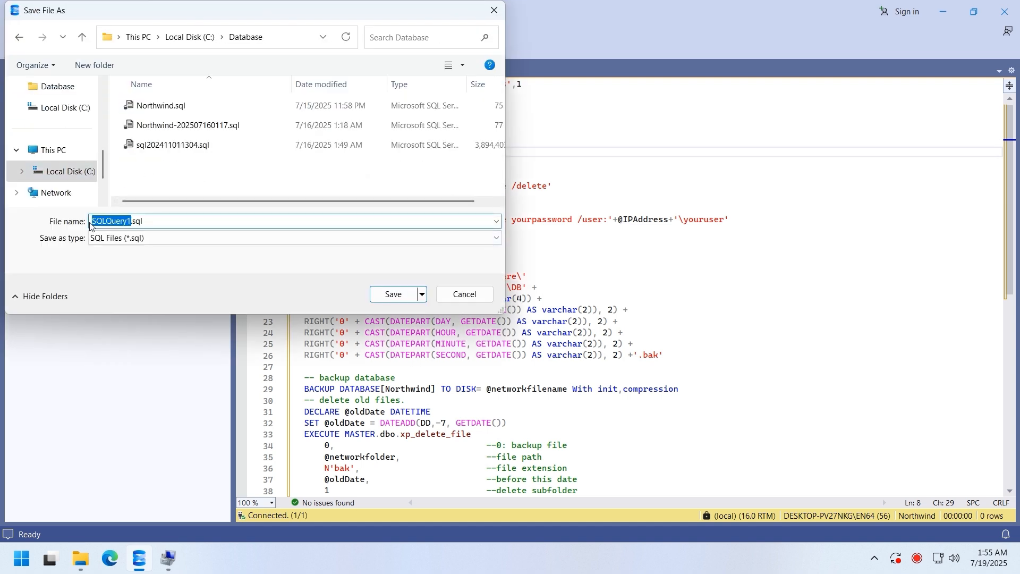
pyautogui.write('RemoteBackup')
pyautogui.press('Return')
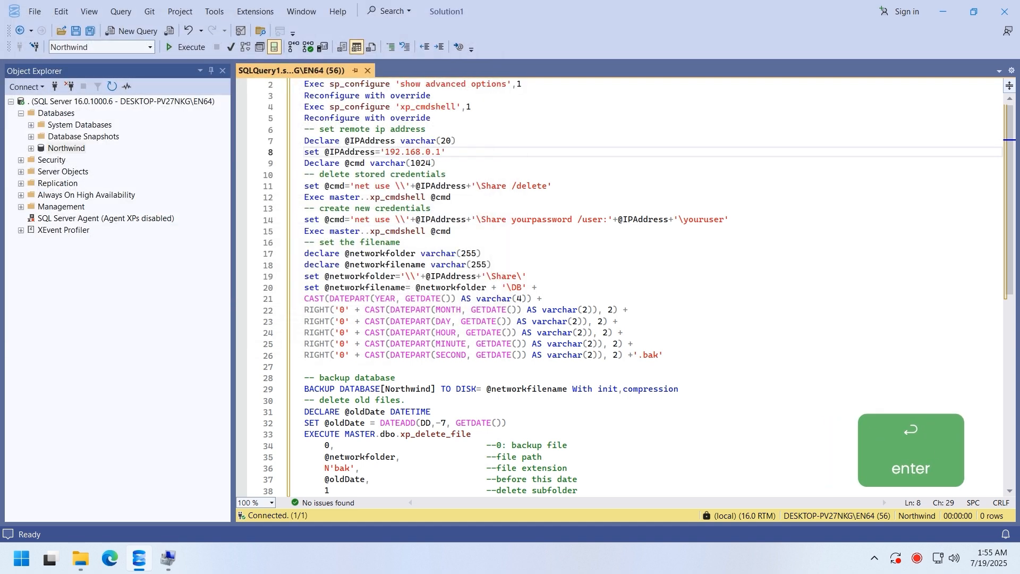
# - Point the script at 127.0.0.1 with user BackupUser and its password, and save
pyautogui.moveTo(386, 152); pyautogui.dragTo(442, 152)
pyautogui.write('127.0.0.1')
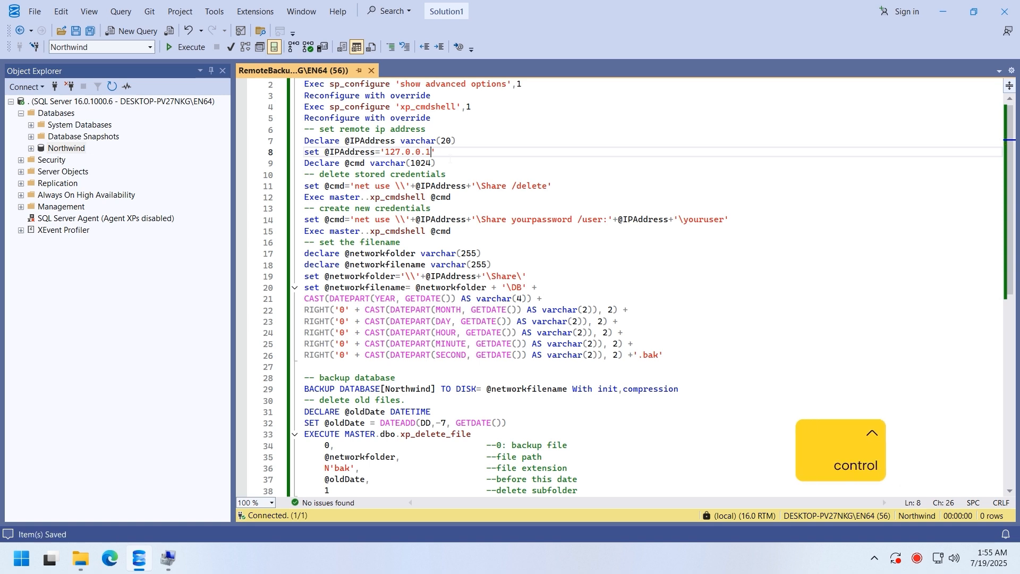
pyautogui.hotkey('ctrl', 's')
pyautogui.moveTo(512, 219); pyautogui.dragTo(573, 219)
pyautogui.write('123456')
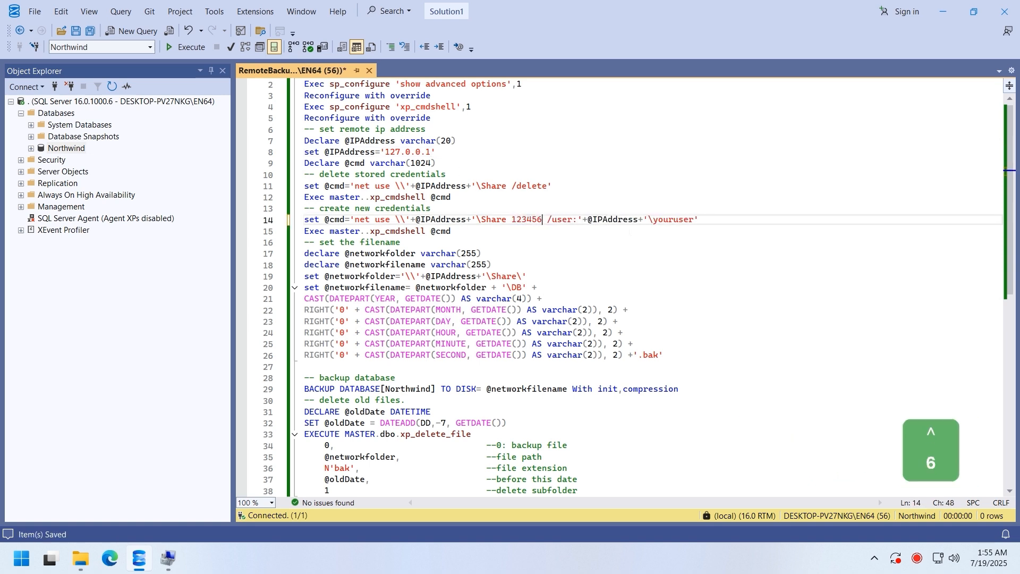
pyautogui.moveTo(654, 220); pyautogui.dragTo(694, 219)
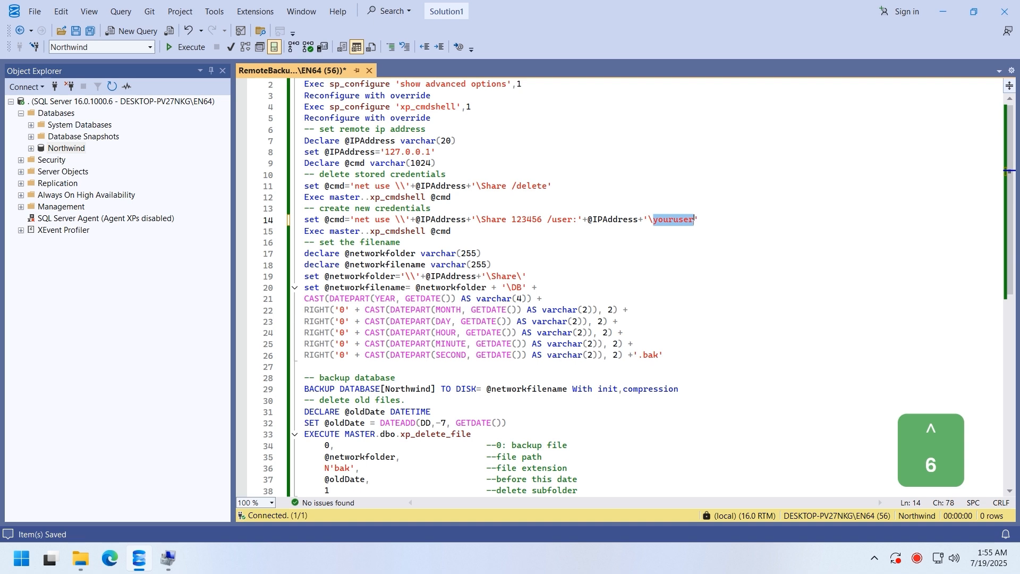
pyautogui.write('Bac')
pyautogui.write('kupUser')
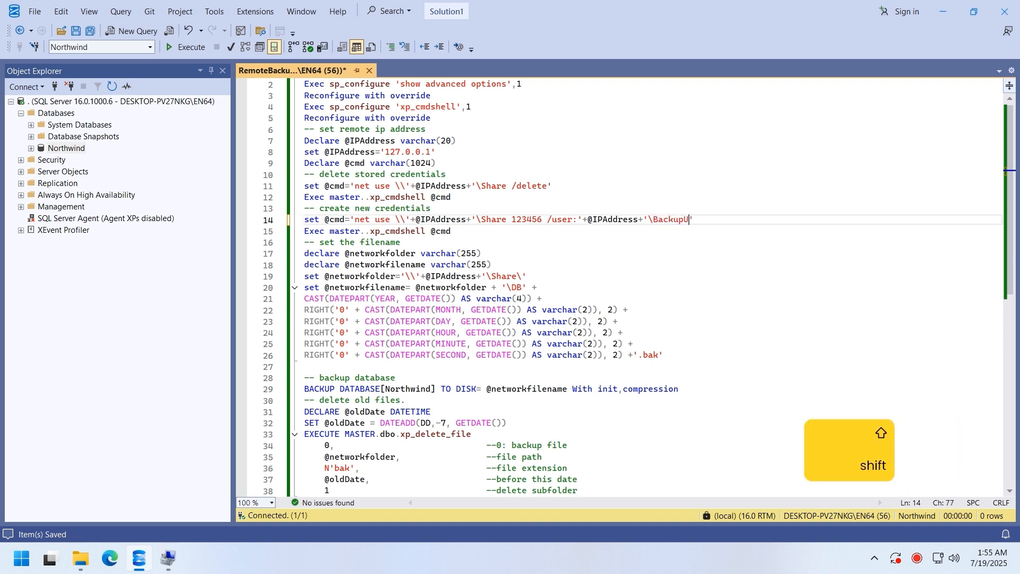
pyautogui.hotkey('ctrl', 's')
pyautogui.hotkey('ctrl', 's')
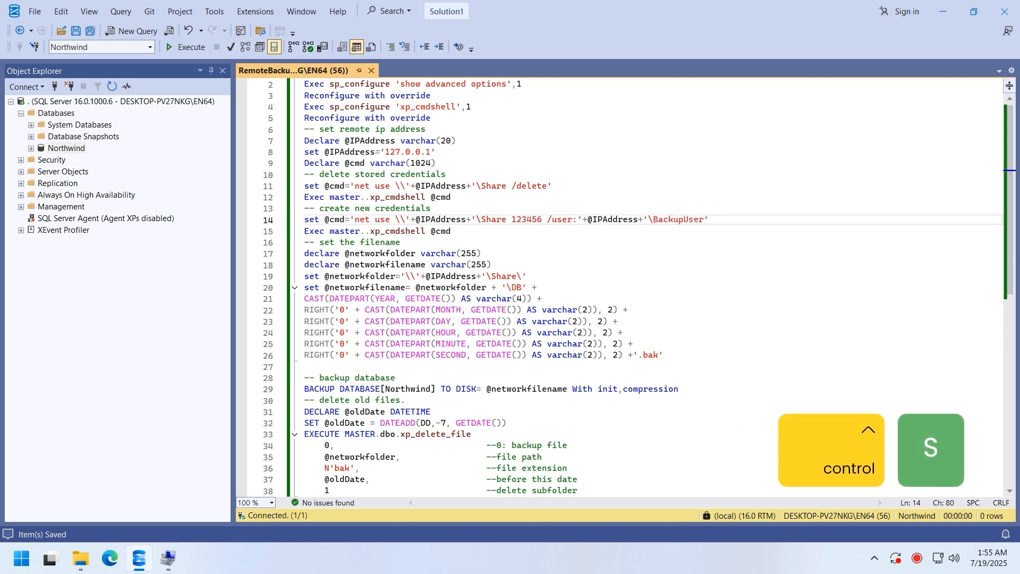
# - Paste the database name over Northwind on line 29 and save the script
pyautogui.scroll(-1, 694, 224)
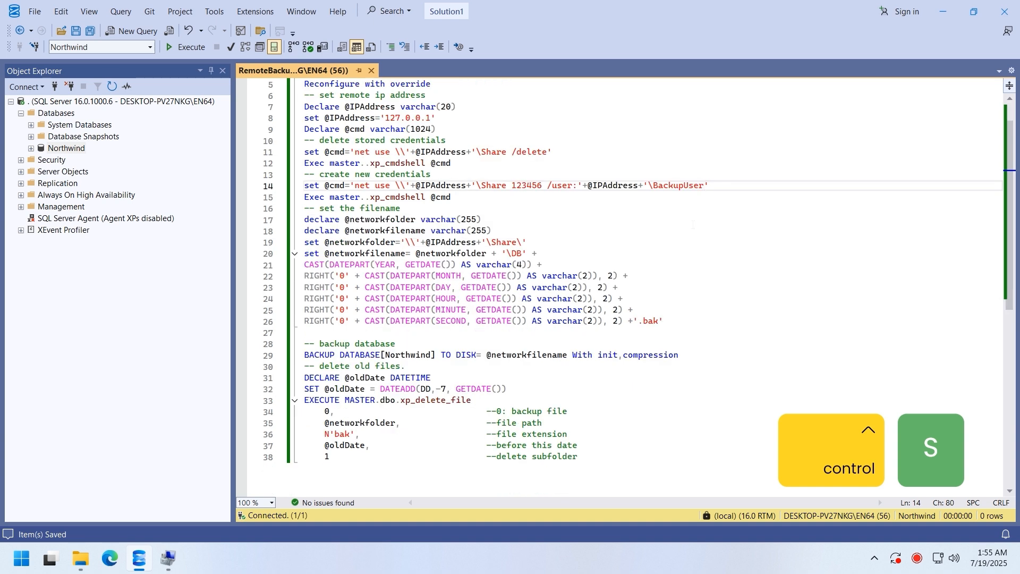
pyautogui.moveTo(386, 355); pyautogui.dragTo(432, 355)
pyautogui.hotkey('ctrl', 'c')
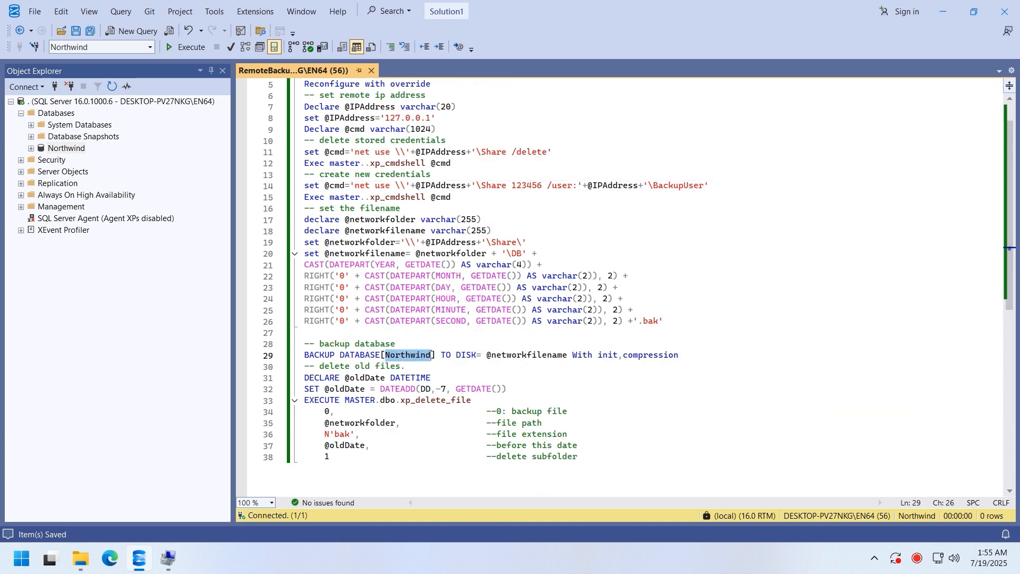
pyautogui.click(65, 148)
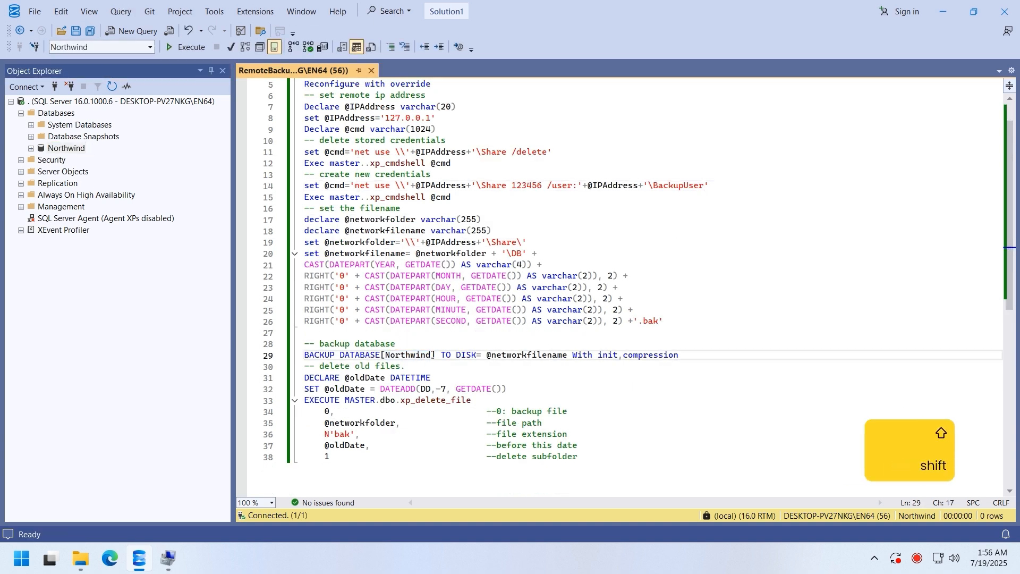
pyautogui.hotkey('ctrl', 'v')
pyautogui.hotkey('ctrl', 's')
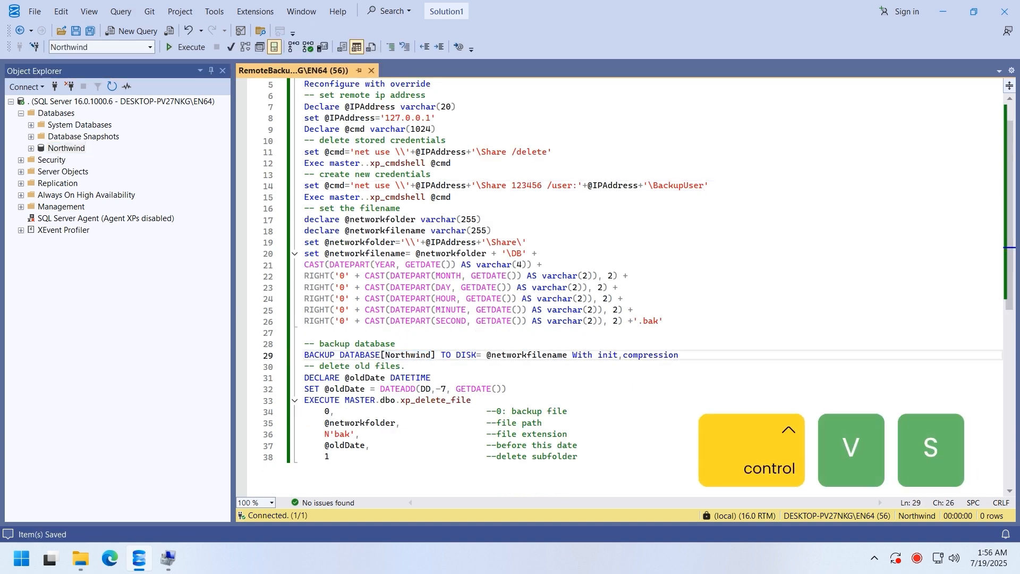
# - Run RemoteBackup and confirm the first Northwind .bak file appears in C:\Share
pyautogui.click(187, 47)
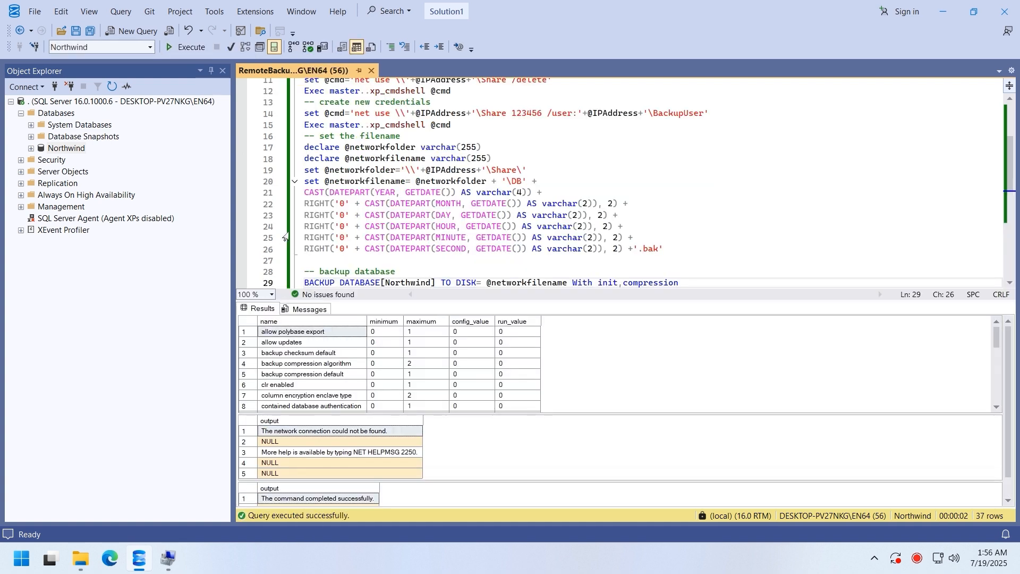
pyautogui.click(295, 499)
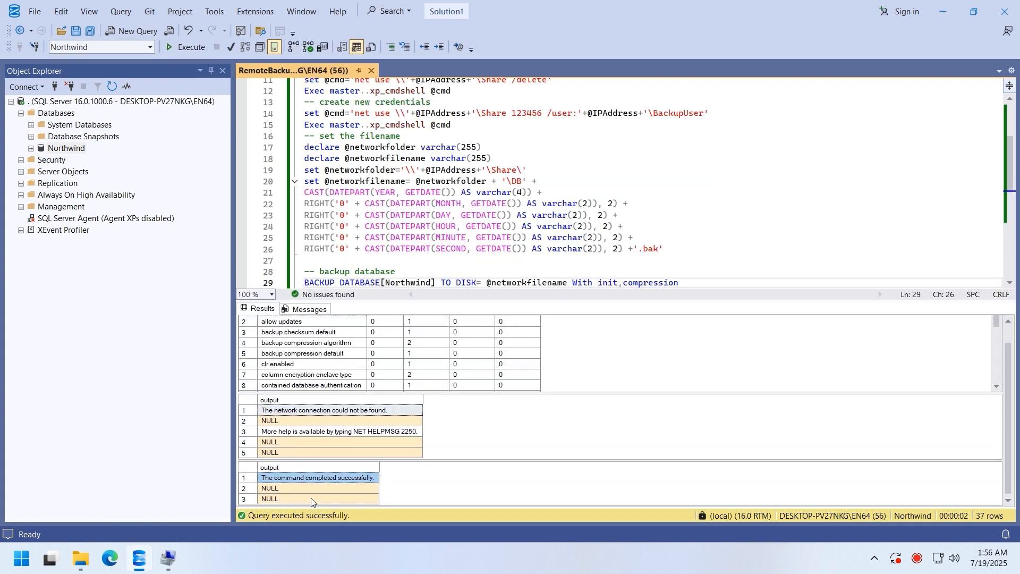
pyautogui.click(85, 558)
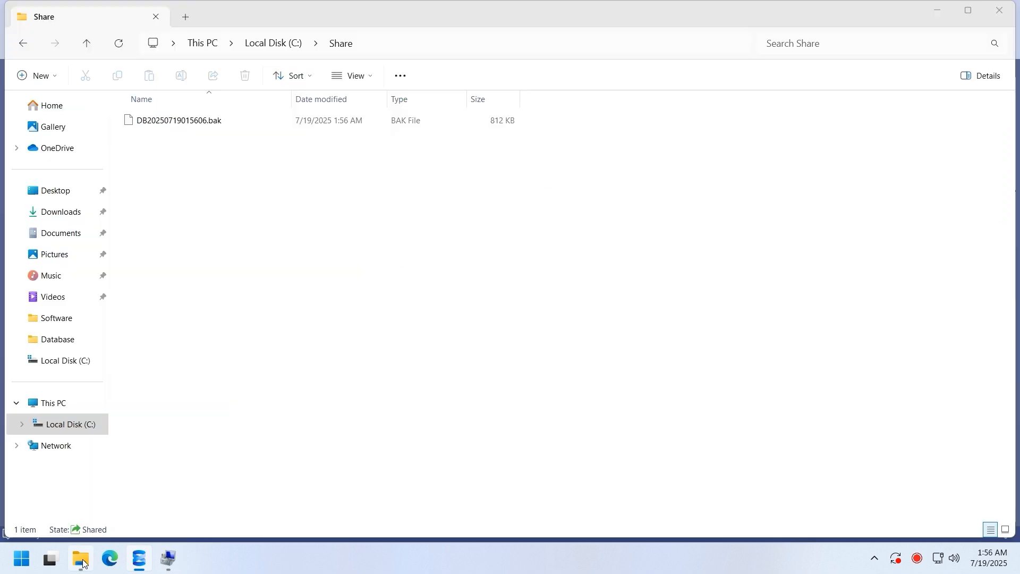
pyautogui.click(198, 125)
pyautogui.click(261, 422)
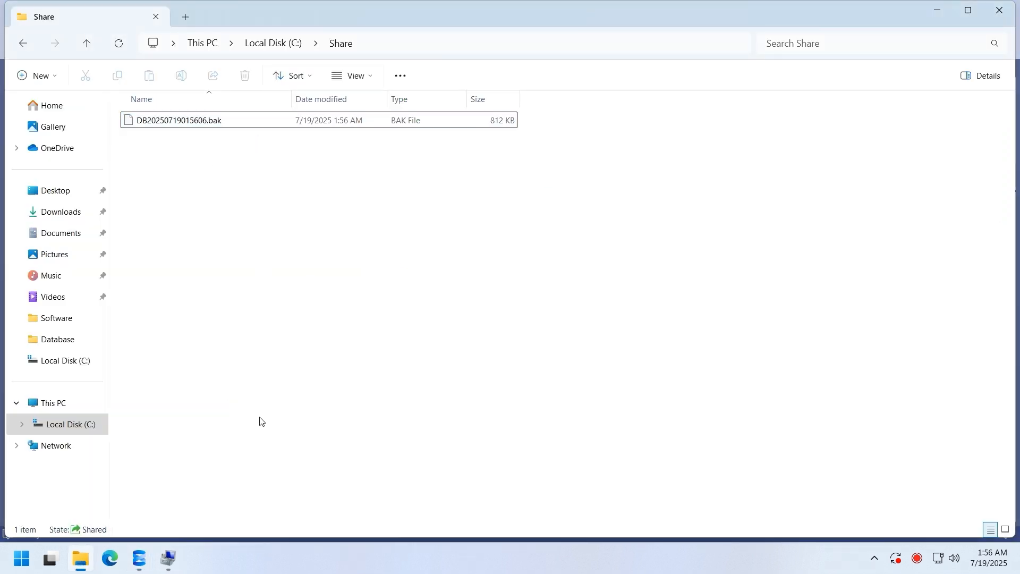
pyautogui.click(144, 558)
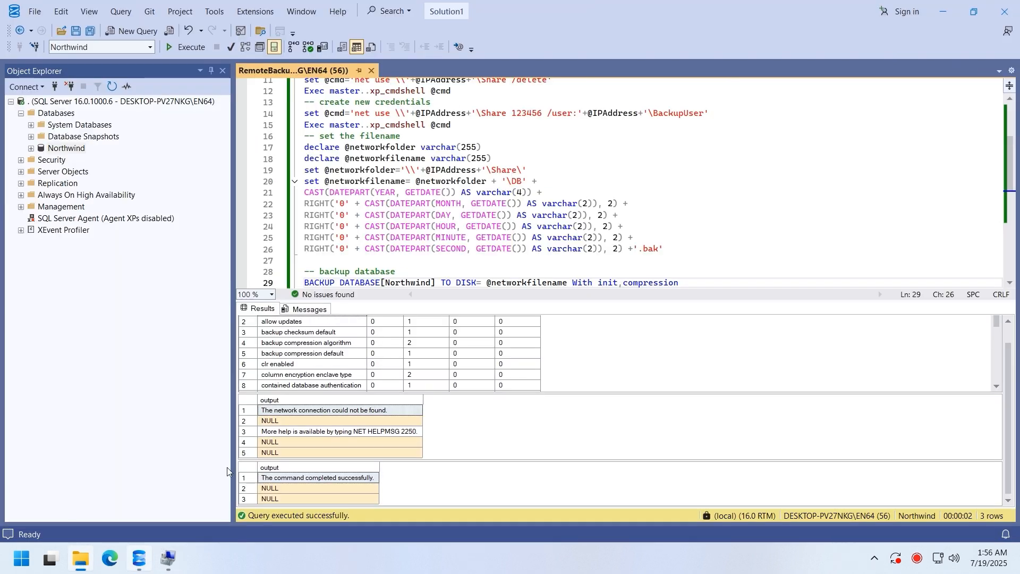
# - Run the script again and check C:\Share for the second backup file
pyautogui.click(183, 47)
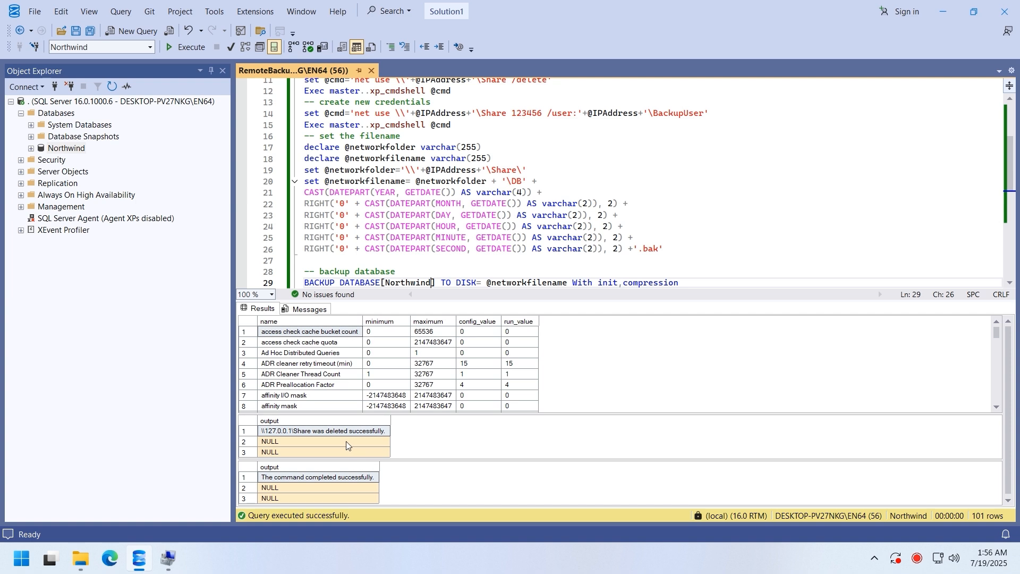
pyautogui.click(343, 478)
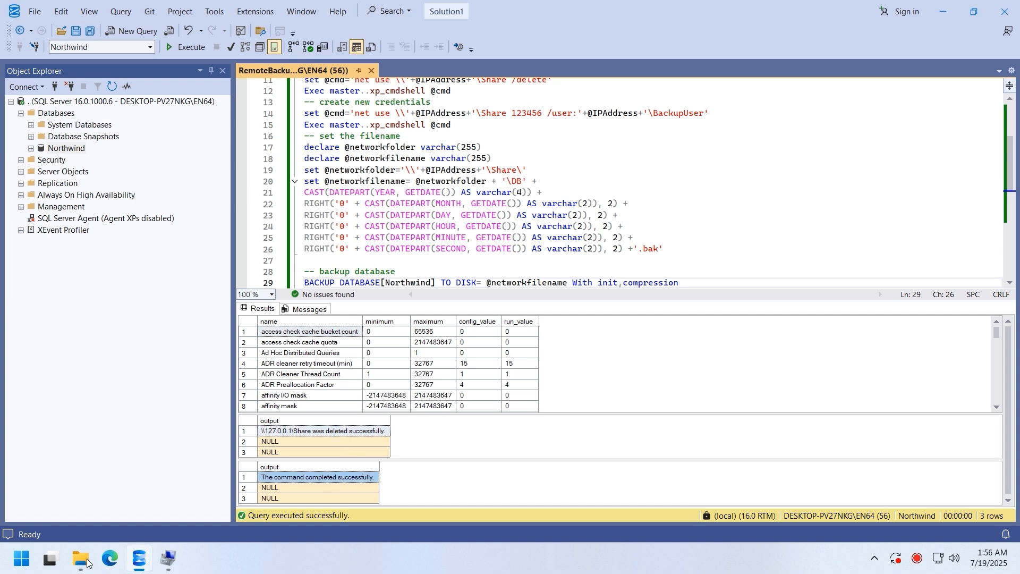
pyautogui.click(87, 561)
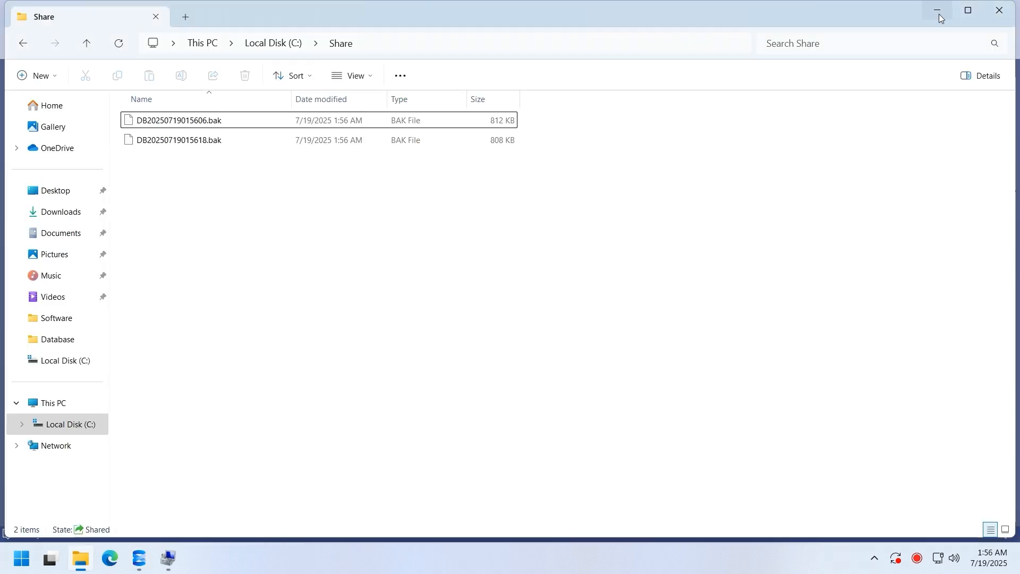
pyautogui.click(938, 11)
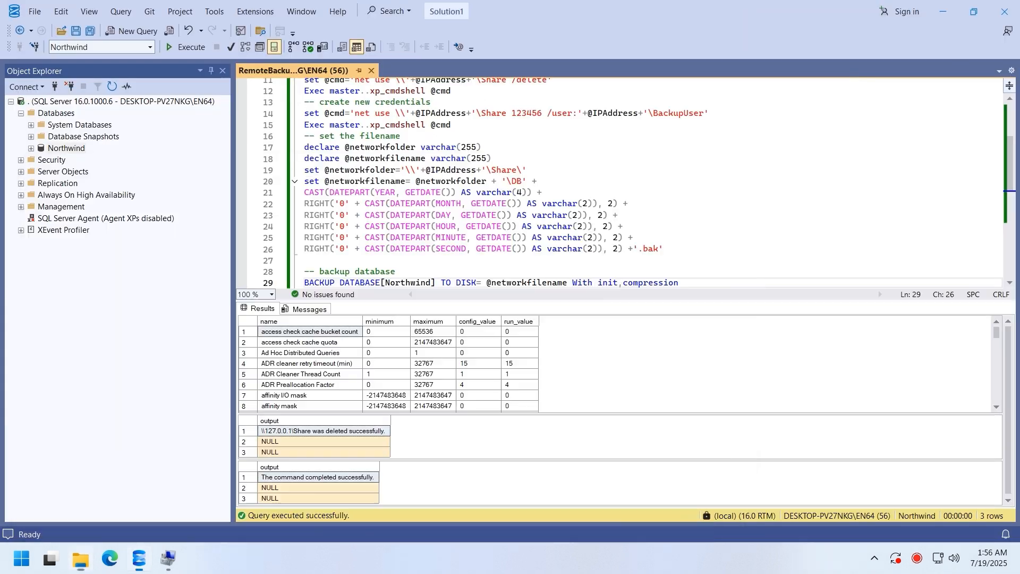
pyautogui.click(20, 564)
# - Launch SQL Server Configuration Manager from the Microsoft SQL Server 2022 apps
pyautogui.click(376, 132)
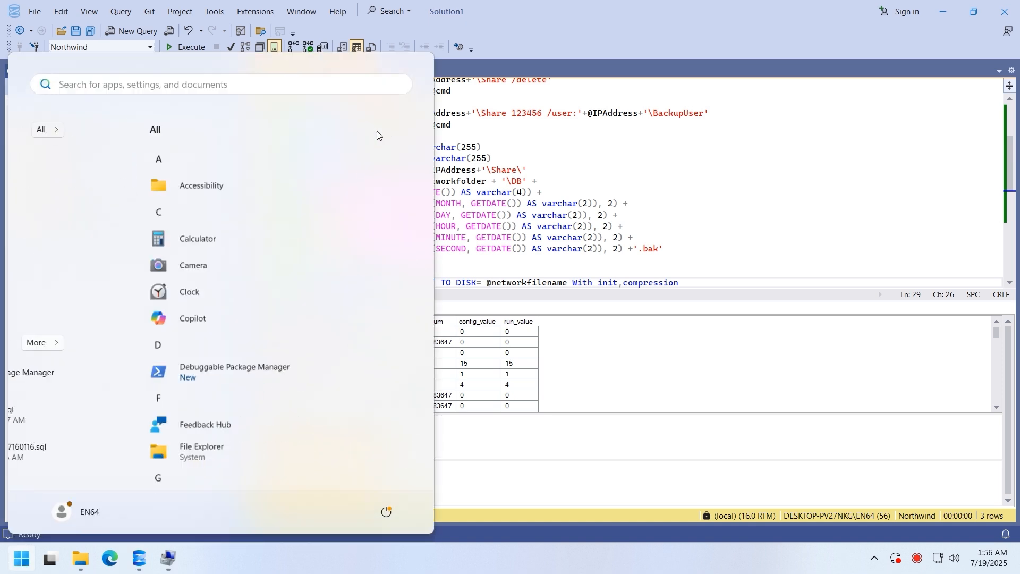
pyautogui.scroll(-3, 244, 337)
pyautogui.scroll(-3, 245, 339)
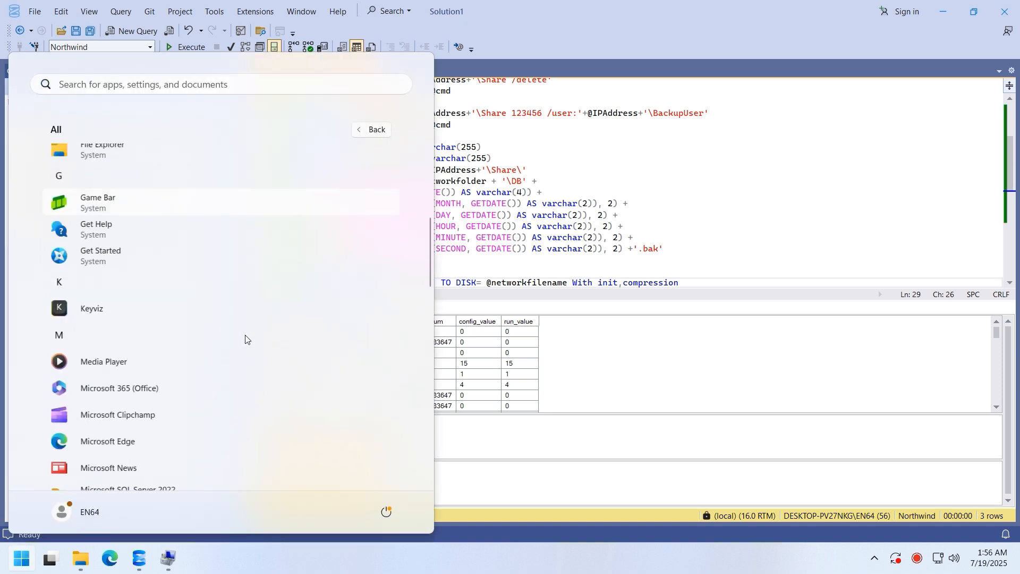
pyautogui.click(172, 440)
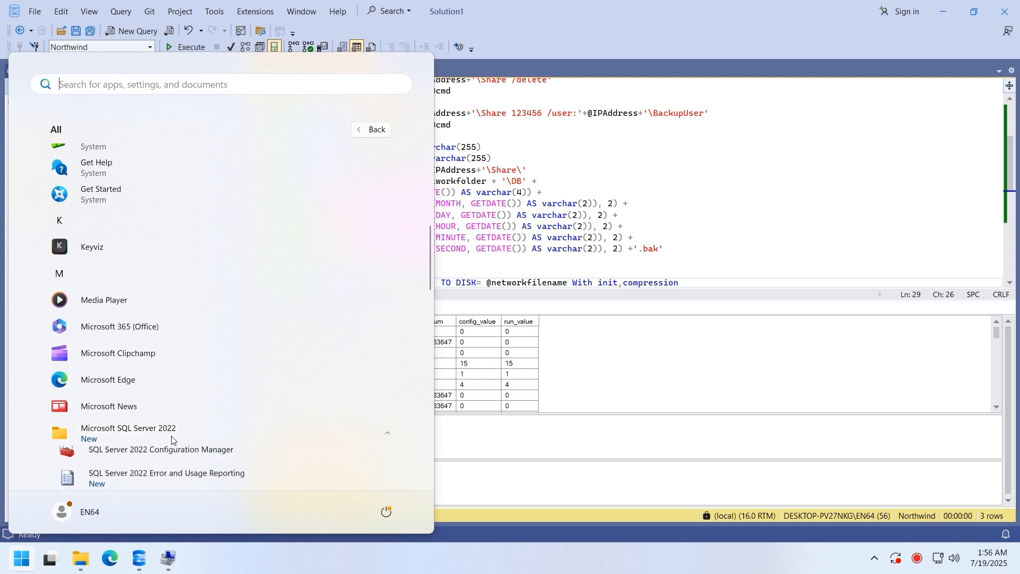
pyautogui.scroll(-2, 166, 457)
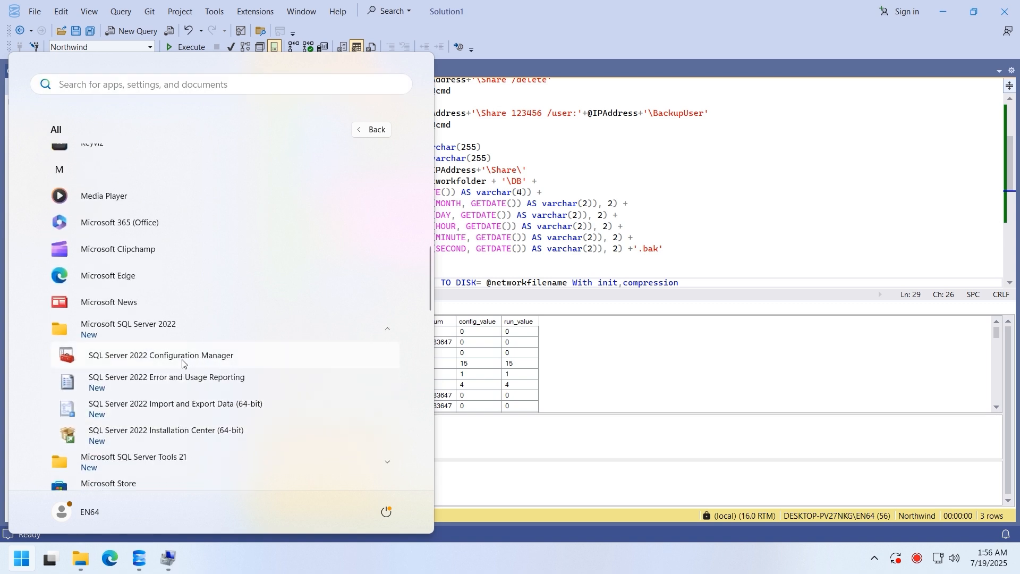
pyautogui.click(181, 359)
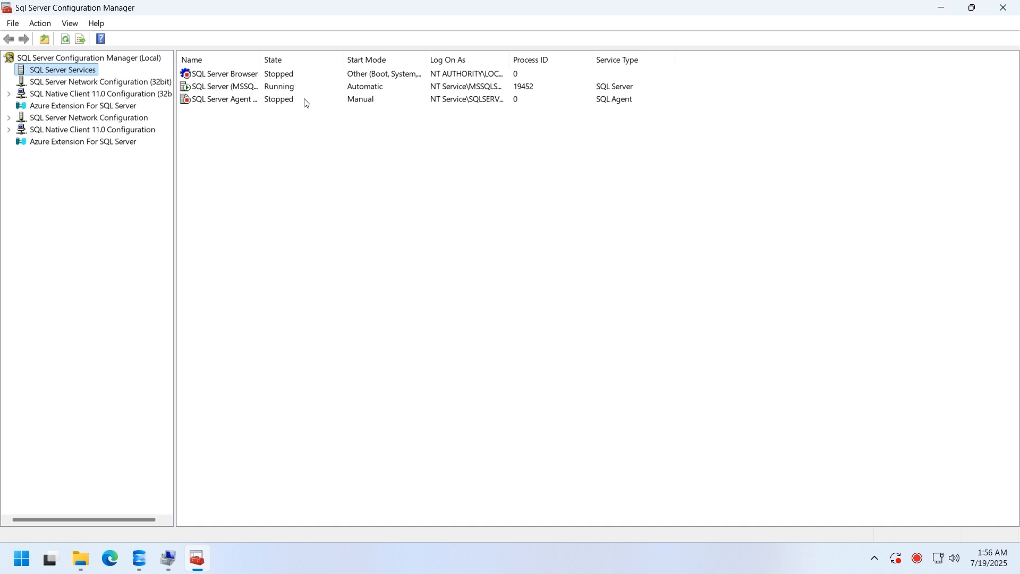
# - Start the SQL Server Agent service from its Properties
pyautogui.click(307, 103)
pyautogui.rightClick(307, 103)
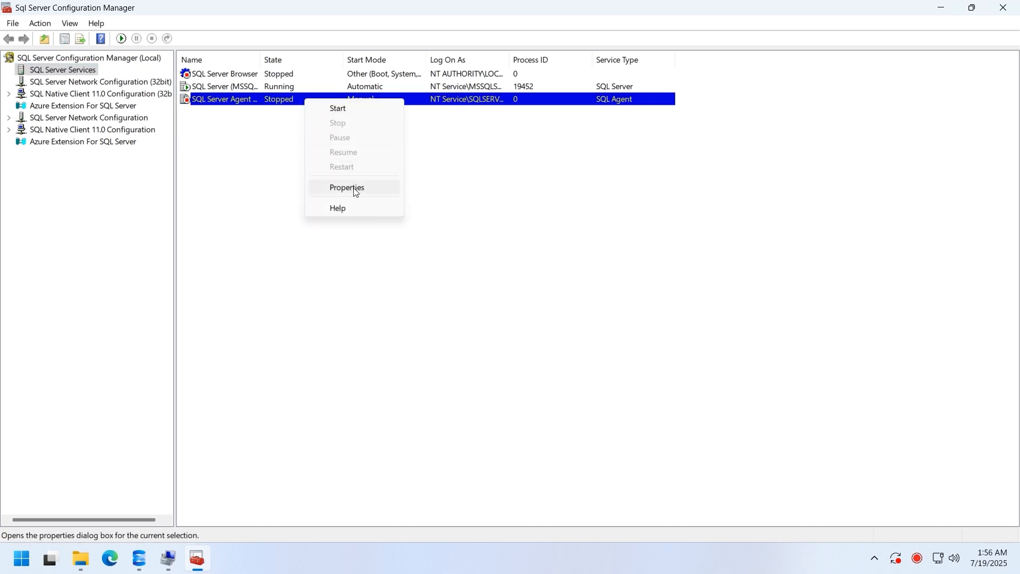
pyautogui.click(354, 188)
pyautogui.click(407, 391)
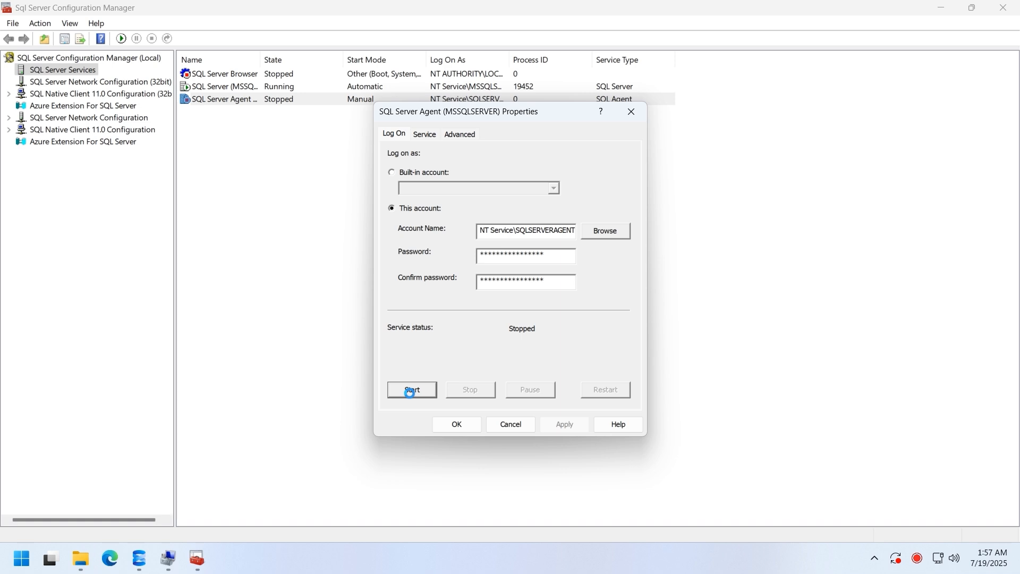
# - Set the SQL Server Agent Start Mode to Automatic
pyautogui.click(425, 136)
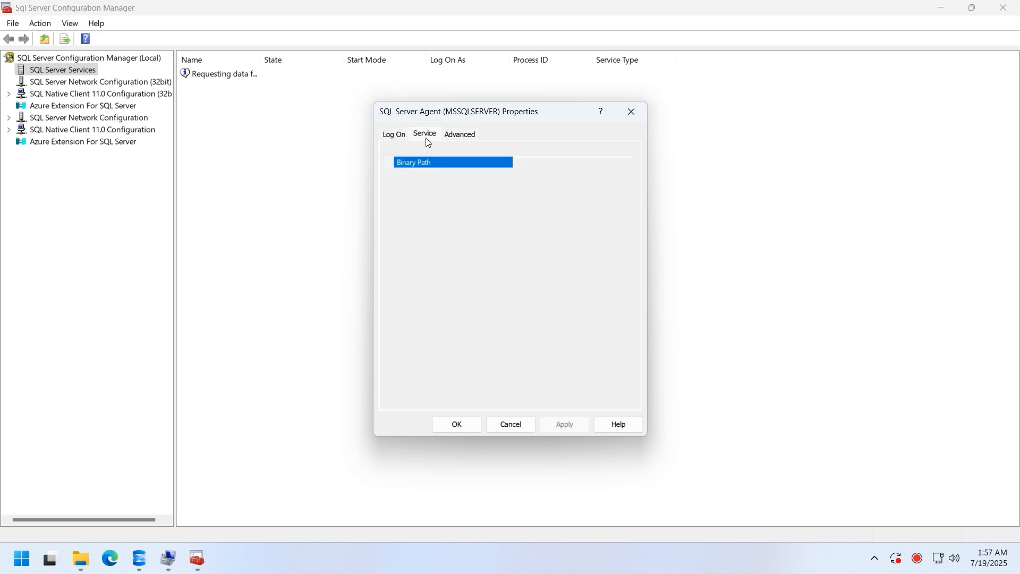
pyautogui.click(594, 247)
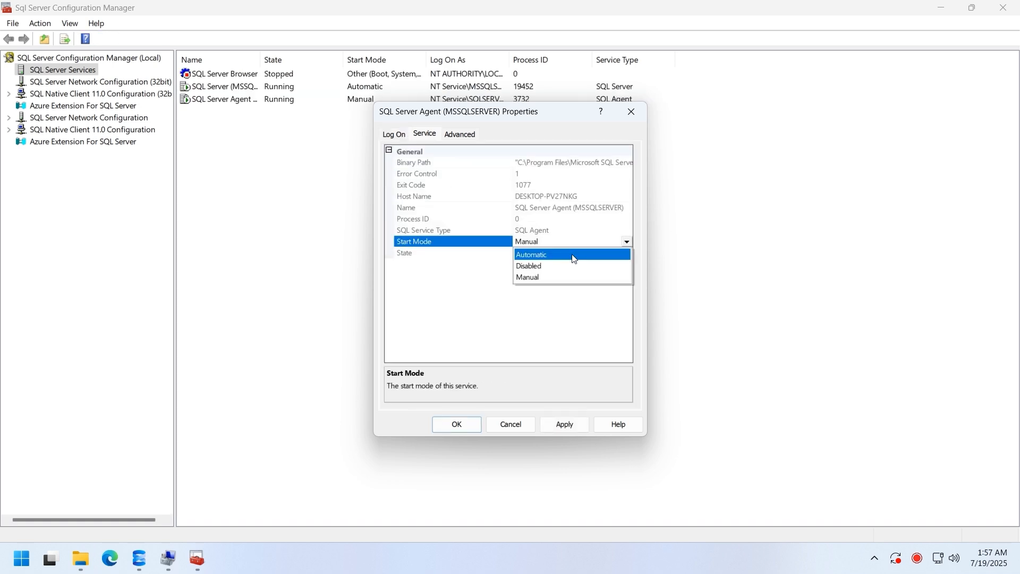
pyautogui.click(572, 256)
pyautogui.click(456, 424)
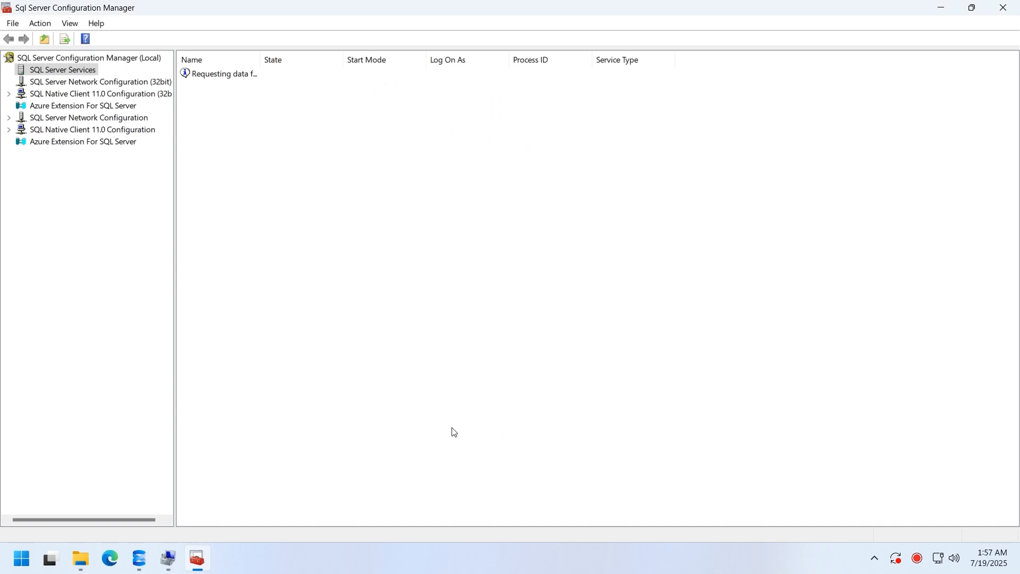
pyautogui.click(140, 560)
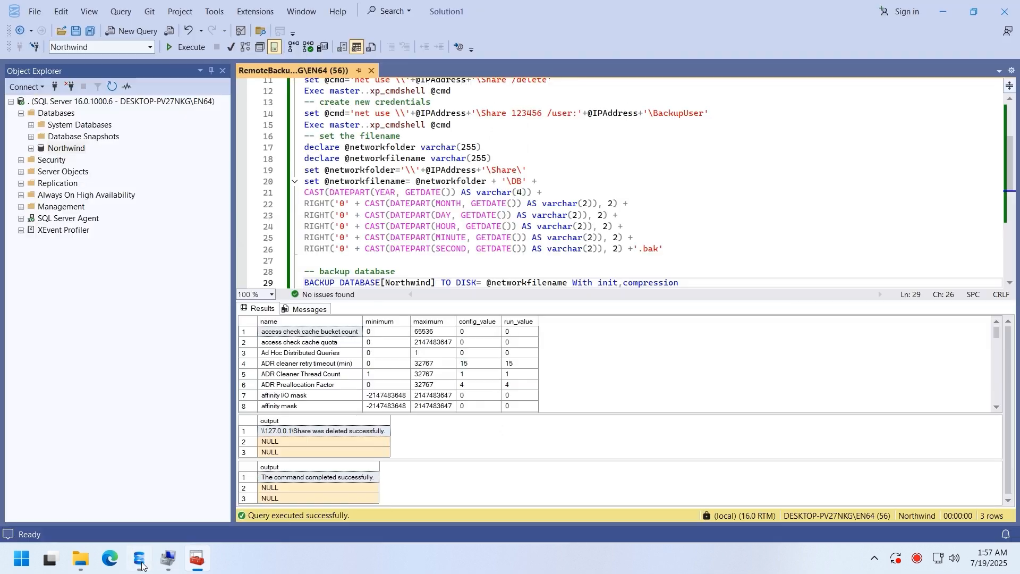
# - Start a new Agent job named MaintenanceBackup under SQL Server Agent > Jobs
pyautogui.click(21, 219)
pyautogui.click(44, 233)
pyautogui.click(31, 231)
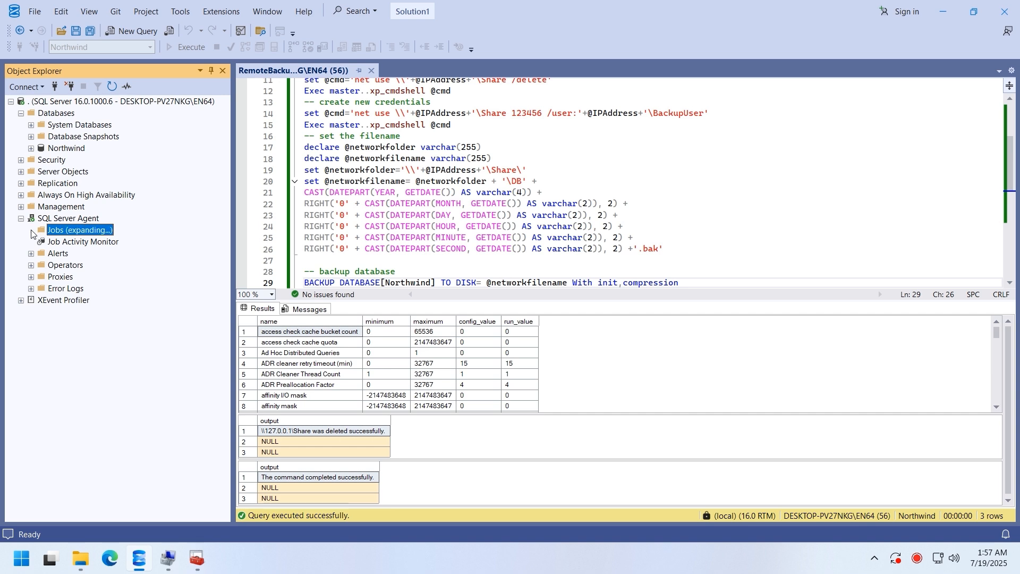
pyautogui.rightClick(60, 235)
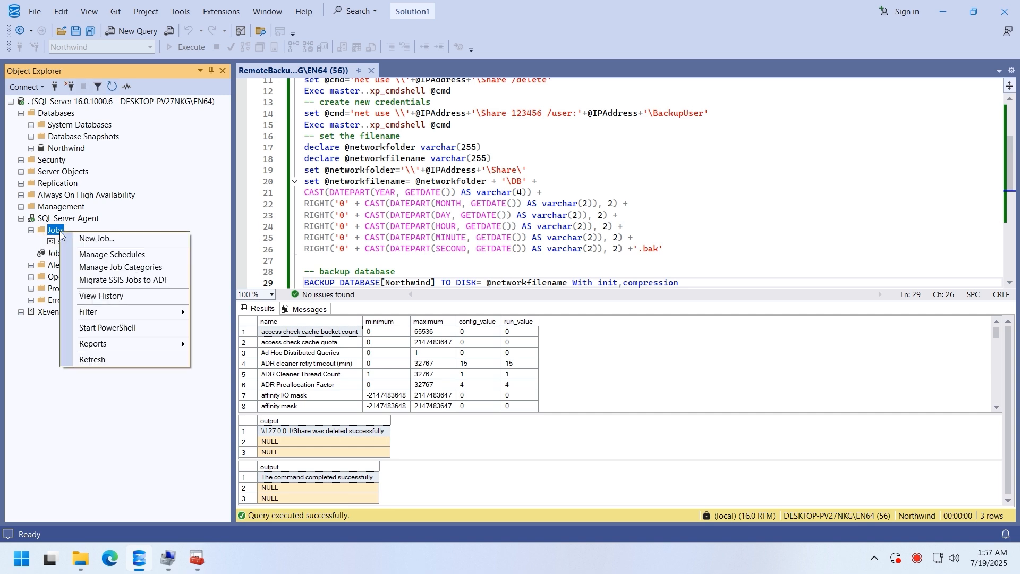
pyautogui.click(85, 238)
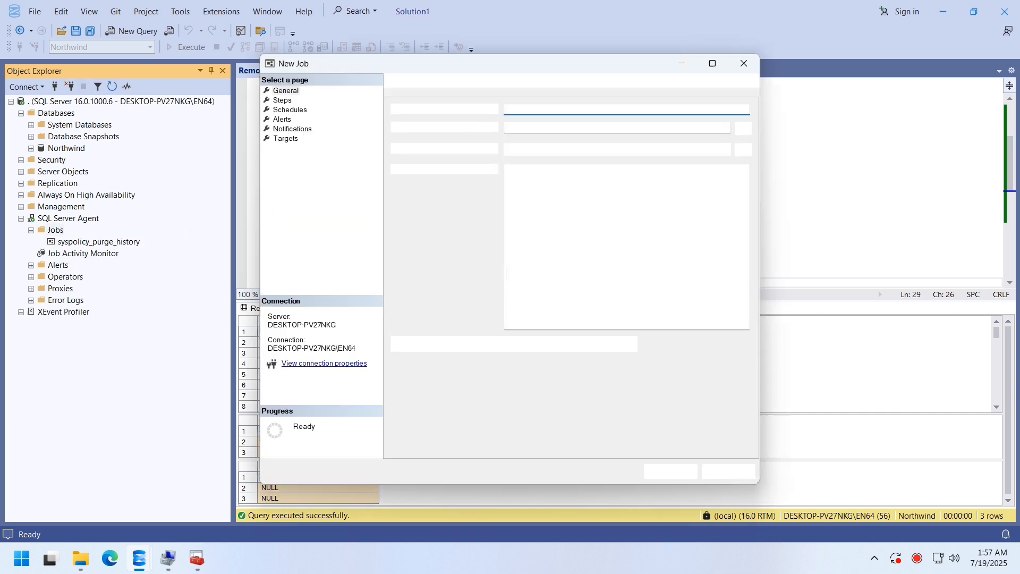
pyautogui.write('MaintenanceBackup')
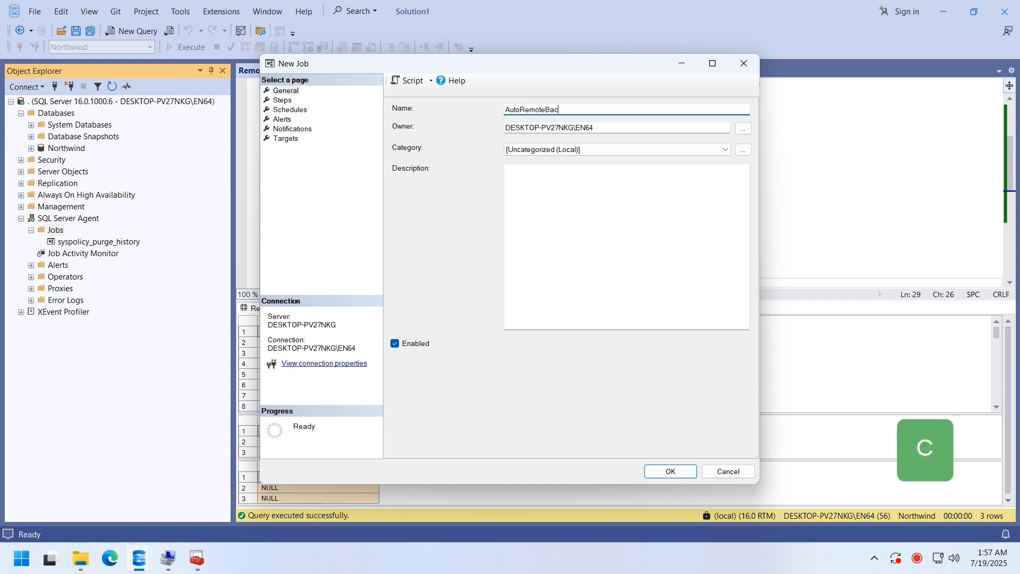
# - Add job step Backup that loads RemoteBackup.sql as its command
pyautogui.click(282, 100)
pyautogui.click(426, 444)
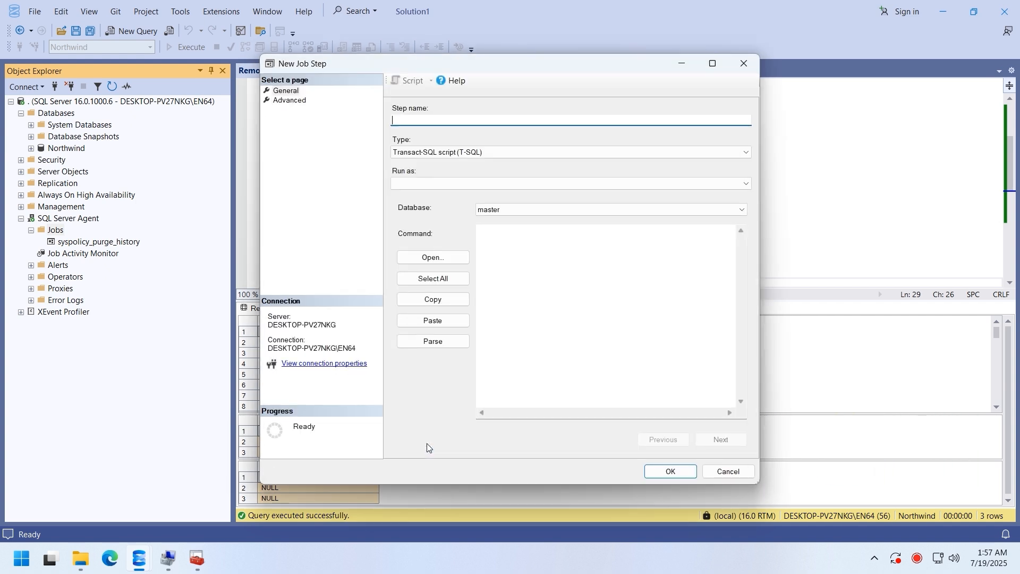
pyautogui.write('Backup')
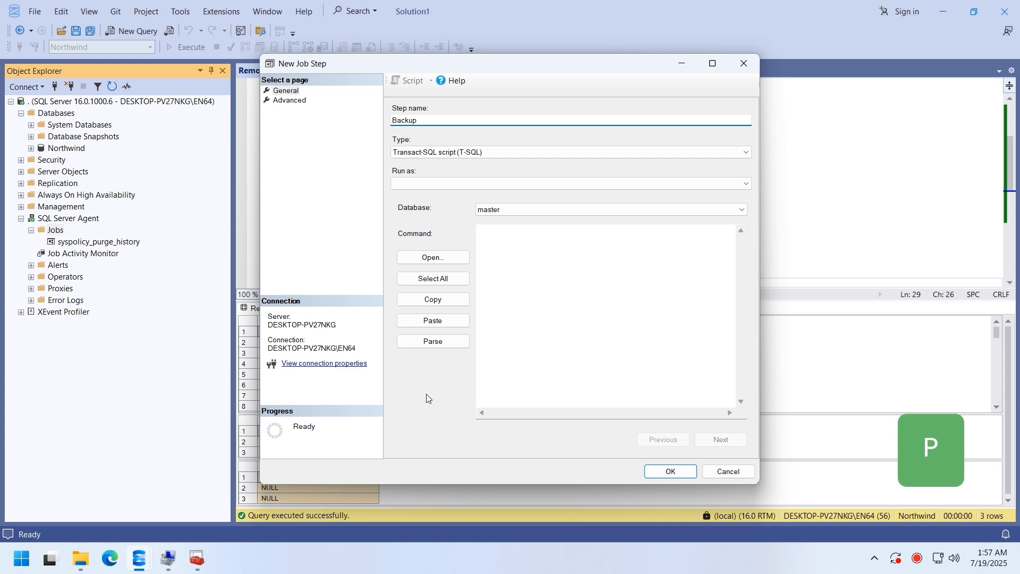
pyautogui.click(433, 258)
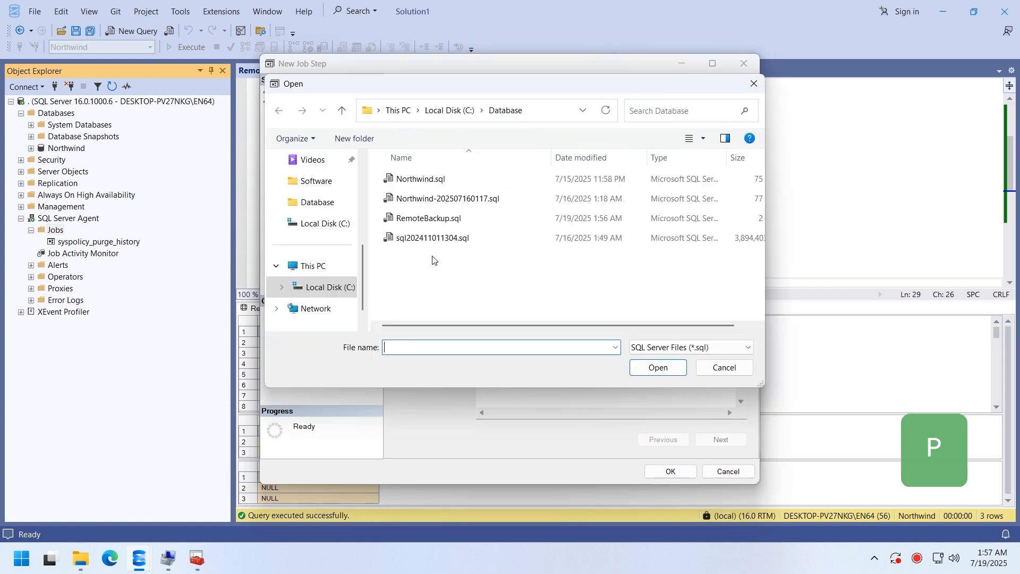
pyautogui.doubleClick(431, 219)
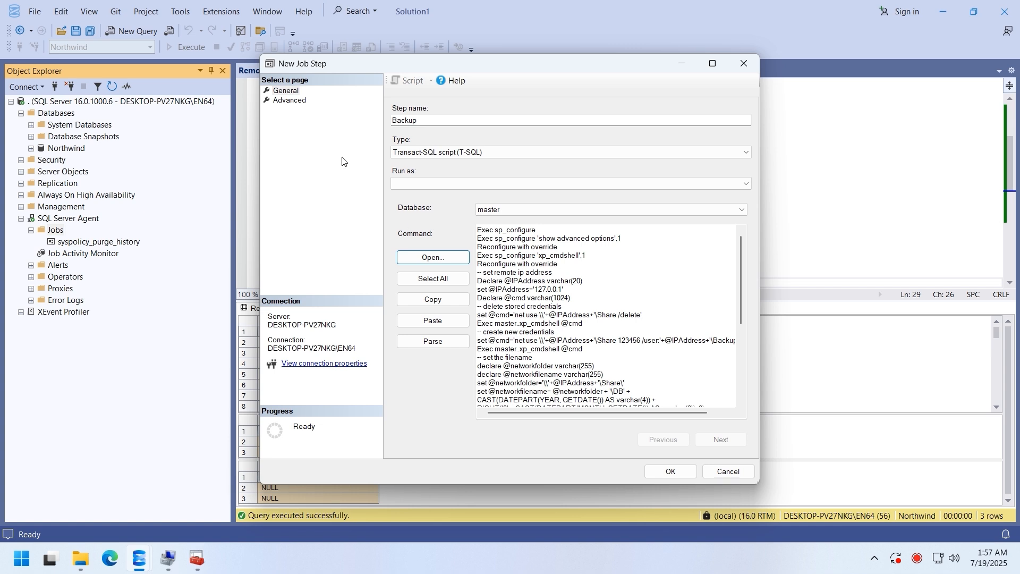
pyautogui.click(291, 101)
pyautogui.click(671, 471)
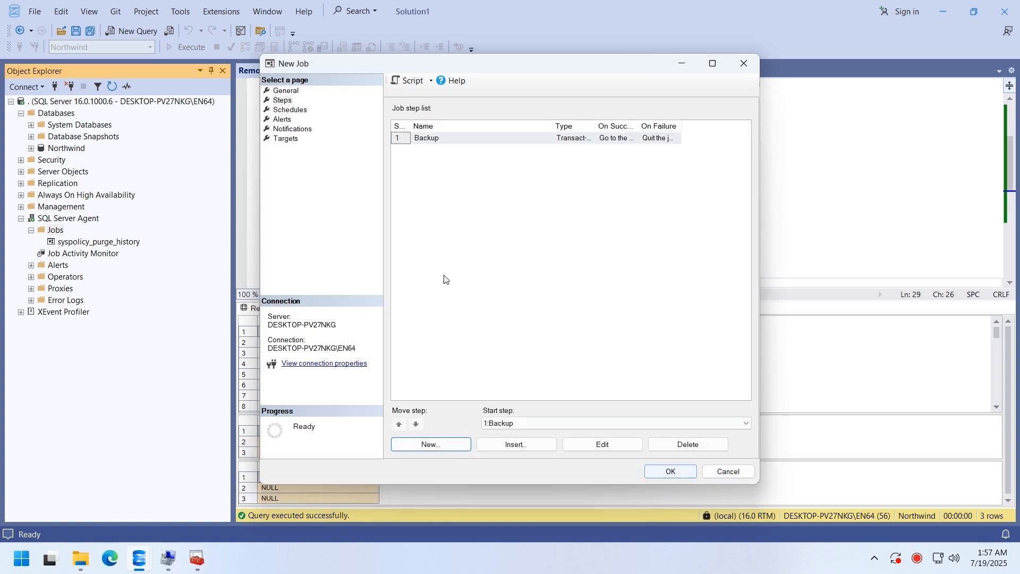
# - Add recurring schedule BackupSchedule, occurring daily every 1 hour
pyautogui.click(295, 110)
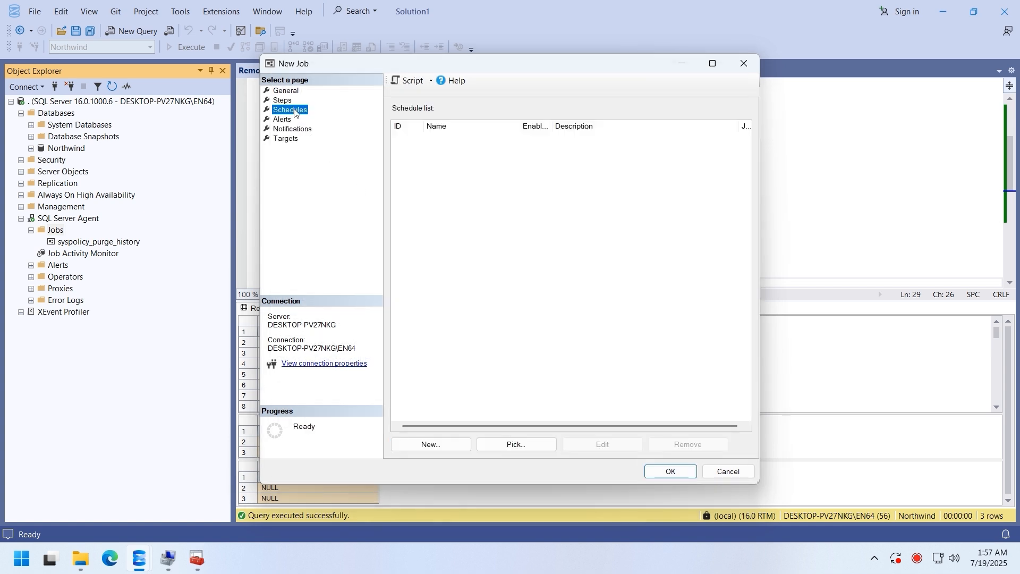
pyautogui.click(448, 442)
pyautogui.write('BackupSchedule')
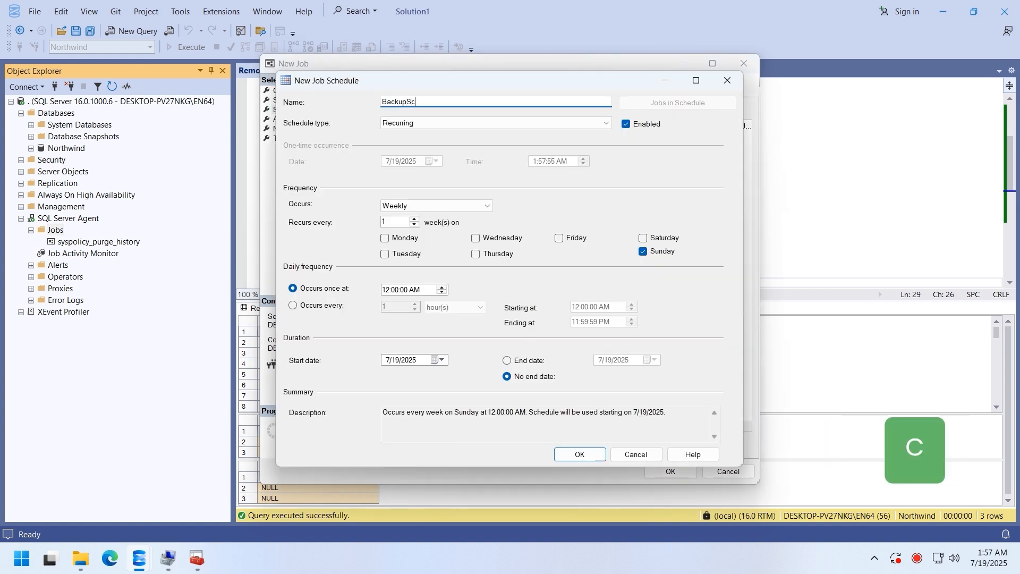
pyautogui.click(411, 127)
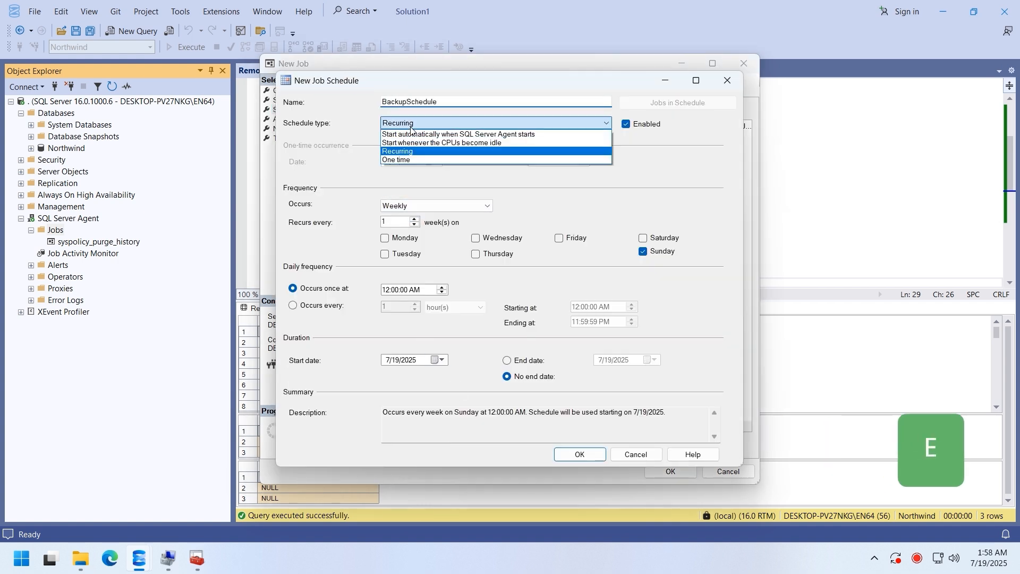
pyautogui.click(401, 152)
pyautogui.click(406, 207)
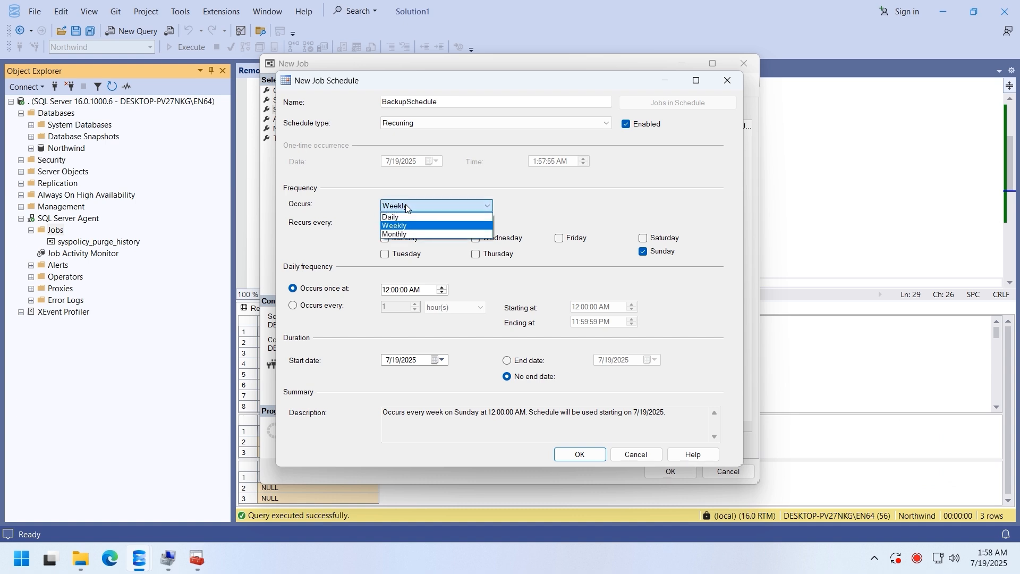
pyautogui.click(400, 218)
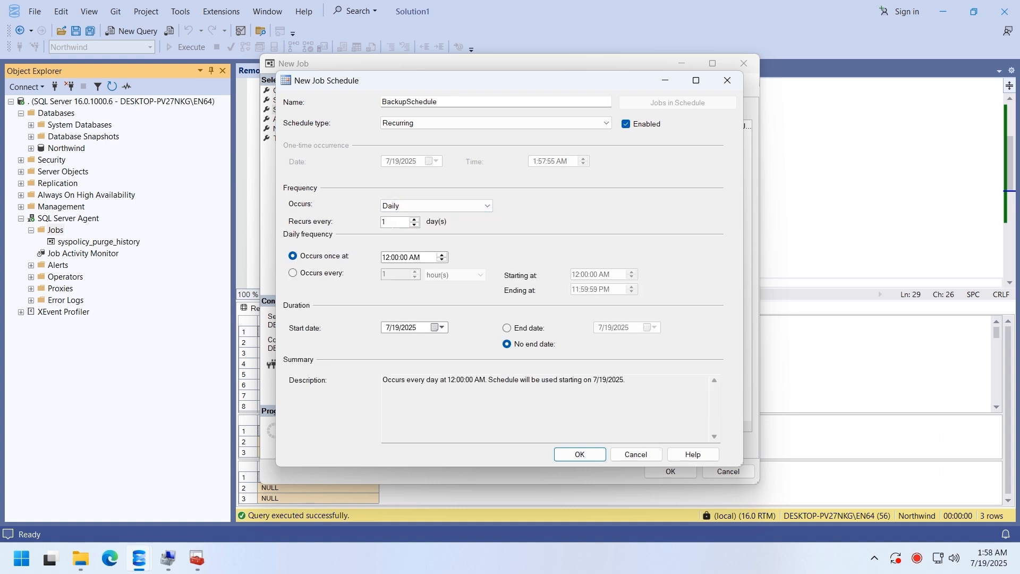
pyautogui.click(327, 273)
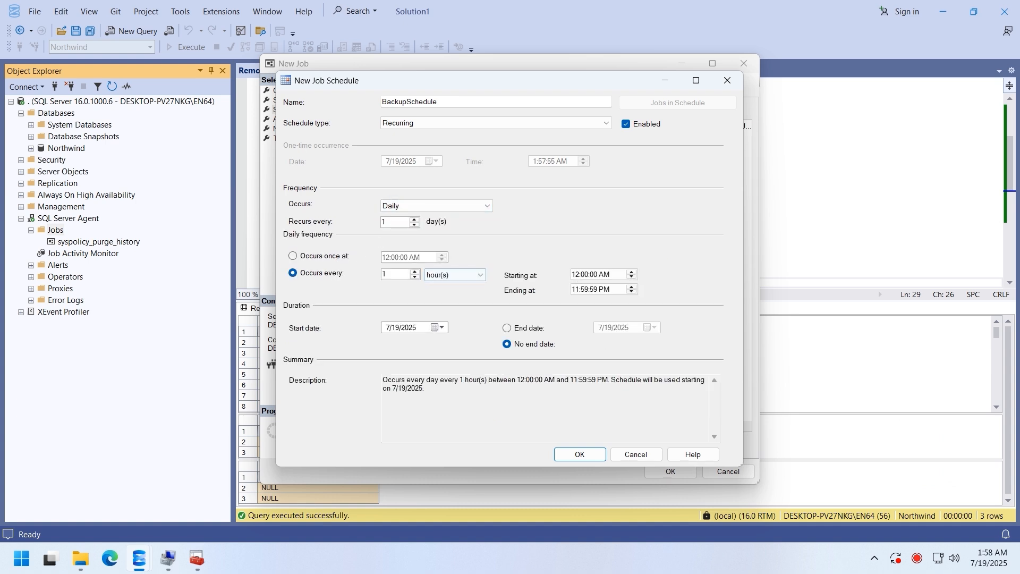
pyautogui.click(583, 458)
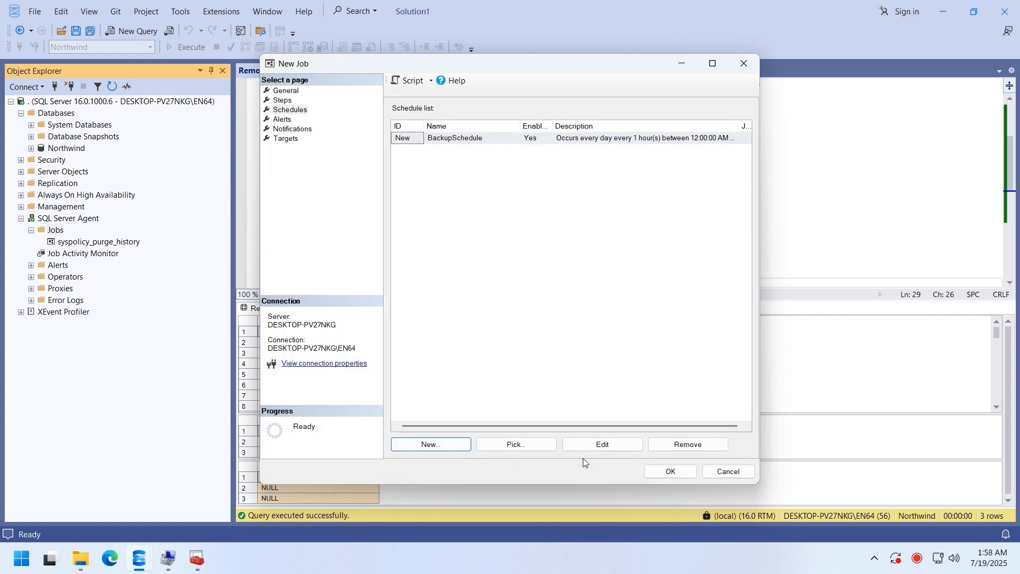
# - Review the Alerts, Notifications and Targets pages, then create the job
pyautogui.click(283, 120)
pyautogui.click(290, 129)
pyautogui.click(286, 139)
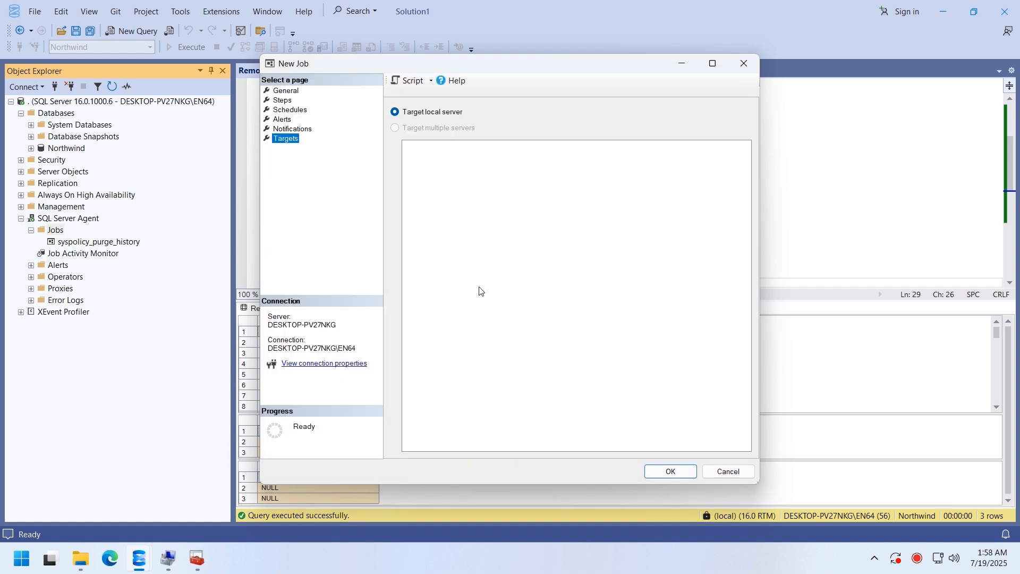
pyautogui.click(668, 470)
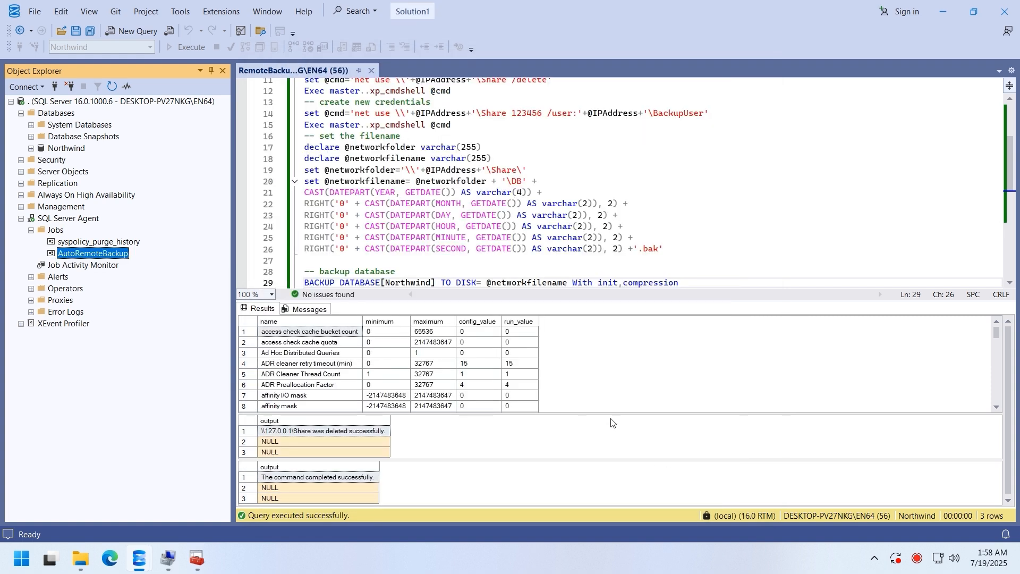
# - Review the two existing backup files in the C:\Share folder
pyautogui.click(81, 559)
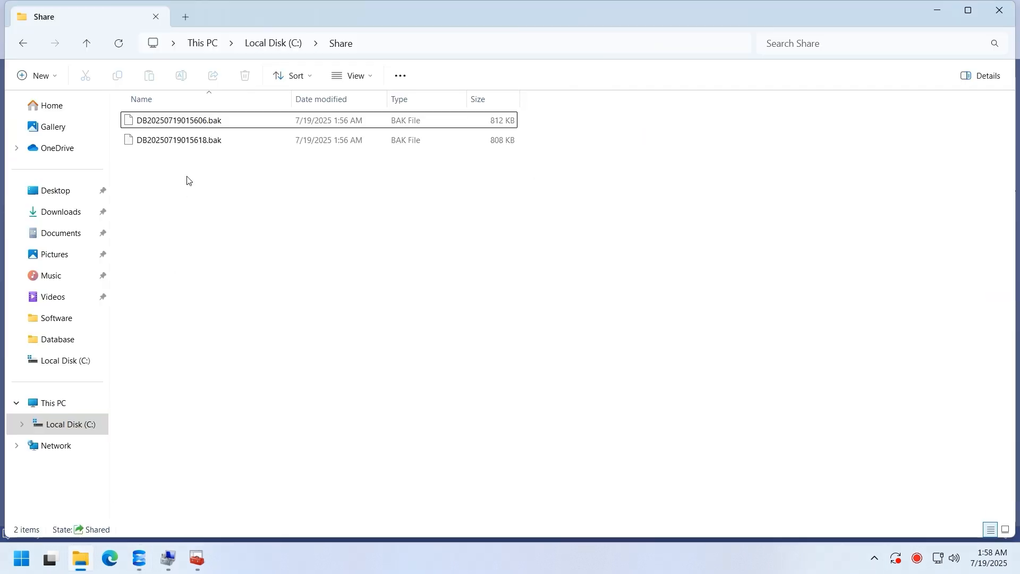
pyautogui.click(212, 127)
pyautogui.click(209, 141)
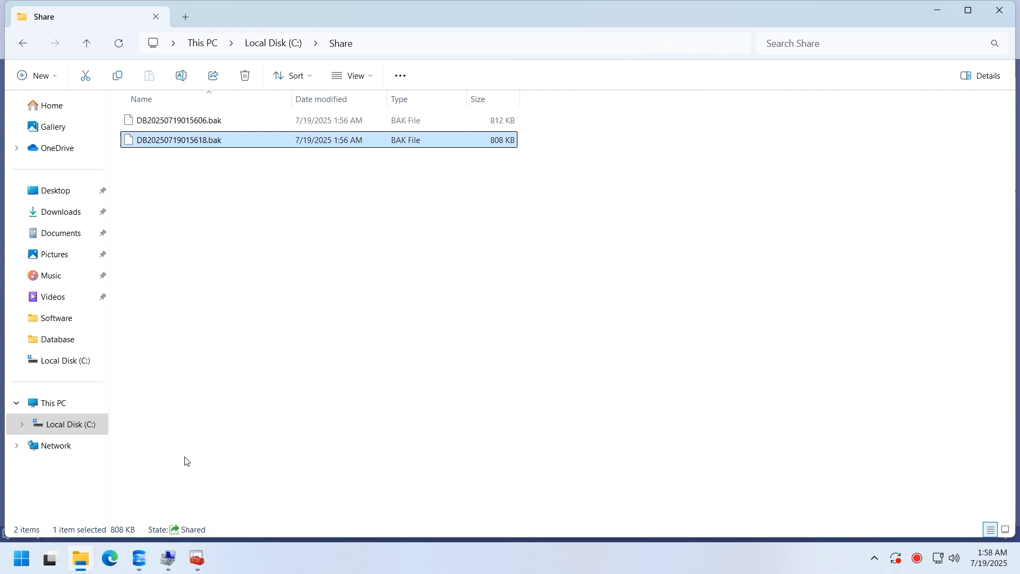
# - Run the AutoRemoteBackup job with Start Job at Step and check the run results
pyautogui.click(140, 559)
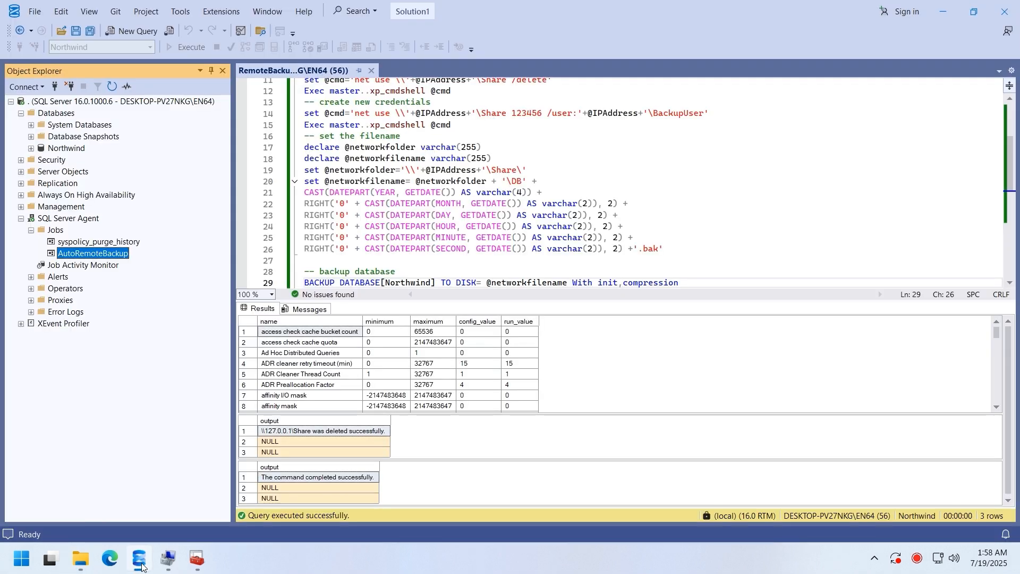
pyautogui.rightClick(119, 255)
pyautogui.click(151, 276)
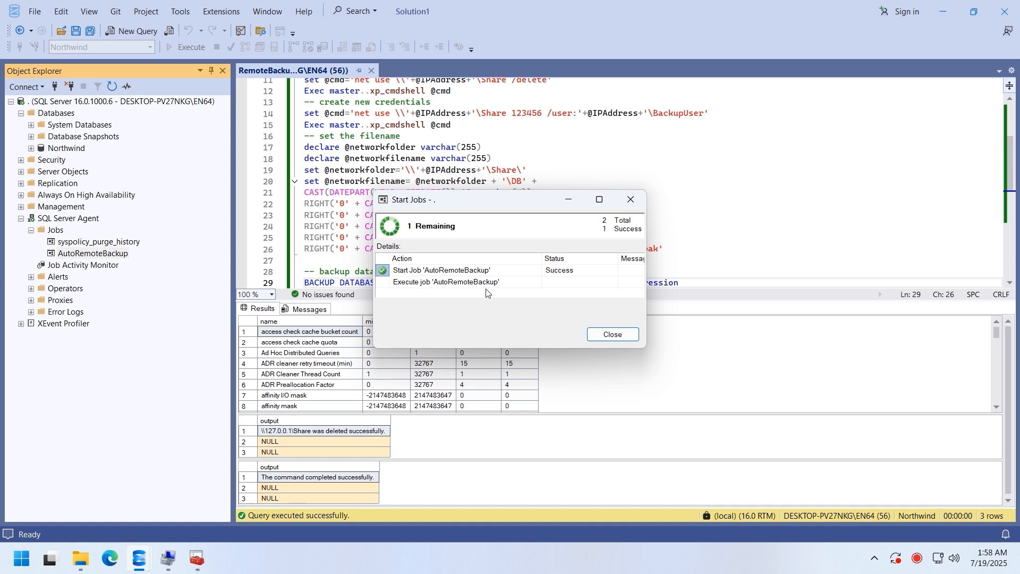
pyautogui.click(568, 283)
pyautogui.click(568, 275)
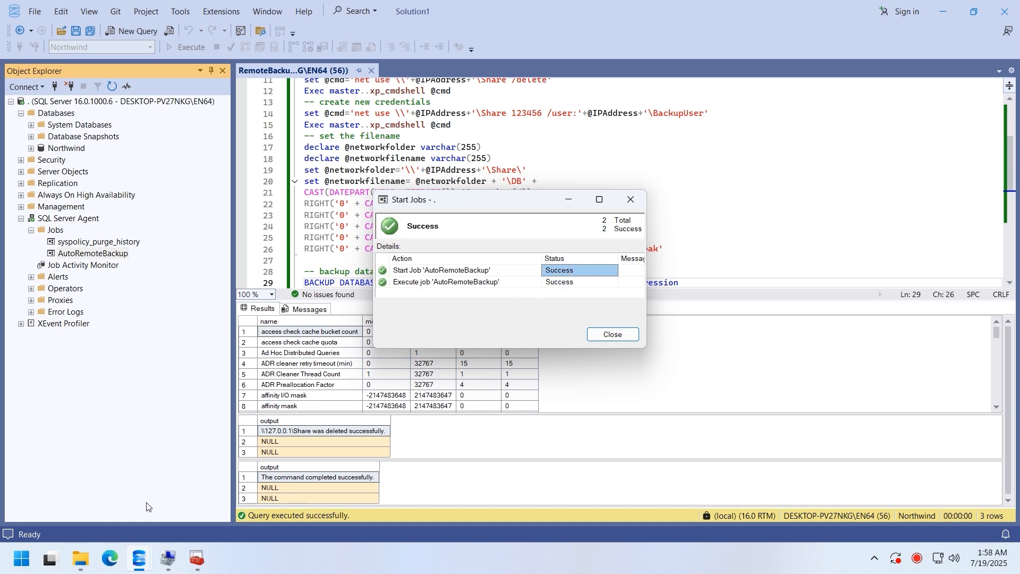
# - Confirm the new DB20250719015828.bak appeared in C:\Share, then close the job results
pyautogui.click(82, 561)
pyautogui.click(233, 161)
pyautogui.click(135, 566)
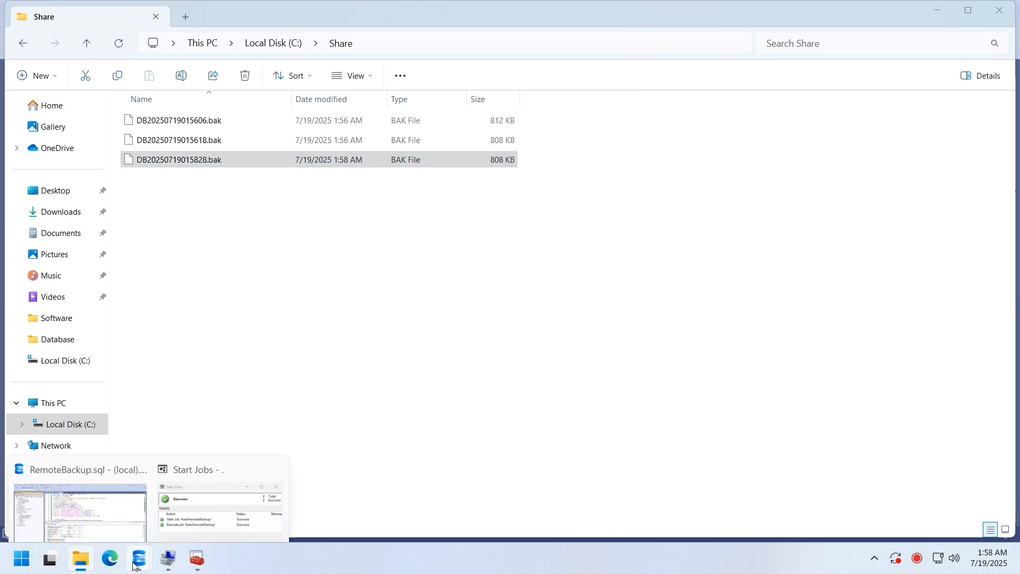
pyautogui.click(216, 502)
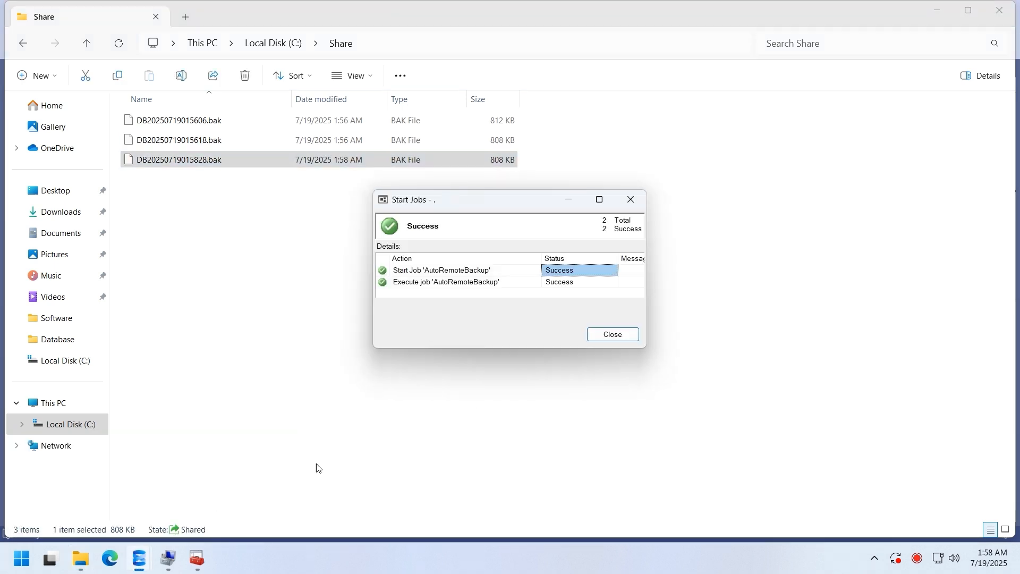
pyautogui.click(611, 340)
pyautogui.click(133, 563)
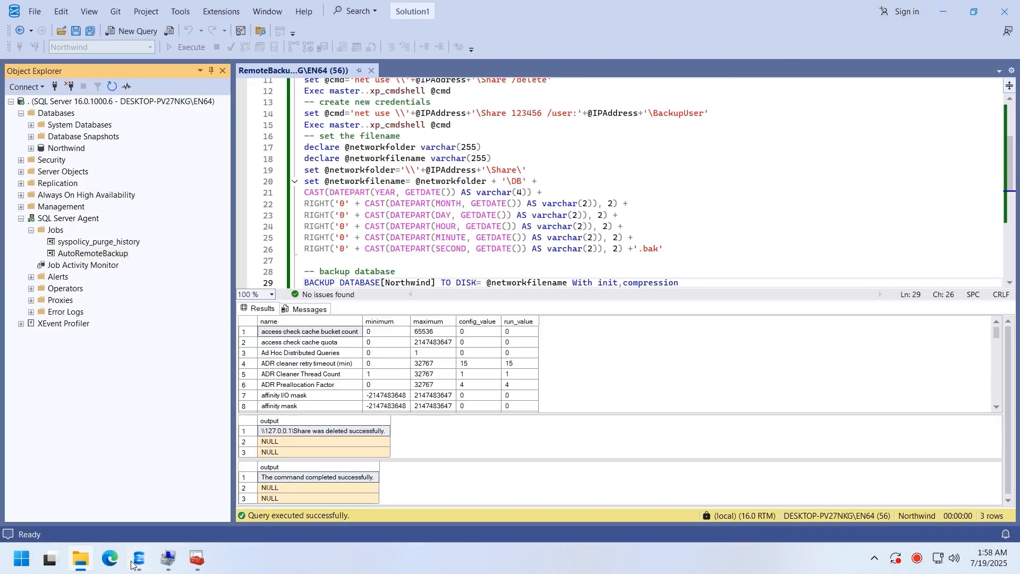
# - Resize the editor and results panes, scroll the script to the top, and go to the end of line 9
pyautogui.moveTo(613, 301); pyautogui.dragTo(593, 488)
pyautogui.moveTo(1011, 218); pyautogui.dragTo(1018, 167)
pyautogui.click(481, 170)
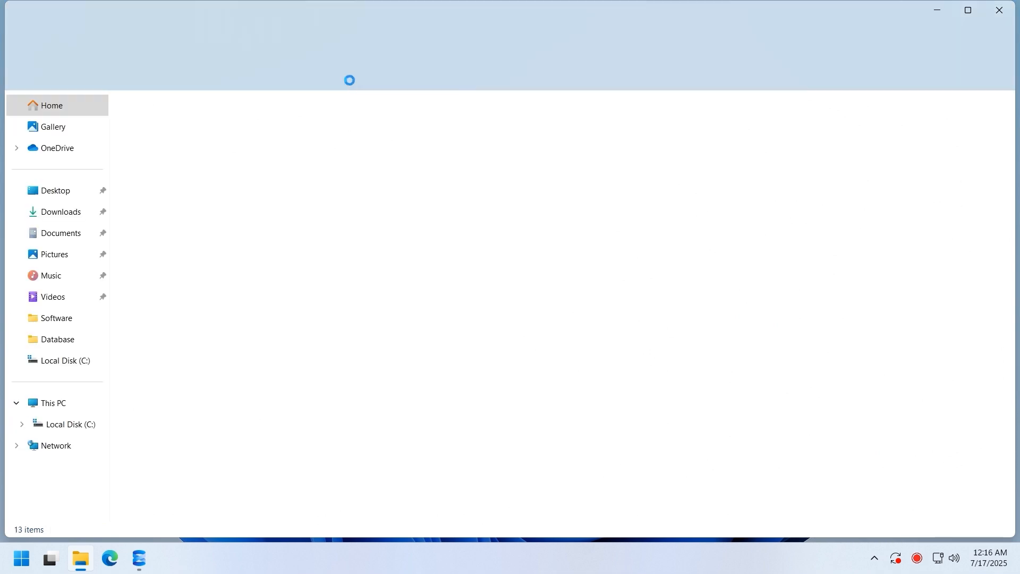
# - Go to Control Panel in Large icons view and open Windows Defender Firewall's Advanced settings
pyautogui.click(331, 46)
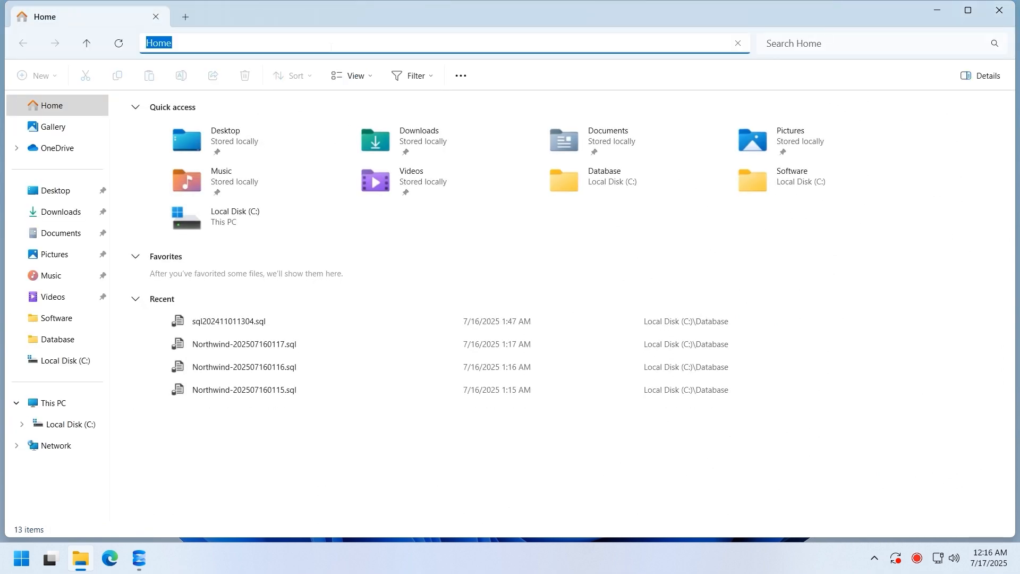
pyautogui.write('Control Panel')
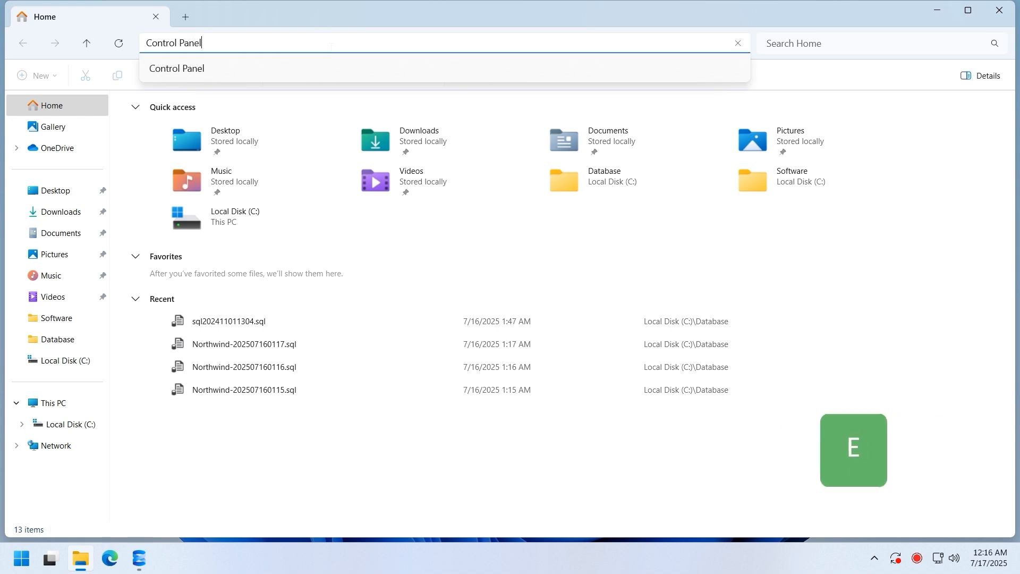
pyautogui.press('Return')
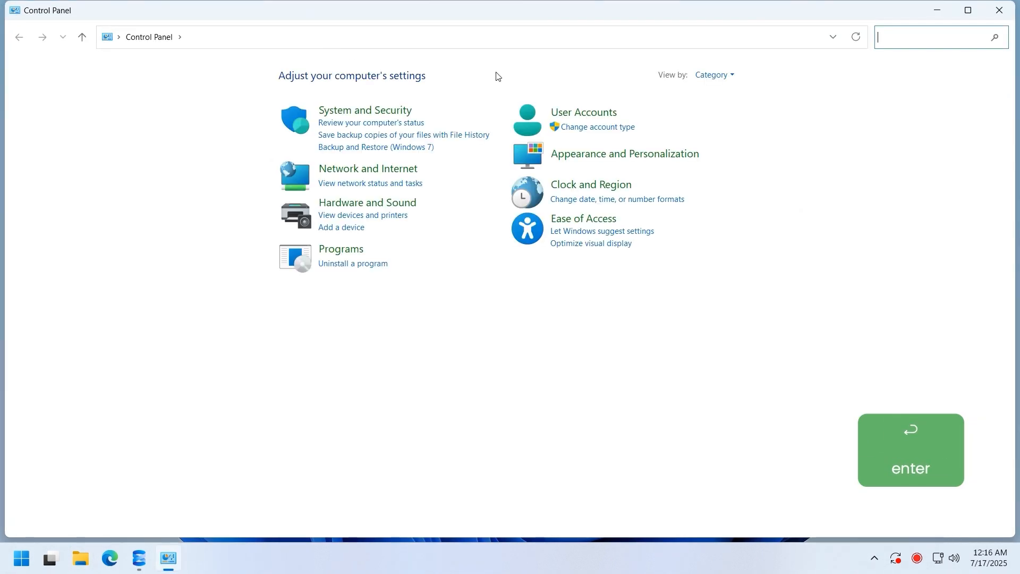
pyautogui.click(720, 76)
pyautogui.click(721, 109)
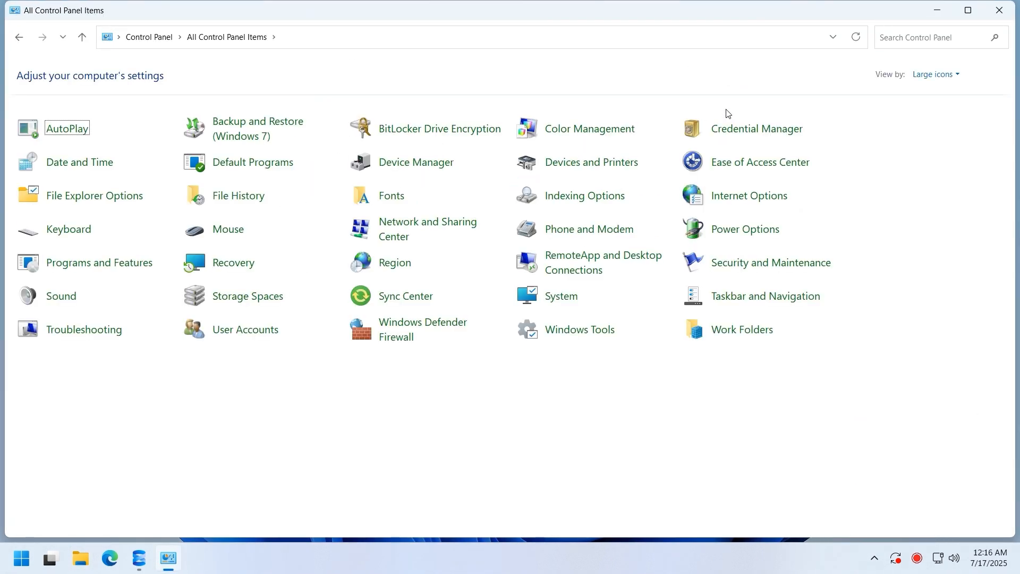
pyautogui.click(454, 336)
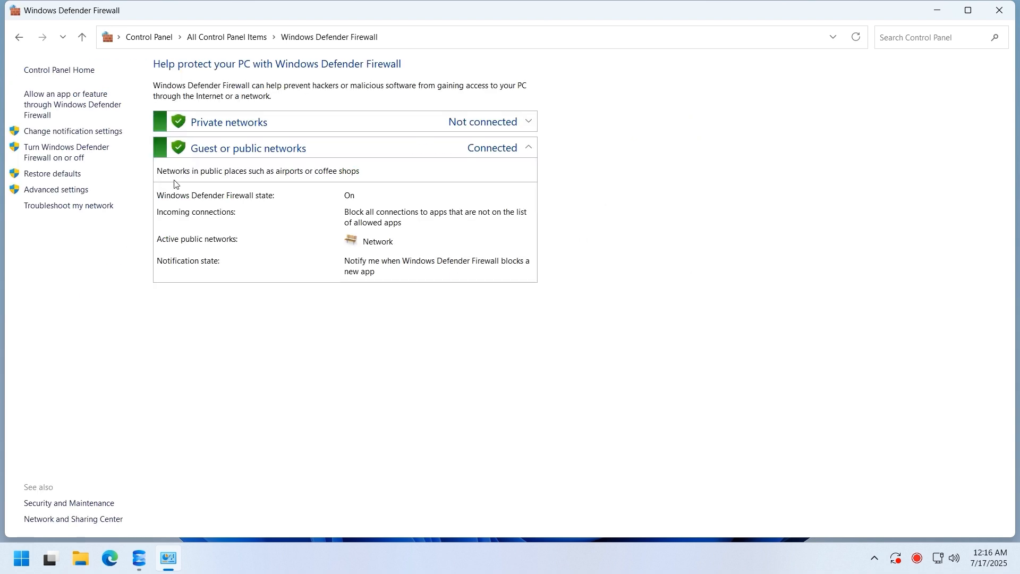
pyautogui.click(57, 190)
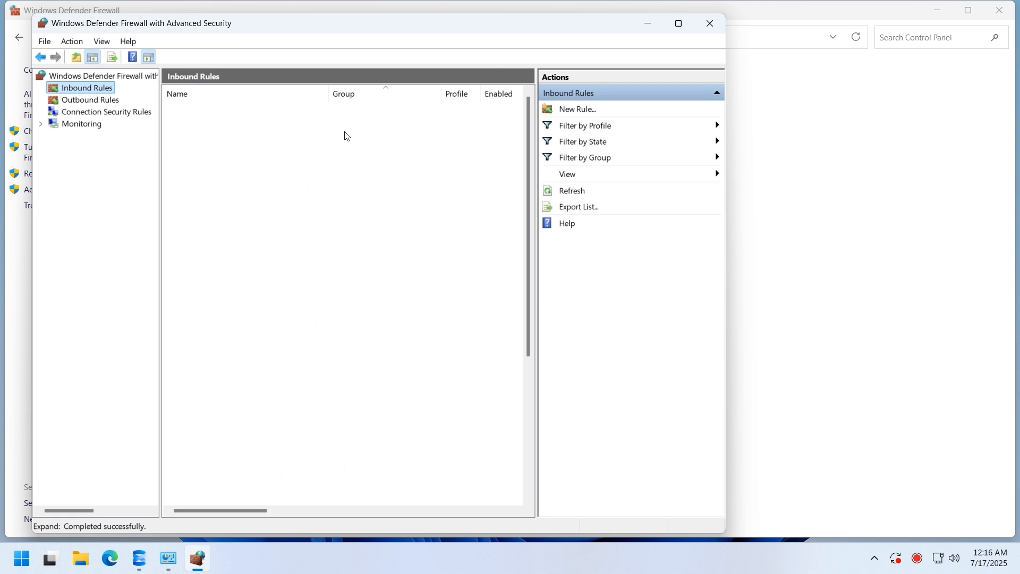
# - Create a Port rule for TCP 1433 allowing the connection on all profiles, named MSSqlServer
pyautogui.click(582, 109)
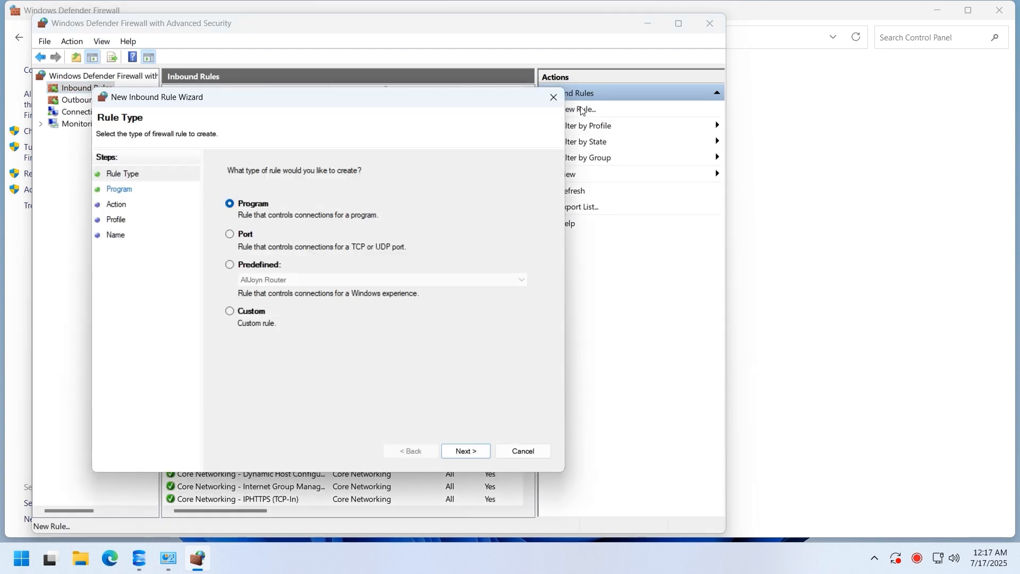
pyautogui.click(237, 236)
pyautogui.click(456, 453)
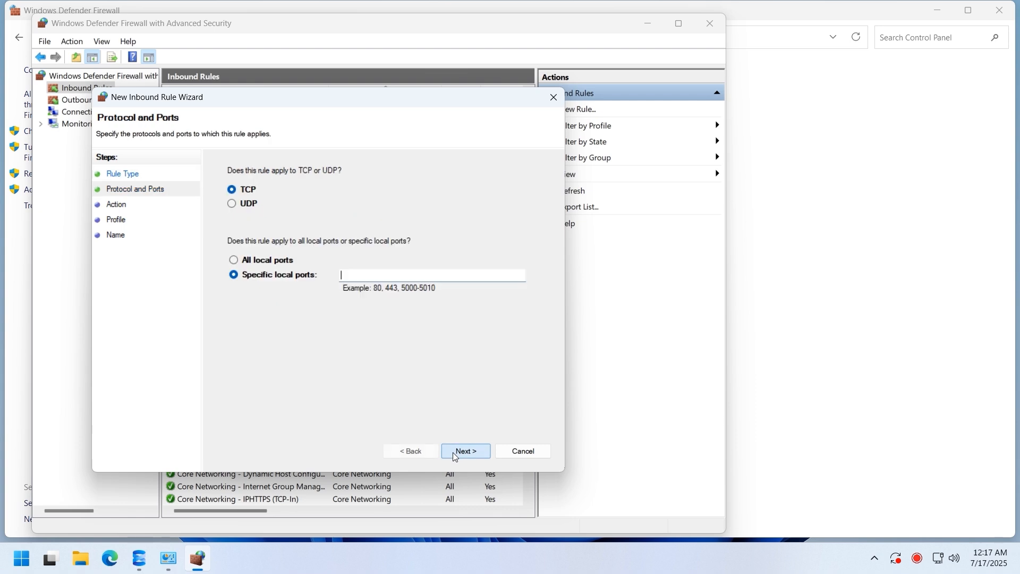
pyautogui.write('1433')
pyautogui.click(470, 451)
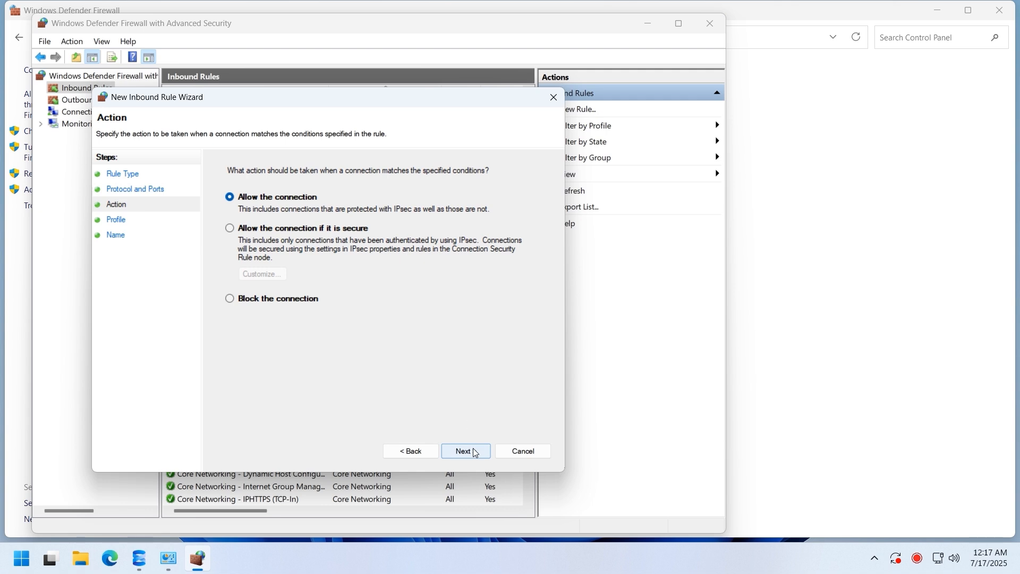
pyautogui.click(474, 453)
pyautogui.click(476, 452)
pyautogui.write('MS')
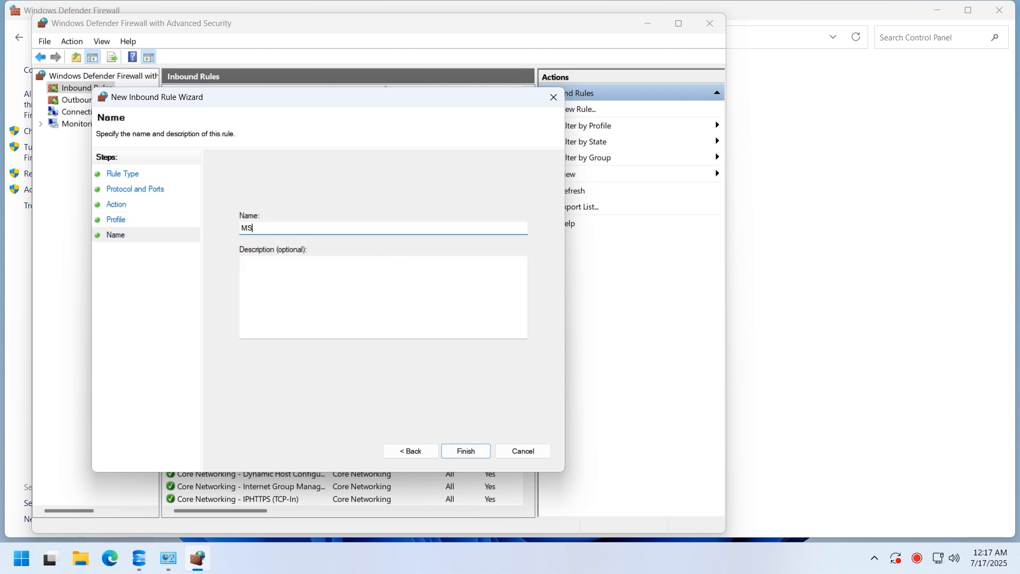
pyautogui.write('SqlServer')
pyautogui.click(466, 452)
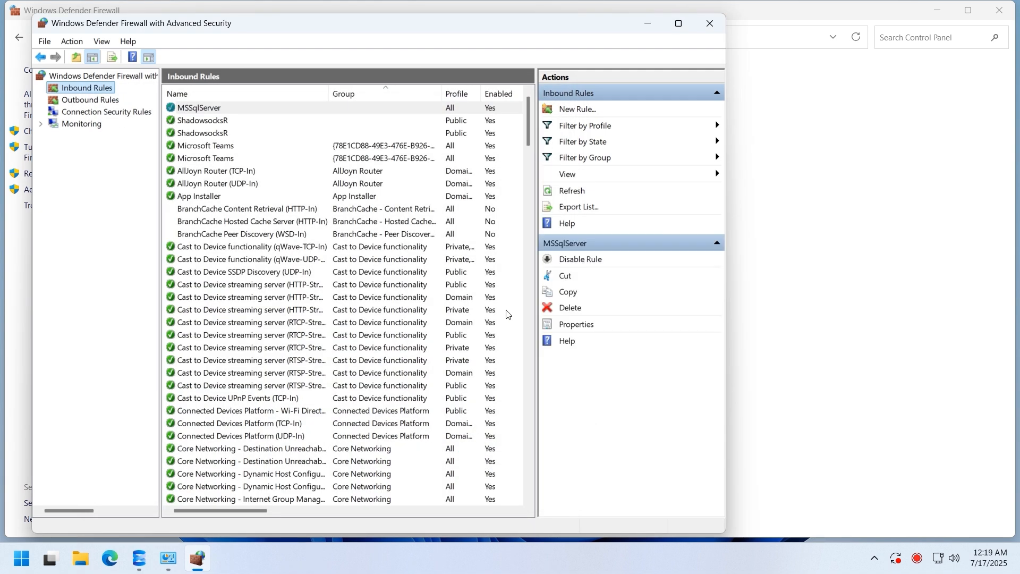
# - Launch SQL Server Configuration Manager from the Microsoft SQL Server 2022 Start menu folder
pyautogui.click(25, 557)
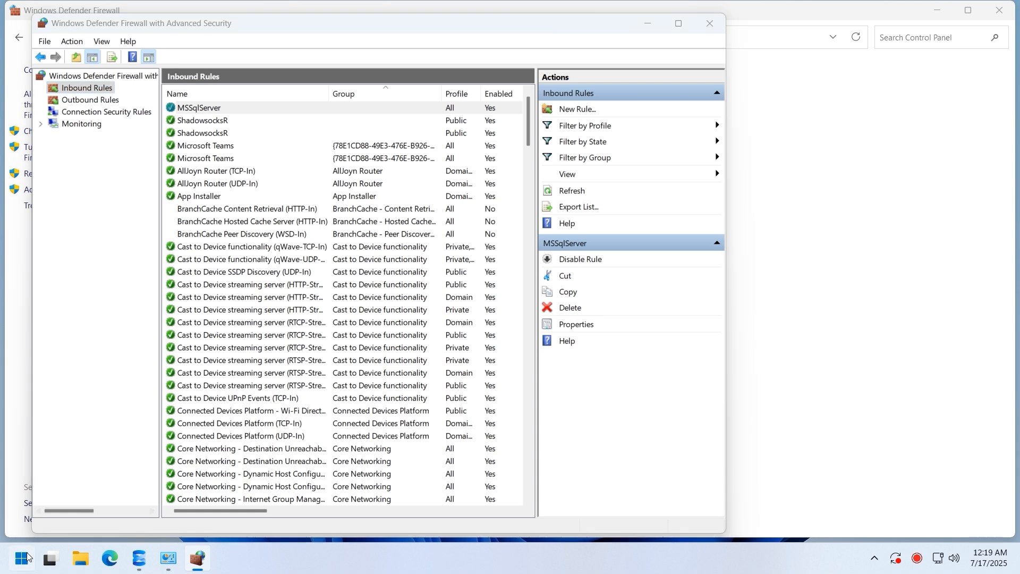
pyautogui.click(374, 132)
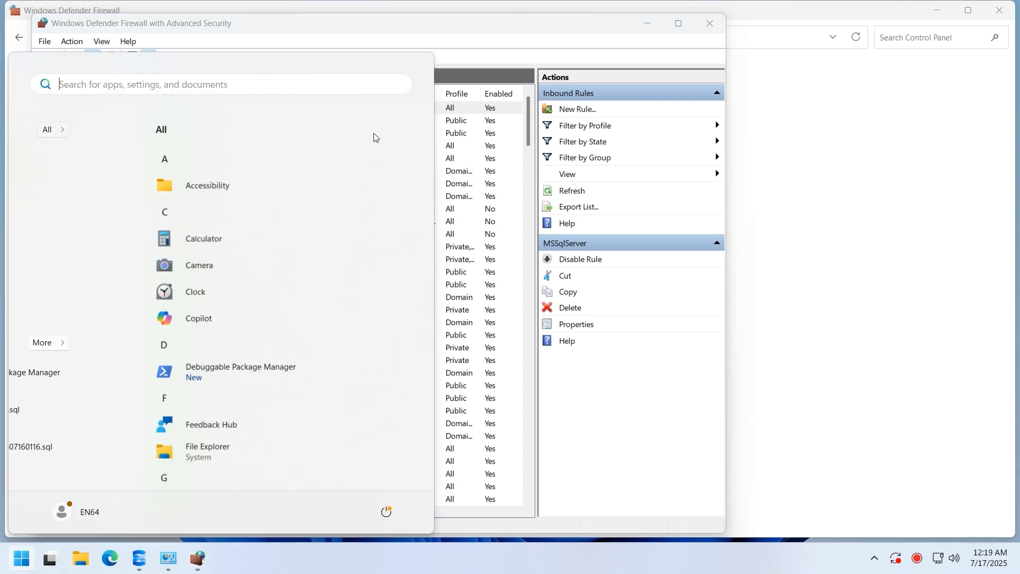
pyautogui.scroll(-10, 280, 278)
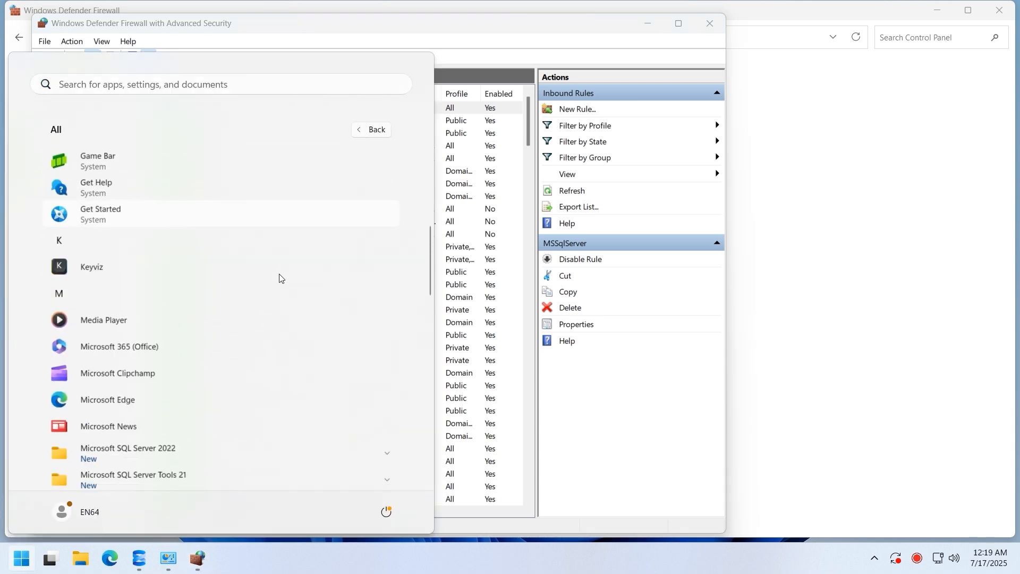
pyautogui.click(194, 281)
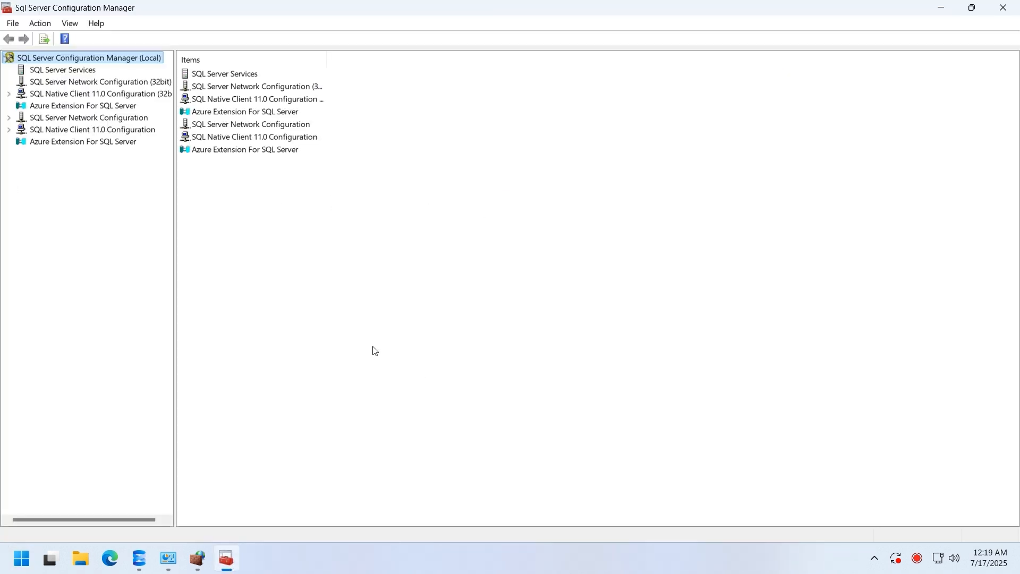
# - Open TCP/IP properties under Protocols for MSSQLSERVER and keep Enabled set to Yes
pyautogui.doubleClick(91, 117)
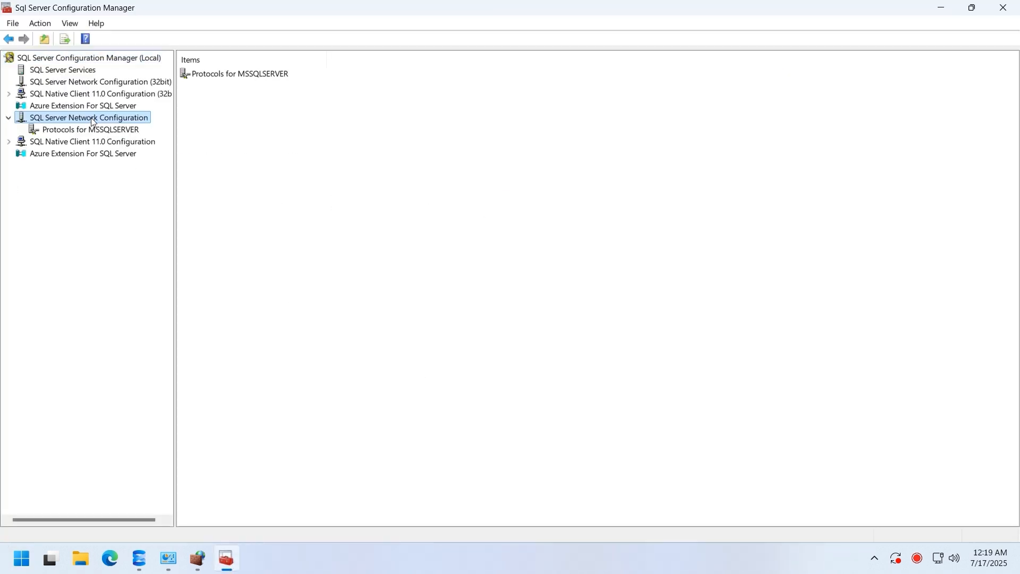
pyautogui.click(97, 131)
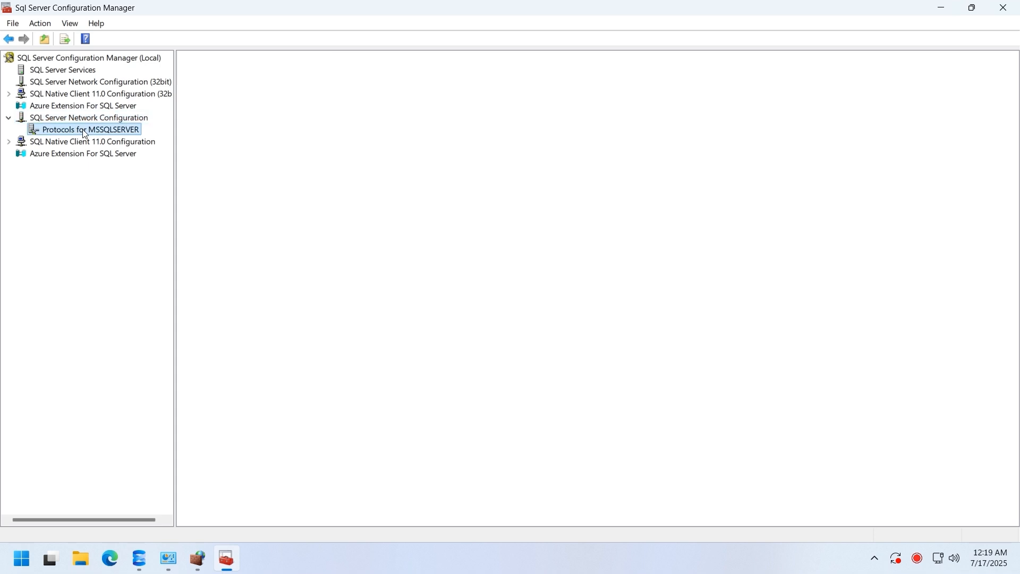
pyautogui.click(282, 104)
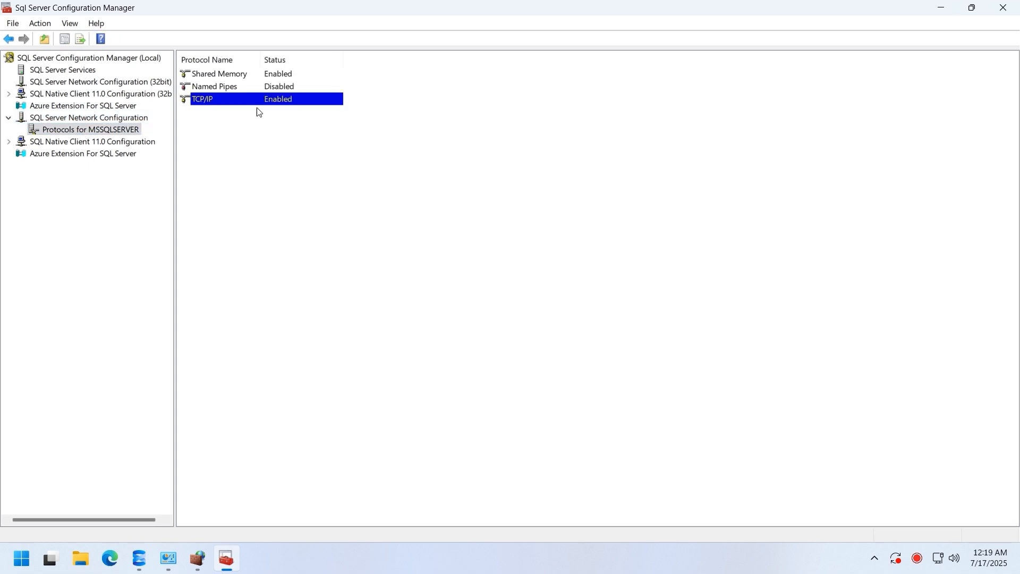
pyautogui.doubleClick(291, 104)
pyautogui.click(628, 164)
pyautogui.click(556, 181)
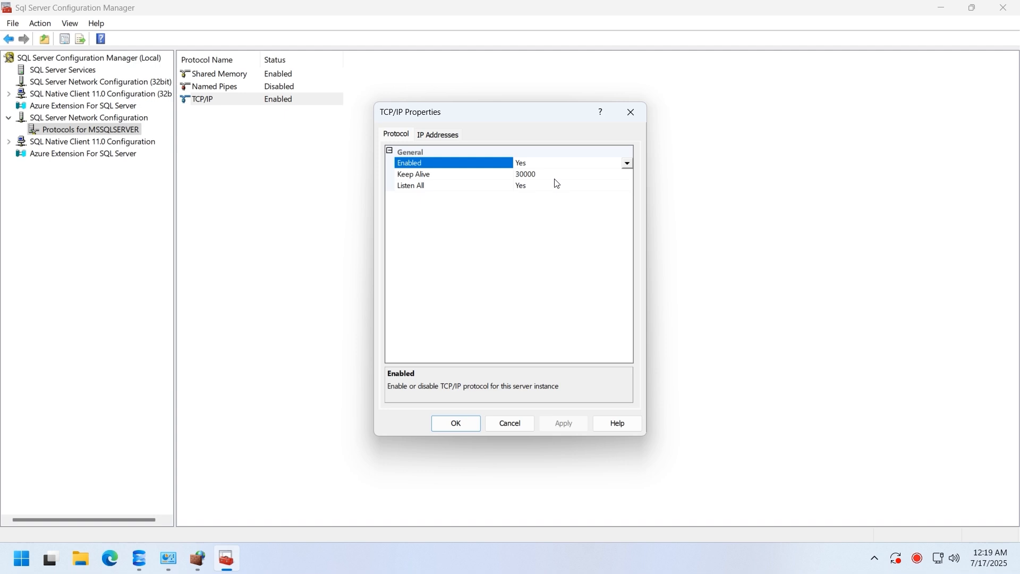
# - Check IP2's TCP port 1433 on the IP Addresses tab, then close with OK
pyautogui.click(439, 134)
pyautogui.click(564, 276)
pyautogui.moveTo(631, 195)
pyautogui.mouseDown()
pyautogui.moveTo(643, 318)
pyautogui.moveTo(630, 186)
pyautogui.mouseUp()
pyautogui.click(574, 255)
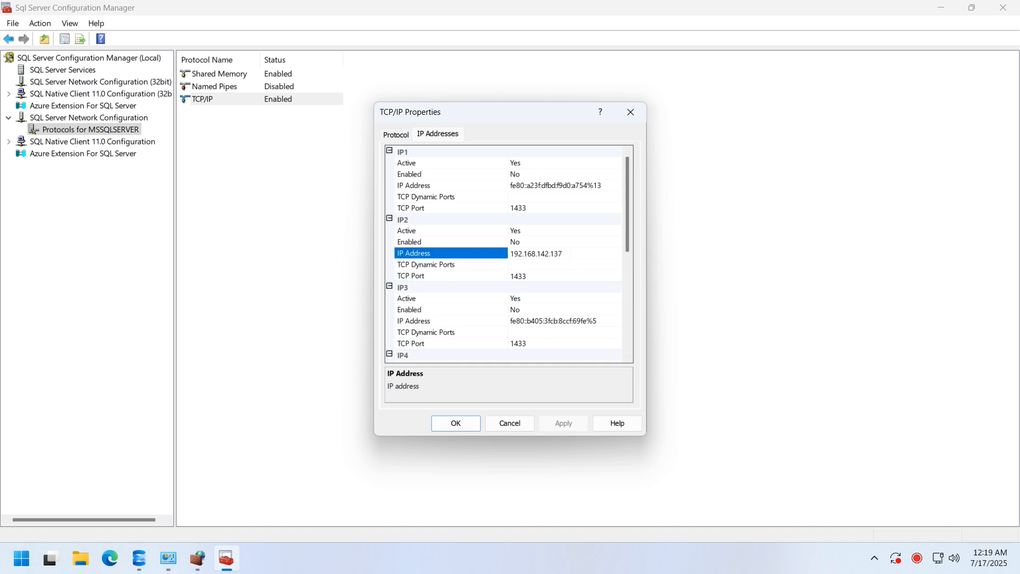
pyautogui.moveTo(571, 254); pyautogui.dragTo(490, 255)
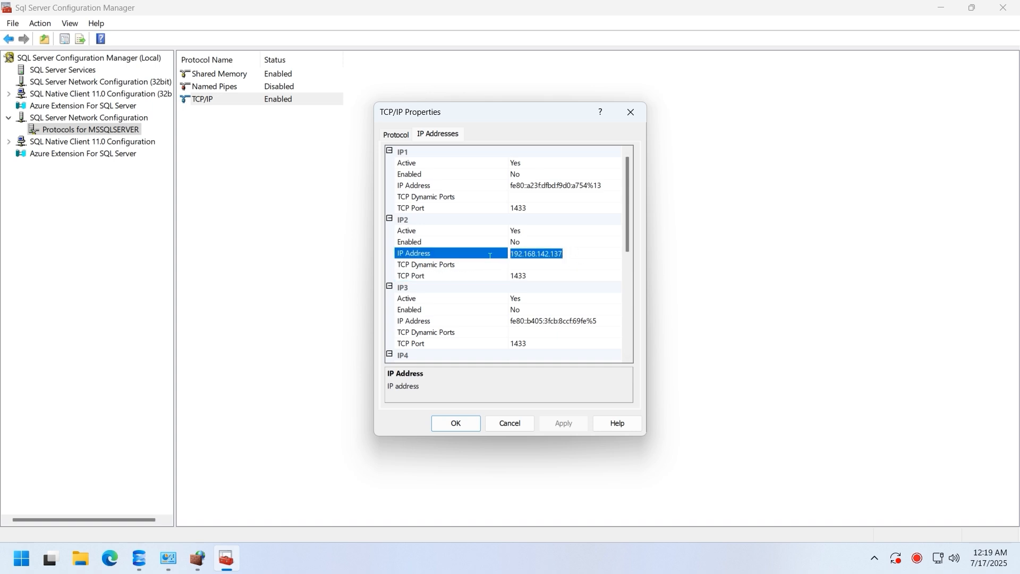
pyautogui.click(448, 423)
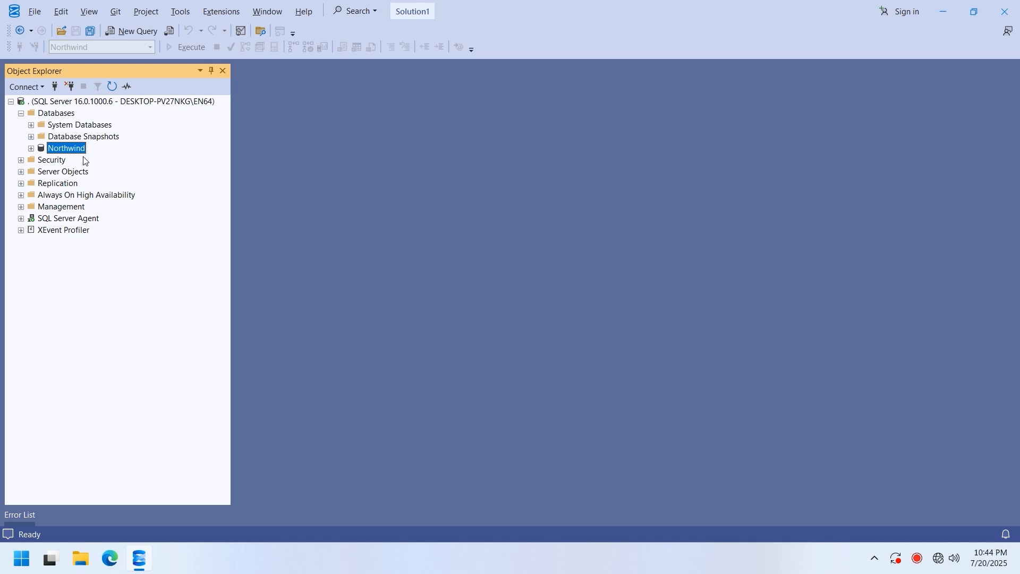
# - Open Edit Top 200 Rows on Northwind's dbo.Orders and display the SQL pane
pyautogui.doubleClick(80, 150)
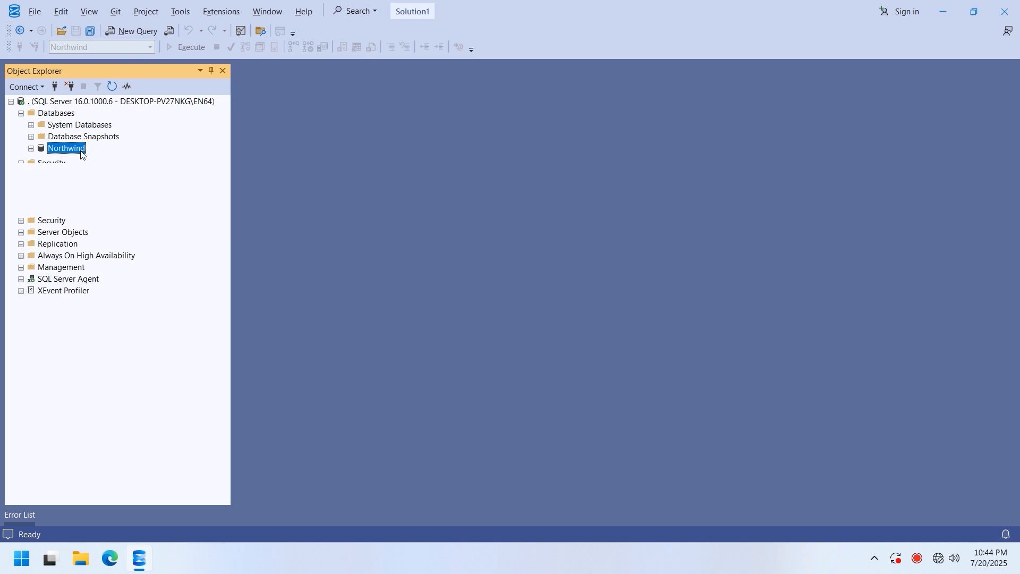
pyautogui.doubleClick(82, 173)
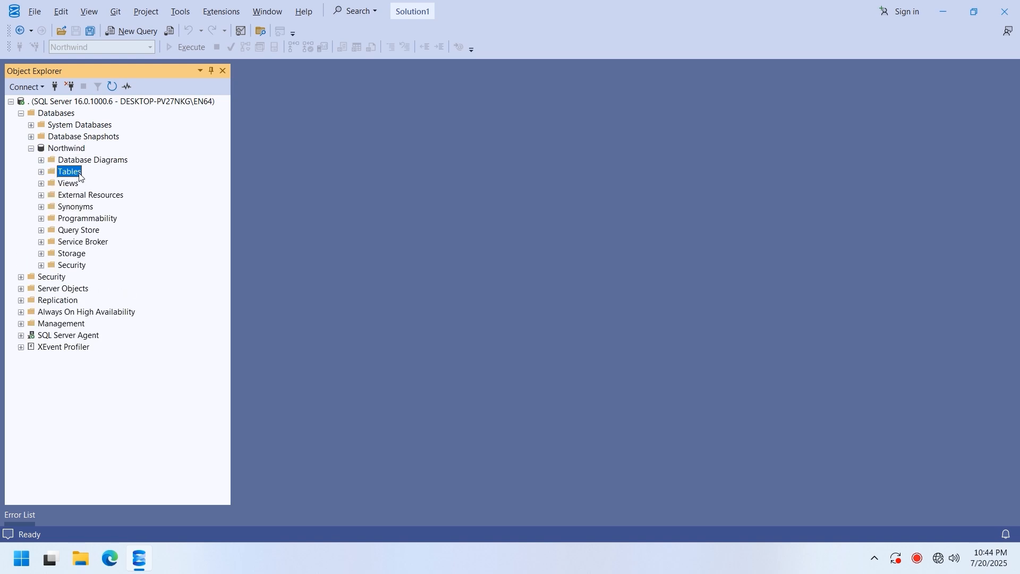
pyautogui.click(103, 313)
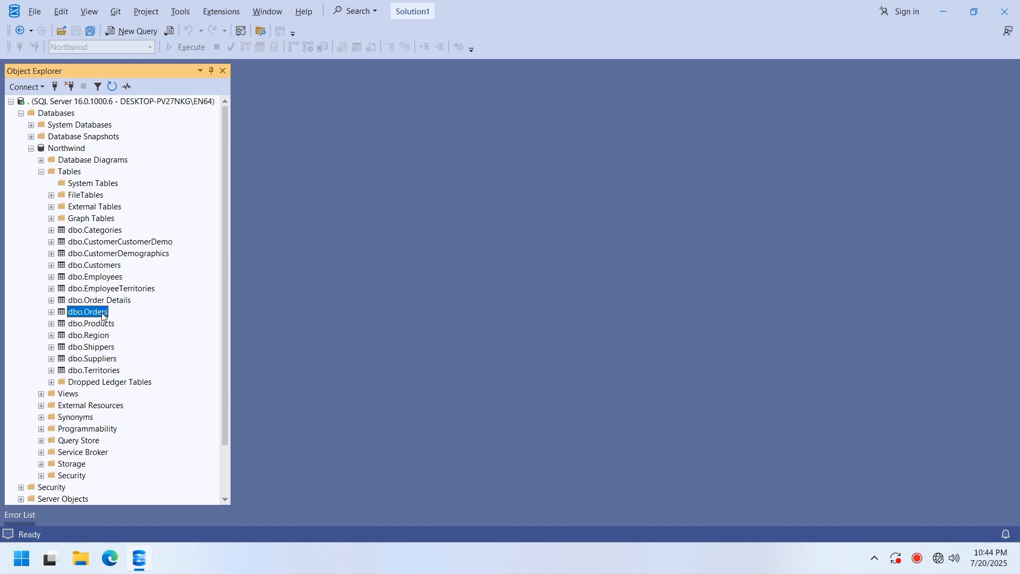
pyautogui.rightClick(104, 317)
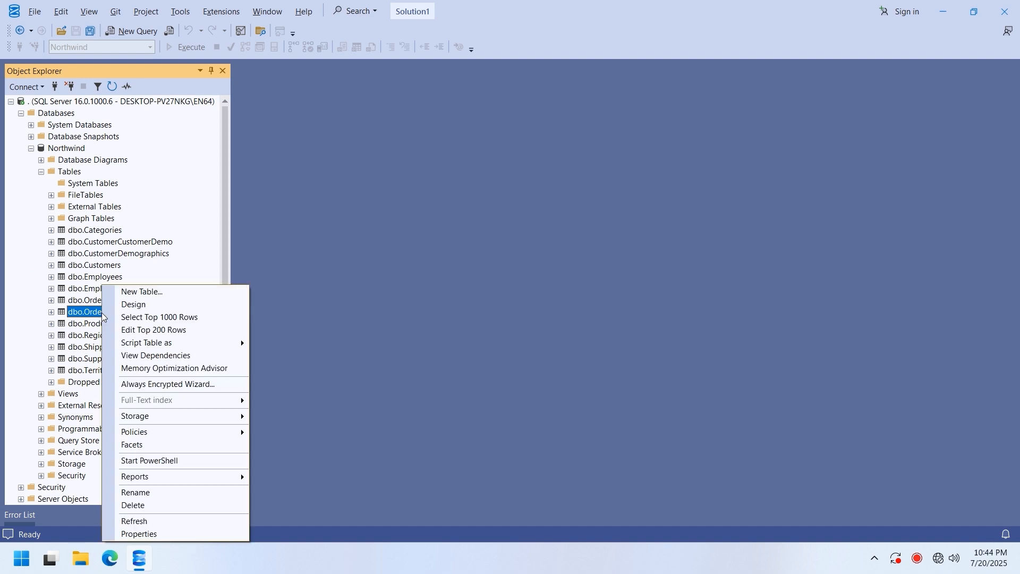
pyautogui.click(355, 318)
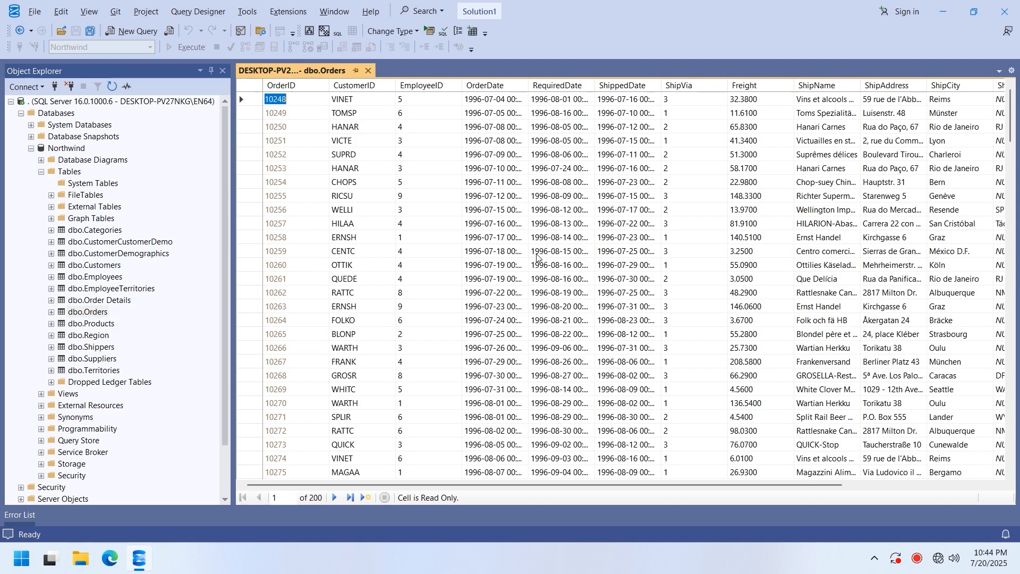
pyautogui.click(338, 31)
pyautogui.click(381, 106)
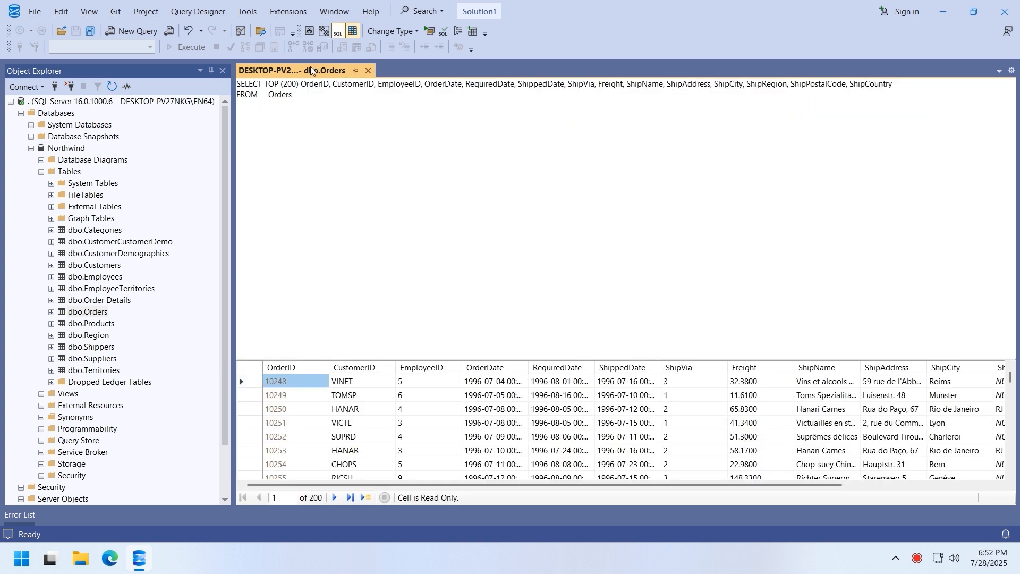
# - Remove TOP (200) from the Orders query and rerun it to return all orders
pyautogui.click(299, 84)
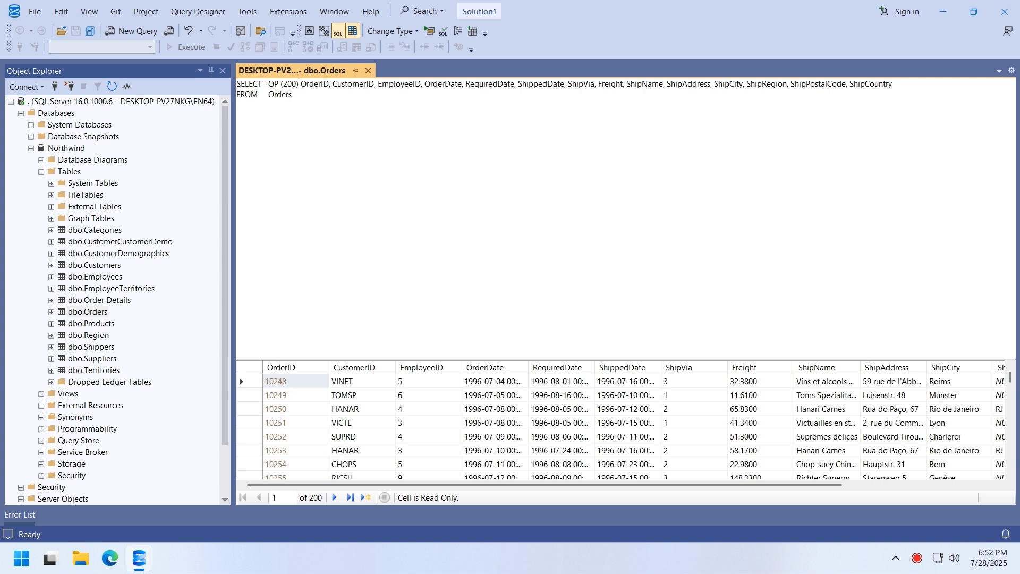
pyautogui.hotkey('shift', 'Left')
pyautogui.hotkey('shift', 'Left')
pyautogui.hotkey('shift', 'Left')
pyautogui.hotkey('shift', 'Left')
pyautogui.hotkey('shift', 'Left')
pyautogui.hotkey('shift', 'Left')
pyautogui.hotkey('shift', 'Left')
pyautogui.hotkey('shift', 'Left')
pyautogui.hotkey('shift', 'Left')
pyautogui.press('BackSpace')
pyautogui.press('BackSpace')
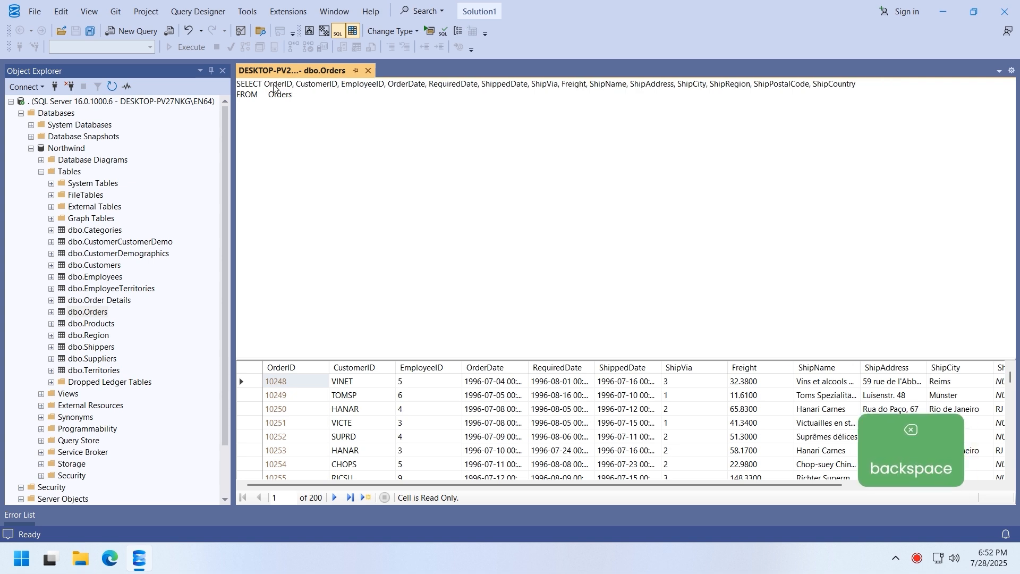
pyautogui.click(429, 32)
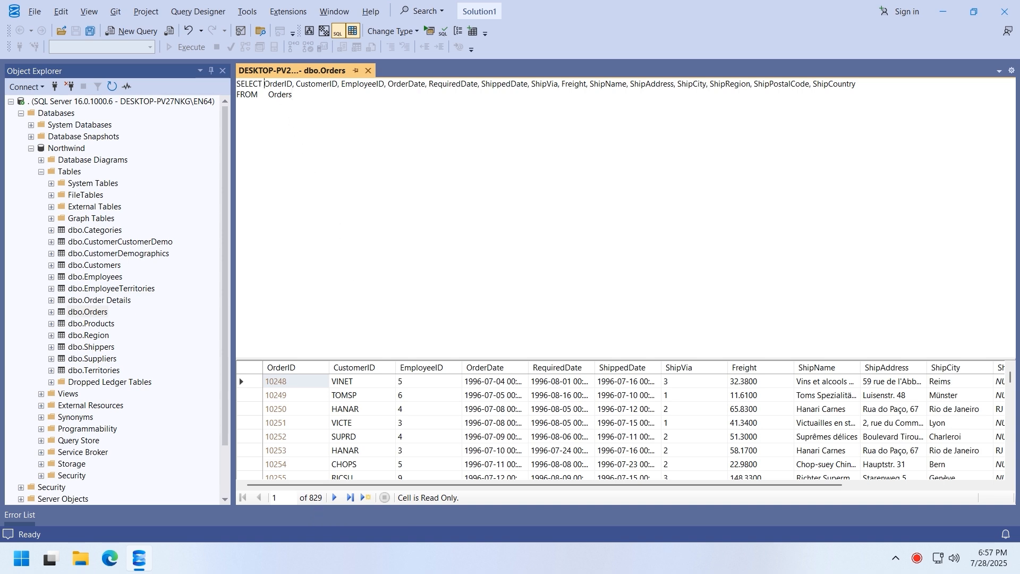
# - Replace the column list with *, run the query, then select the columns after OrderID
pyautogui.moveTo(264, 84); pyautogui.dragTo(858, 84)
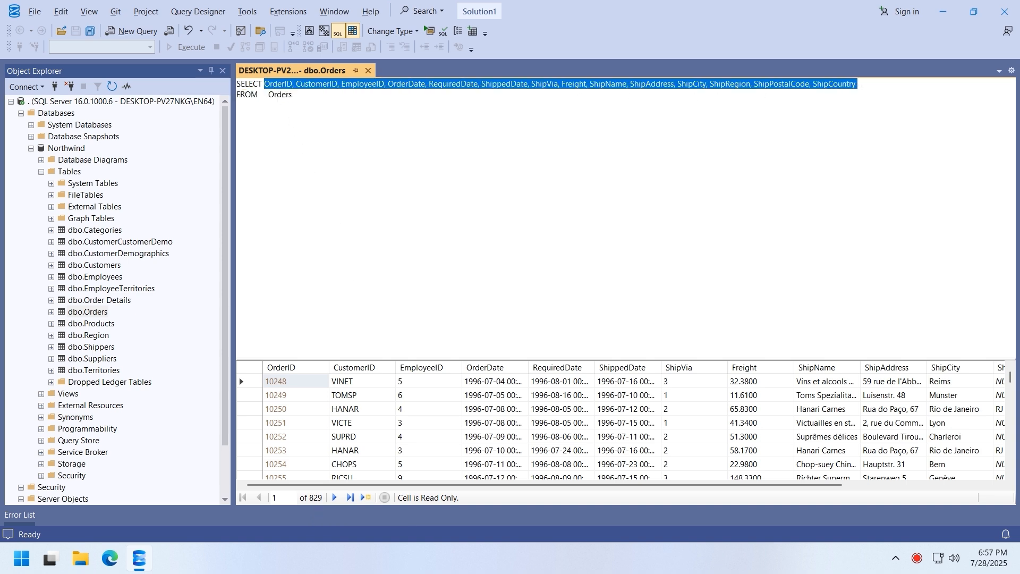
pyautogui.write('*')
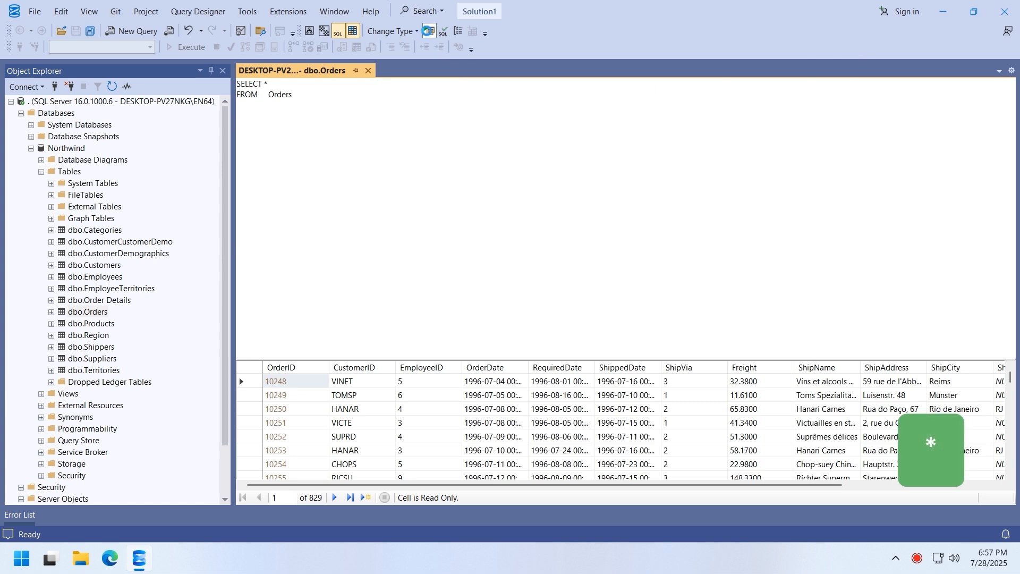
pyautogui.click(430, 31)
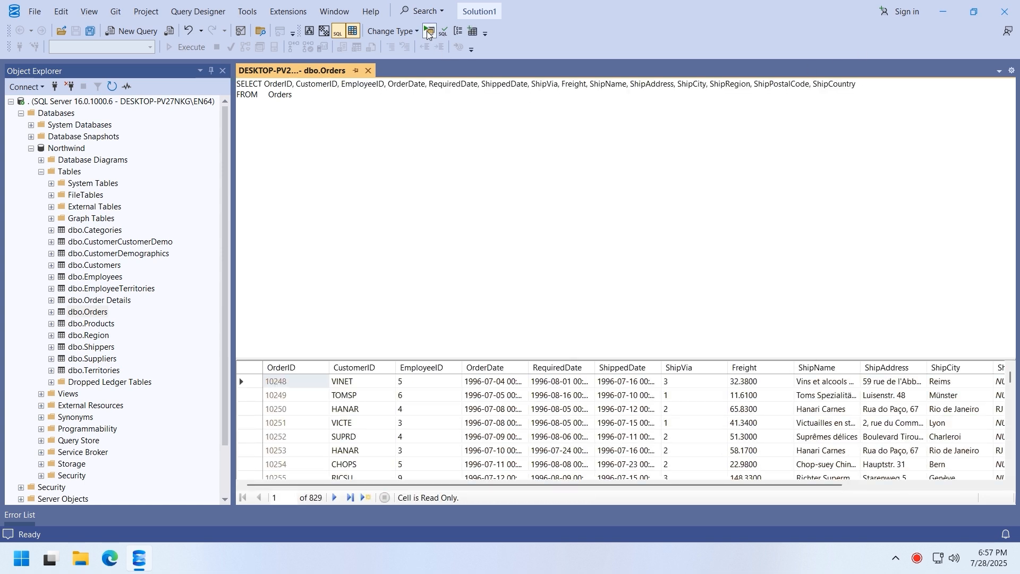
pyautogui.moveTo(293, 84); pyautogui.dragTo(858, 84)
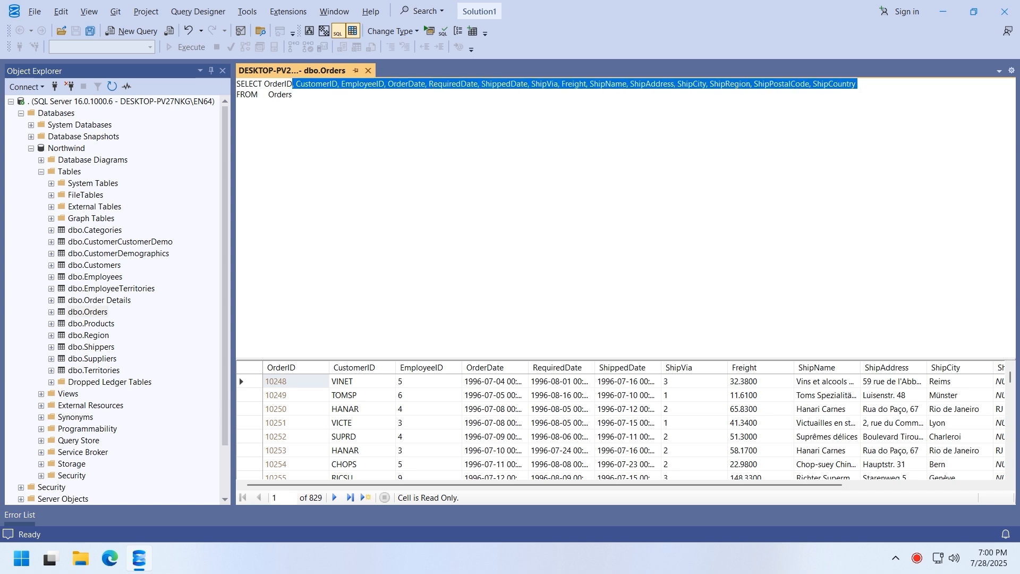
# - Delete the columns after OrderID, then replace OrderID with * and rerun the query
pyautogui.press('Return')
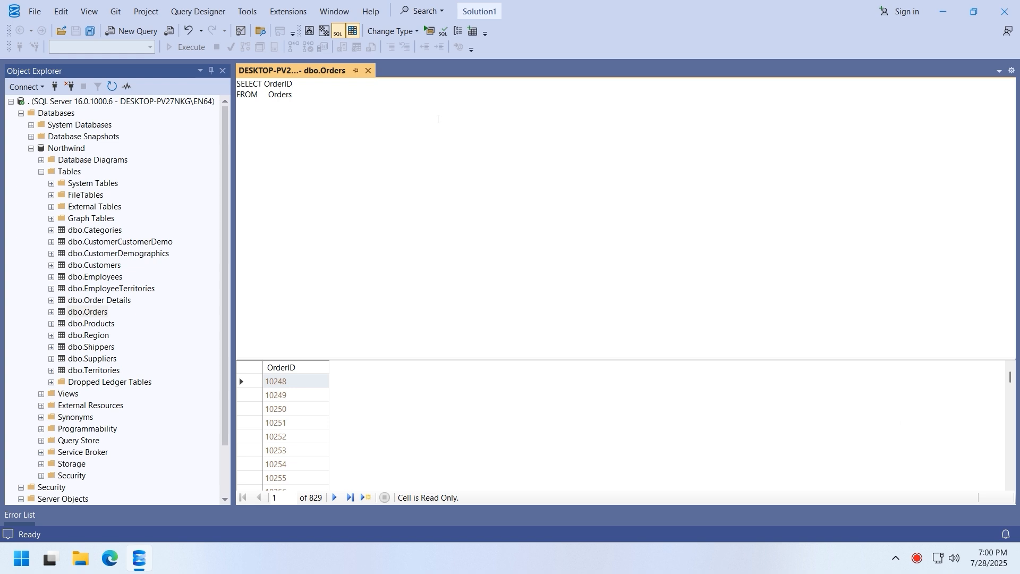
pyautogui.hotkey('shift', 'End')
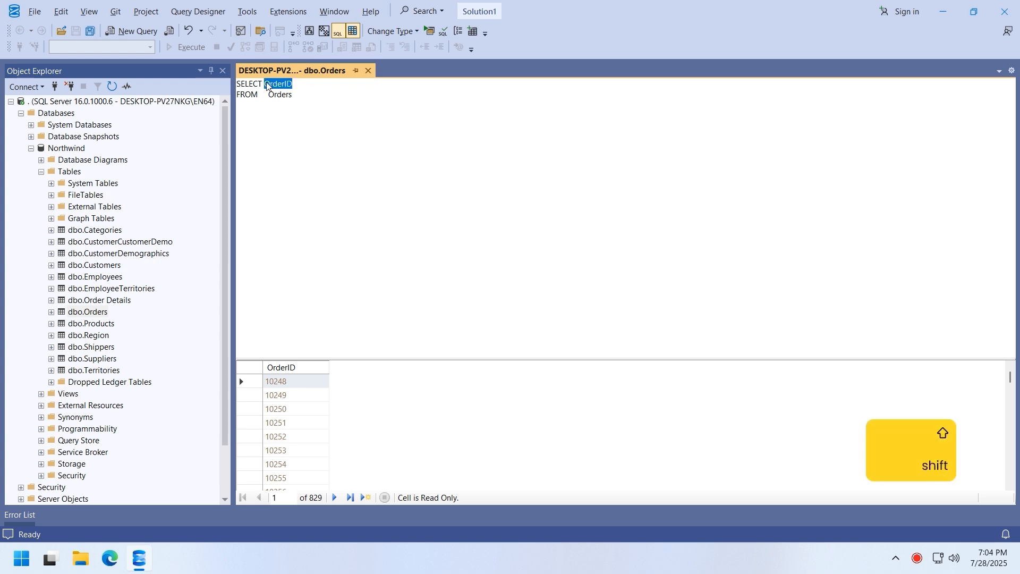
pyautogui.write('*')
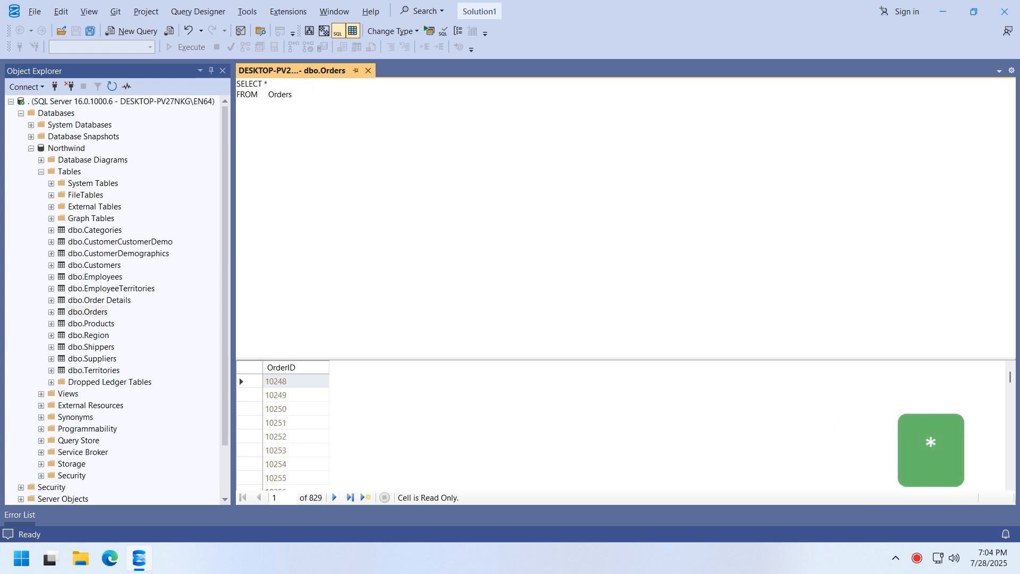
pyautogui.click(432, 35)
# - Add ORDER BY OrderDate DESC, running the query before and after adding DESC
pyautogui.press('Return')
pyautogui.write('order by orderdata')
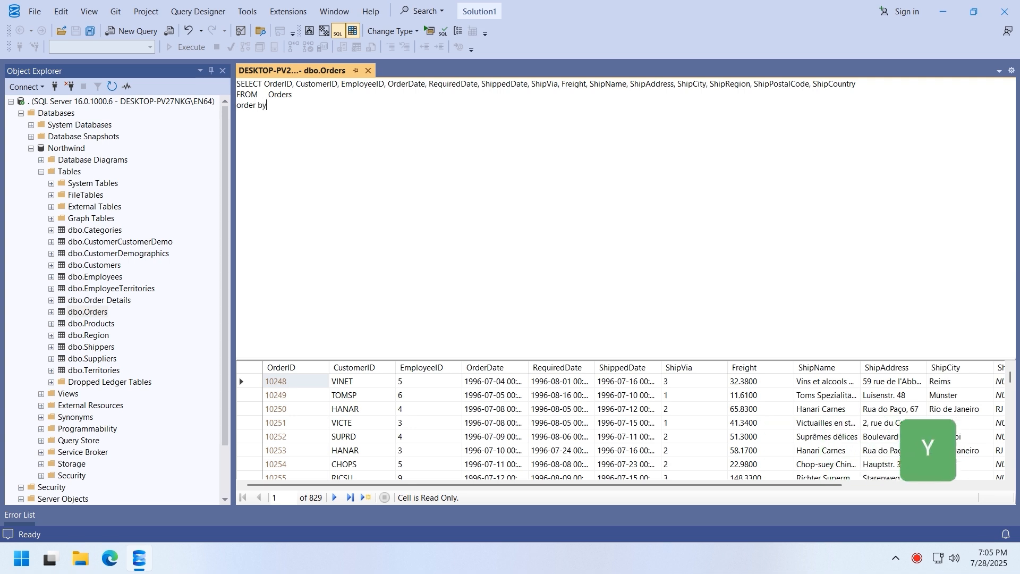
pyautogui.press('BackSpace')
pyautogui.write('erdate')
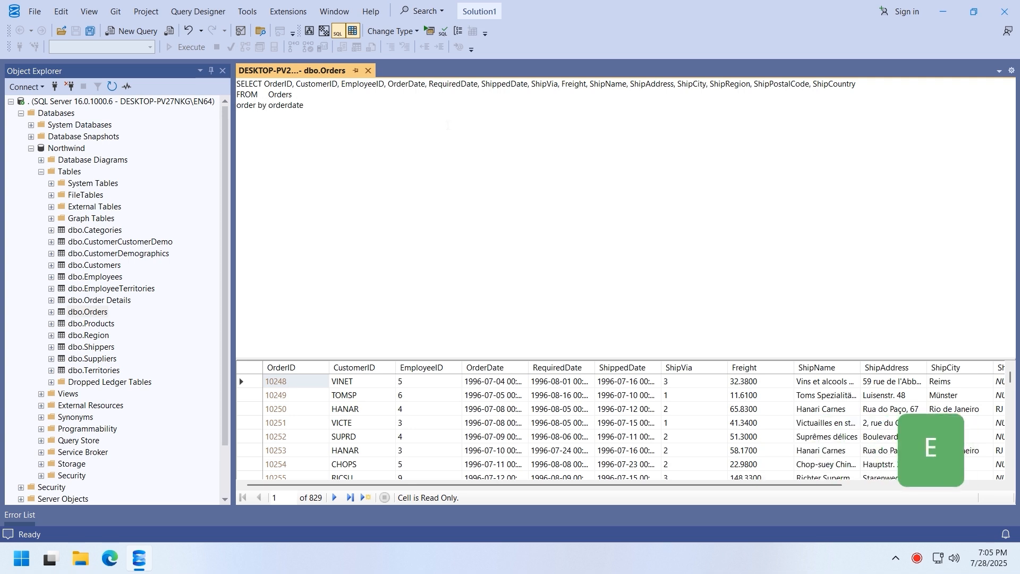
pyautogui.click(430, 33)
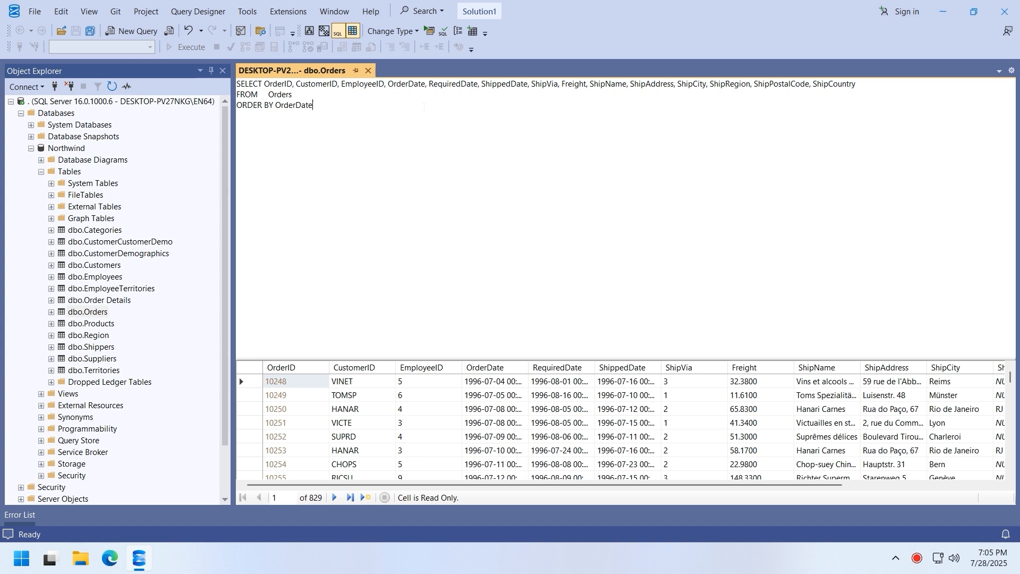
pyautogui.write('desc')
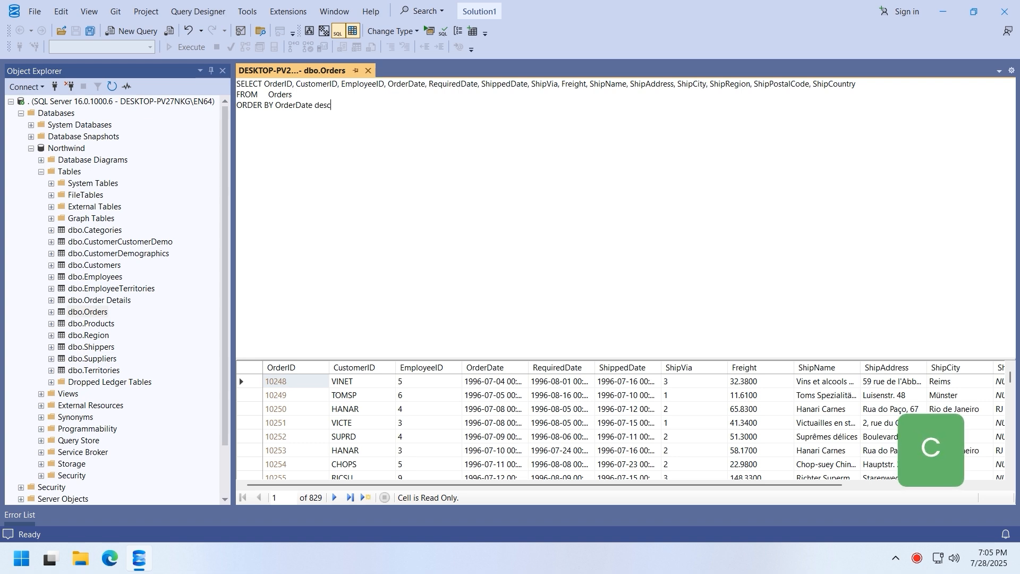
pyautogui.click(430, 32)
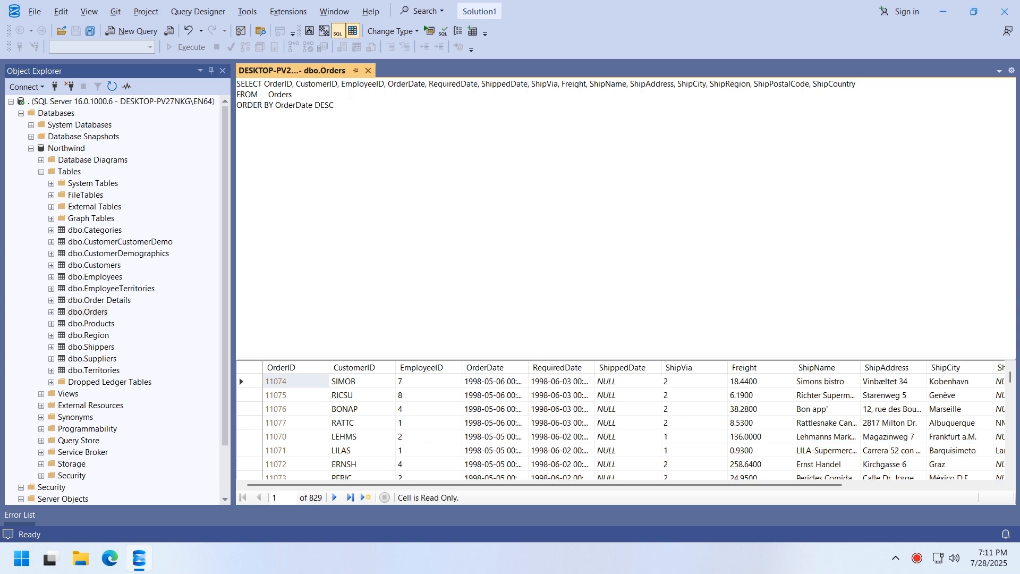
# - Add a WHERE line matching one exact CustomerID and run the query
pyautogui.click(349, 96)
pyautogui.press('Return')
pyautogui.write('where ')
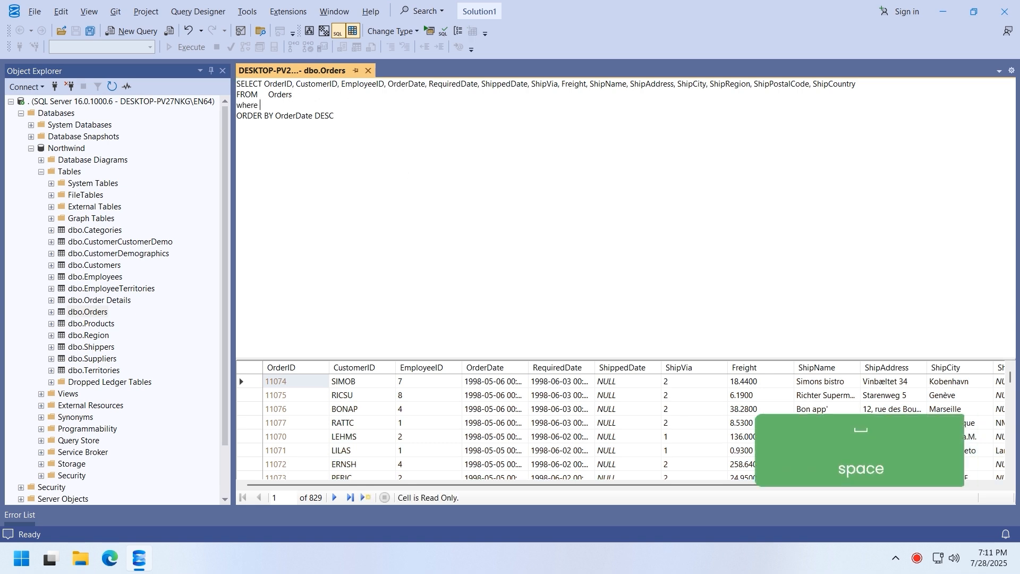
pyautogui.write("customerid='")
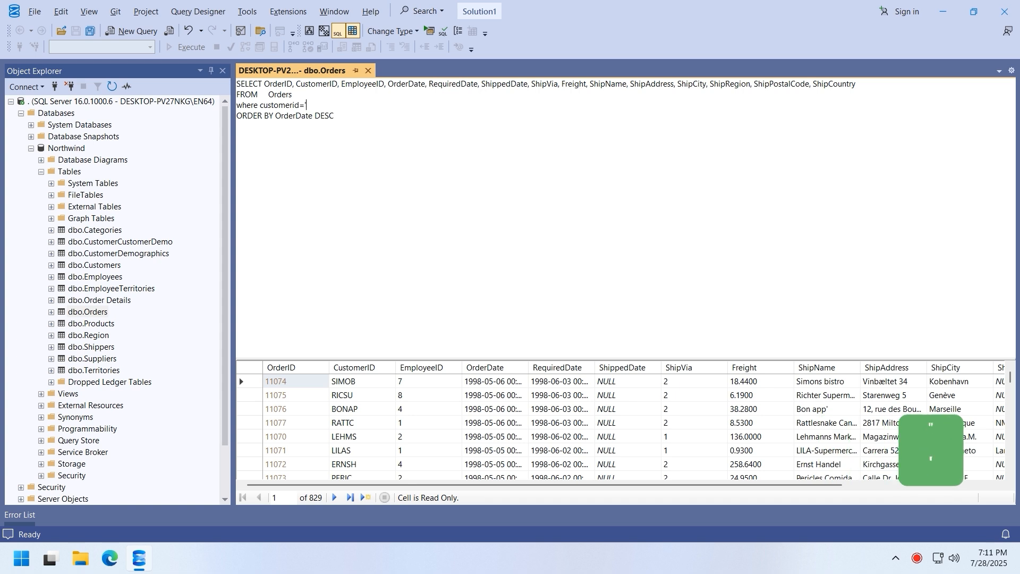
pyautogui.write('SIMOB')
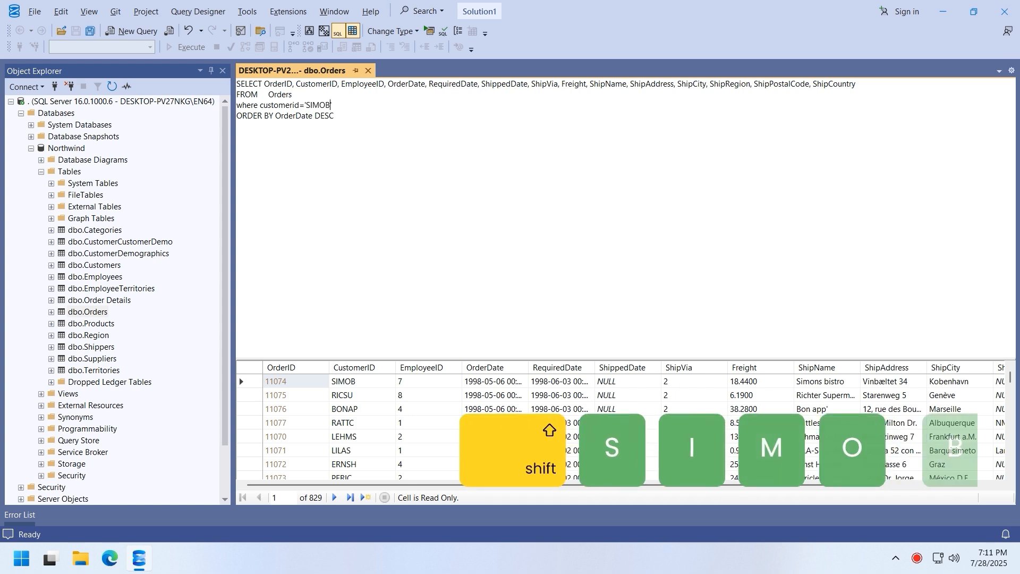
pyautogui.click(429, 32)
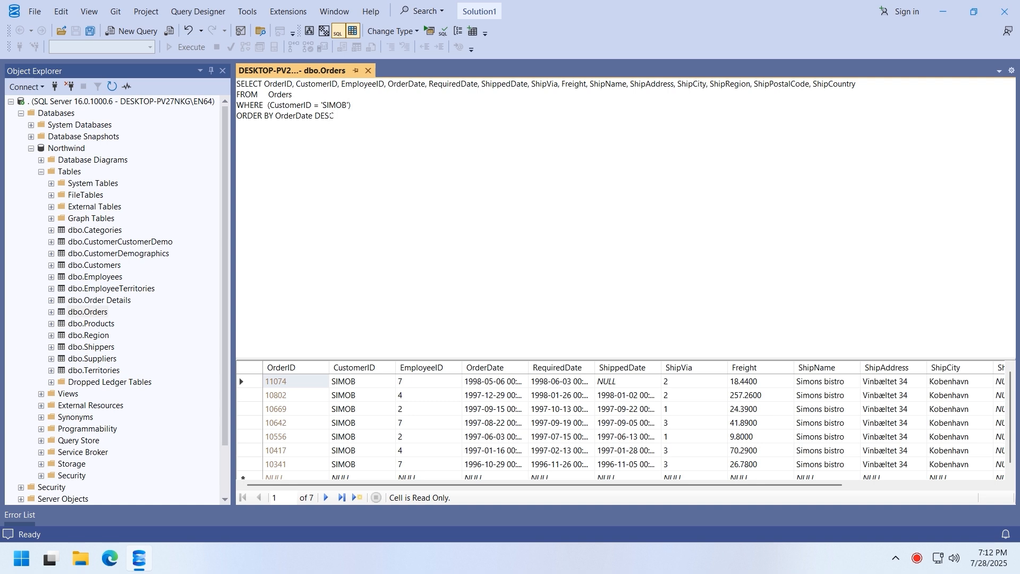
# - Change the condition to CustomerID LIKE '%S%' and rerun the query
pyautogui.doubleClick(317, 106)
pyautogui.write('like')
pyautogui.press('Right')
pyautogui.press('Right')
pyautogui.write('%')
pyautogui.press('Right')
pyautogui.press('Right')
pyautogui.press('Right')
pyautogui.press('Right')
pyautogui.press('Right')
pyautogui.write('%')
pyautogui.press('Left')
pyautogui.press('BackSpace')
pyautogui.press('BackSpace')
pyautogui.press('BackSpace')
pyautogui.press('BackSpace')
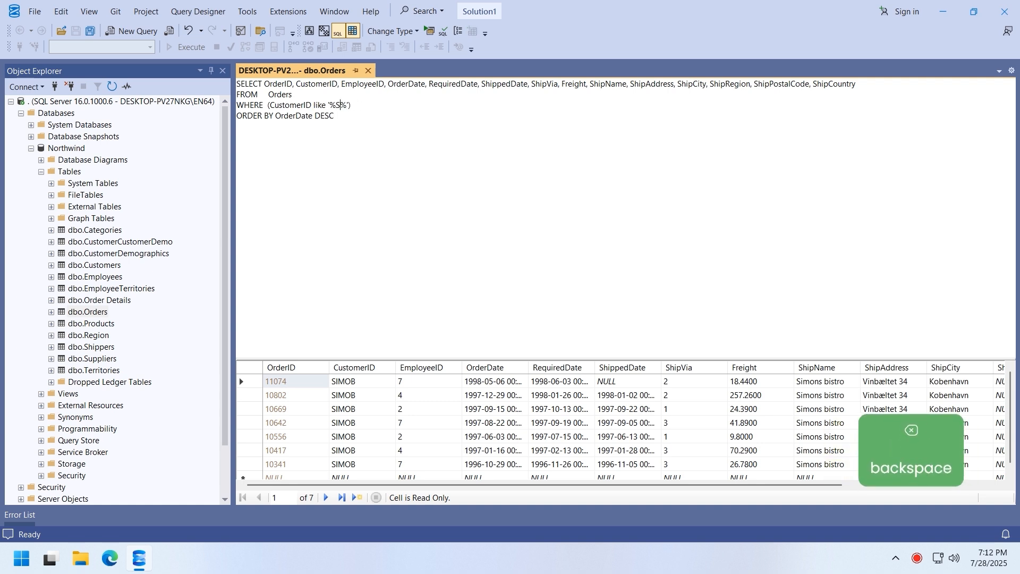
pyautogui.click(430, 31)
pyautogui.moveTo(391, 105); pyautogui.dragTo(367, 106)
pyautogui.write('and employeeid>1')
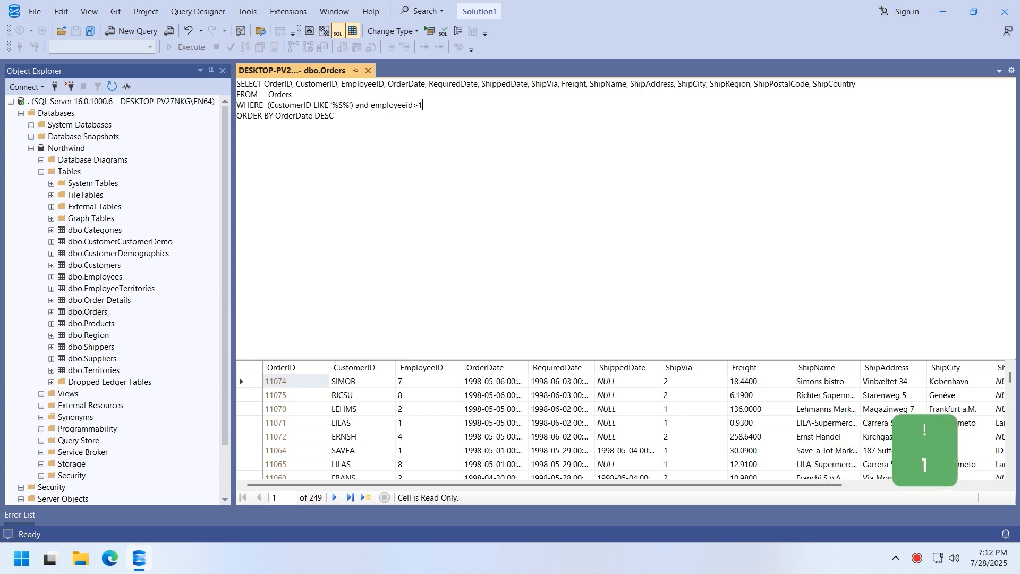
pyautogui.click(429, 31)
pyautogui.write('or orderdate>')
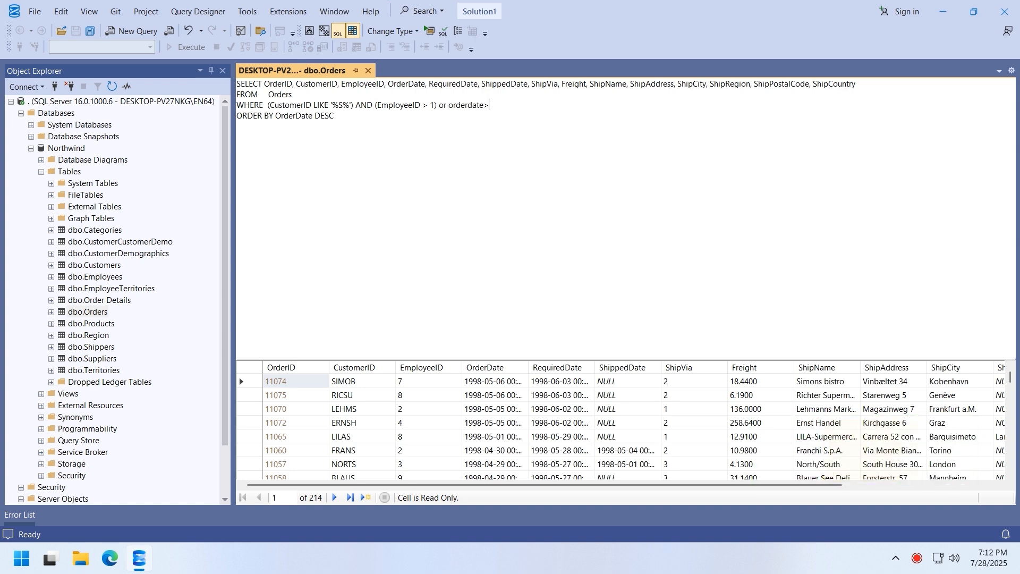
pyautogui.write("='1998-01-01 00:00:00'")
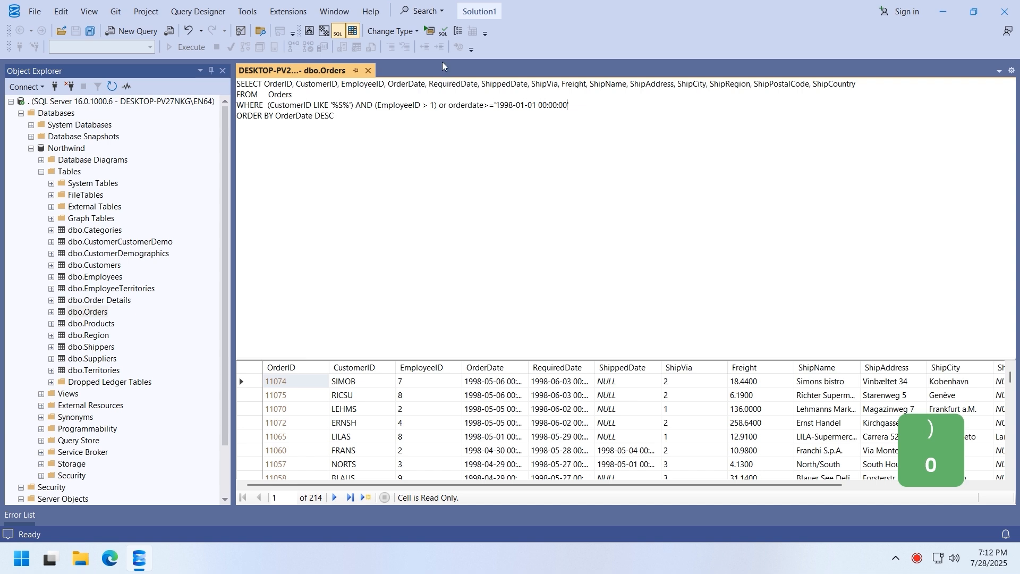
pyautogui.click(429, 31)
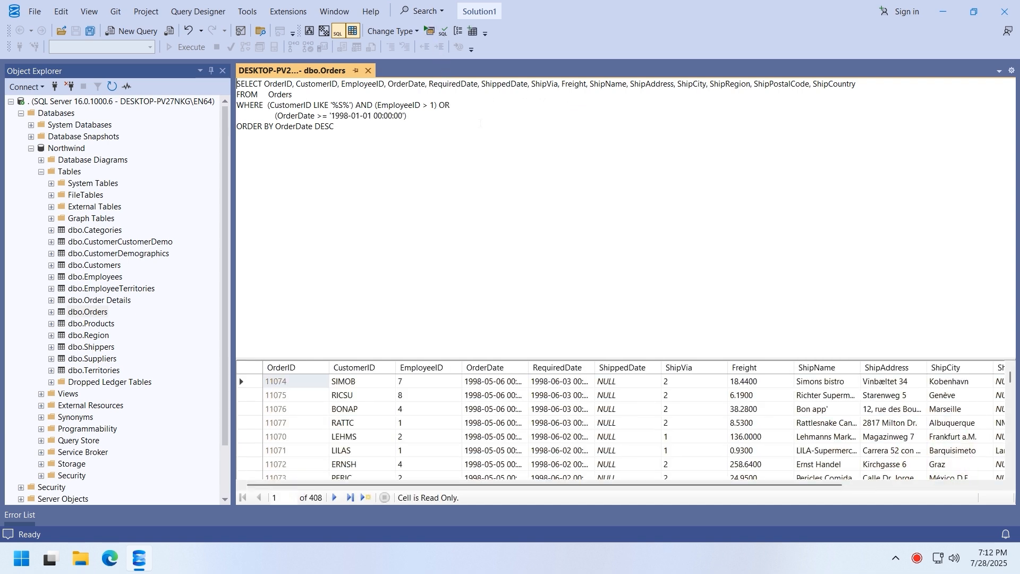
# - Set the first listed order's EmployeeID to 8, ShipVia to 1, Freight to 0 and ShipName to demo
pyautogui.click(429, 384)
pyautogui.write('8')
pyautogui.press('Return')
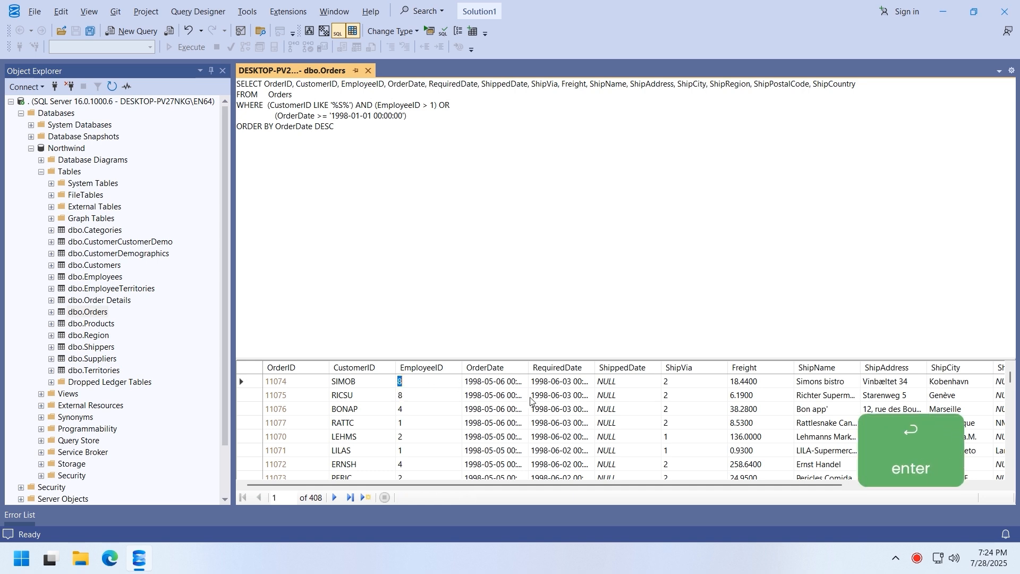
pyautogui.click(668, 383)
pyautogui.write('1')
pyautogui.press('Return')
pyautogui.click(738, 383)
pyautogui.write('0')
pyautogui.press('Return')
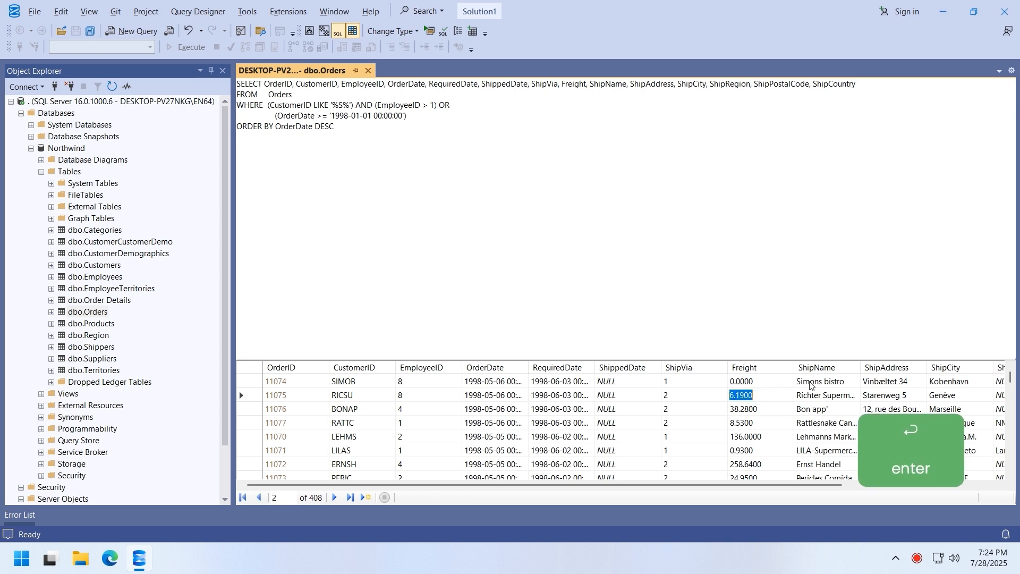
pyautogui.click(811, 382)
pyautogui.write('demo')
pyautogui.press('Return')
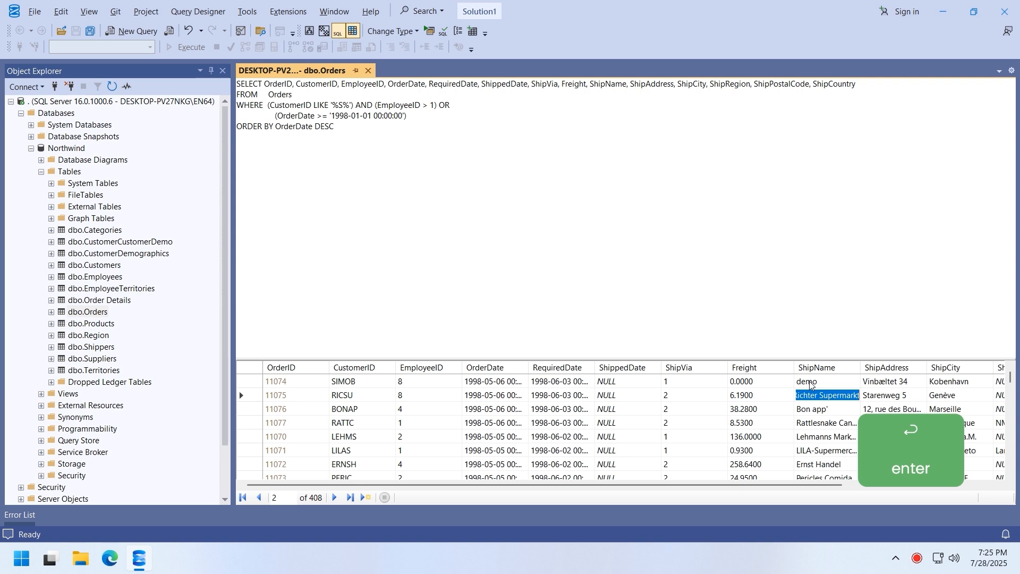
# - Delete the first three listed orders and confirm the deletion
pyautogui.moveTo(249, 381); pyautogui.dragTo(257, 416)
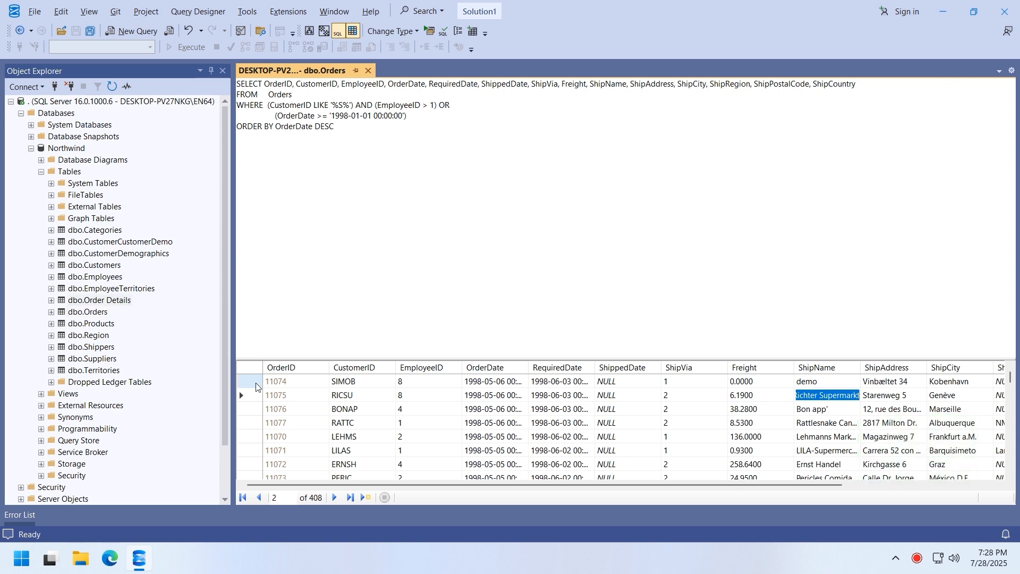
pyautogui.rightClick(256, 416)
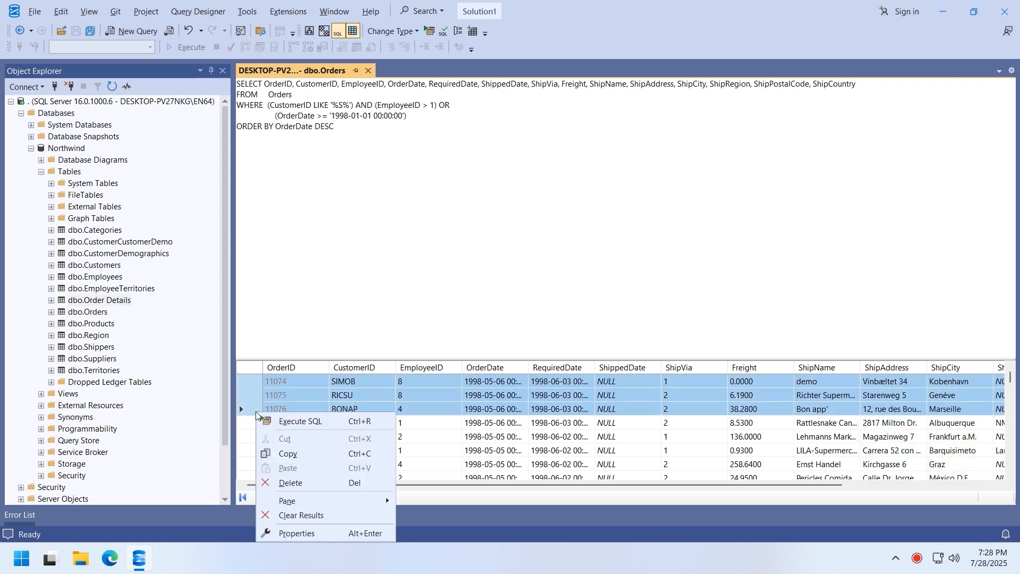
pyautogui.click(301, 484)
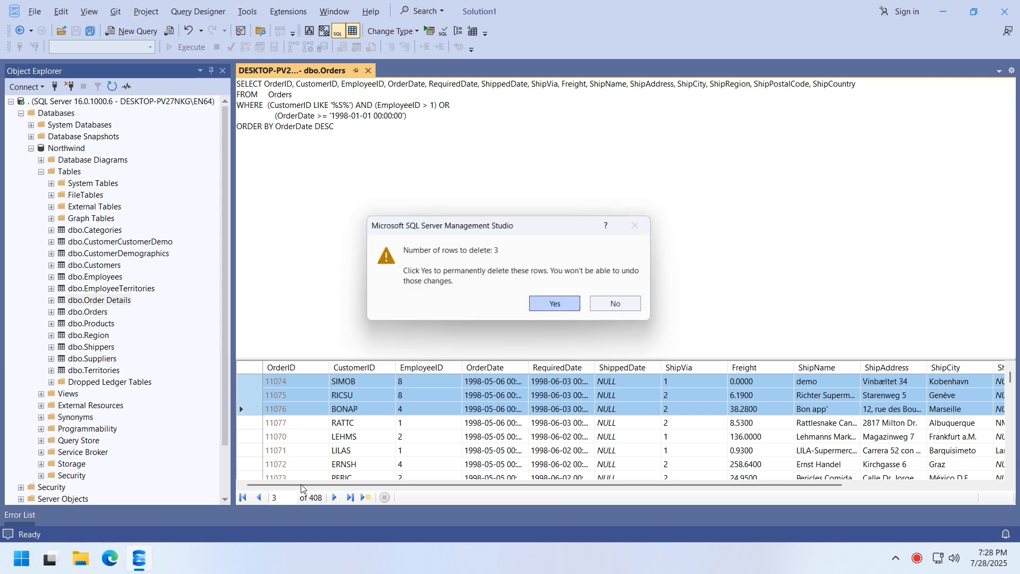
pyautogui.click(563, 313)
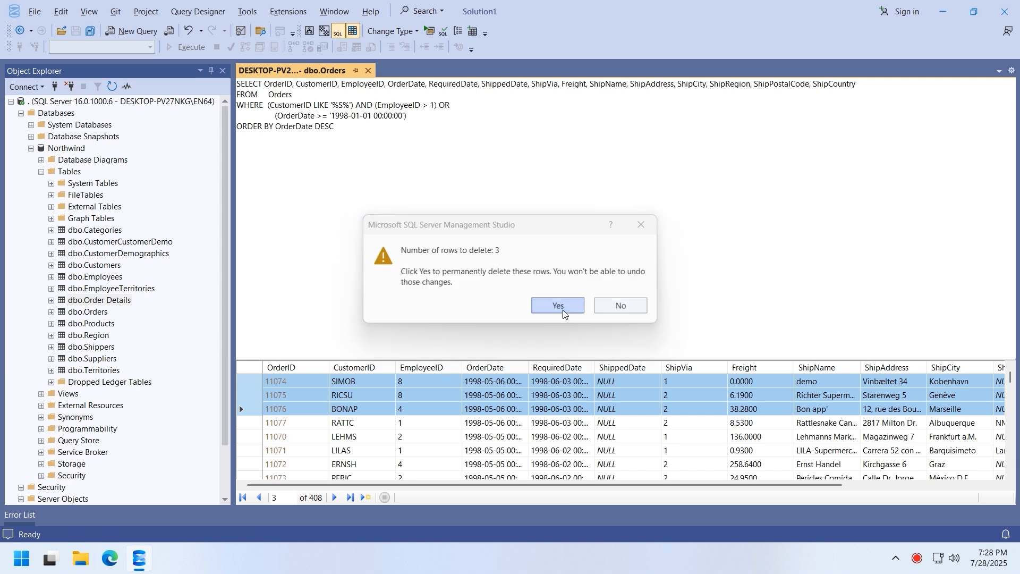